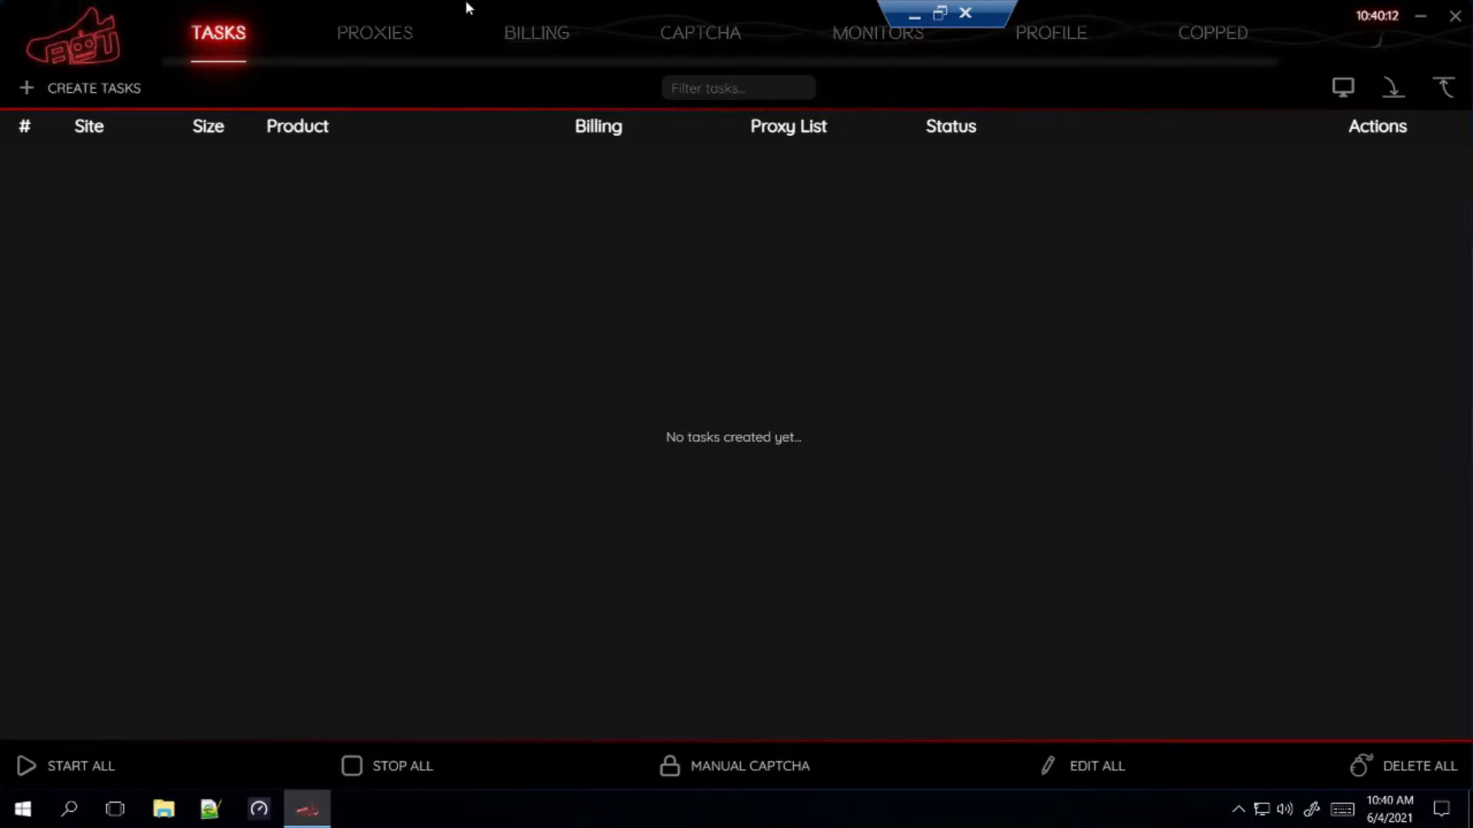
# Start a new task for the Footlocker site in Smooth mode
pyautogui.click(73, 89)
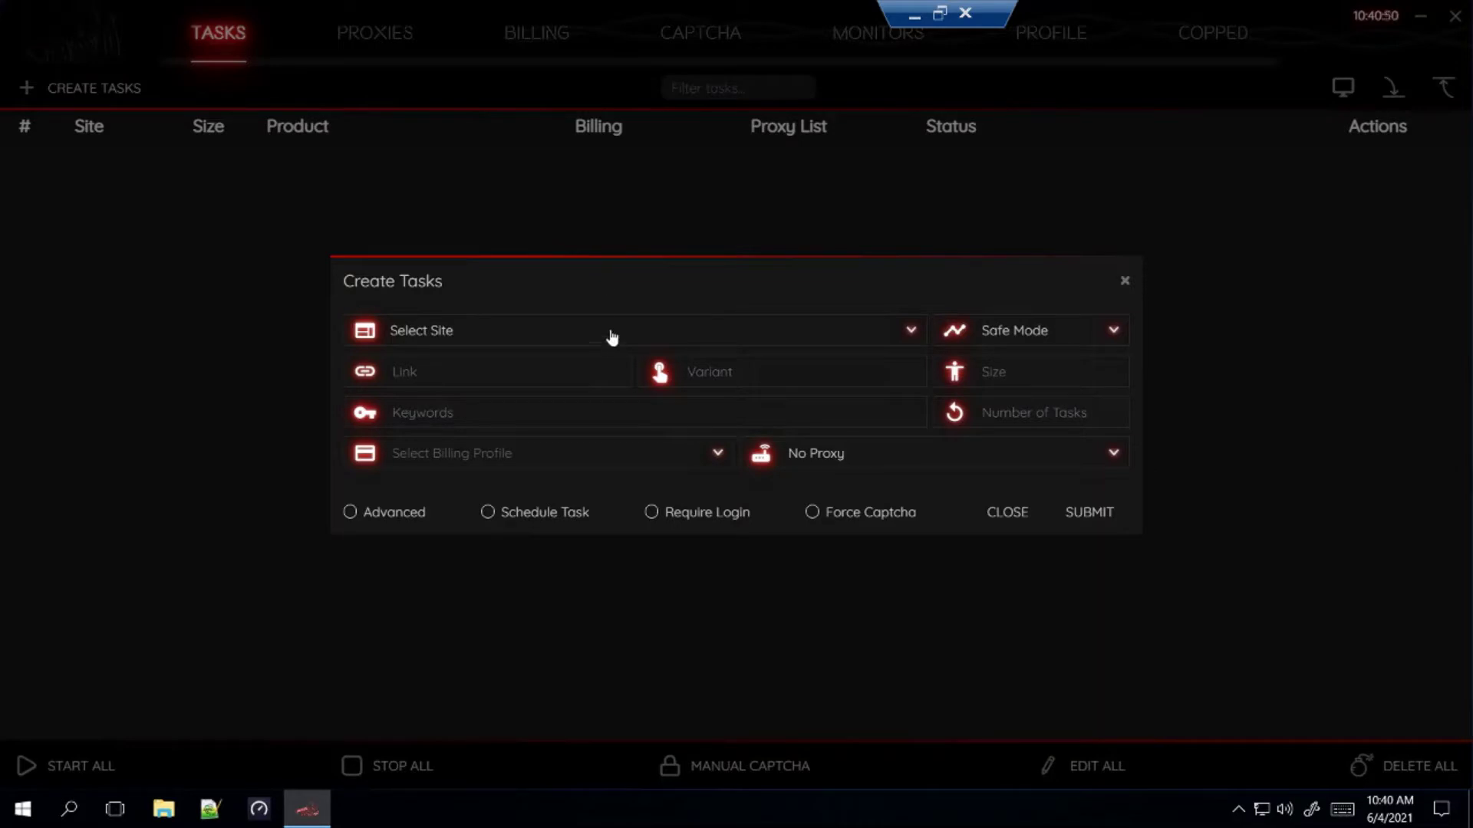
pyautogui.click(501, 329)
pyautogui.write('footloc')
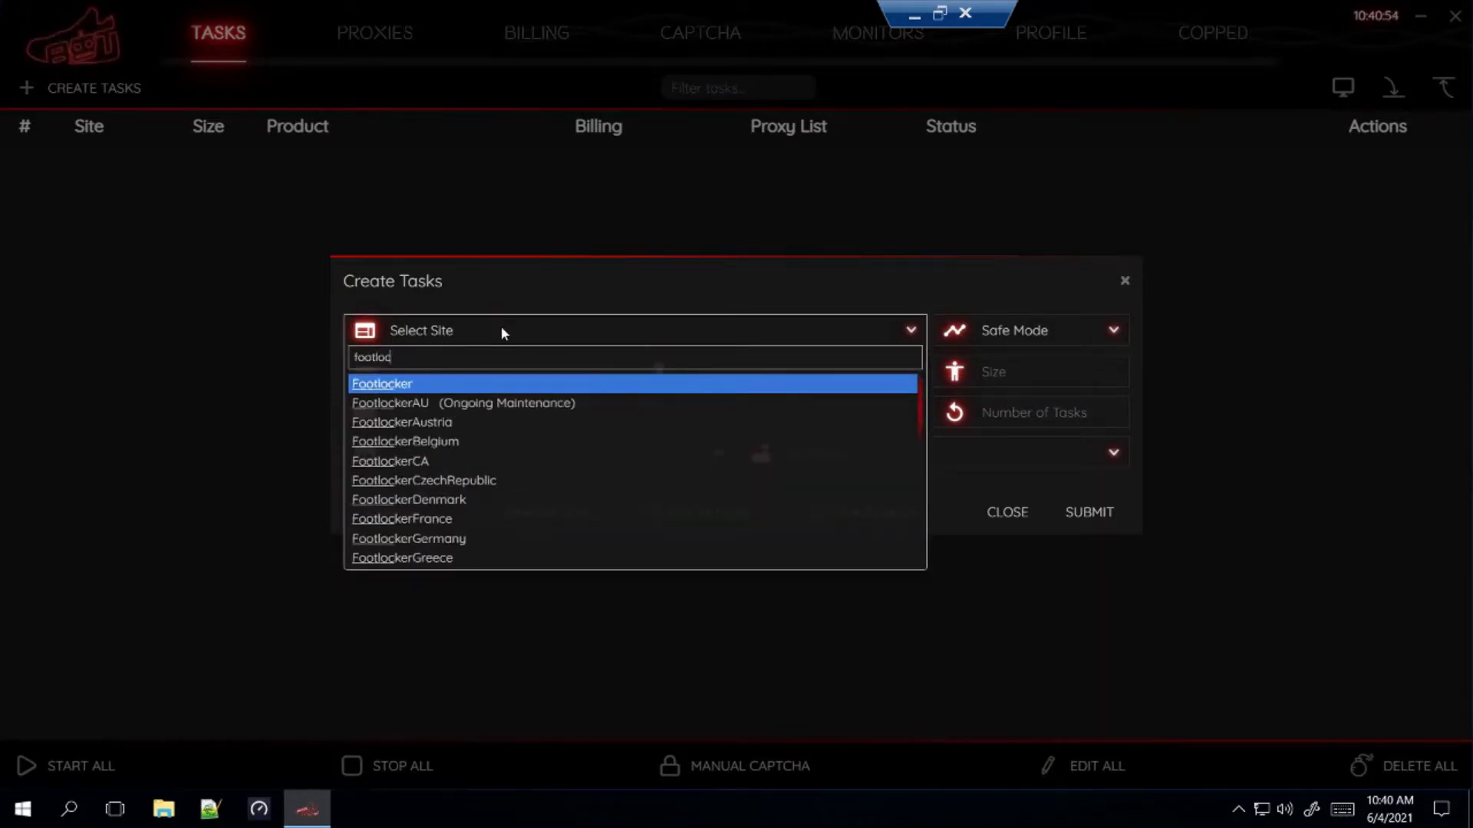
pyautogui.press('Return')
pyautogui.click(1080, 326)
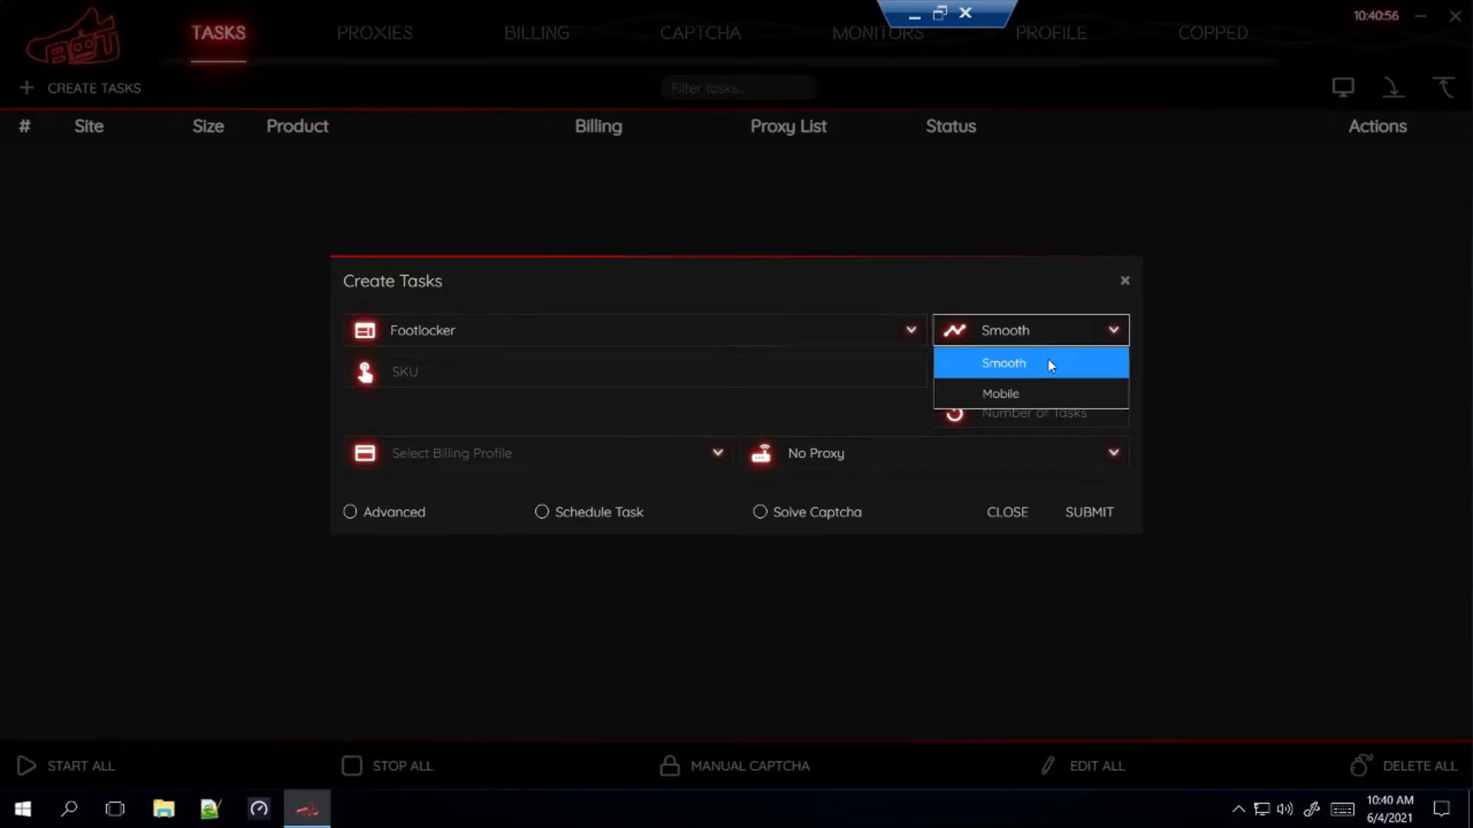
pyautogui.click(1049, 361)
pyautogui.click(399, 371)
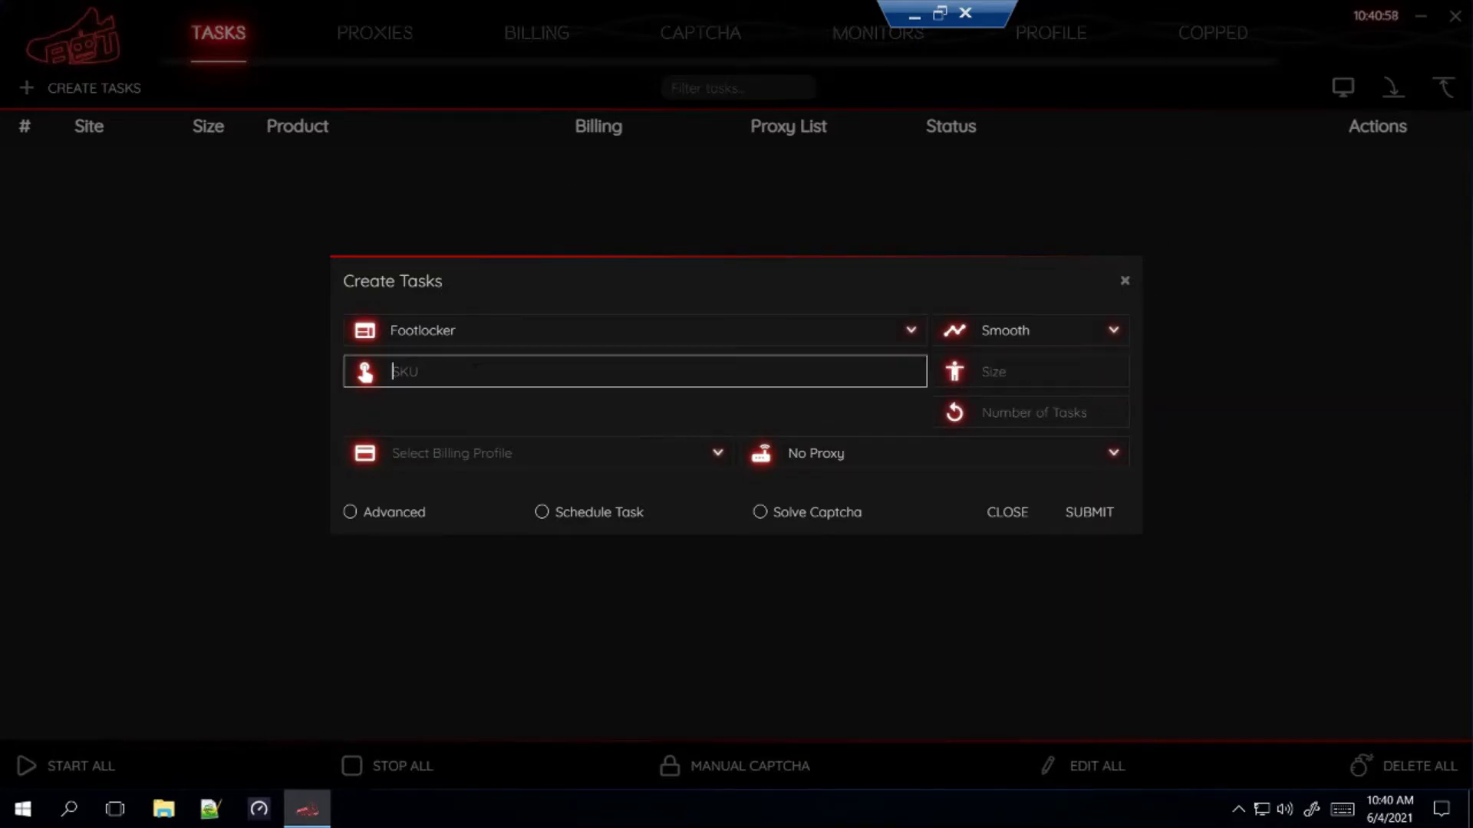
# Switch to Chrome on the local desktop and open the release calendar on footlocker.com
pyautogui.click(914, 15)
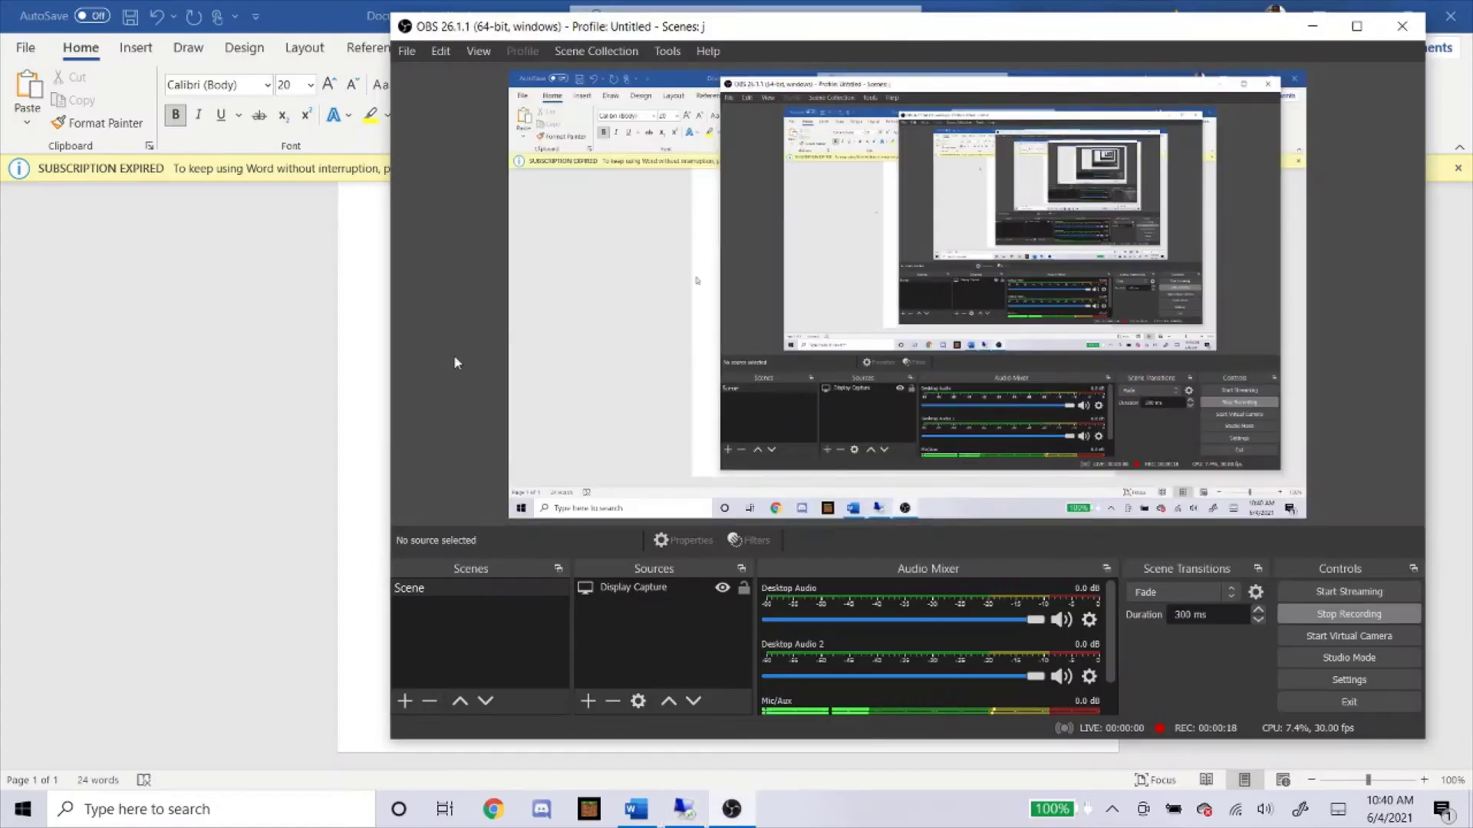
pyautogui.click(1367, 11)
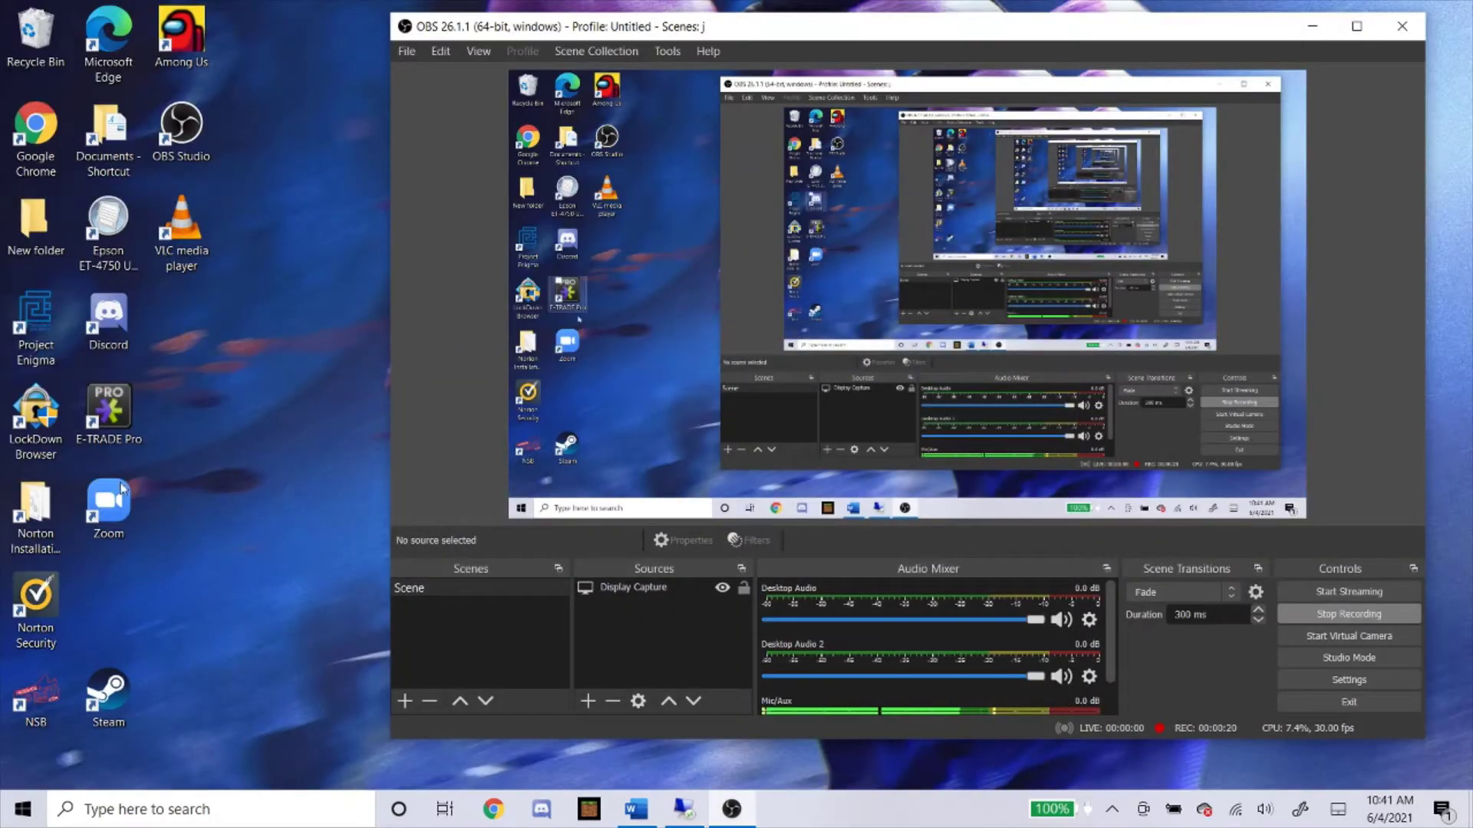
pyautogui.click(495, 813)
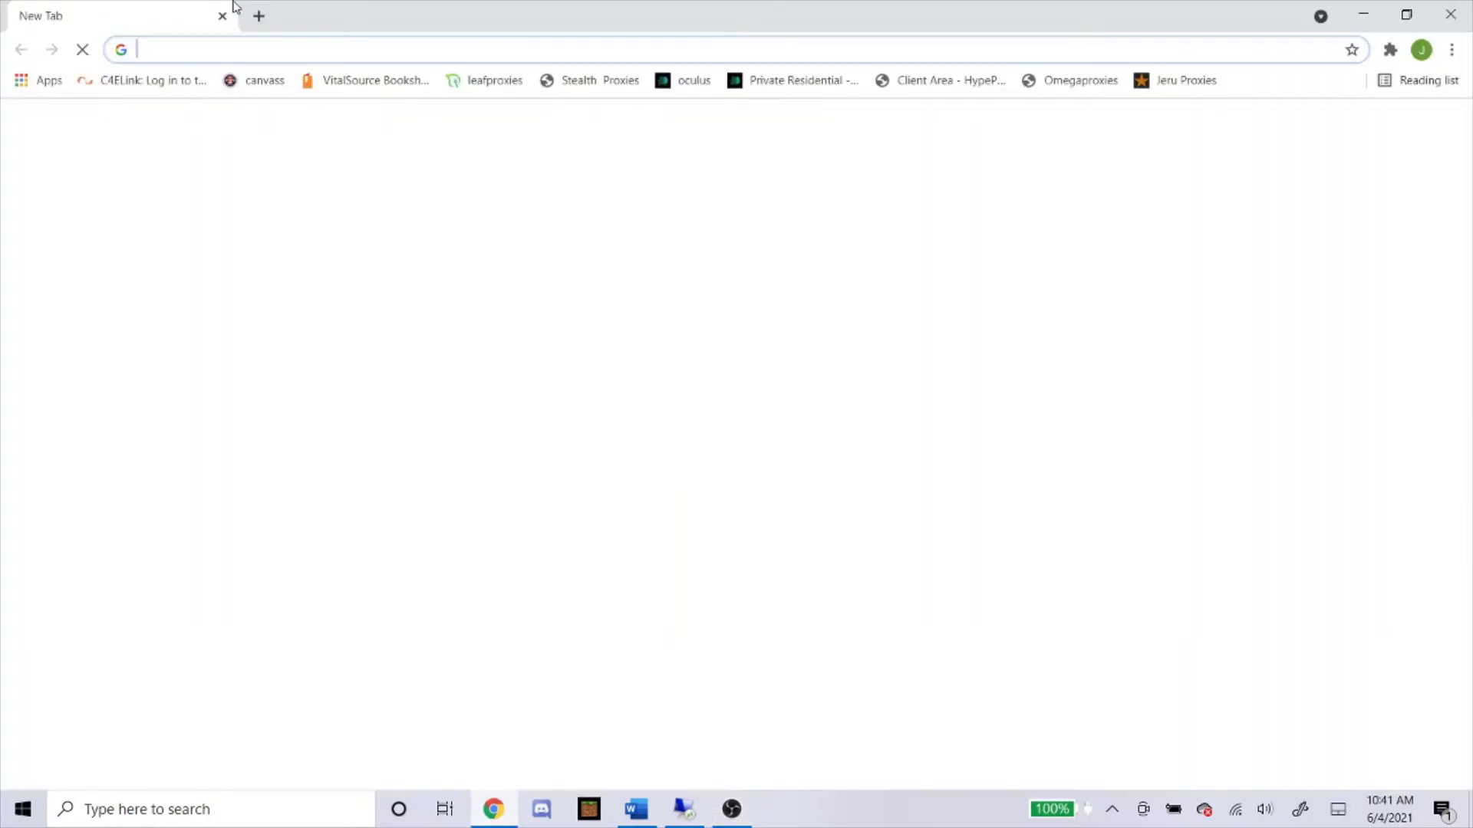
pyautogui.write('footloc')
pyautogui.press('Return')
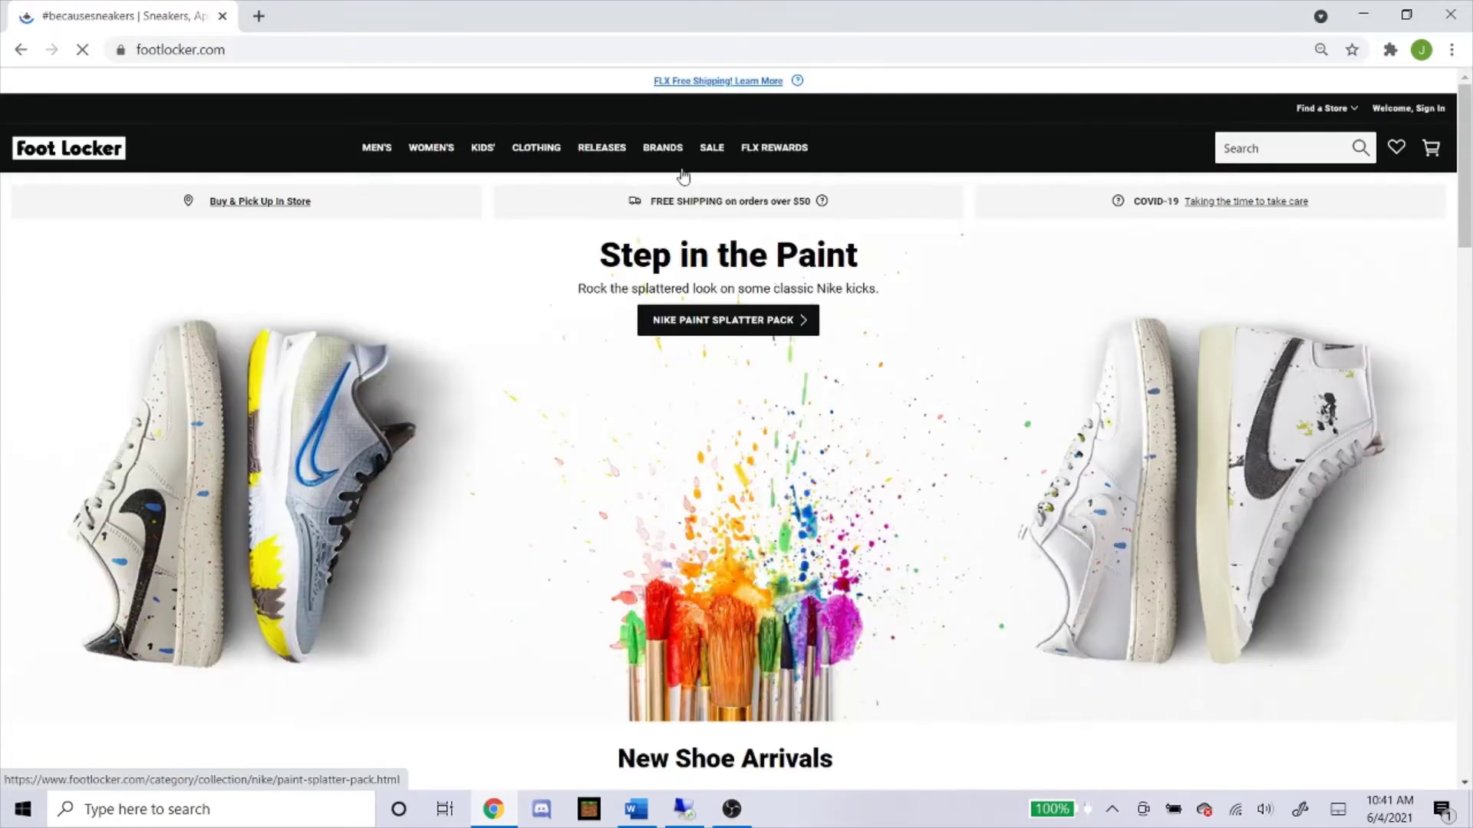
pyautogui.click(598, 154)
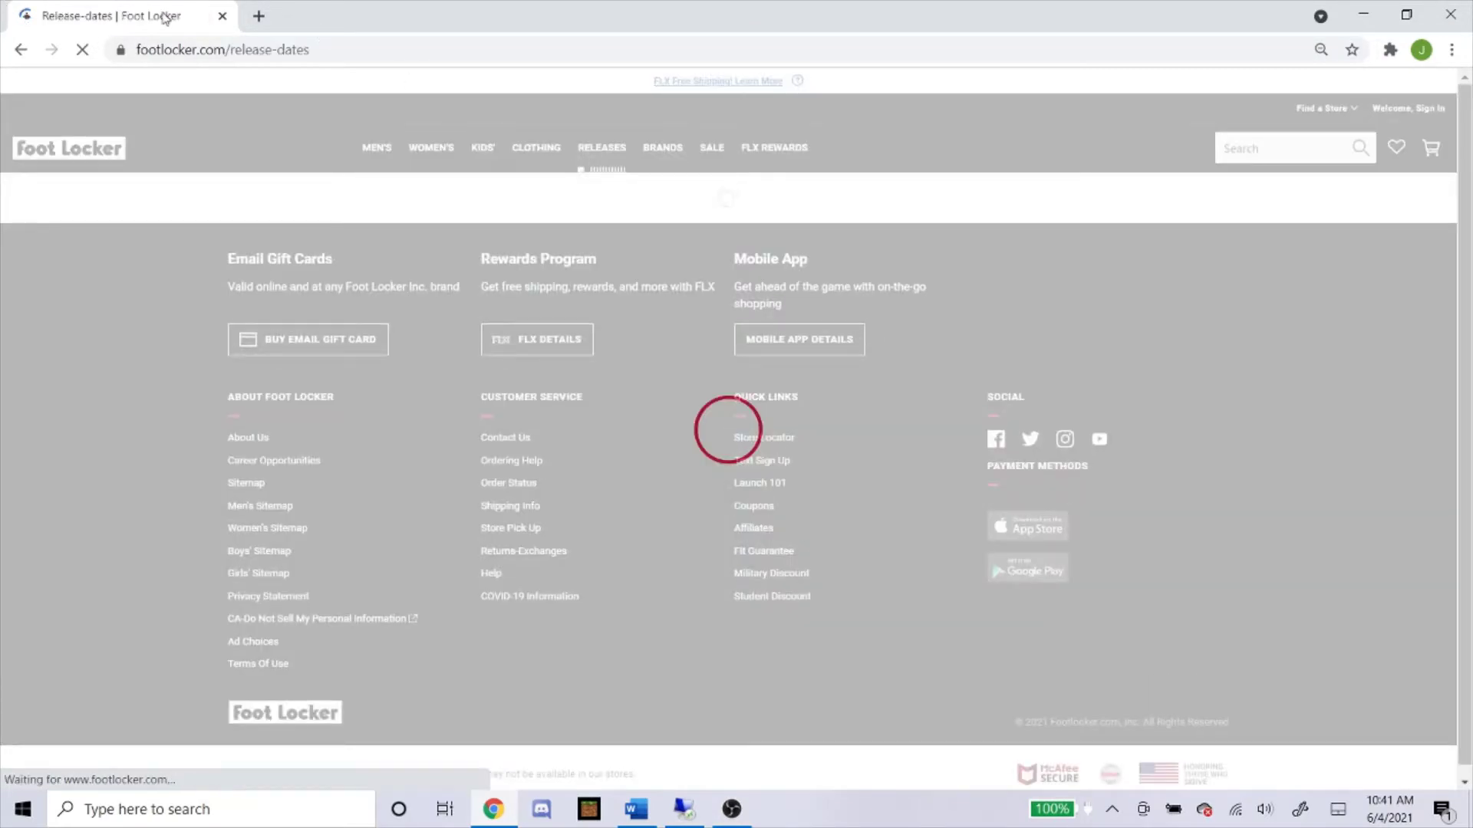
pyautogui.scroll(-1, 625, 329)
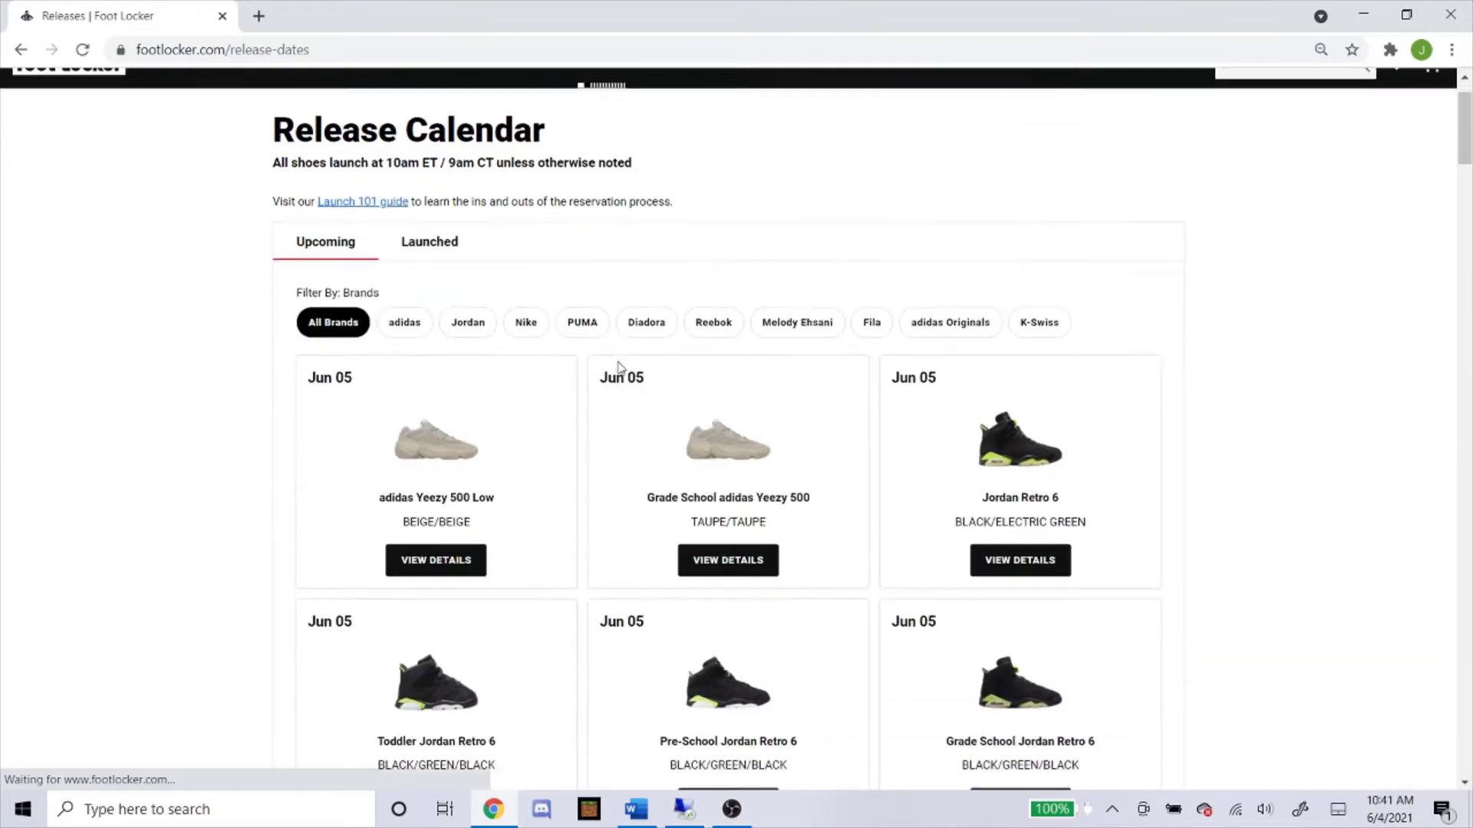
pyautogui.scroll(-2, 420, 495)
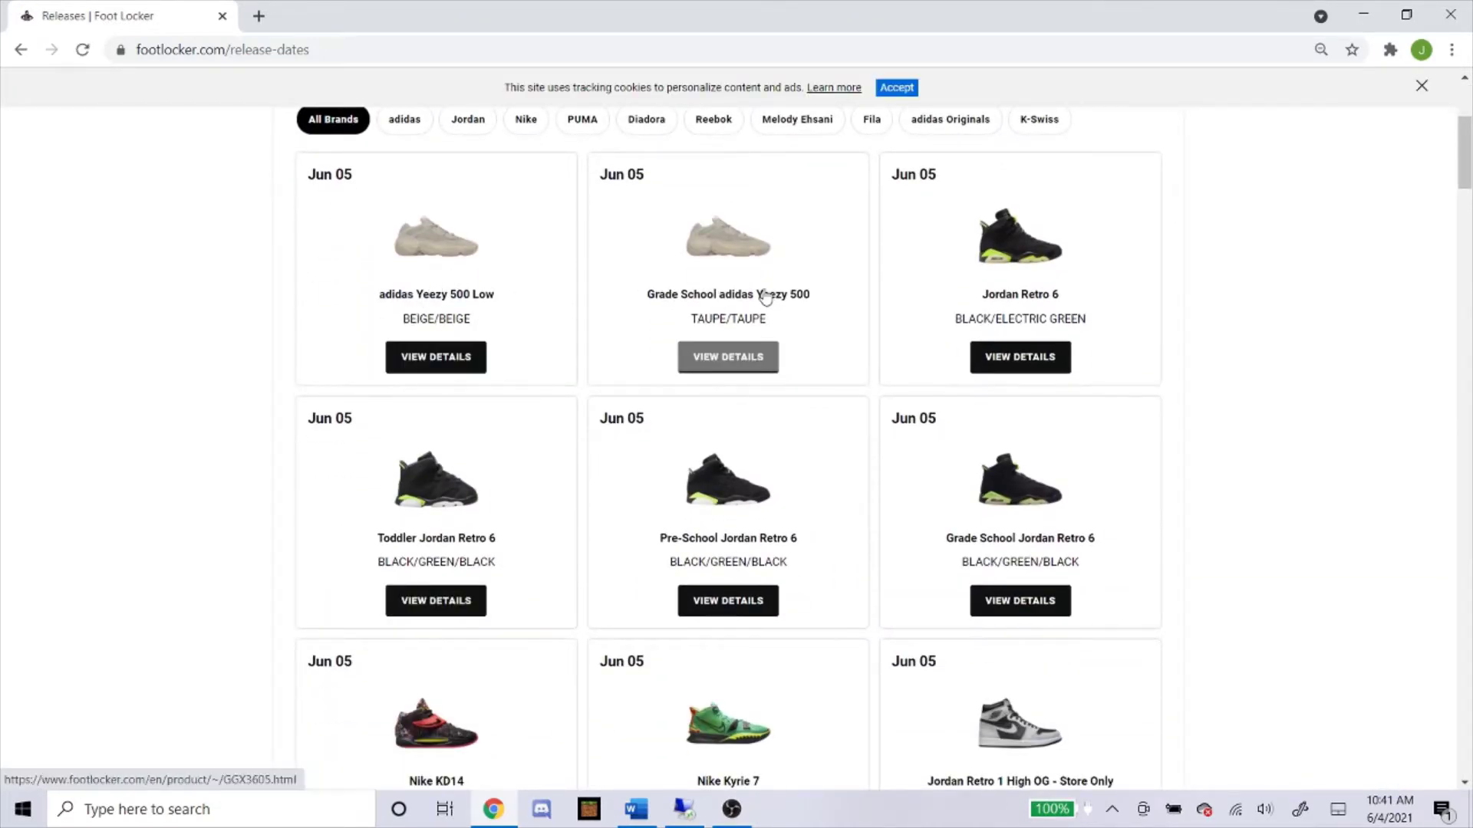
# Open the adidas Yeezy 500 Low product page and copy its product number, GX3605
pyautogui.click(424, 243)
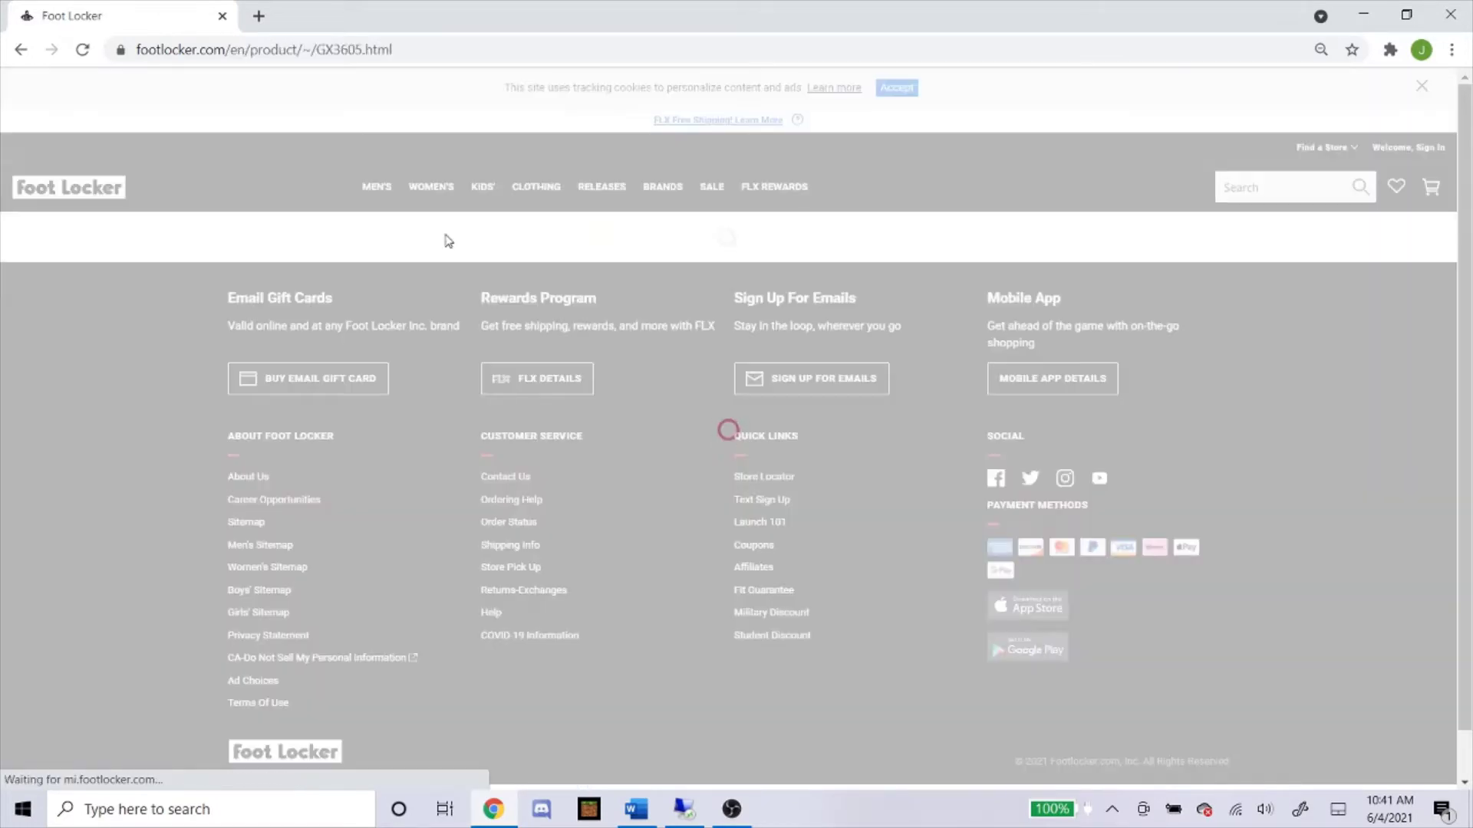
pyautogui.scroll(-2, 519, 408)
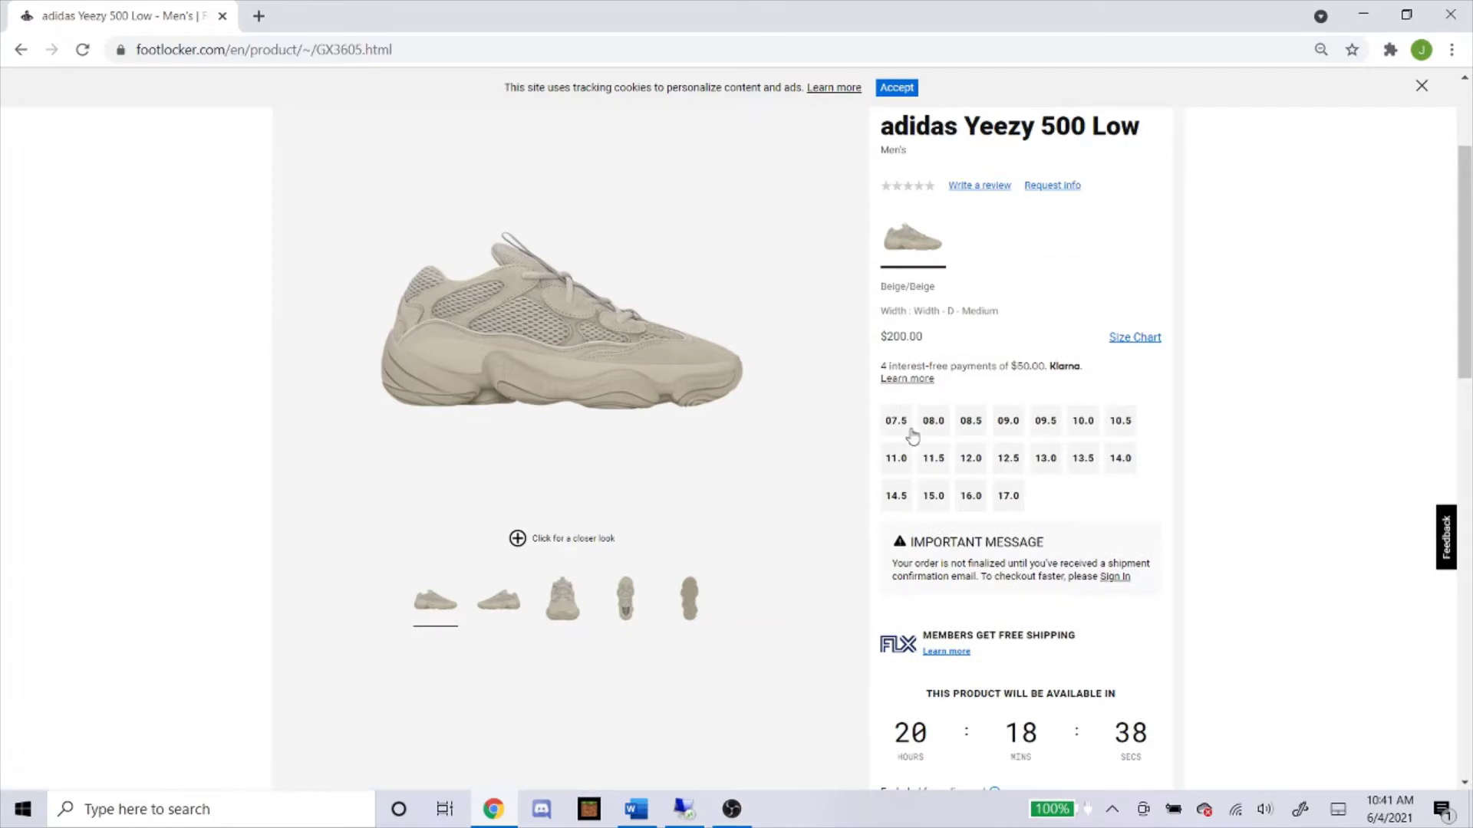
pyautogui.scroll(-5, 975, 493)
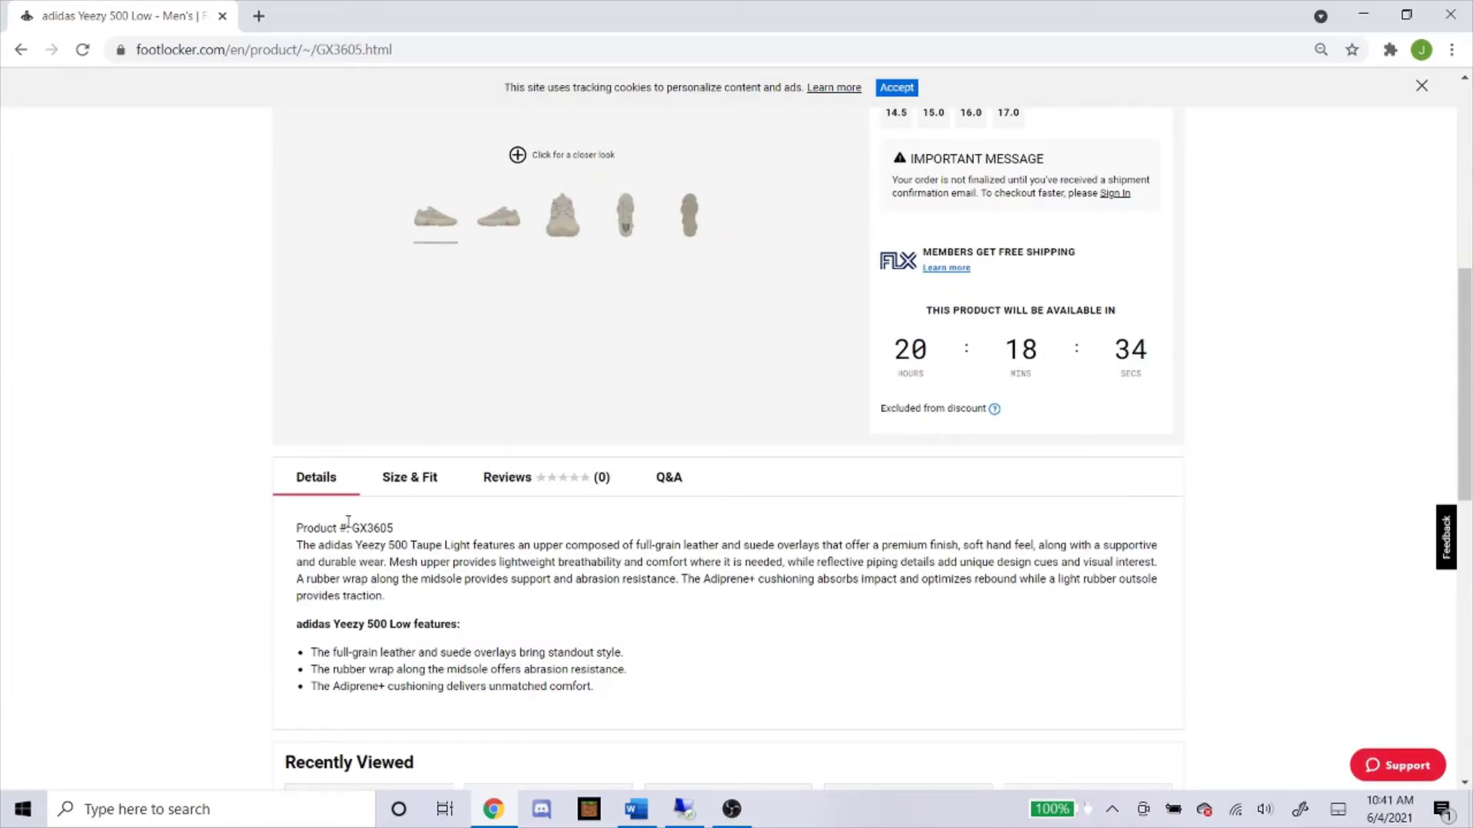
pyautogui.doubleClick(372, 528)
pyautogui.rightClick(384, 529)
pyautogui.click(419, 541)
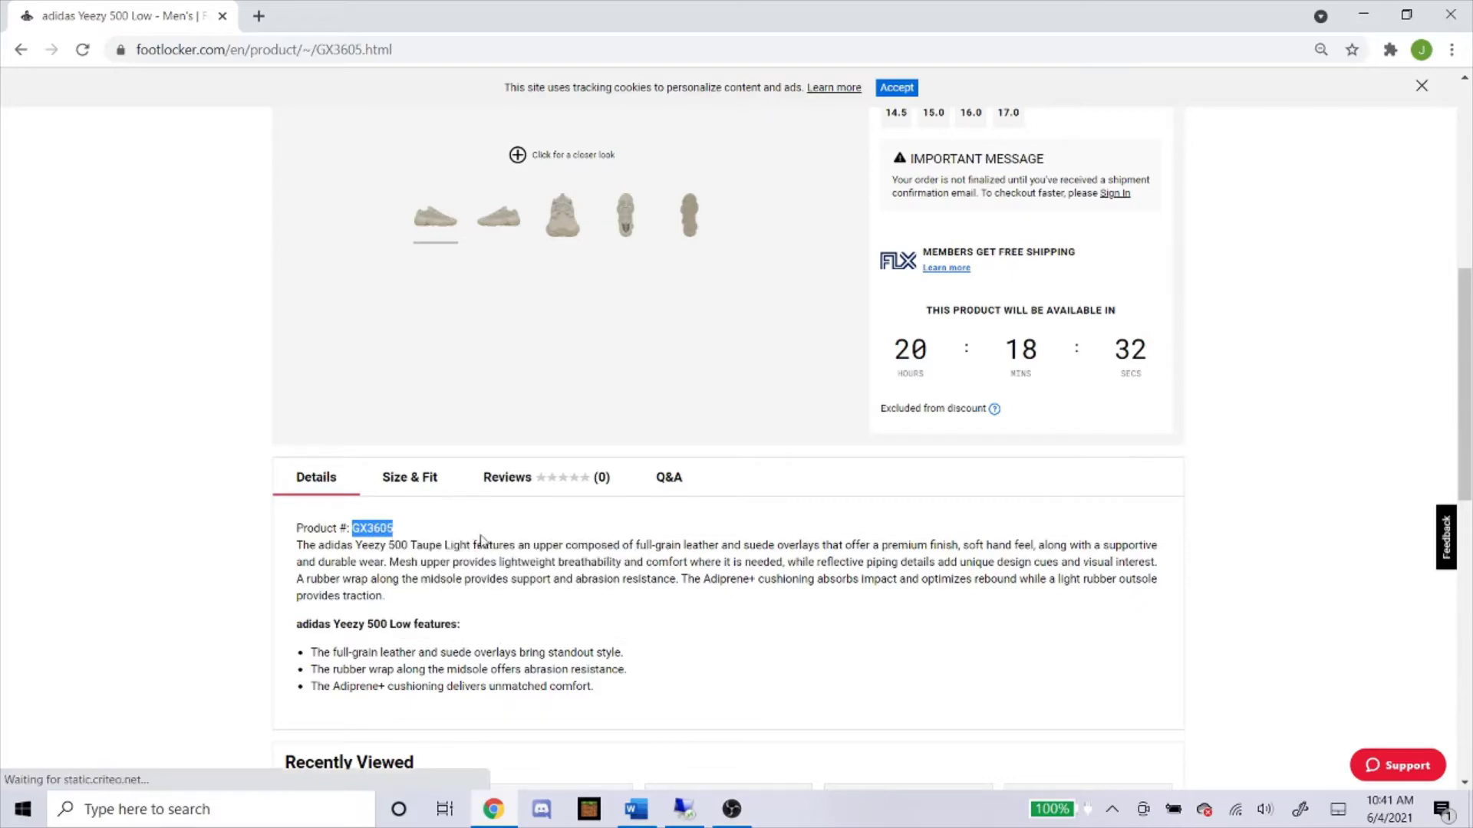
pyautogui.scroll(1, 560, 675)
# Return to the remote desktop with the shoe bot and paste GX3605 as the task's SKU
pyautogui.click(702, 819)
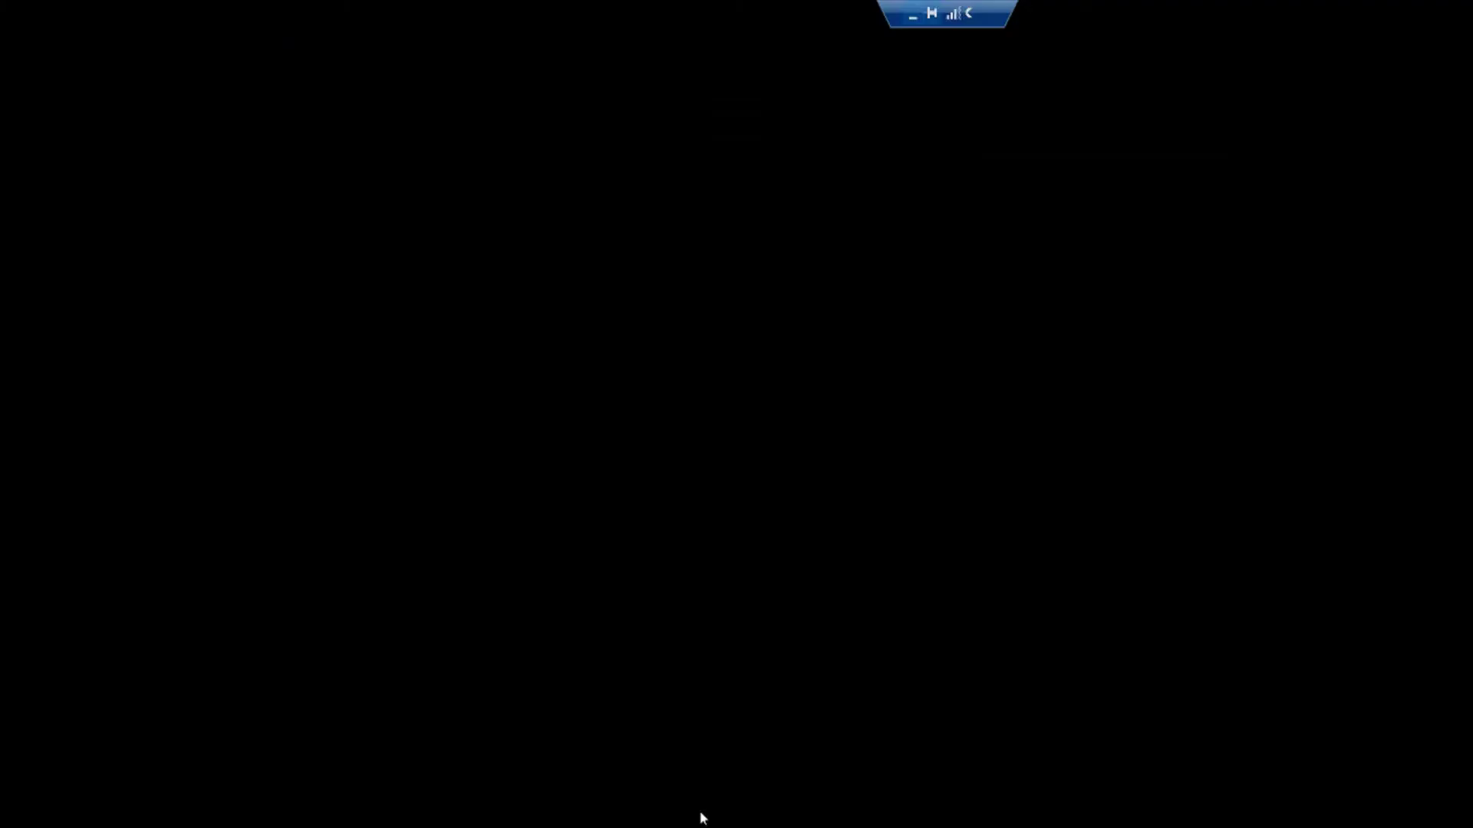
pyautogui.rightClick(454, 373)
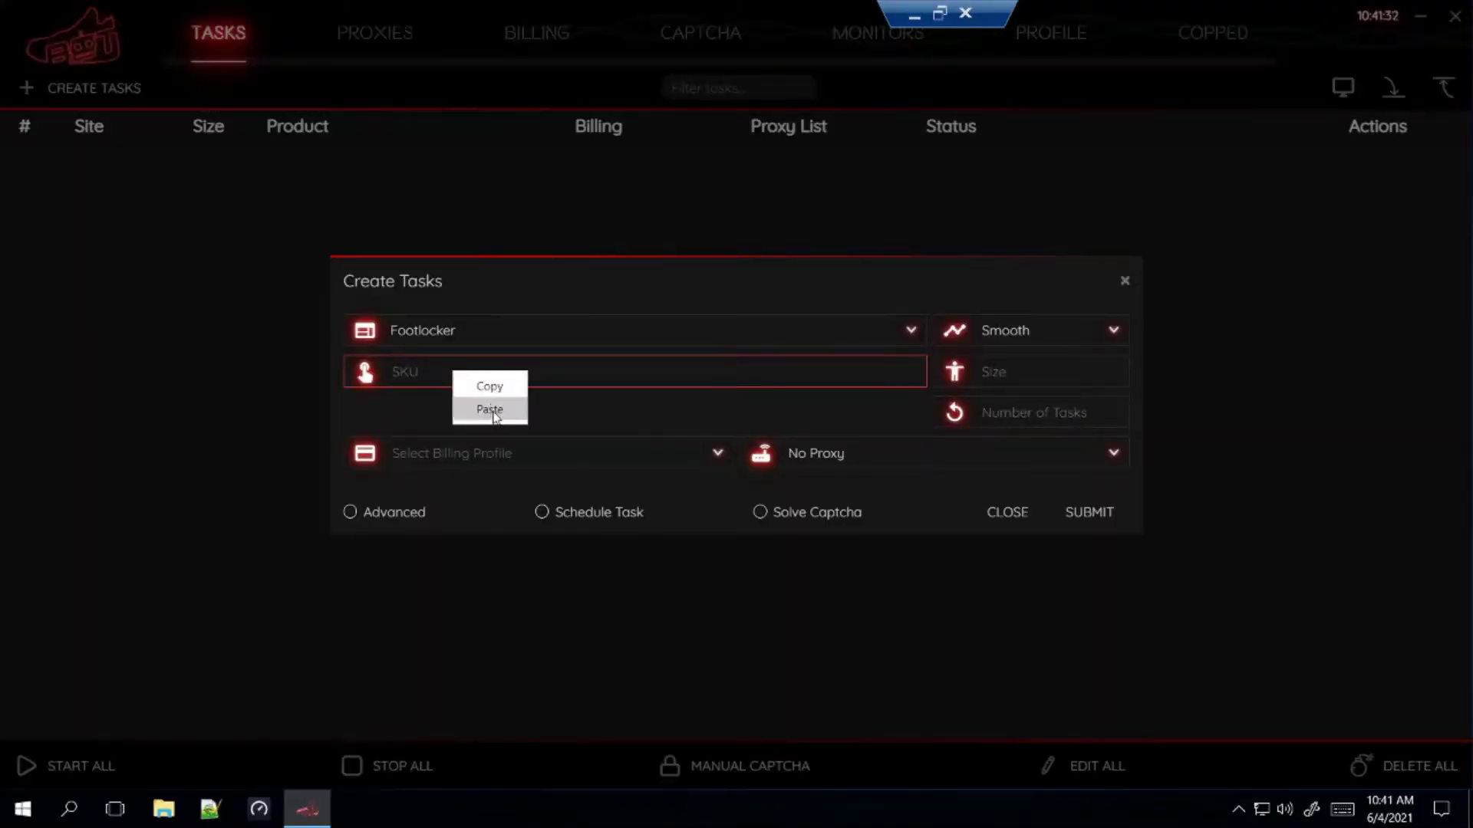
pyautogui.click(490, 409)
# Set the task's sizes to 7.5,8,8.5,9,9.5,10,10.5,11,11.5,12,12.5,13,14
pyautogui.press('Tab')
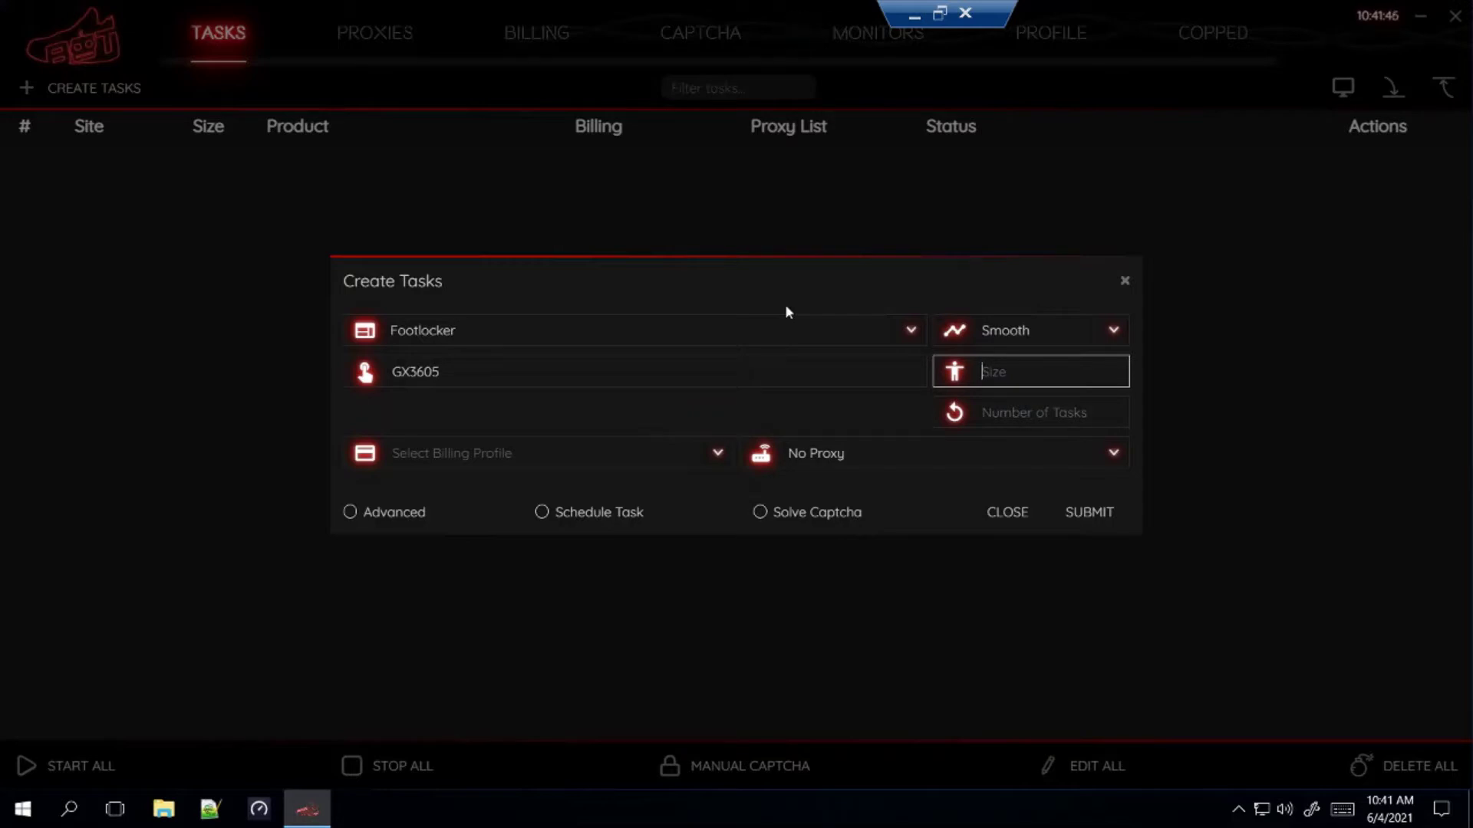
pyautogui.write('7.5,8,8.5,9,9.5,10,10.5,11,11.1')
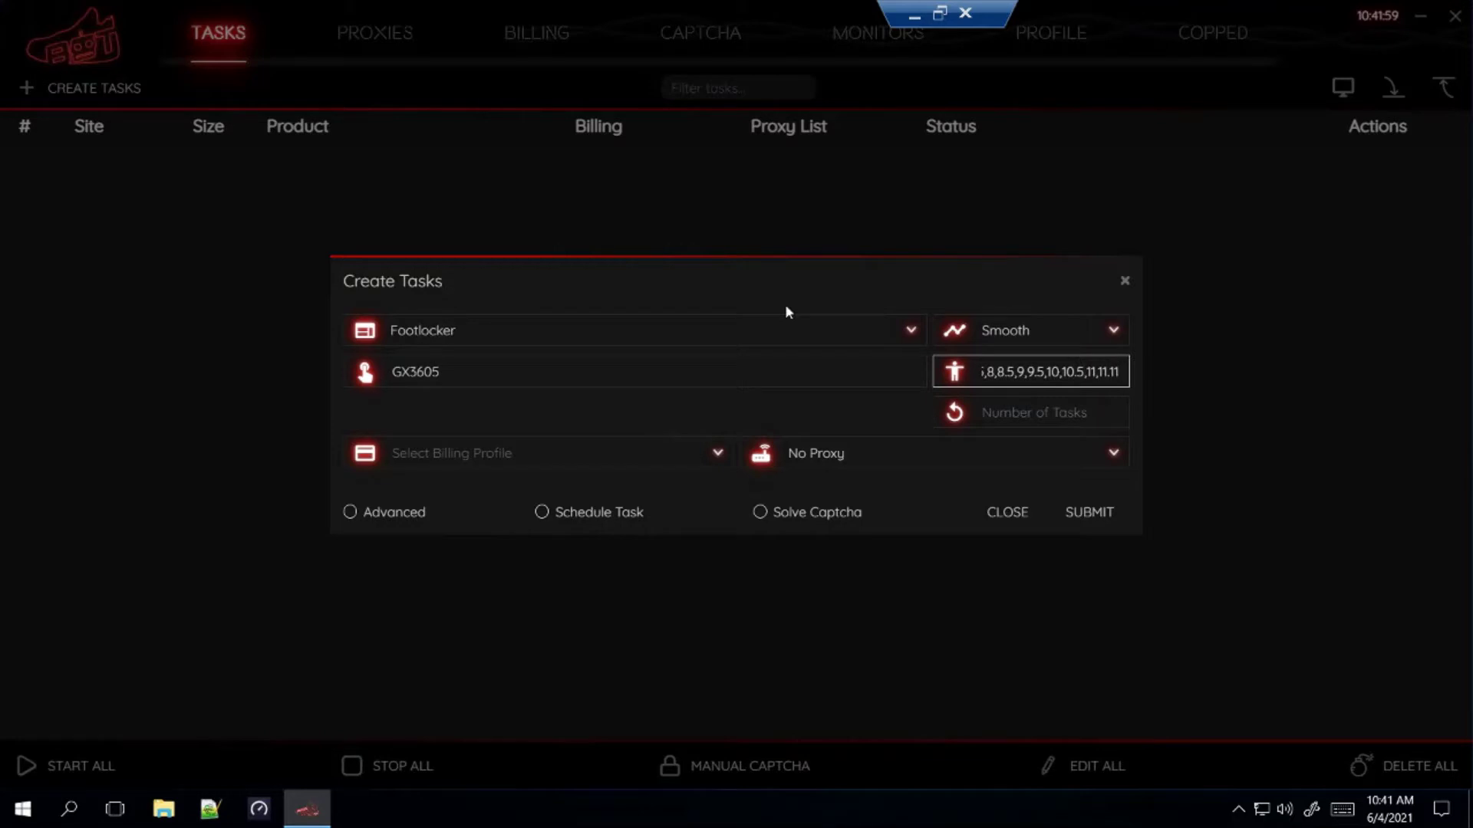
pyautogui.press('BackSpace')
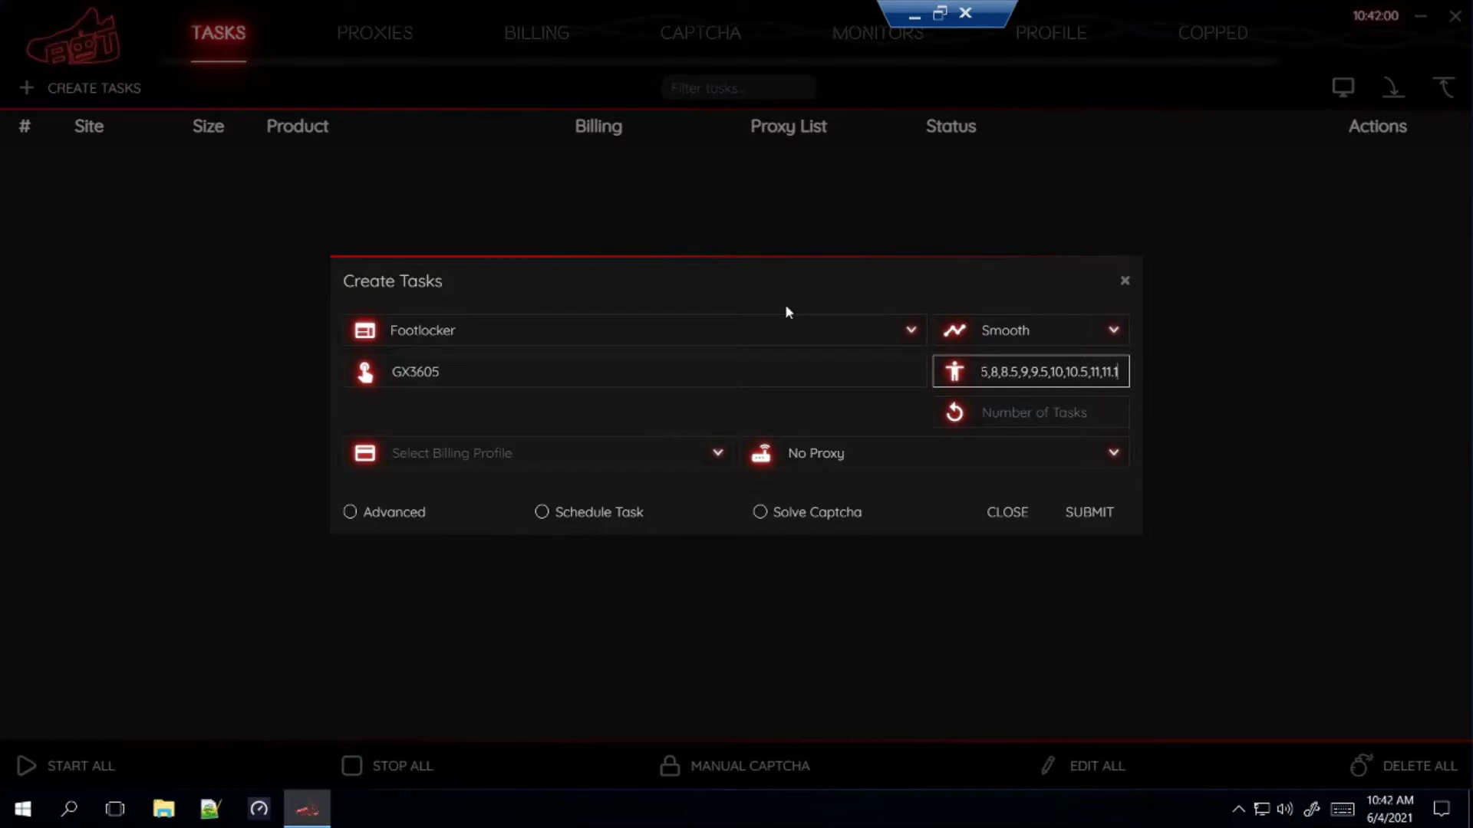
pyautogui.write('5')
pyautogui.write(',12,12')
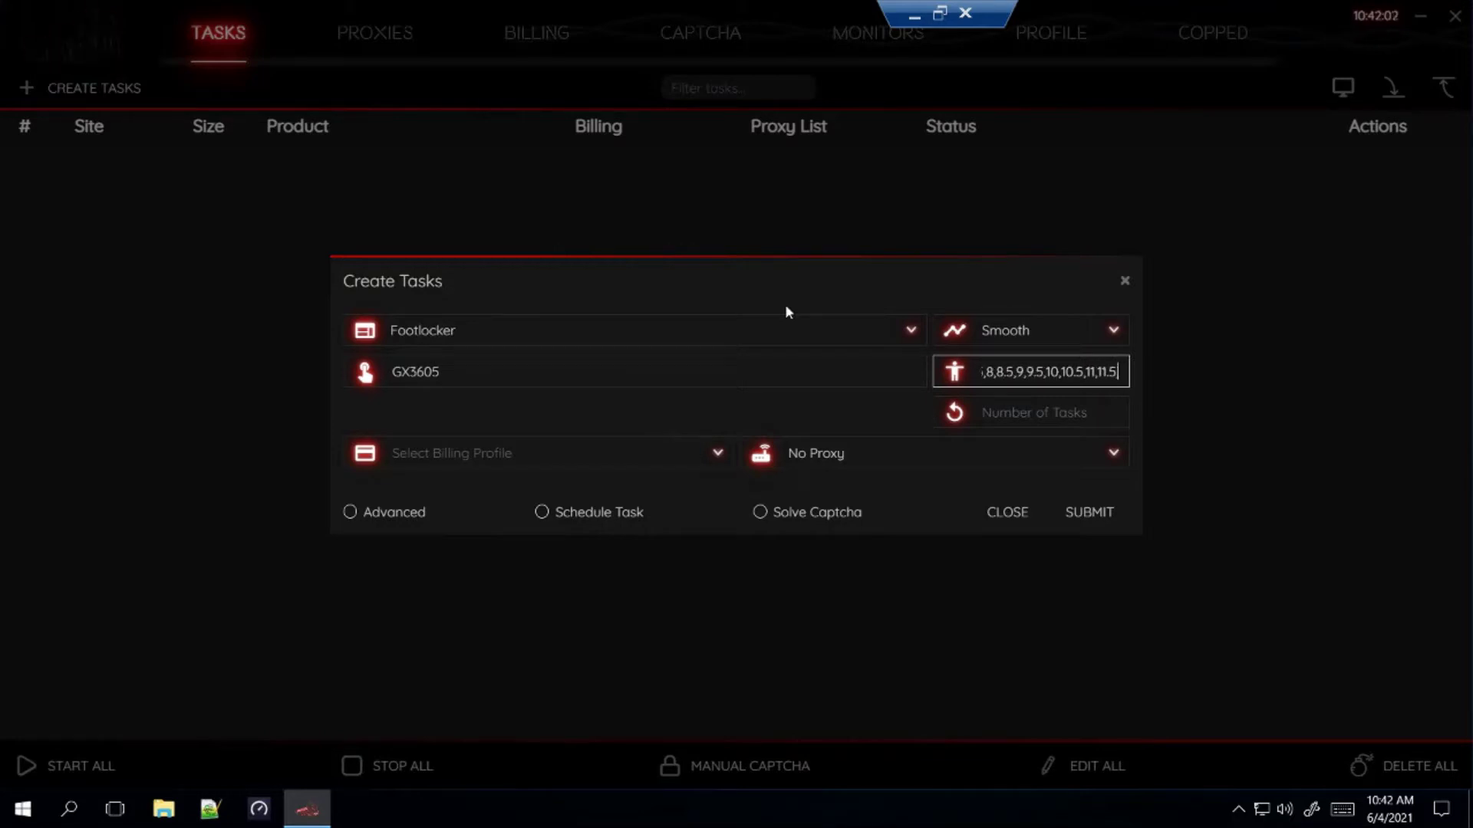
pyautogui.write('.5,13,14')
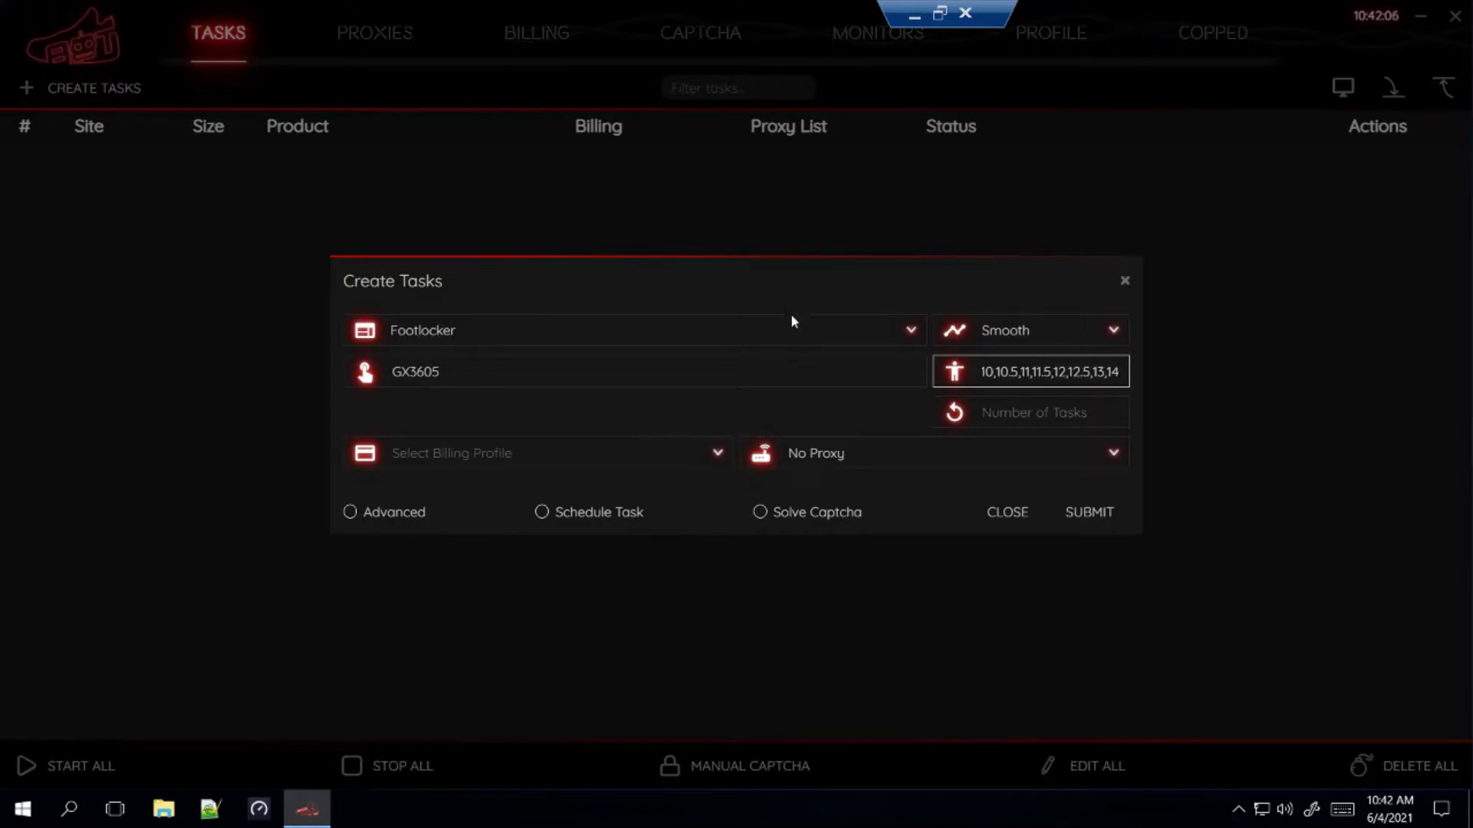
# Assign the saved billing profile and the Omega 6/2 proxy list to the task
pyautogui.click(530, 451)
pyautogui.click(434, 514)
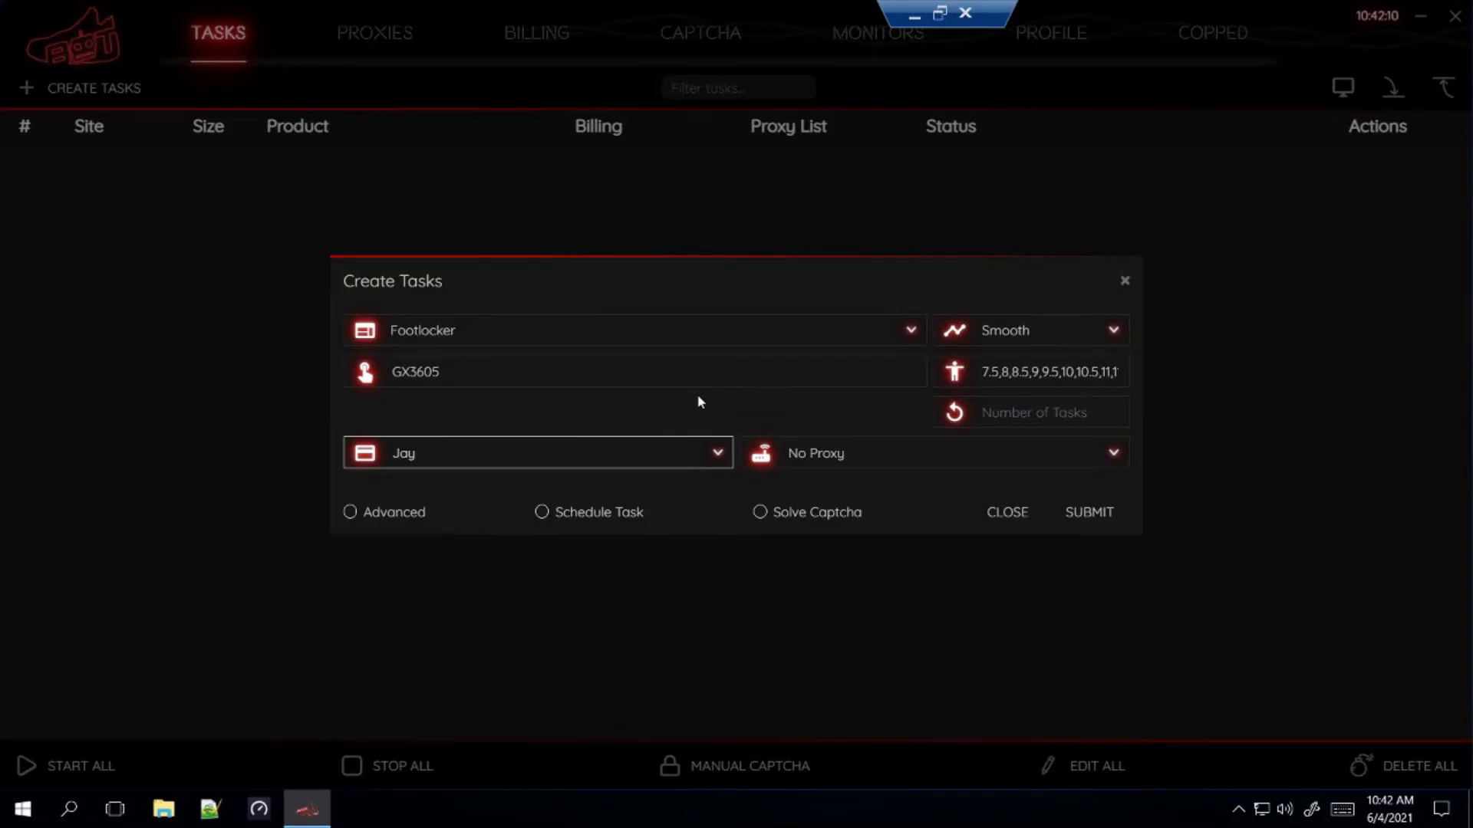
pyautogui.click(832, 459)
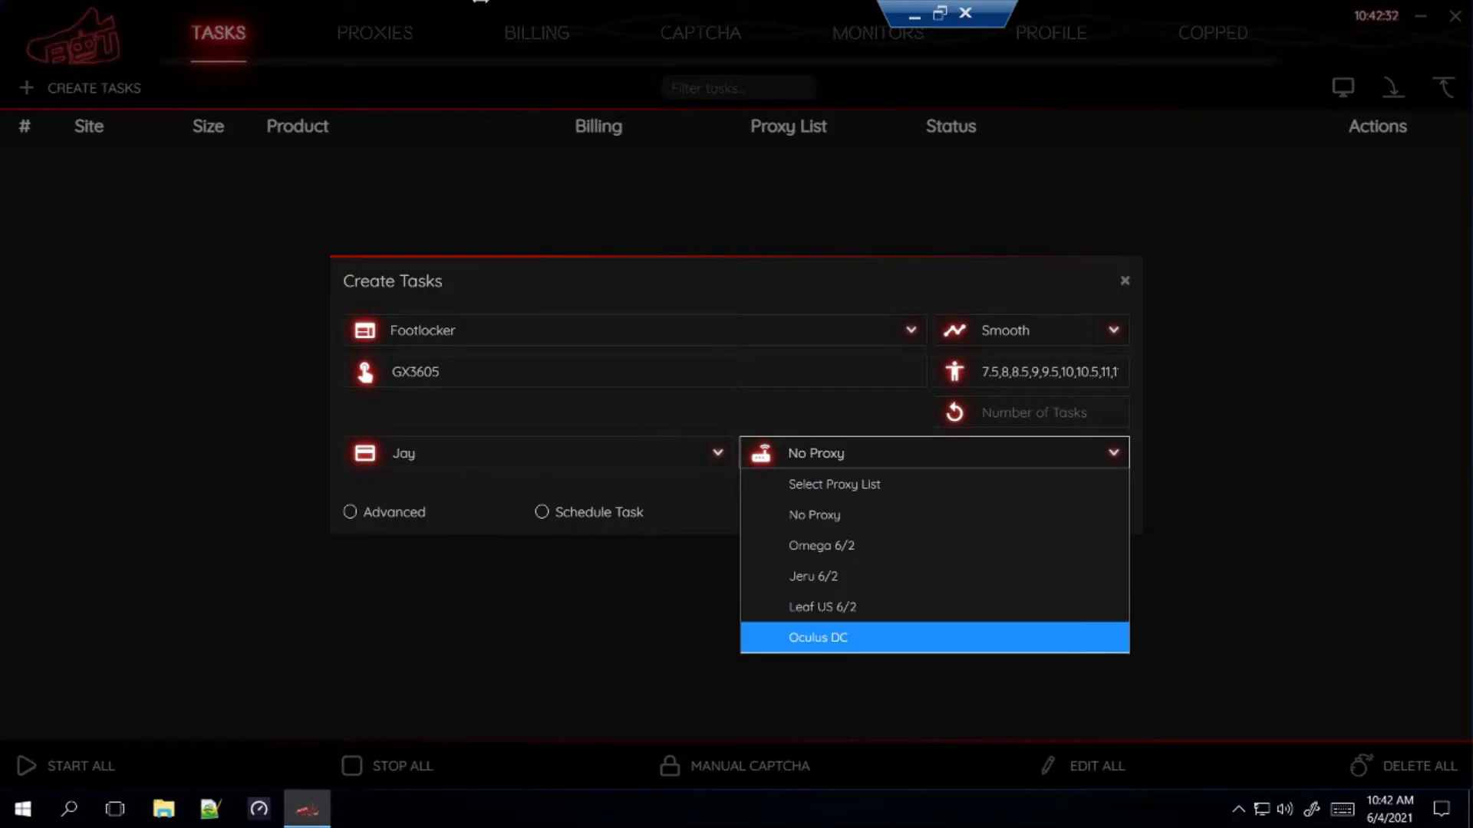
pyautogui.click(683, 410)
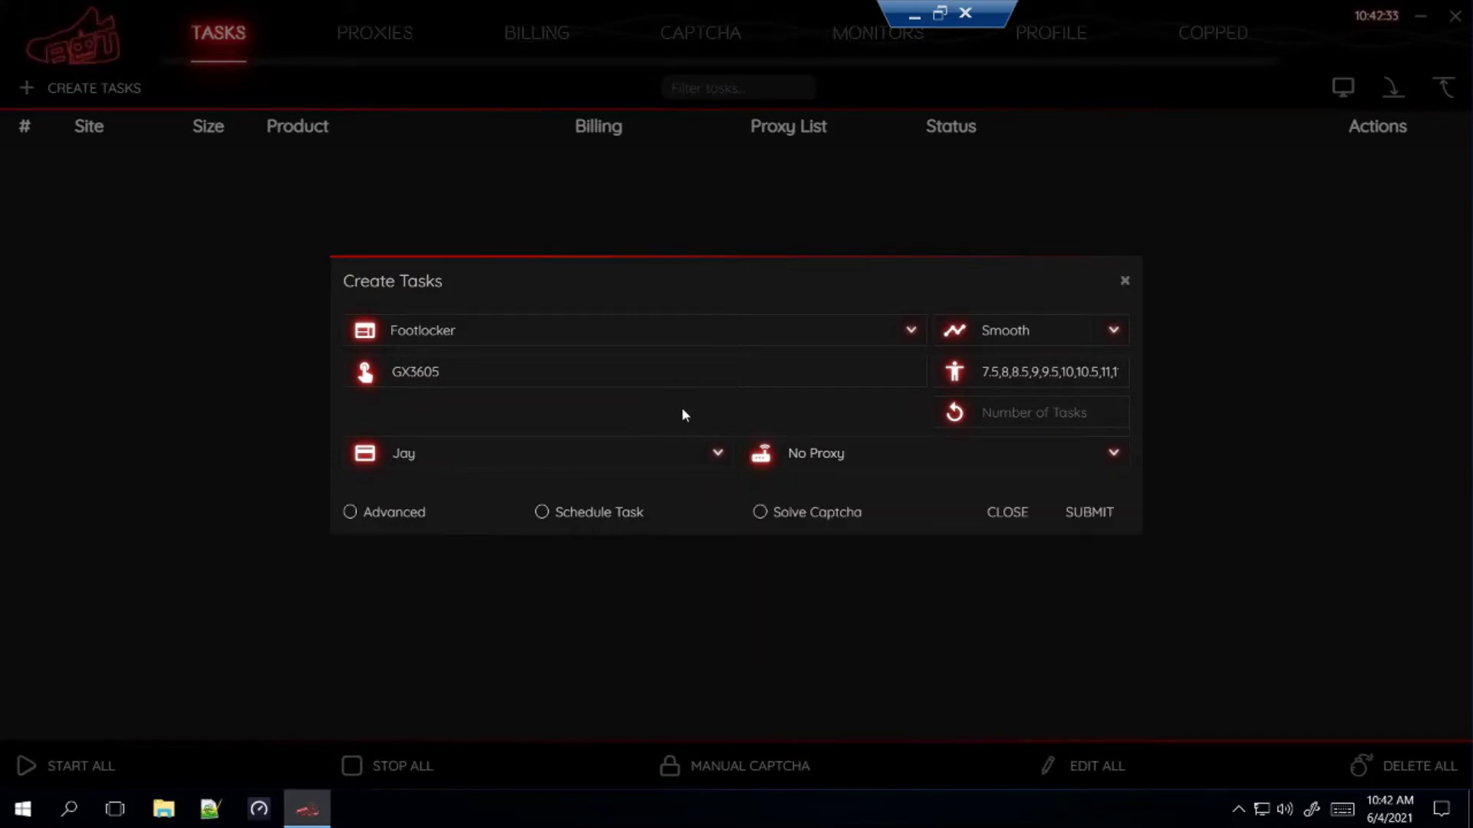
pyautogui.click(821, 452)
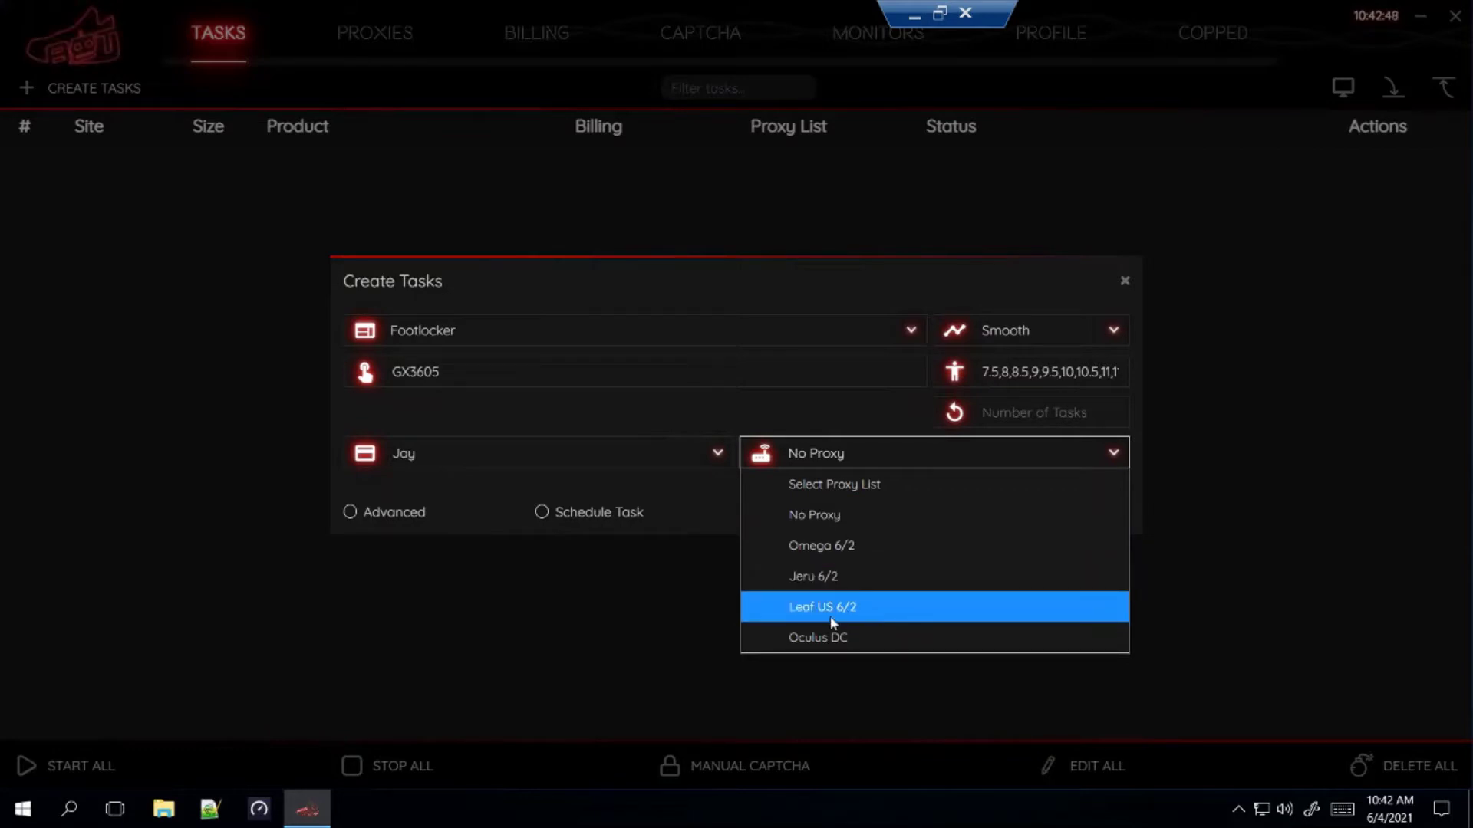
pyautogui.click(848, 546)
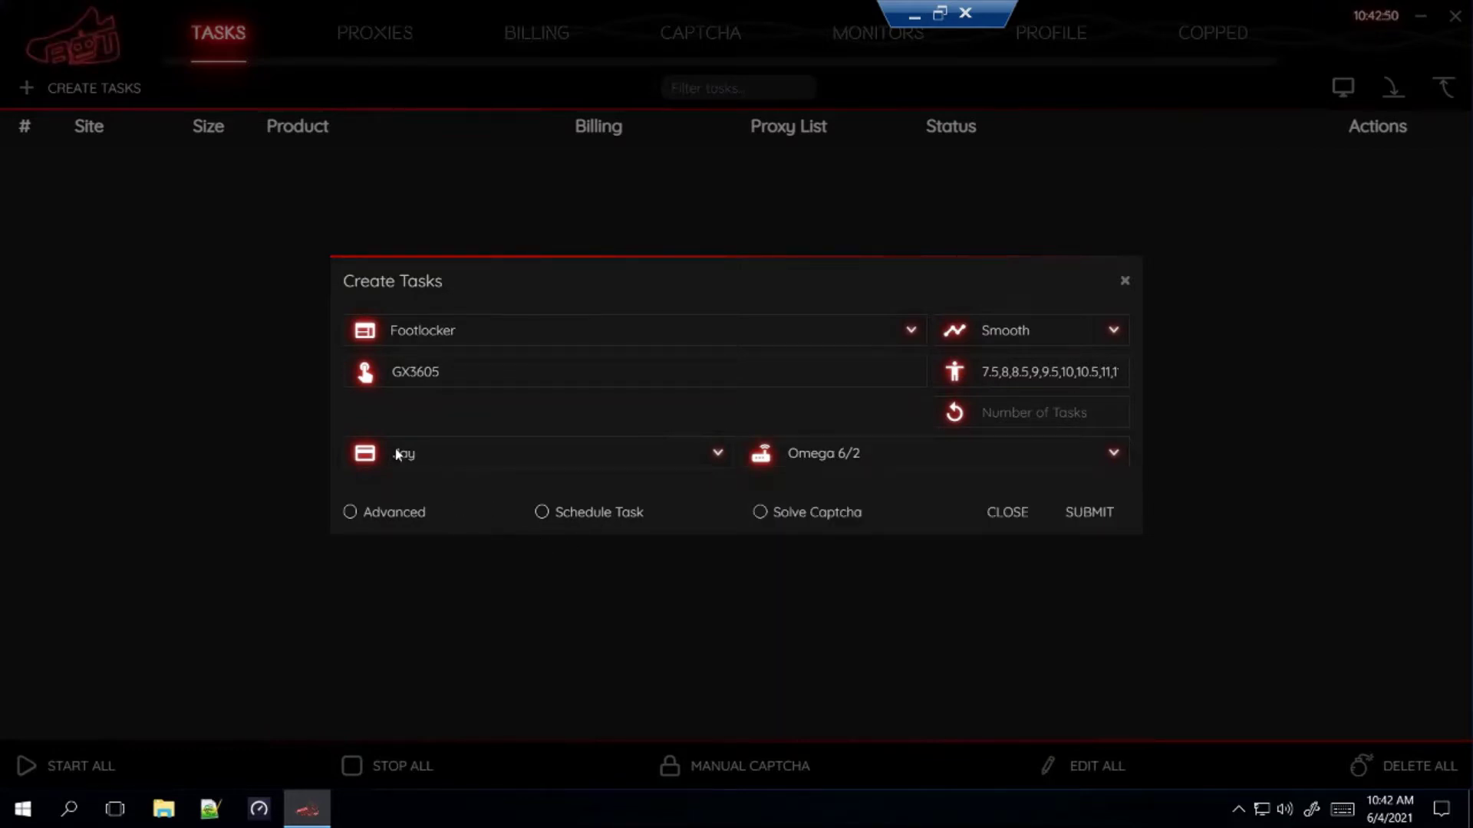
# Schedule the task to run at the selected time 03:50:00 AM and submit it
pyautogui.click(397, 513)
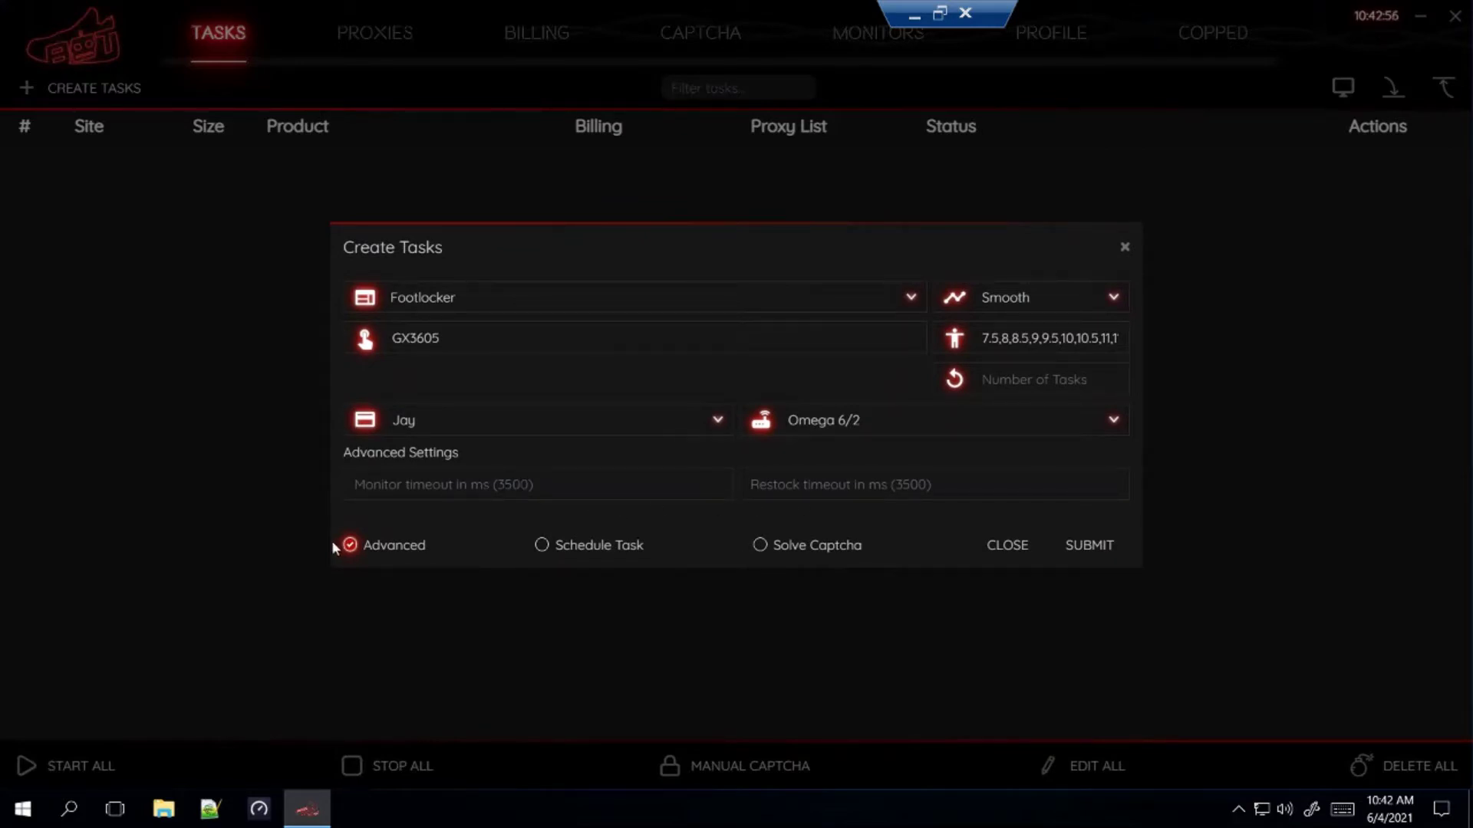
pyautogui.click(369, 548)
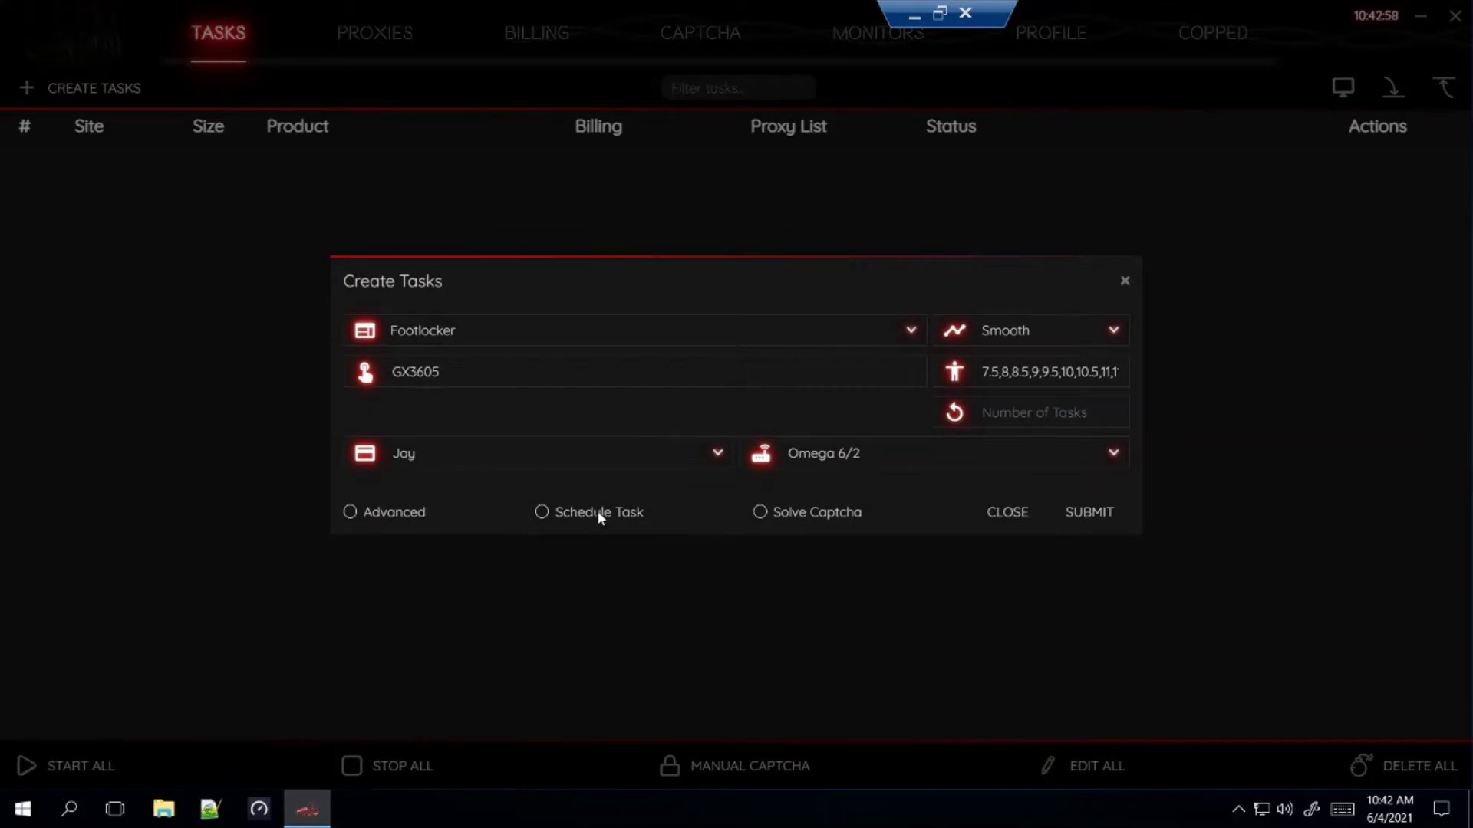
pyautogui.click(601, 516)
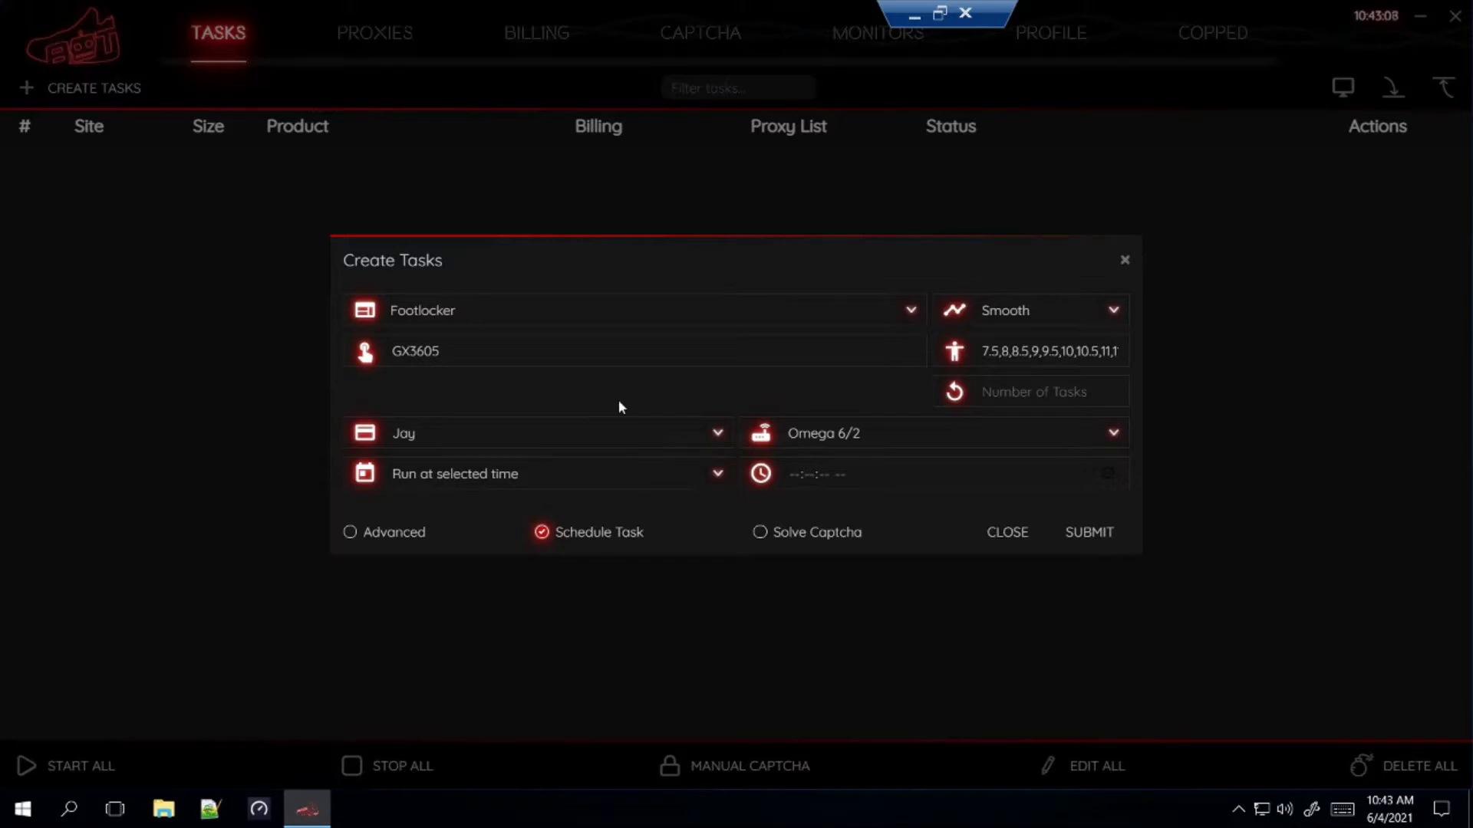
pyautogui.click(798, 476)
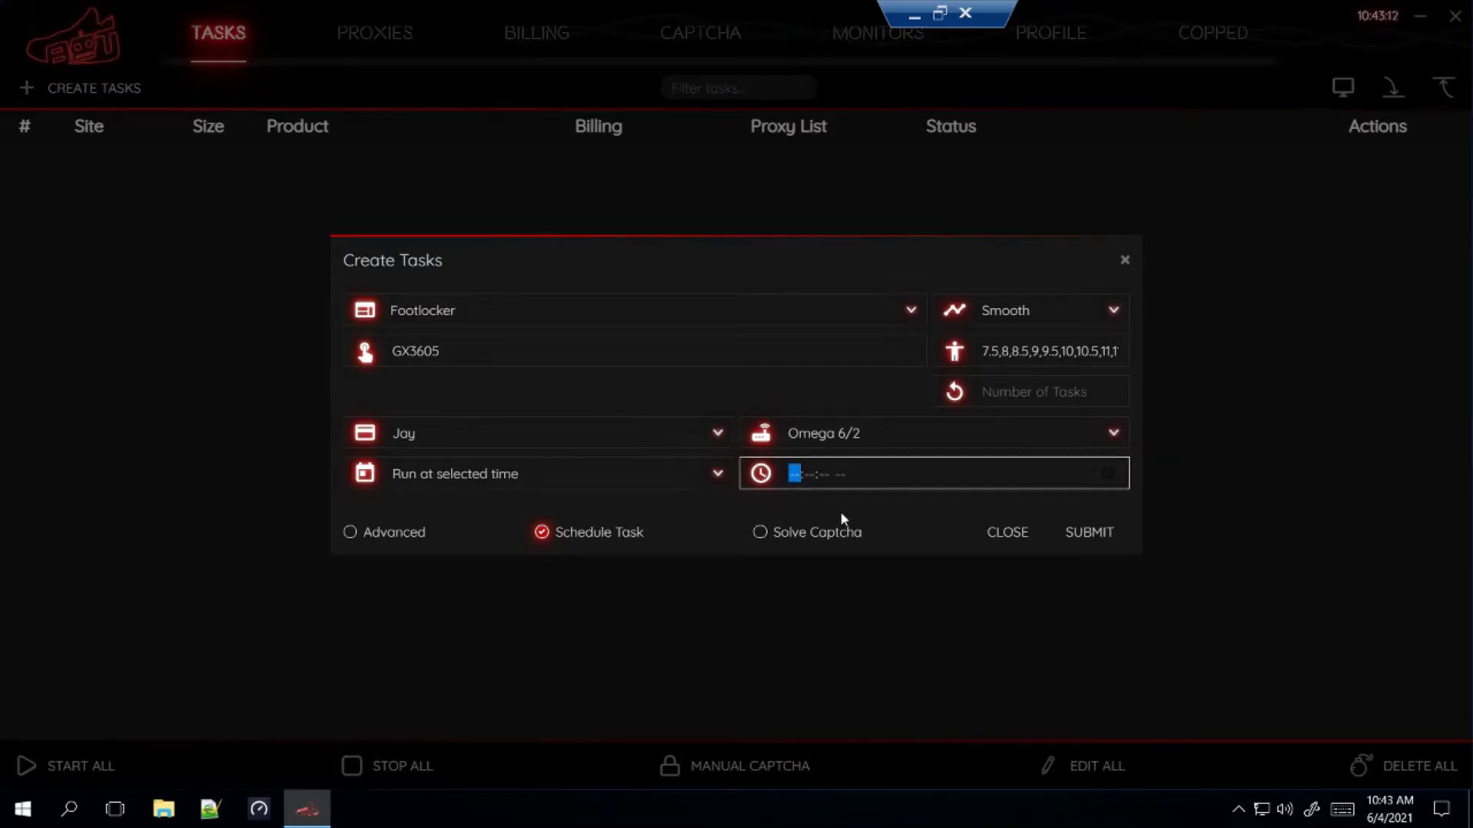
pyautogui.write('035000a')
pyautogui.click(761, 561)
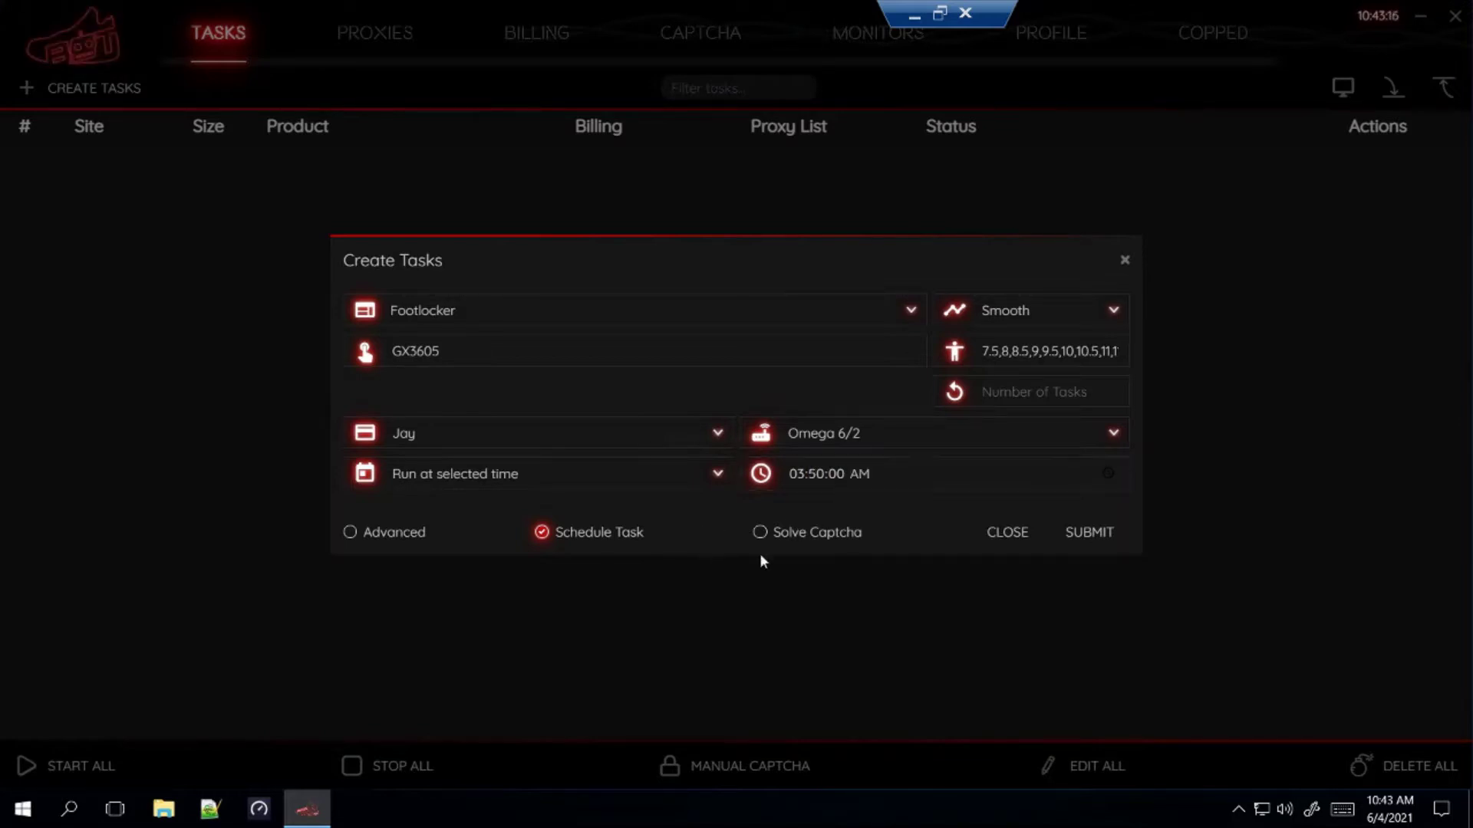
pyautogui.click(1079, 534)
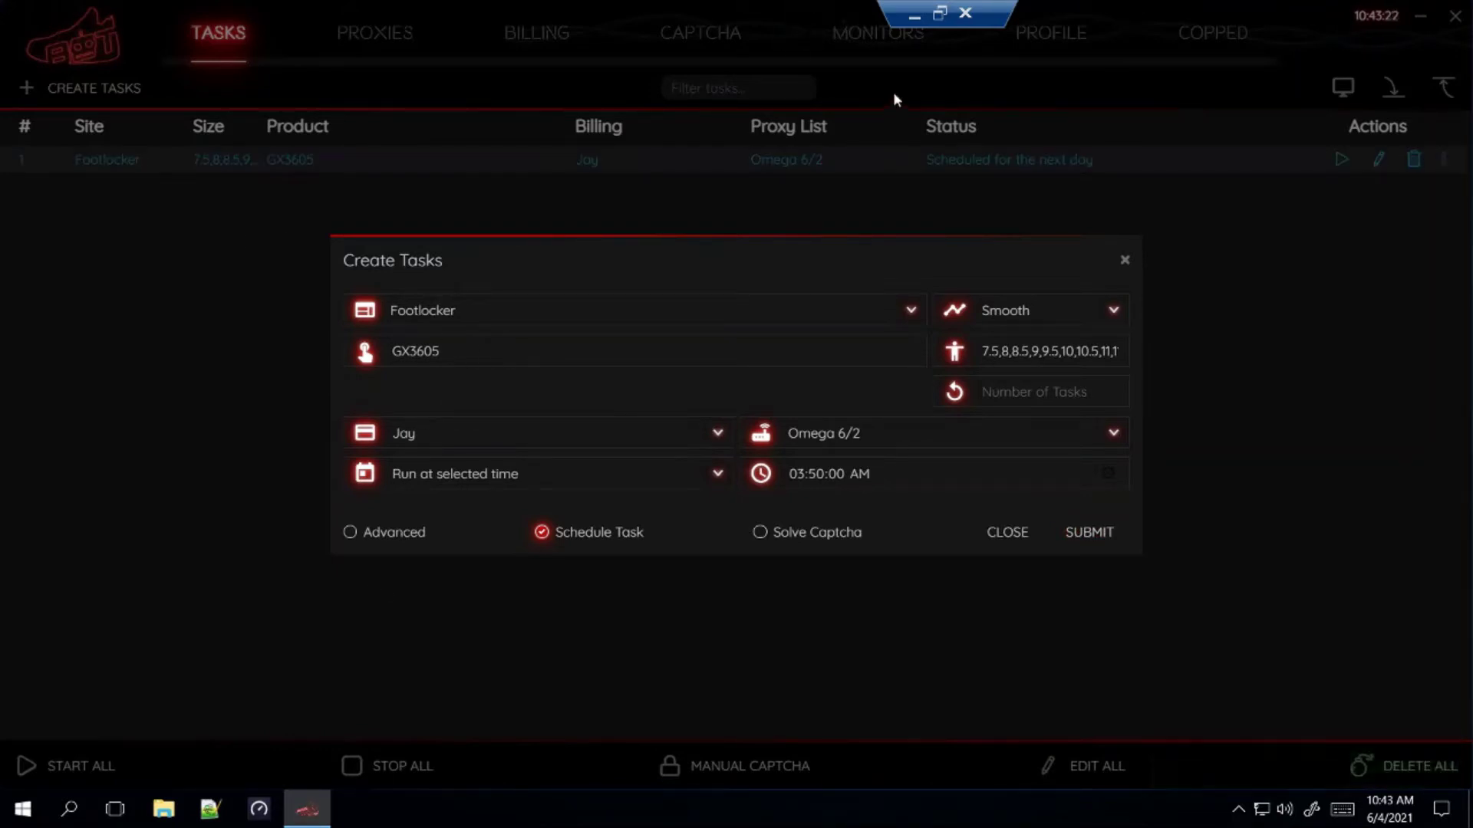
# Switch to the local browser and open the Grade School adidas Yeezy 500 product page from Foot Locker's release calendar
pyautogui.click(913, 15)
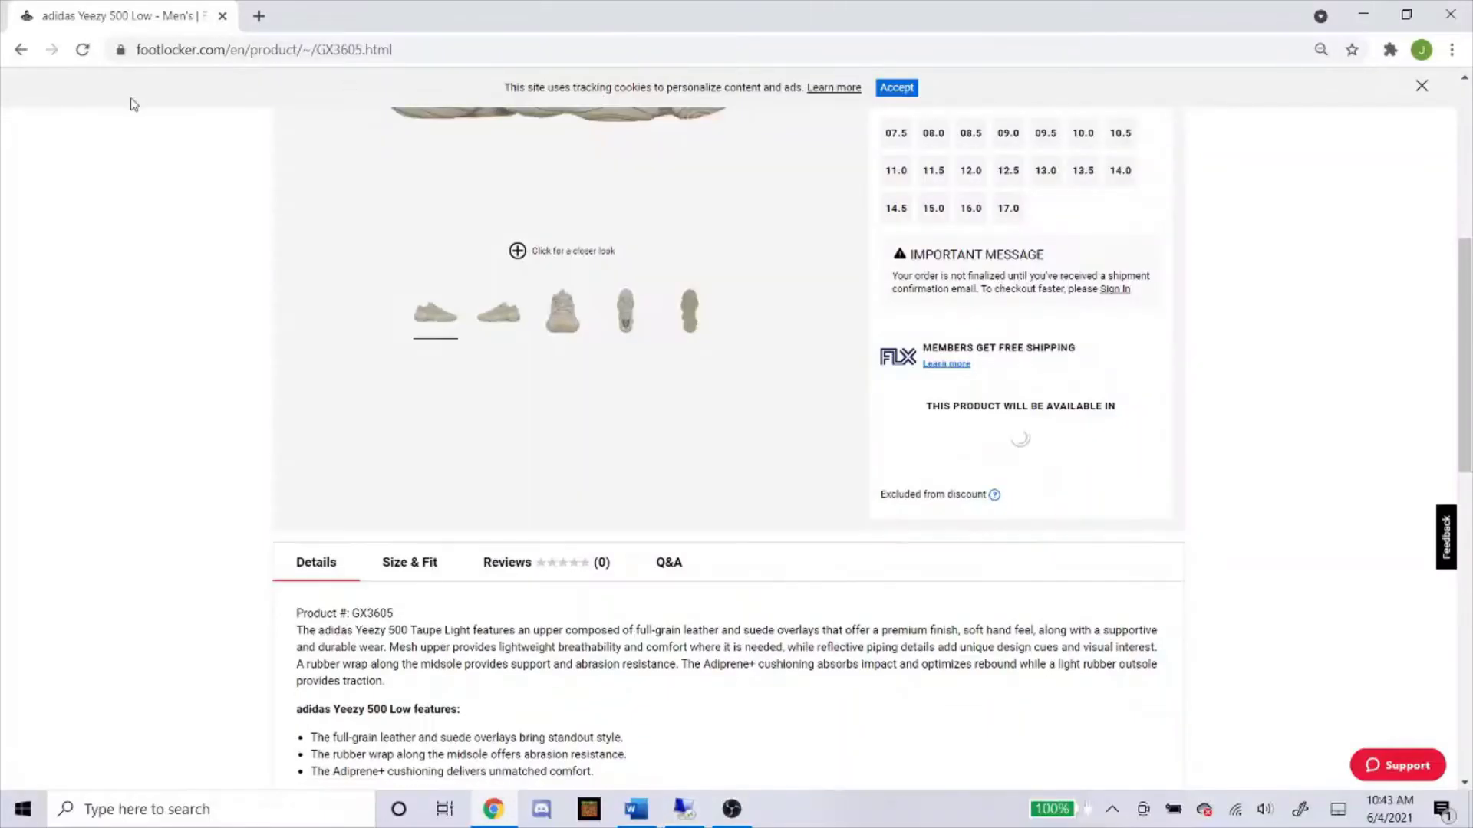
pyautogui.click(28, 54)
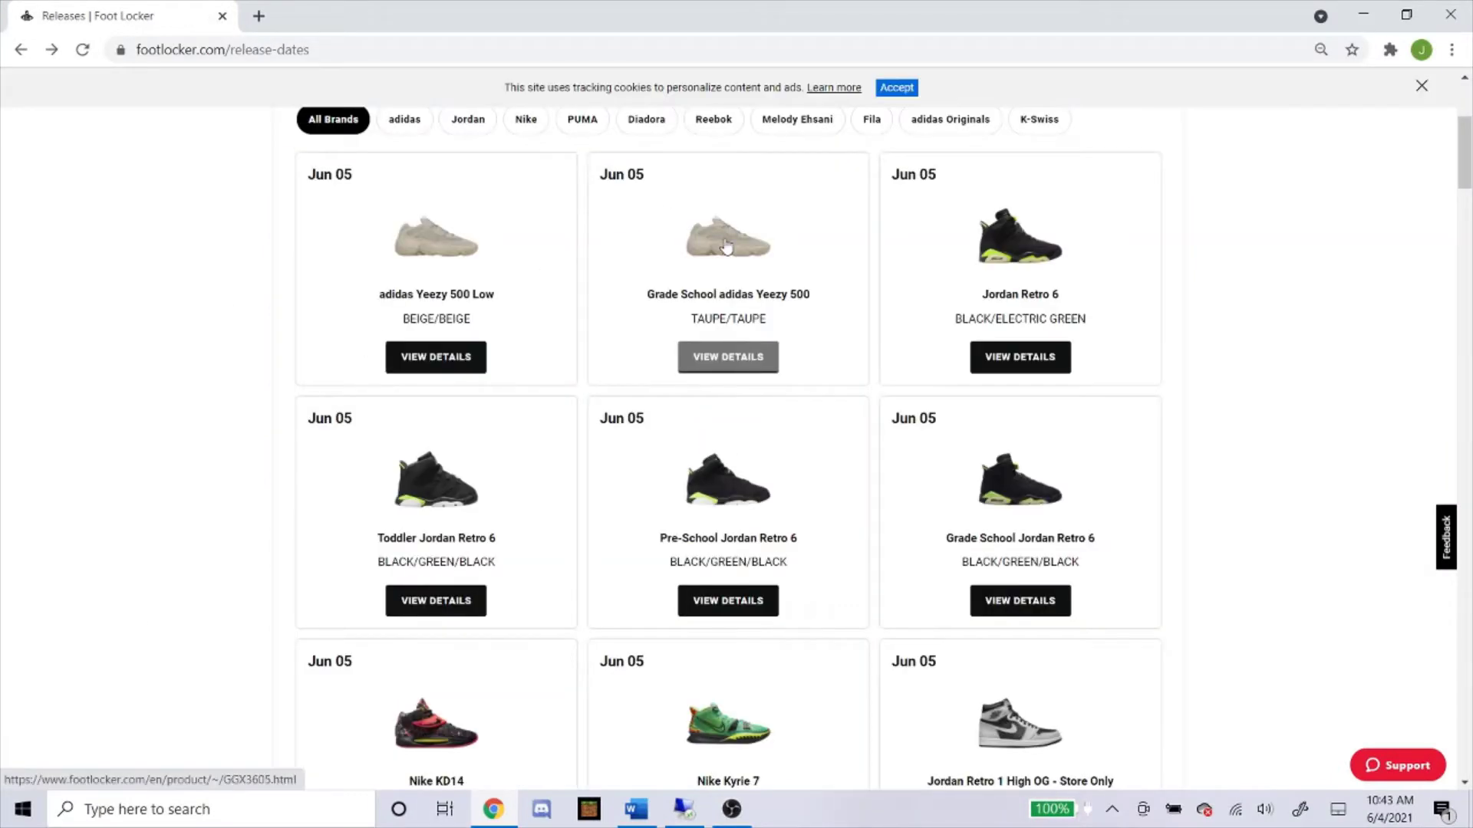
pyautogui.click(727, 246)
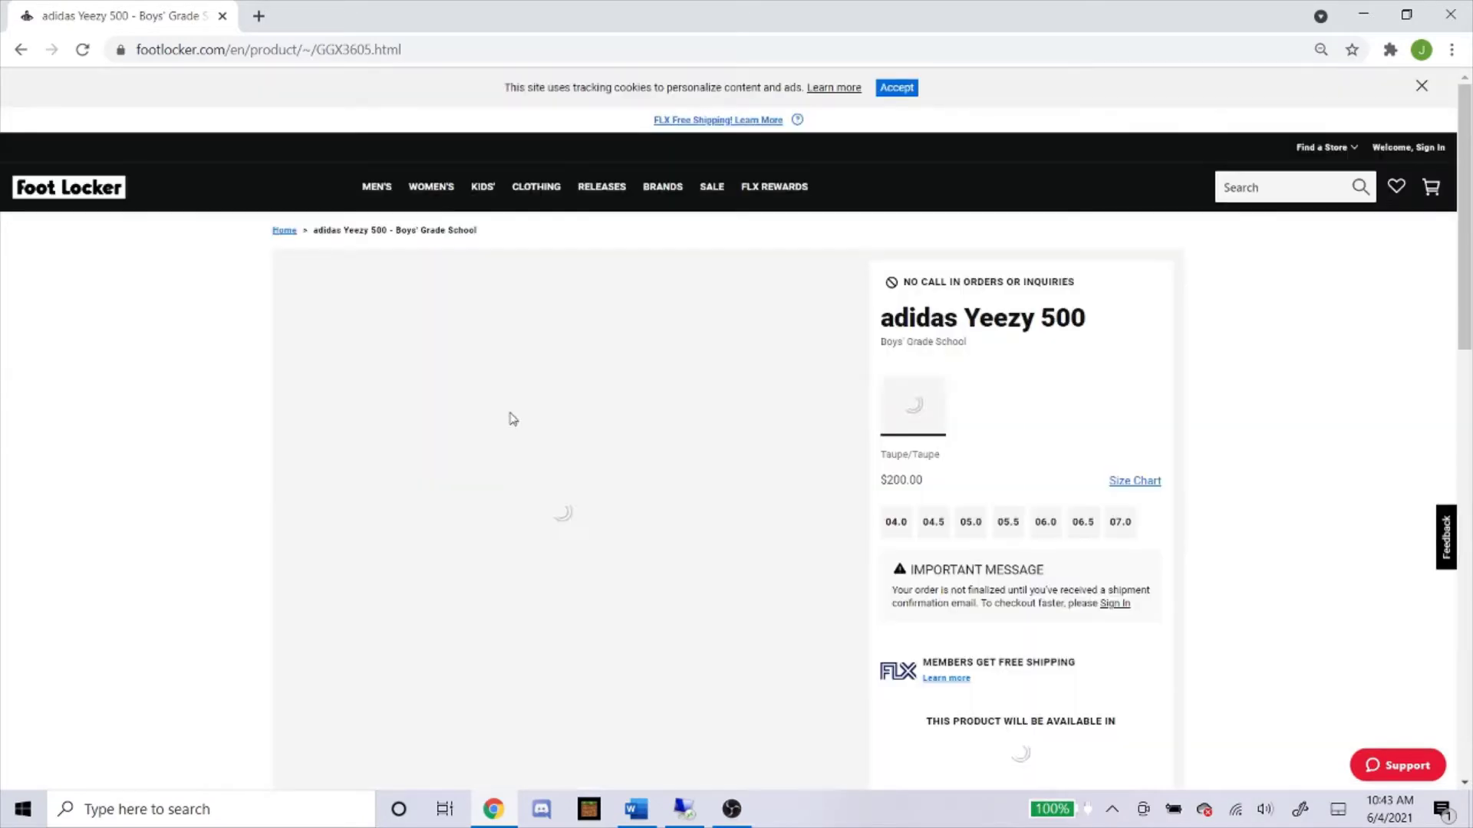
pyautogui.scroll(-3, 1005, 445)
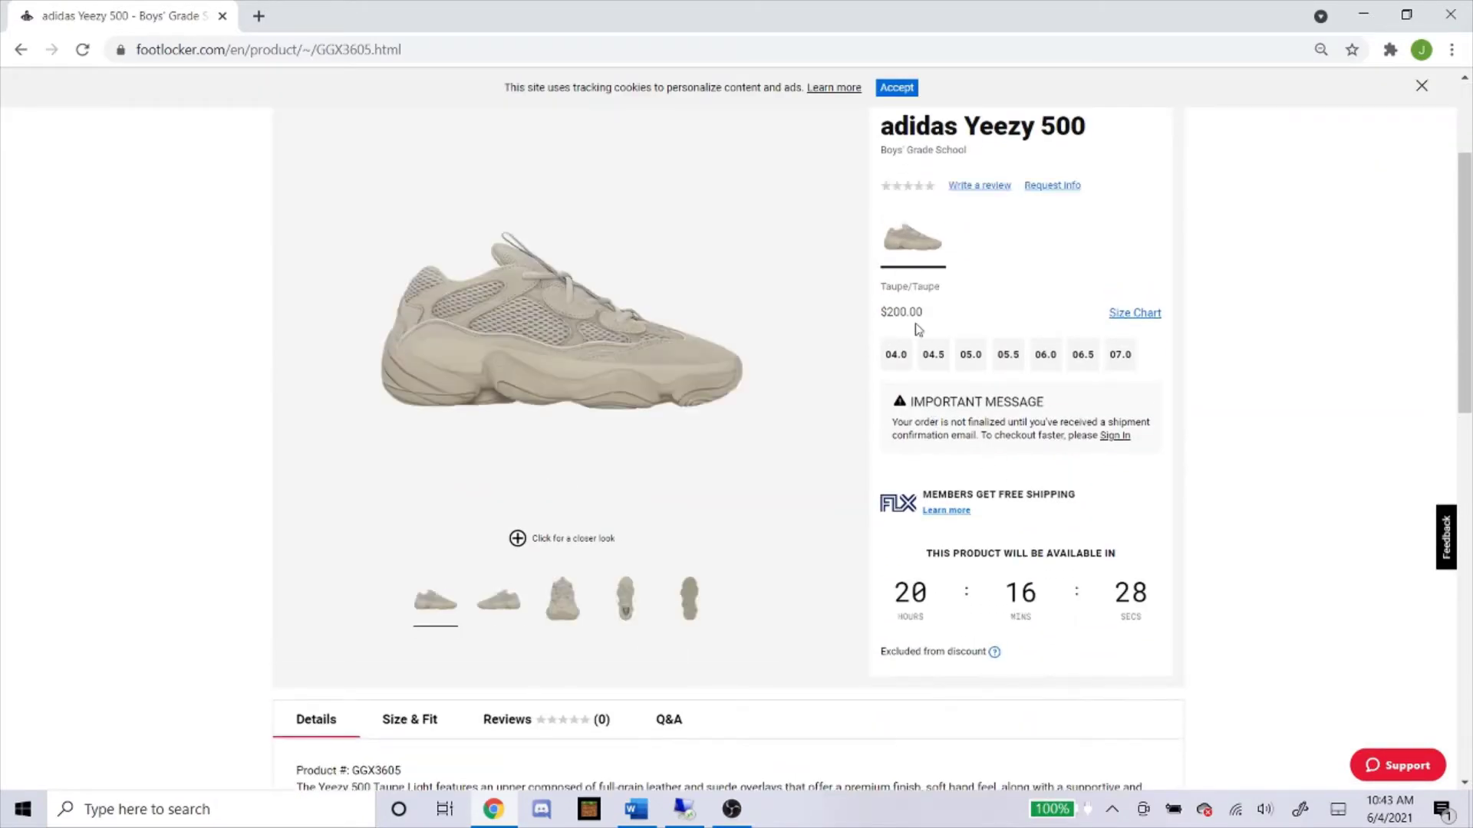
pyautogui.click(933, 396)
pyautogui.click(1008, 398)
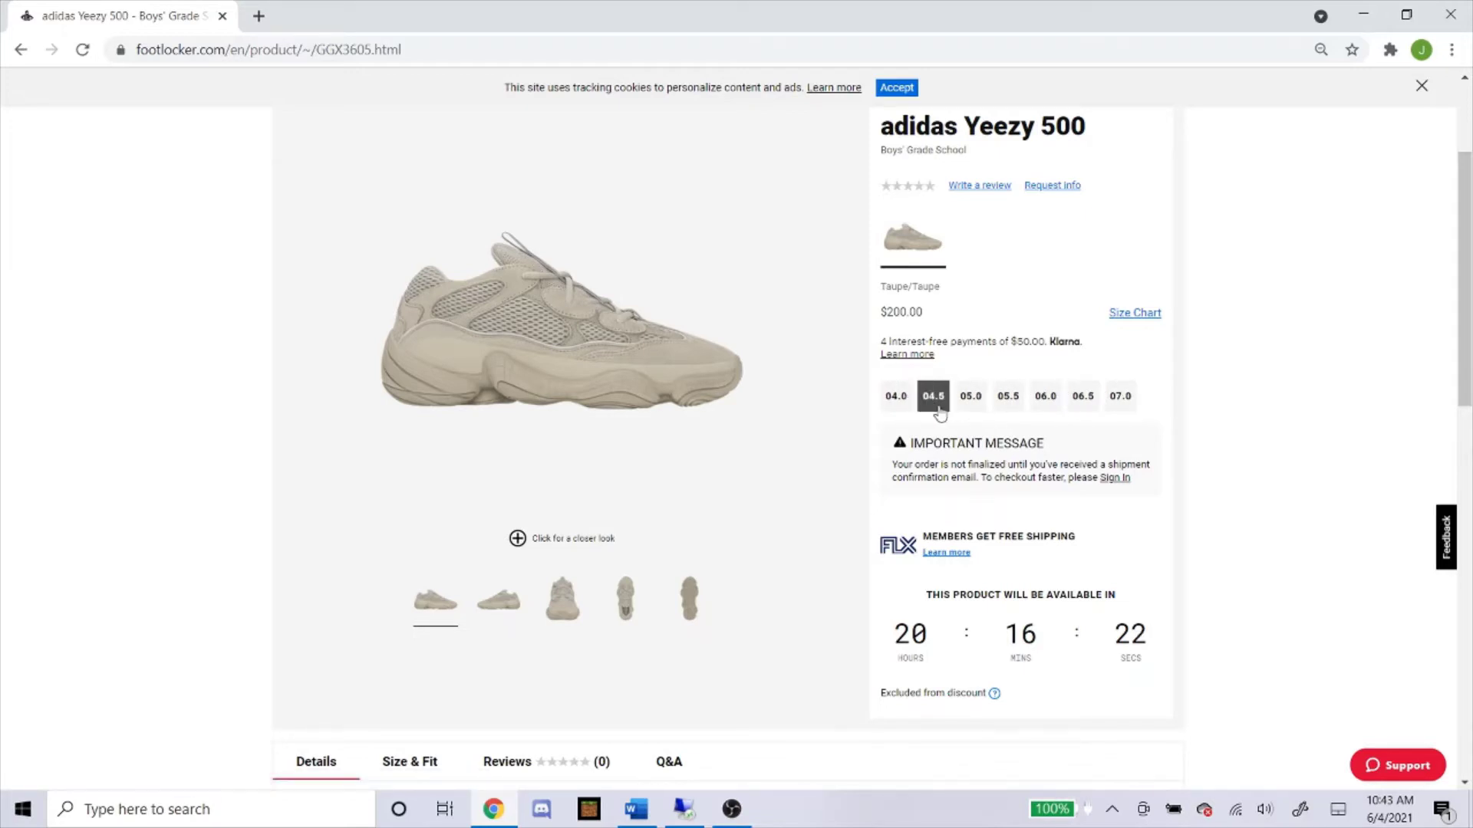
# Copy the product number GGX3605 from the Grade School Yeezy 500 product details
pyautogui.scroll(-4, 772, 421)
pyautogui.moveTo(381, 531); pyautogui.dragTo(386, 527)
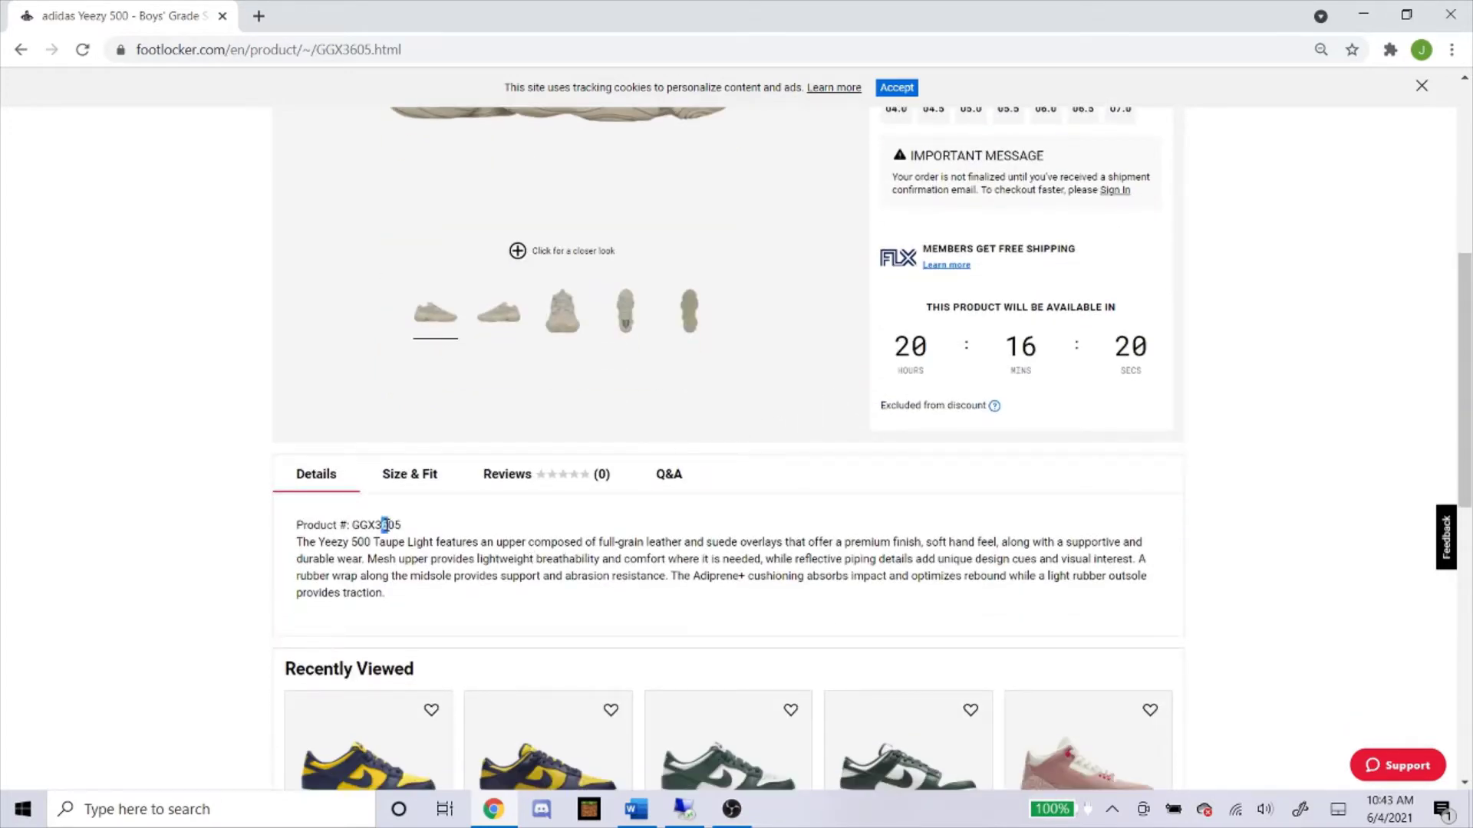
pyautogui.doubleClick(386, 527)
pyautogui.hotkey('ctrl', 'c')
pyautogui.rightClick(389, 529)
pyautogui.click(418, 542)
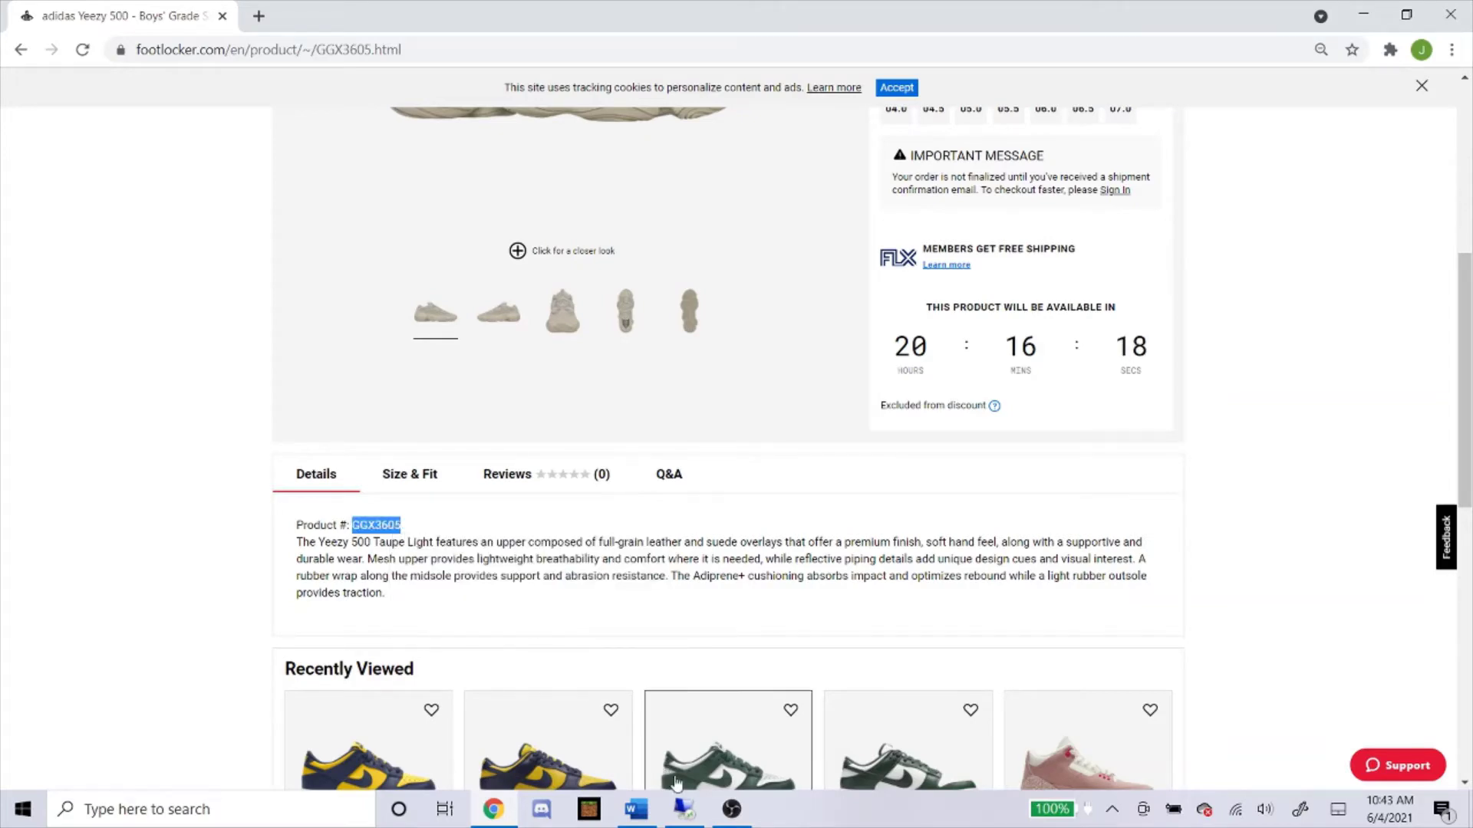
# Return to the remote desktop with the shoe bot and replace the task's SKU with GGX3605
pyautogui.click(681, 809)
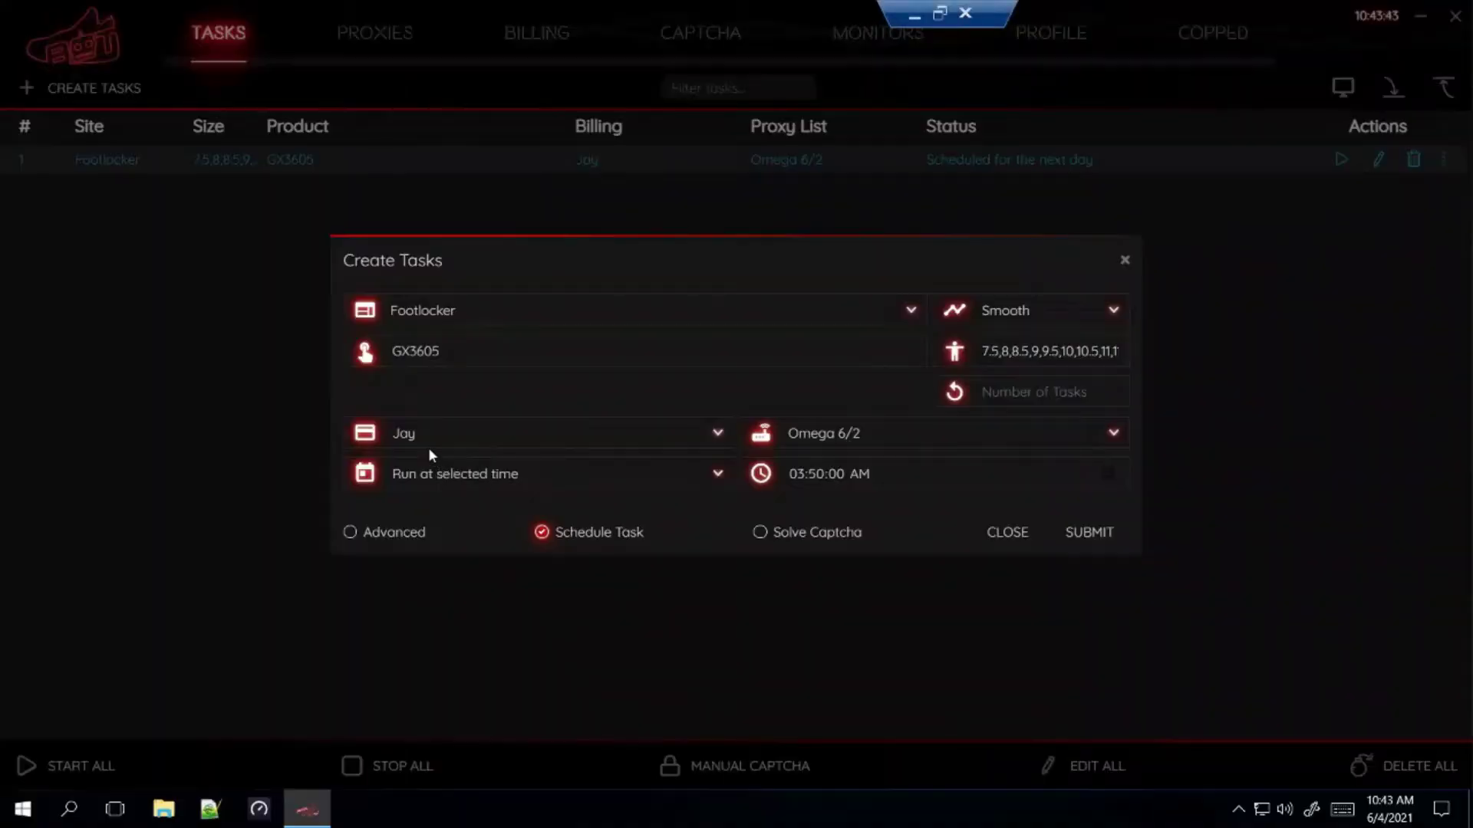
pyautogui.click(439, 357)
pyautogui.doubleClick(443, 355)
pyautogui.rightClick(451, 354)
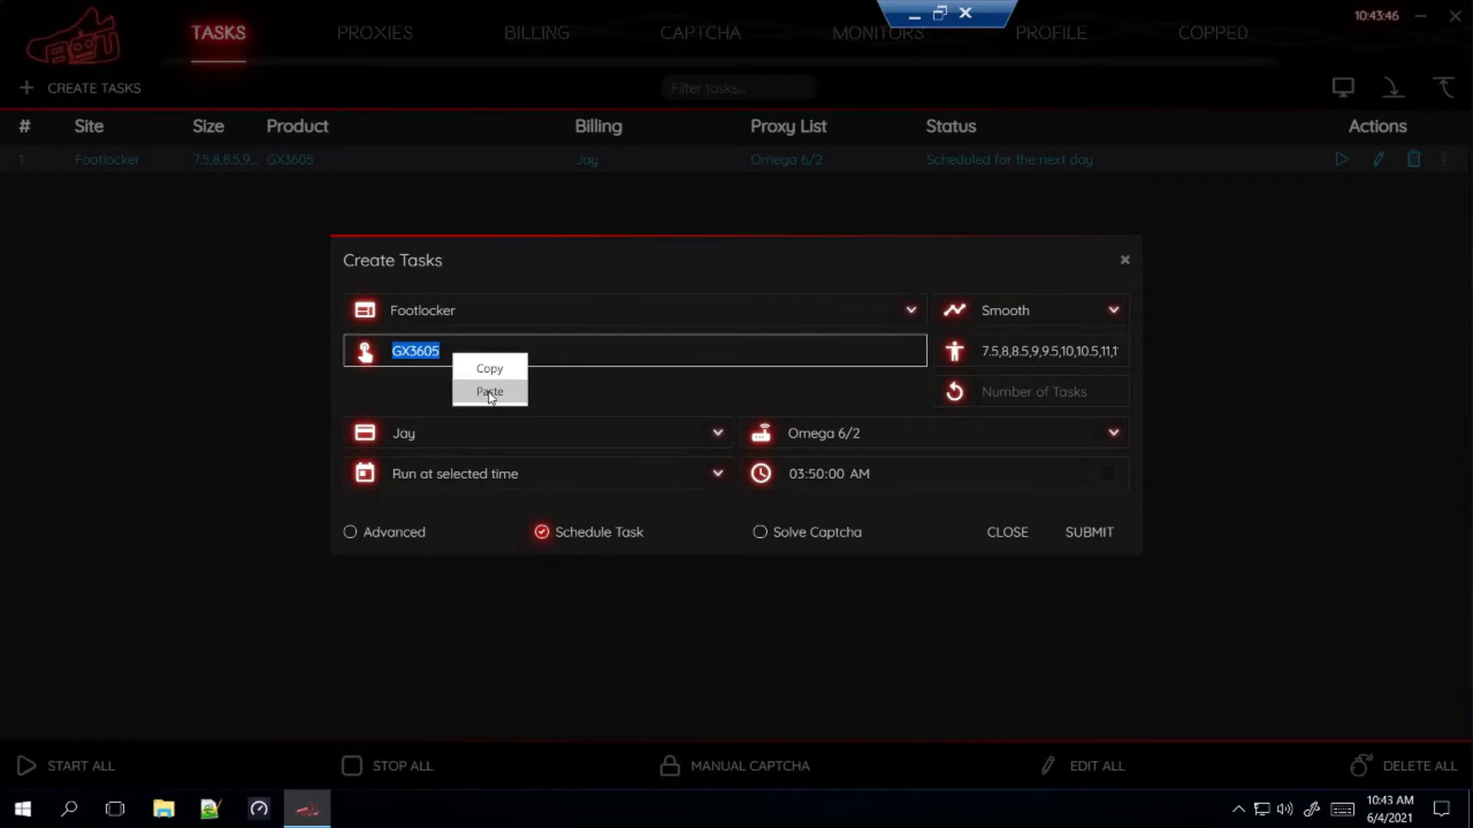
pyautogui.click(484, 390)
# Clear the task's sizes, submit the GGX3605 task and close the task creation form
pyautogui.tripleClick(1063, 350)
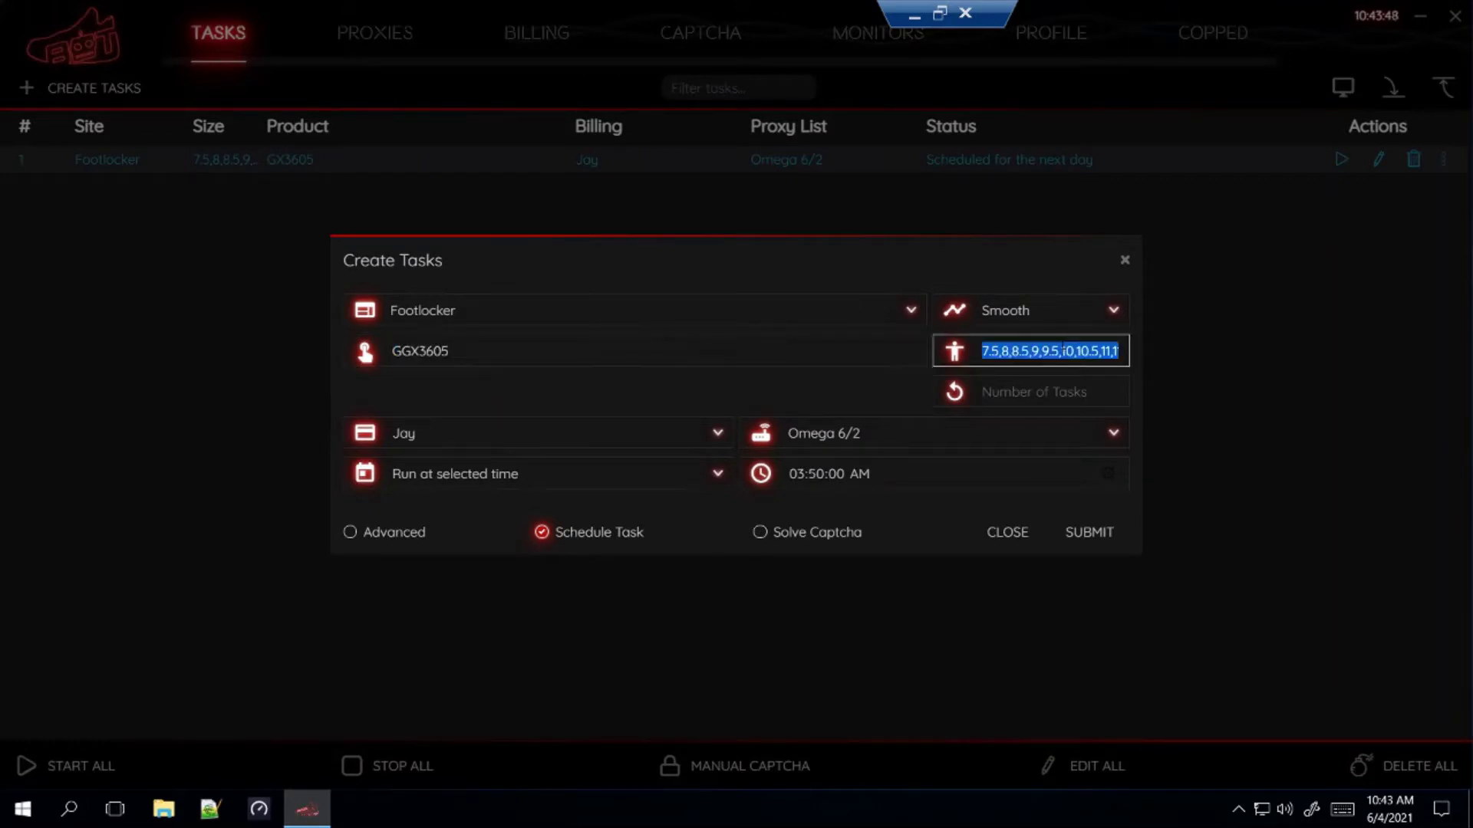
pyautogui.press('BackSpace')
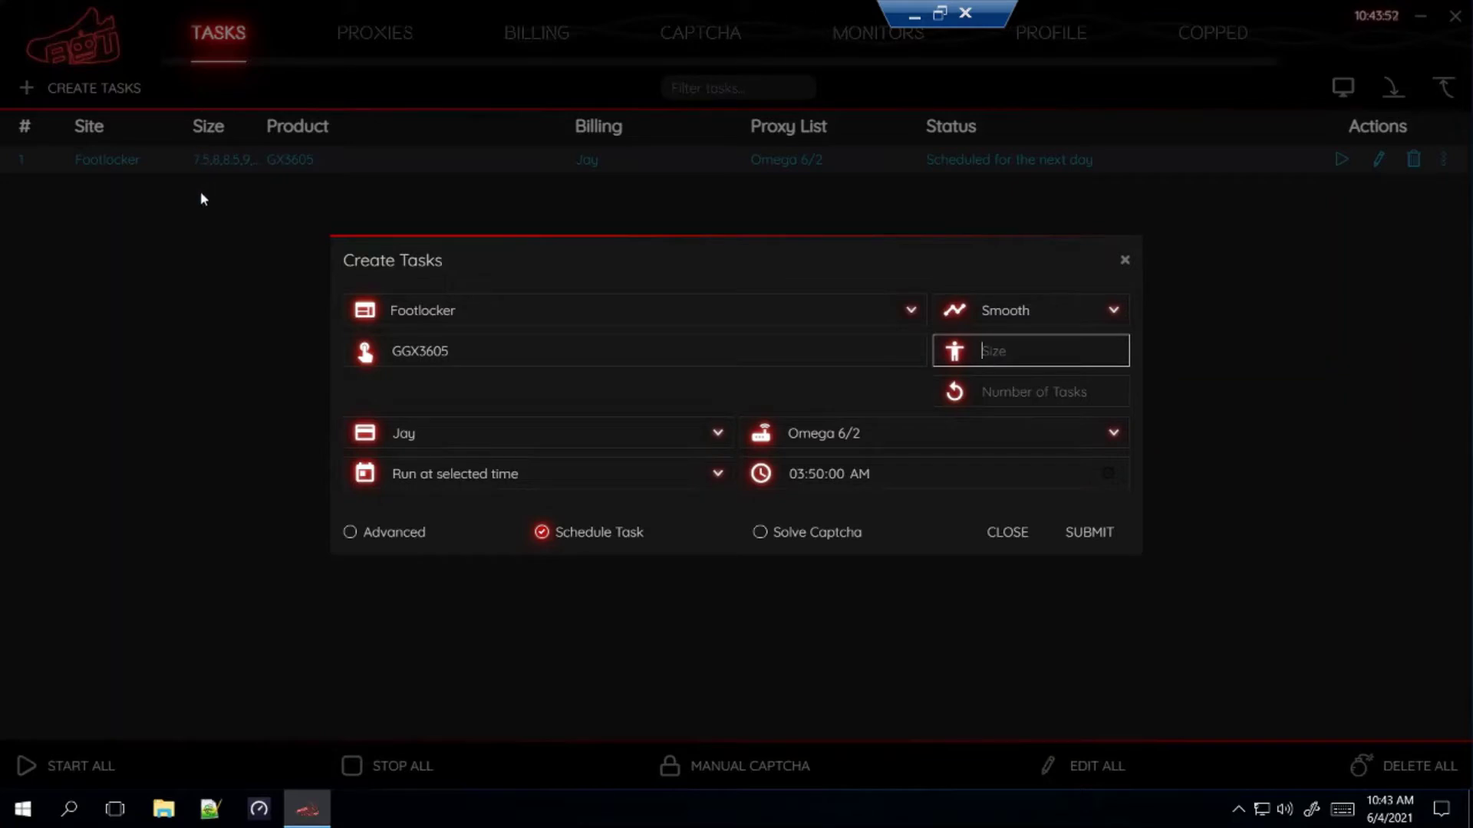
pyautogui.click(1082, 535)
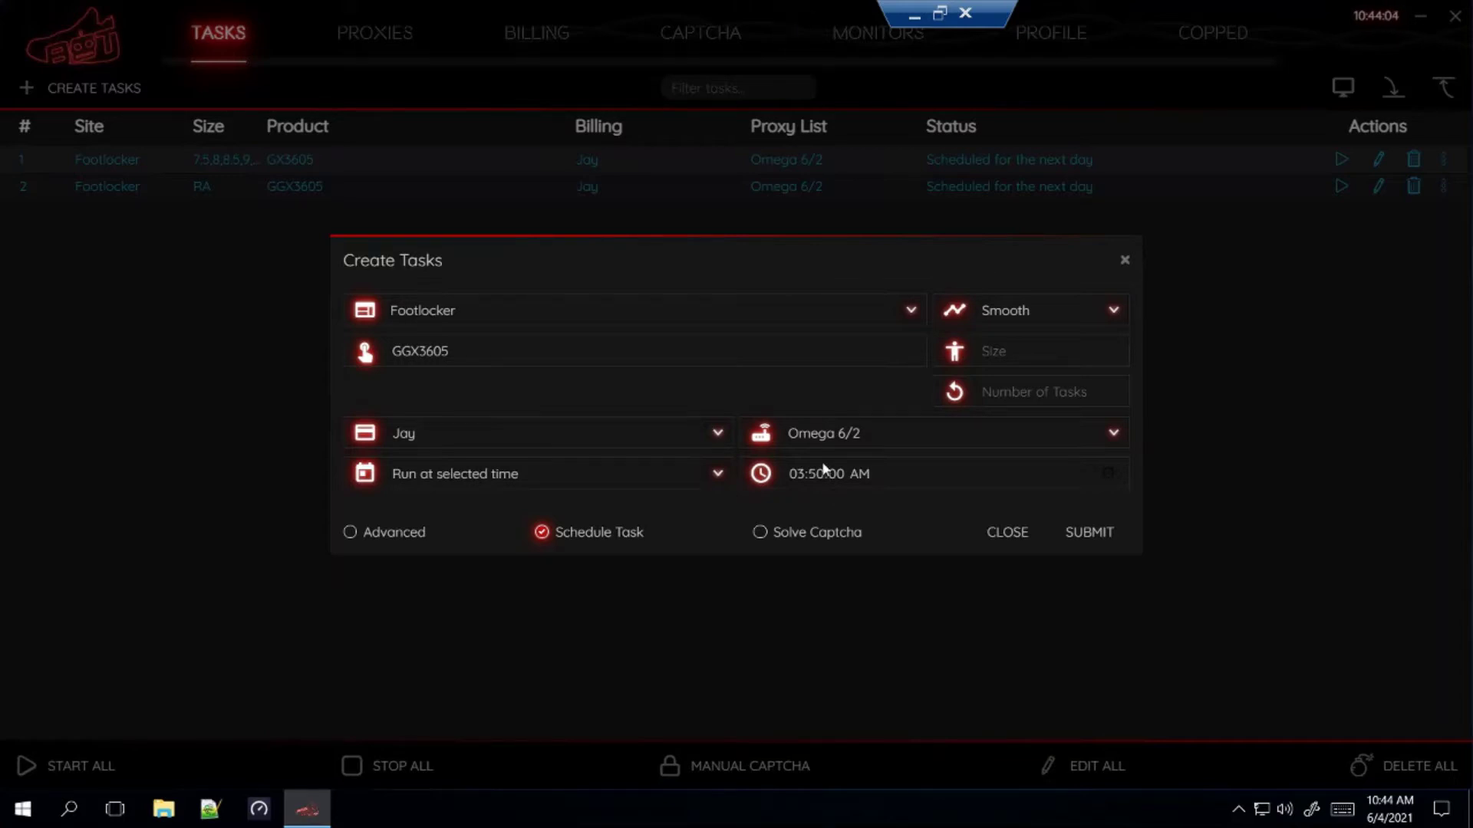
pyautogui.click(1002, 536)
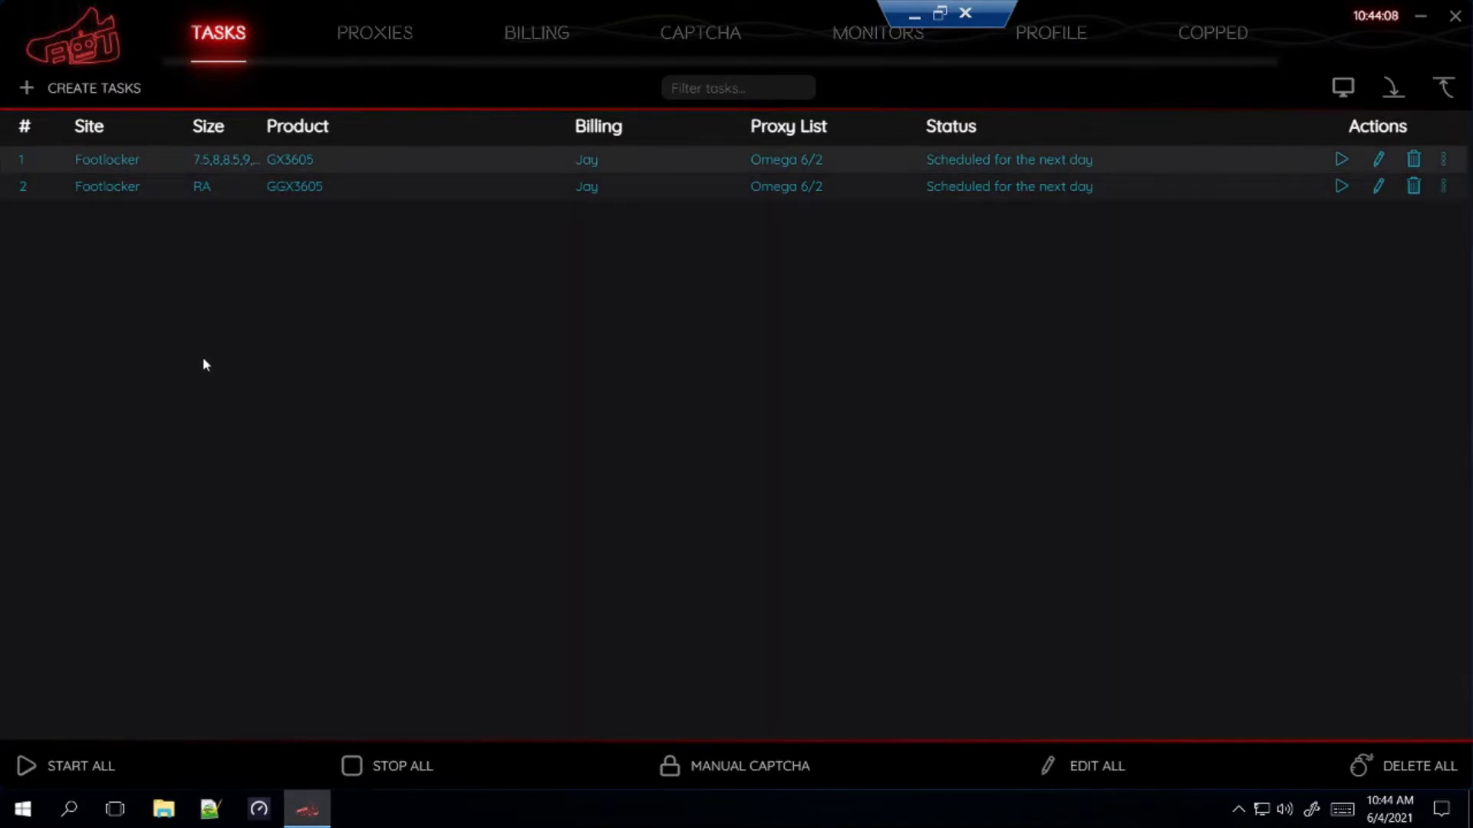
# Start a new task for the ShopNiceKicks site and set its mode to Cyborg3.0
pyautogui.click(62, 90)
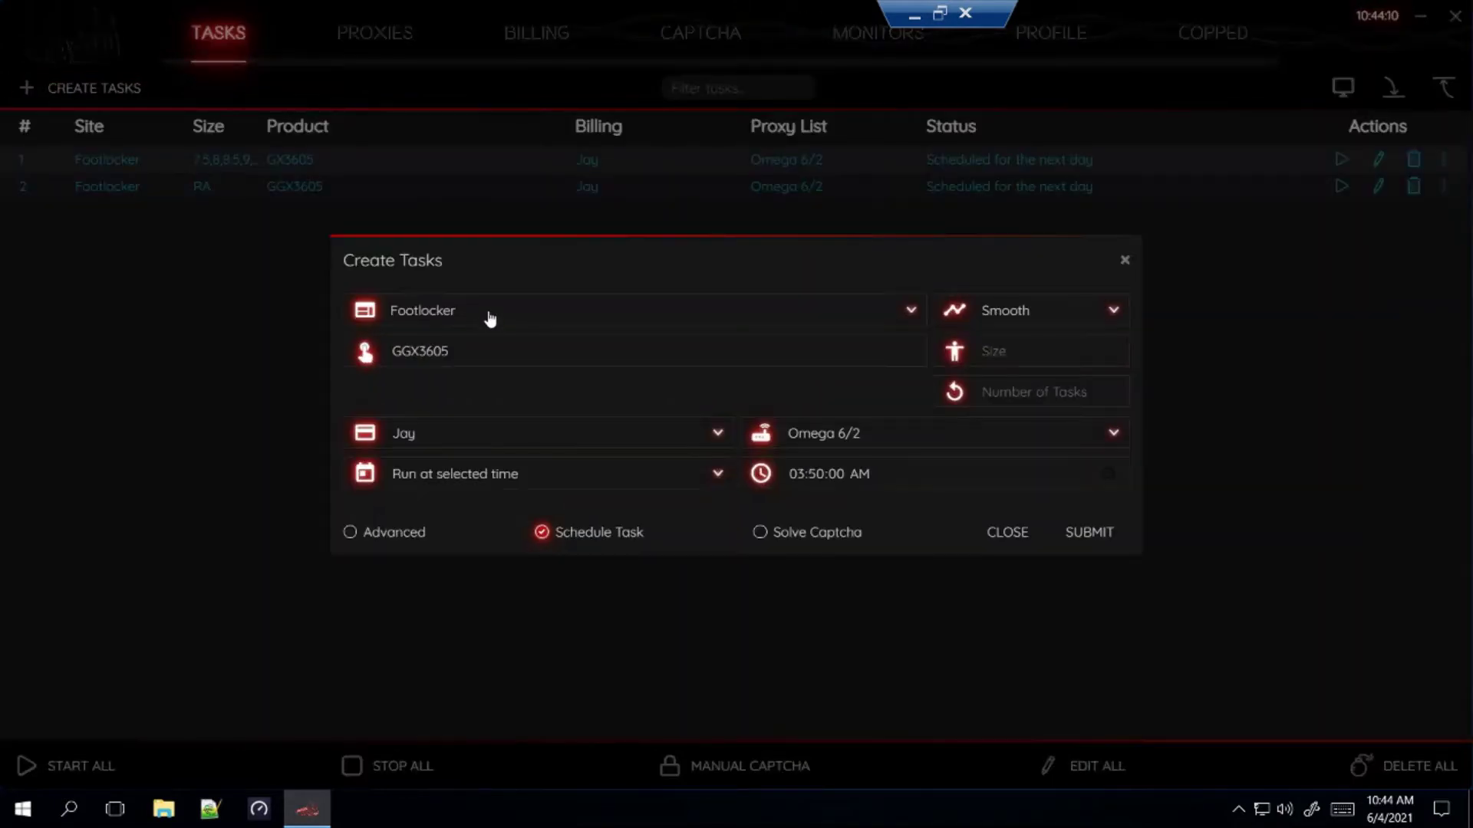
pyautogui.click(488, 310)
pyautogui.write('shopnic')
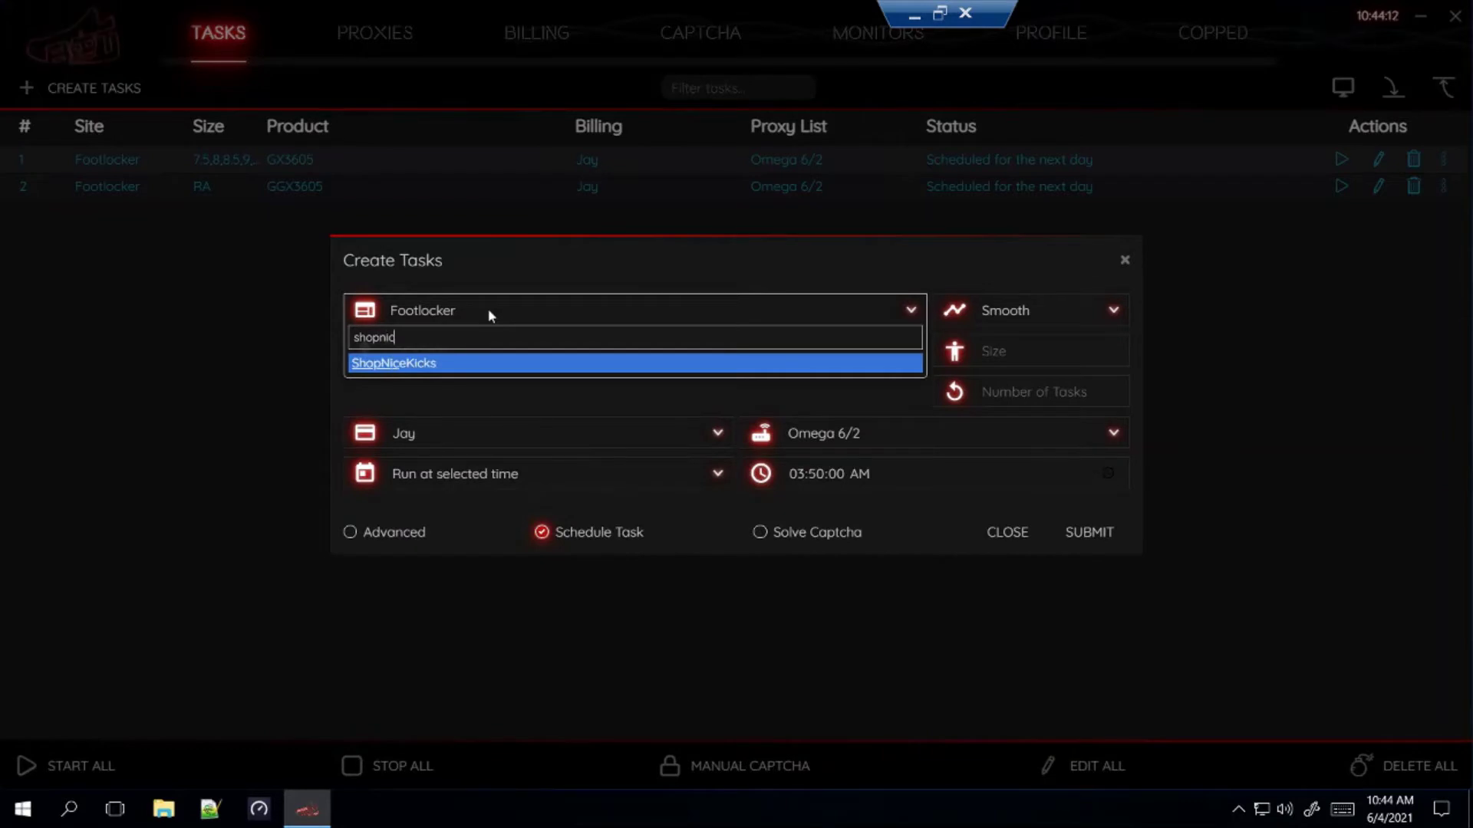
pyautogui.press('Return')
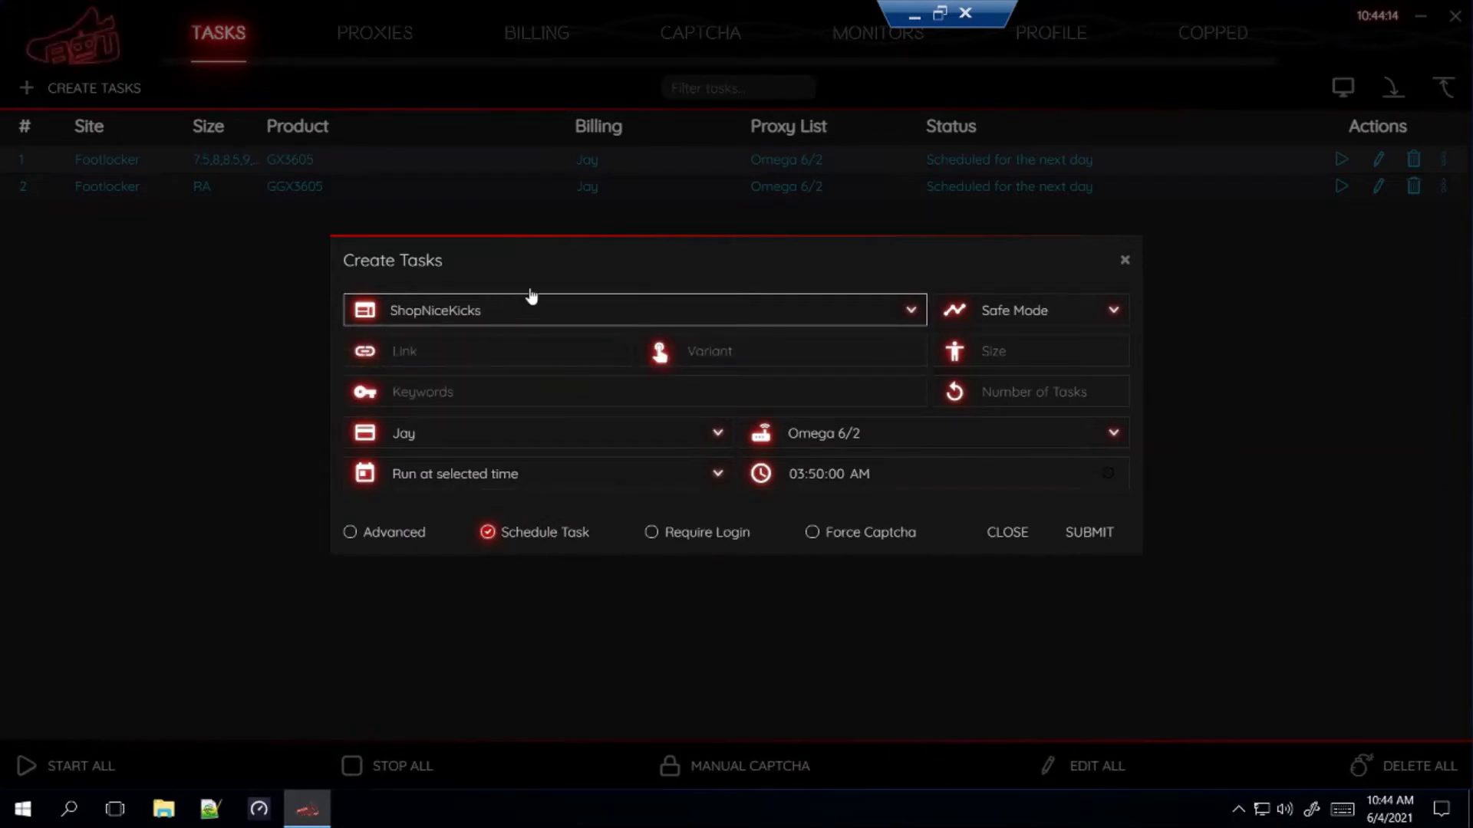
pyautogui.click(1058, 311)
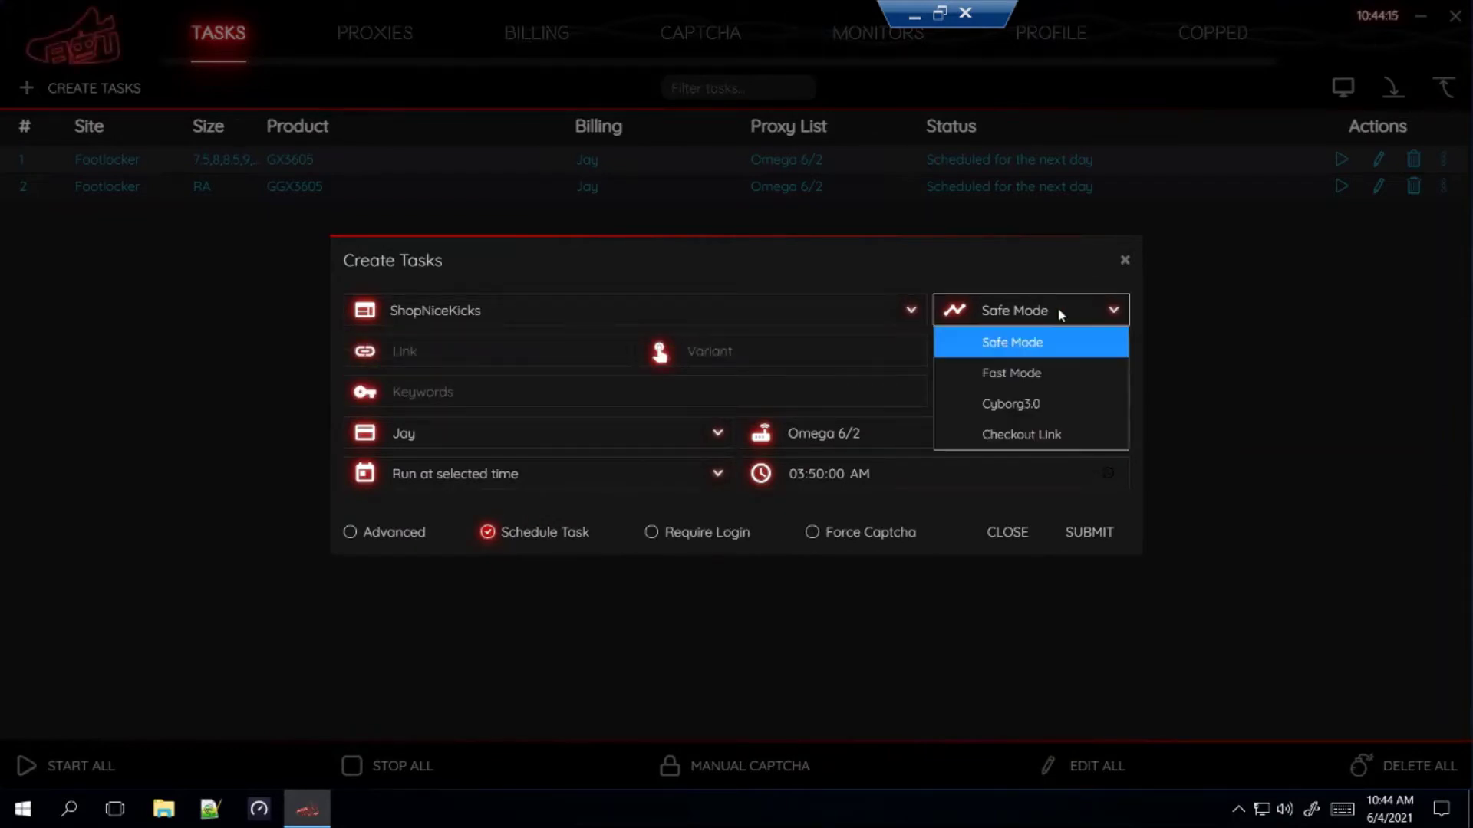
pyautogui.click(1012, 404)
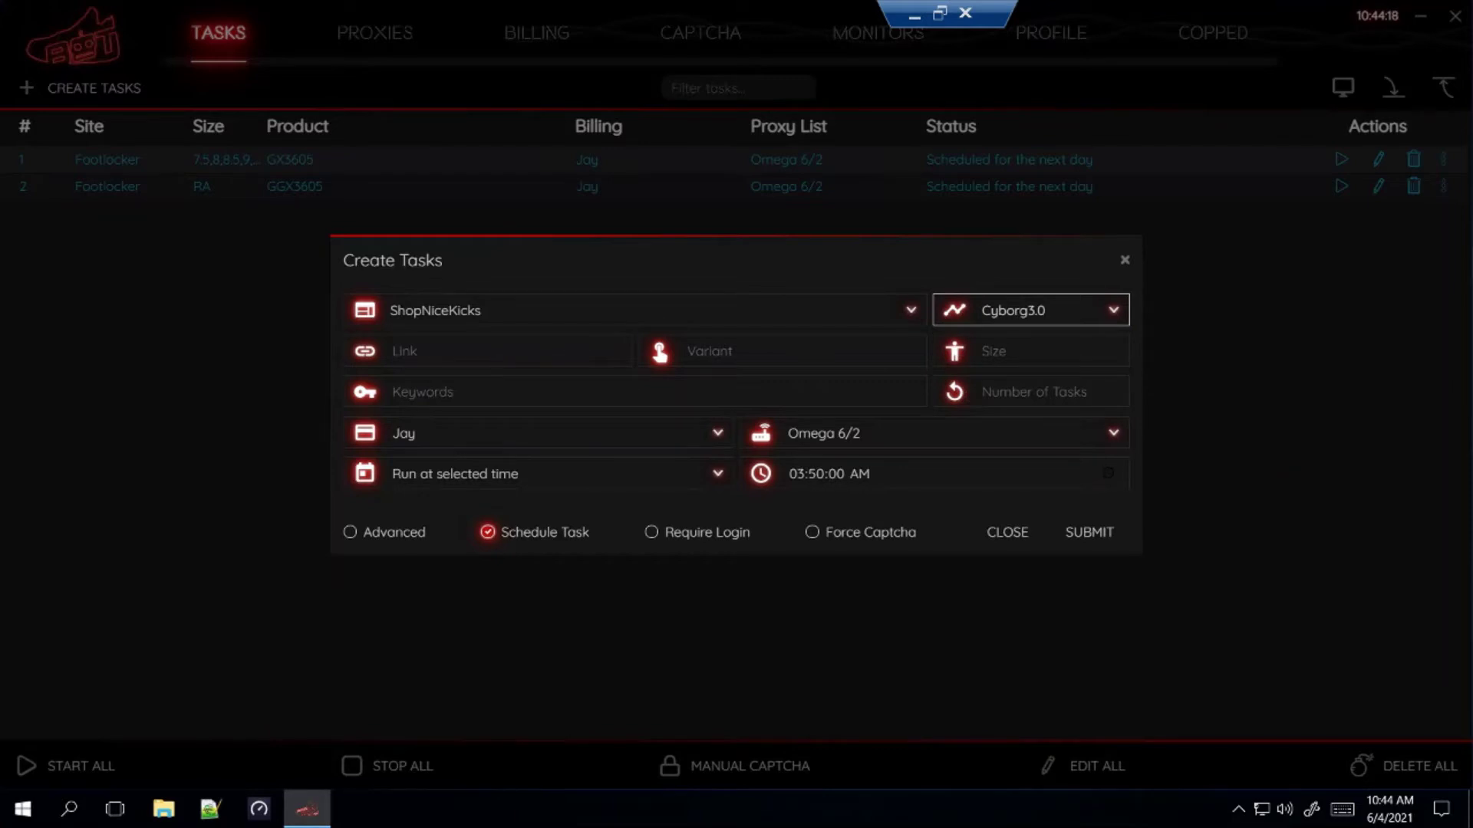
pyautogui.click(395, 351)
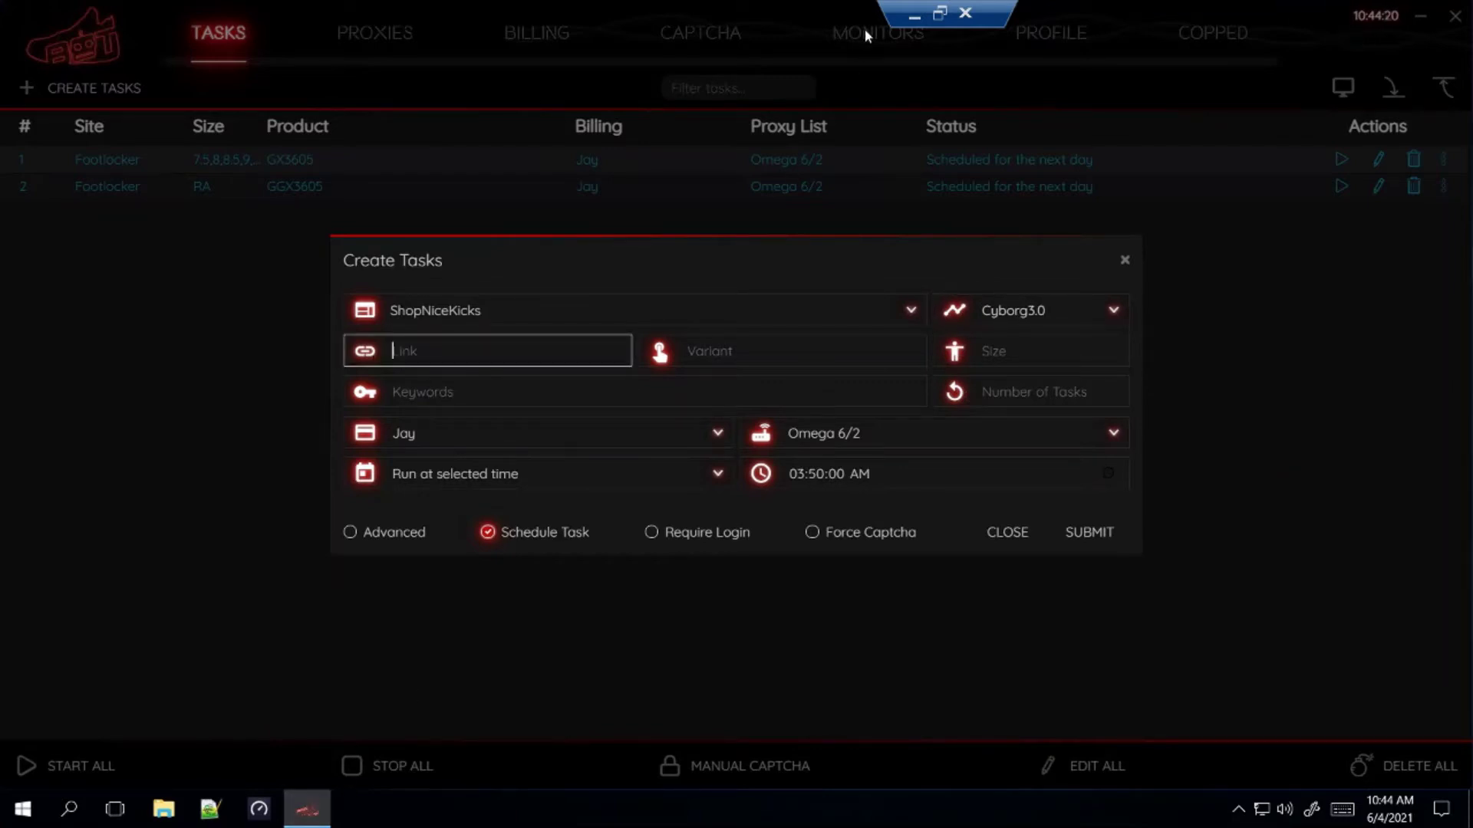
# Switch to the local browser and open the launches calendar of shopnicekicks.com in a new tab
pyautogui.click(913, 16)
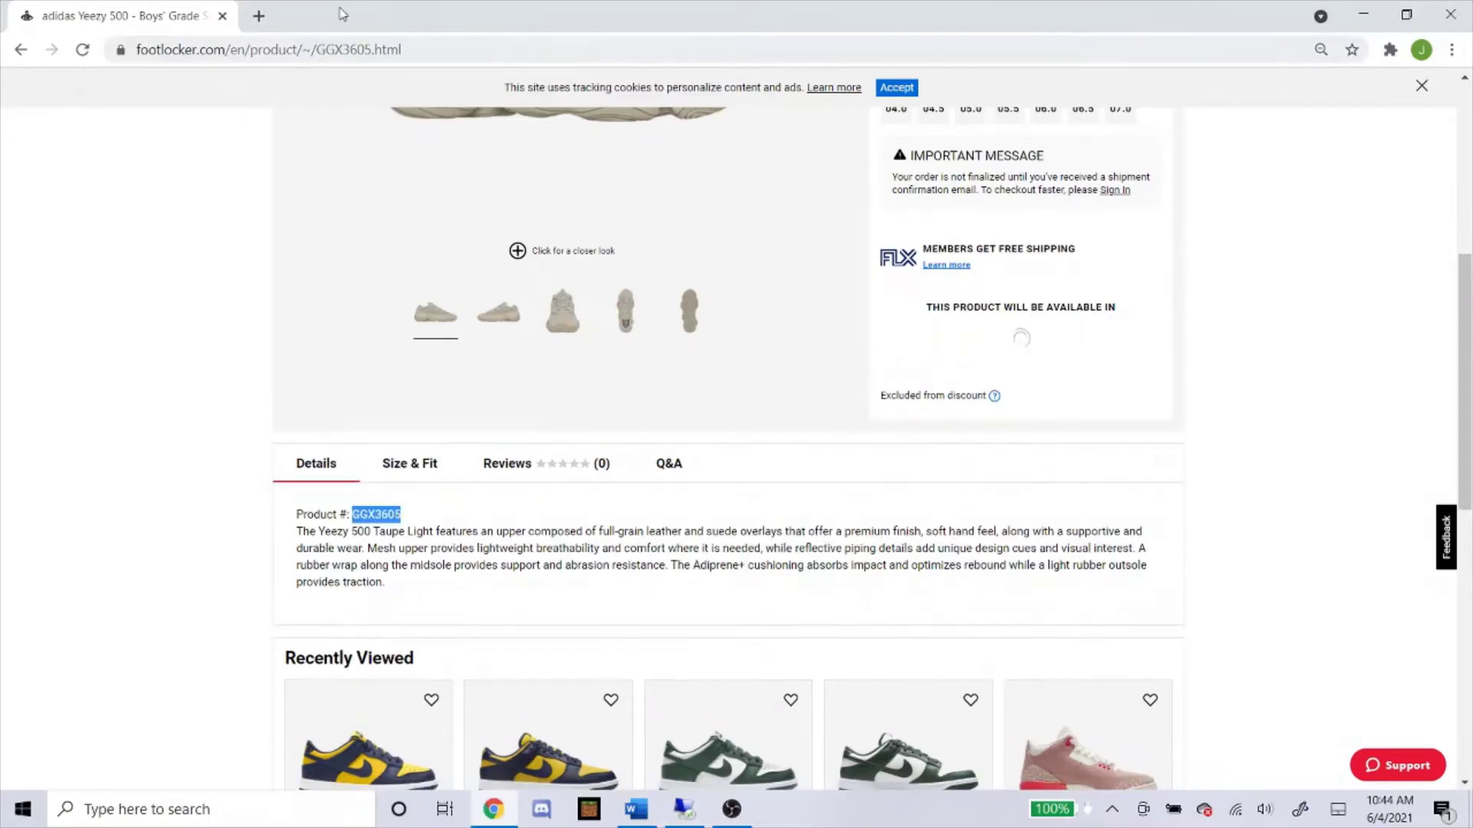
pyautogui.click(258, 16)
pyautogui.write('shopnicekicks.com')
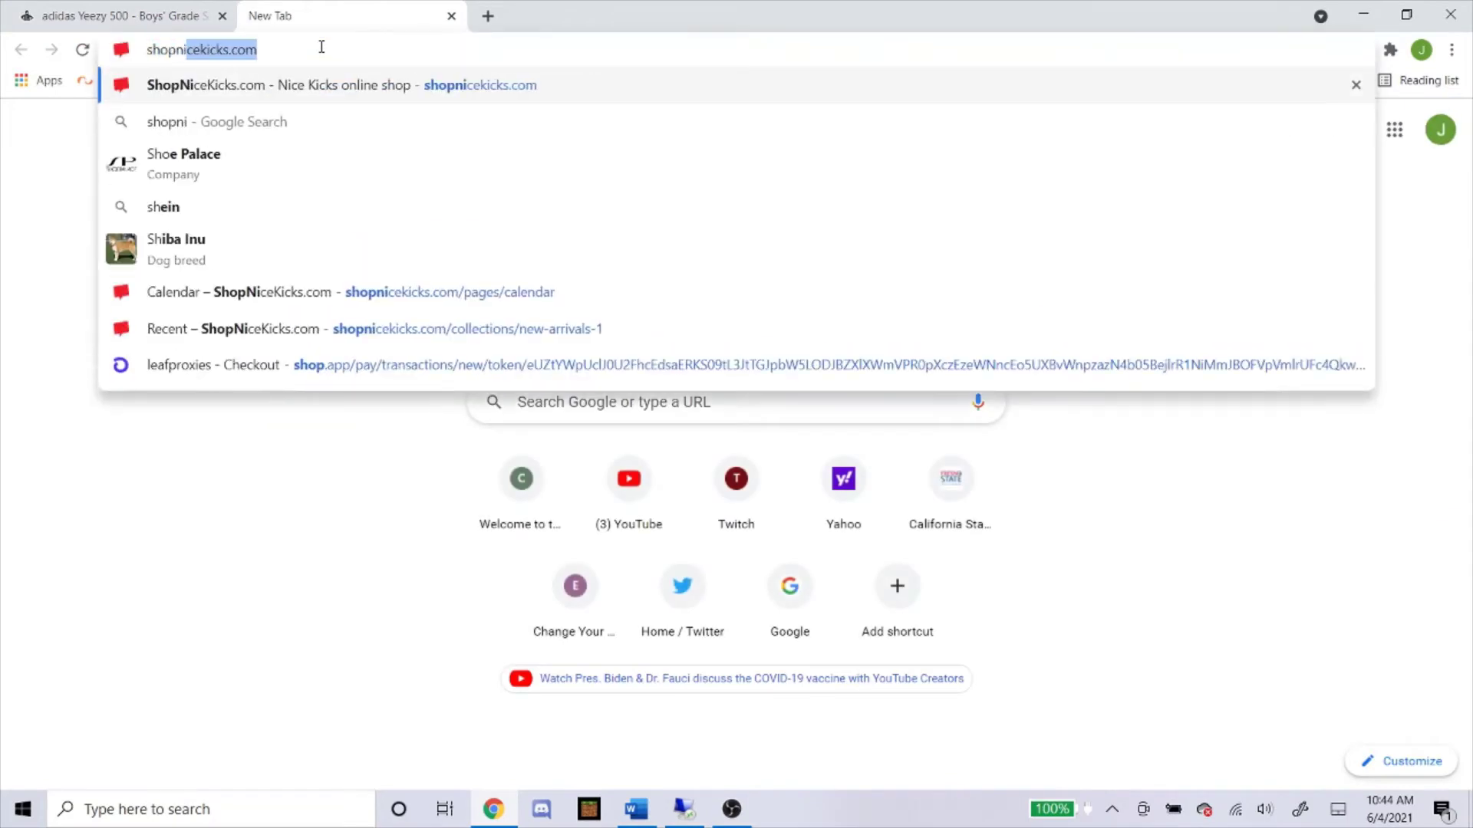
pyautogui.press('Return')
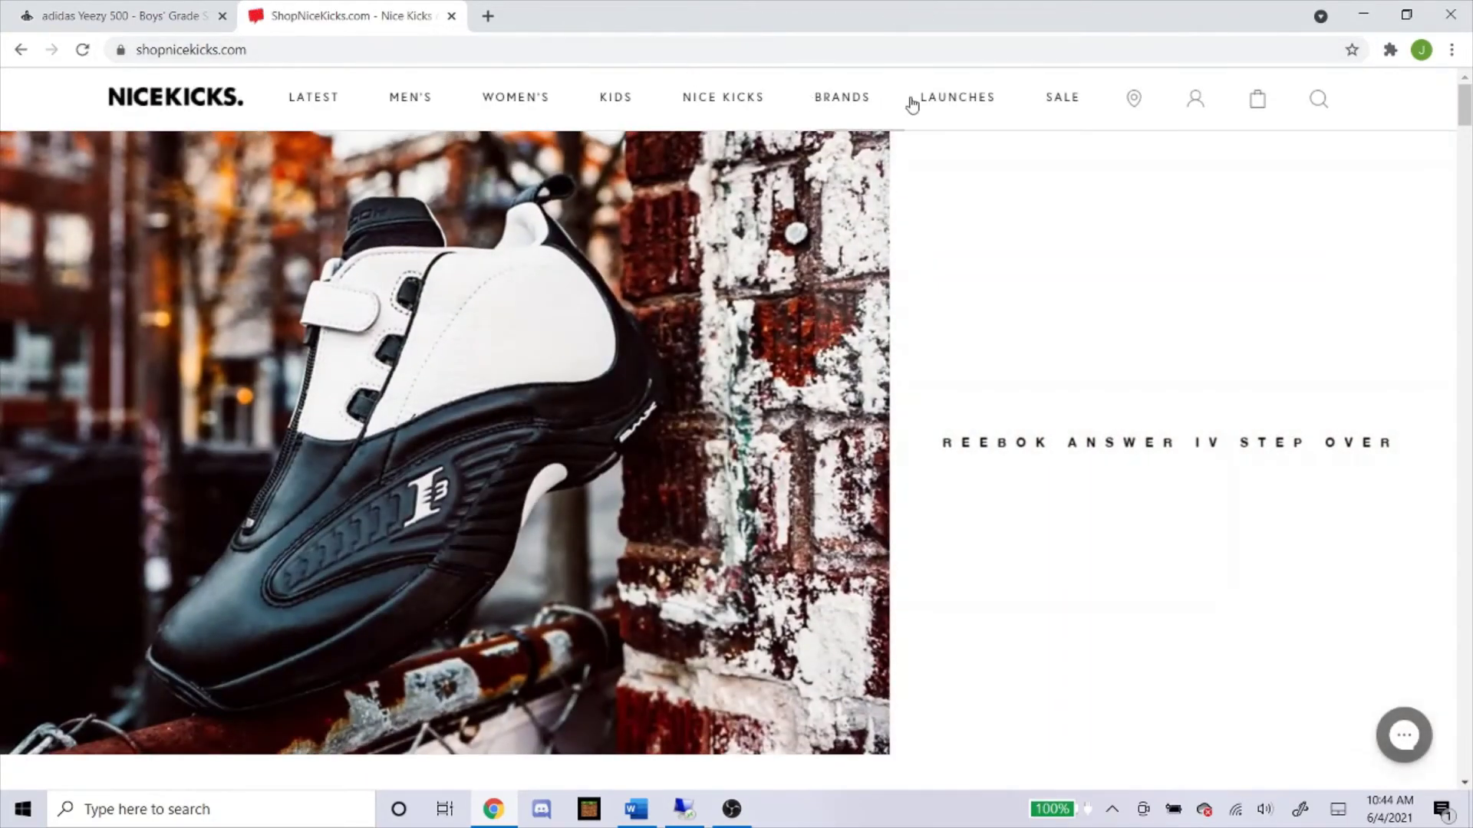
pyautogui.click(951, 97)
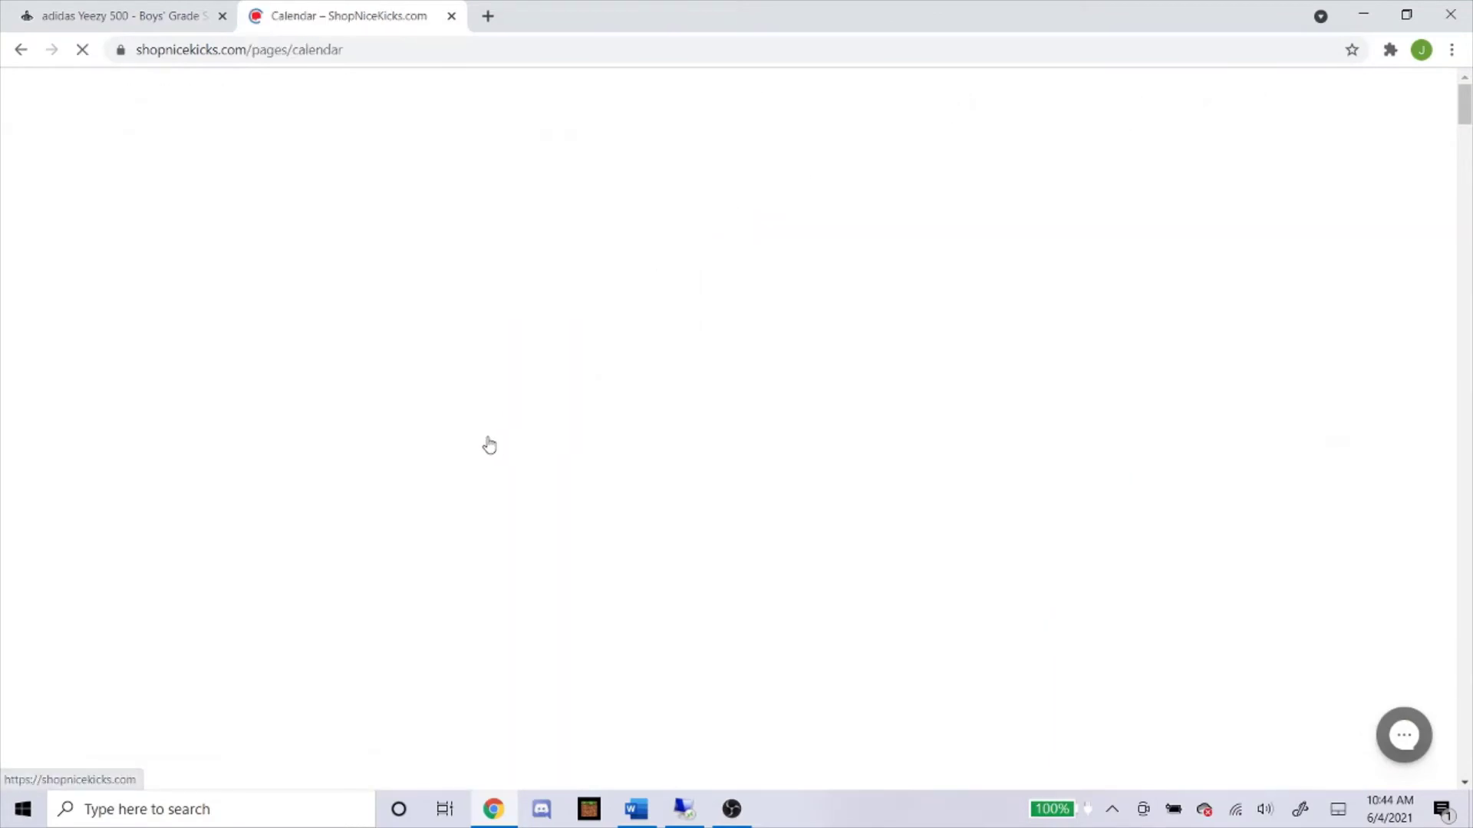
# Look through the ShopNiceKicks launch calendar for the upcoming sneaker releases and their dates
pyautogui.scroll(-4, 494, 431)
pyautogui.scroll(-4, 497, 431)
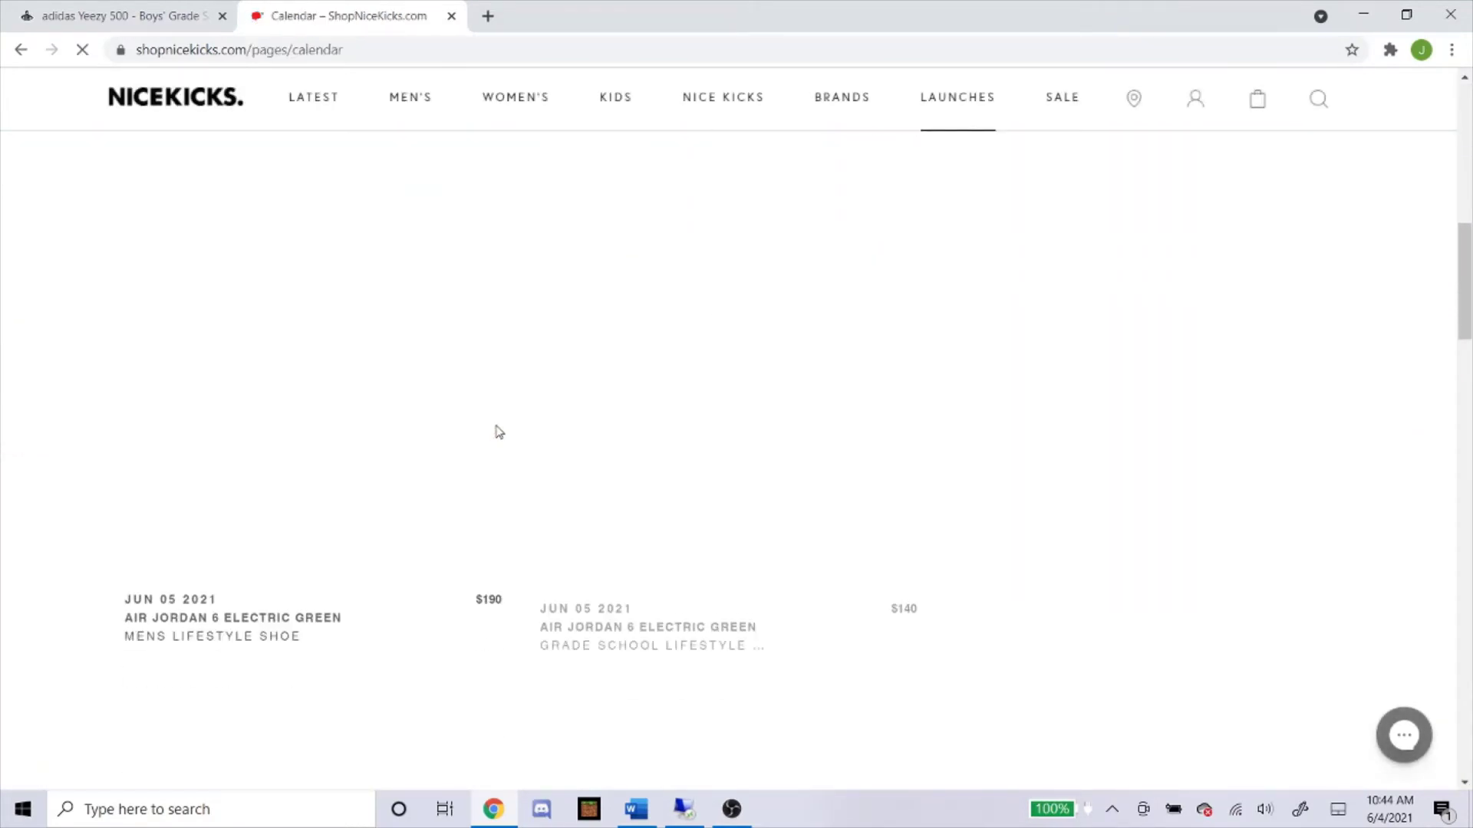
pyautogui.scroll(-5, 495, 422)
pyautogui.scroll(-10, 495, 424)
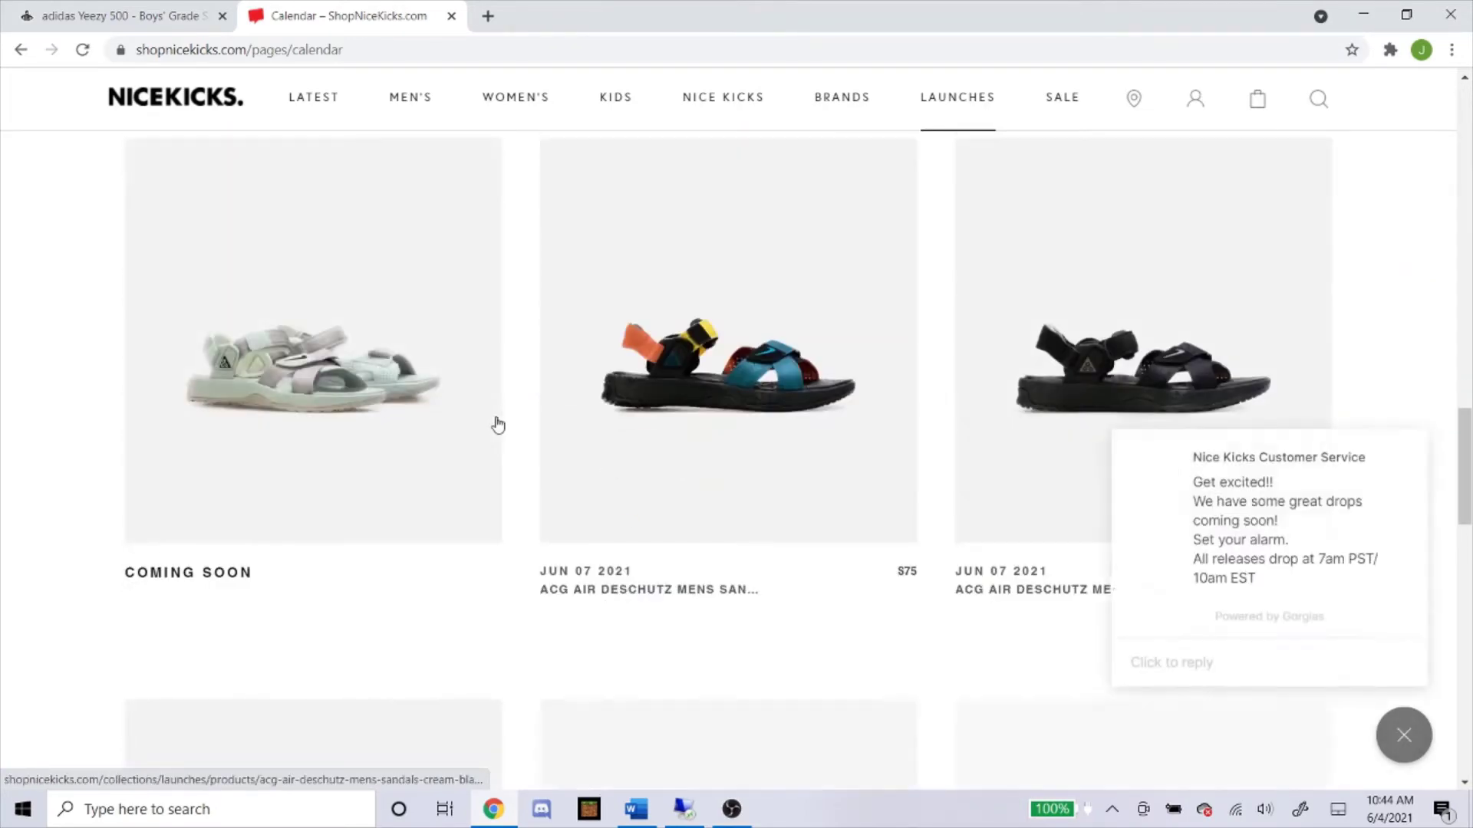
pyautogui.scroll(-5, 496, 421)
pyautogui.scroll(20, 207, 491)
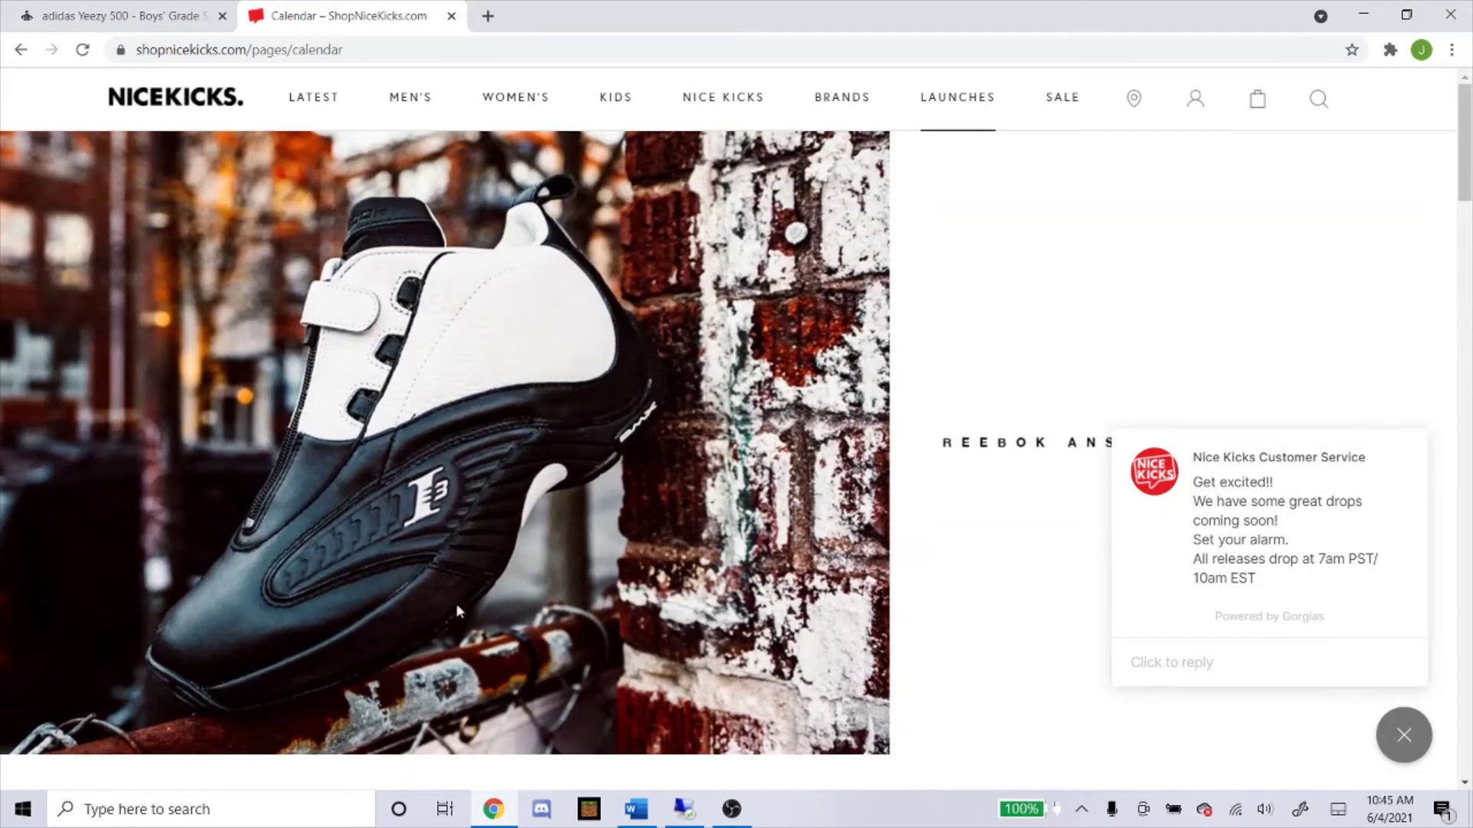
pyautogui.scroll(-14, 471, 562)
pyautogui.scroll(-10, 541, 533)
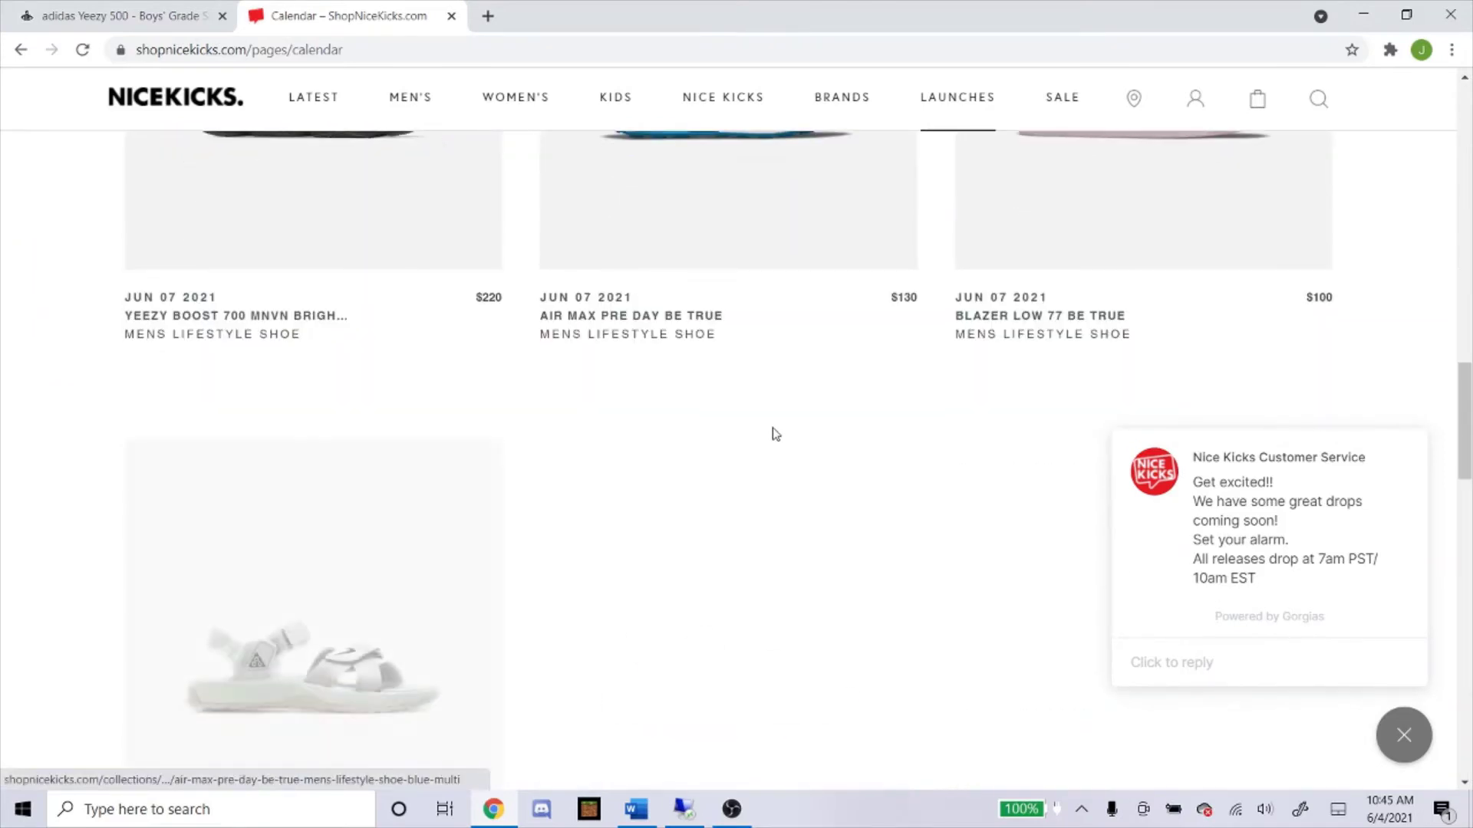
pyautogui.scroll(-10, 765, 443)
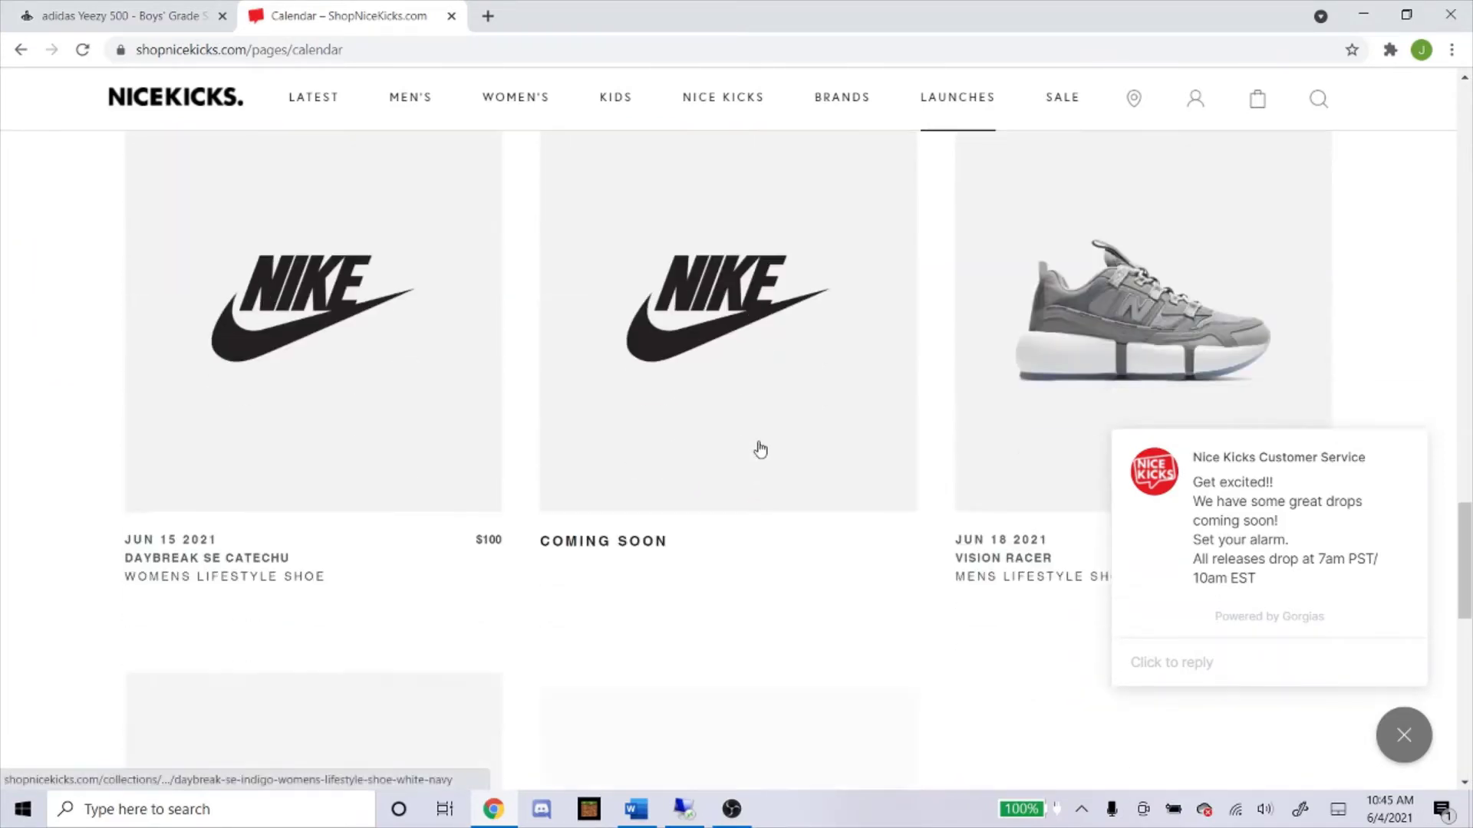
pyautogui.scroll(17, 765, 447)
pyautogui.scroll(12, 767, 447)
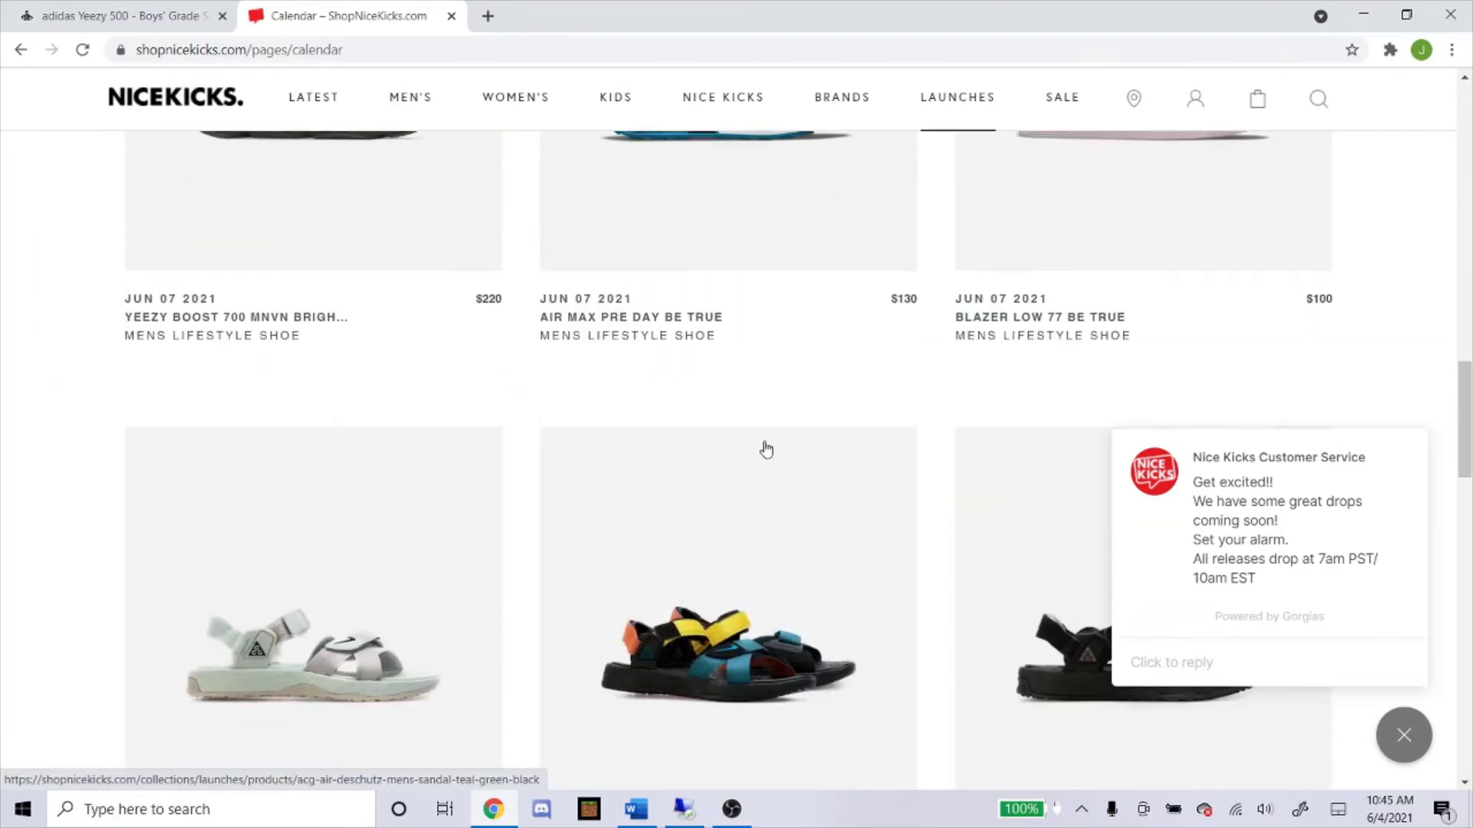
pyautogui.scroll(5, 773, 442)
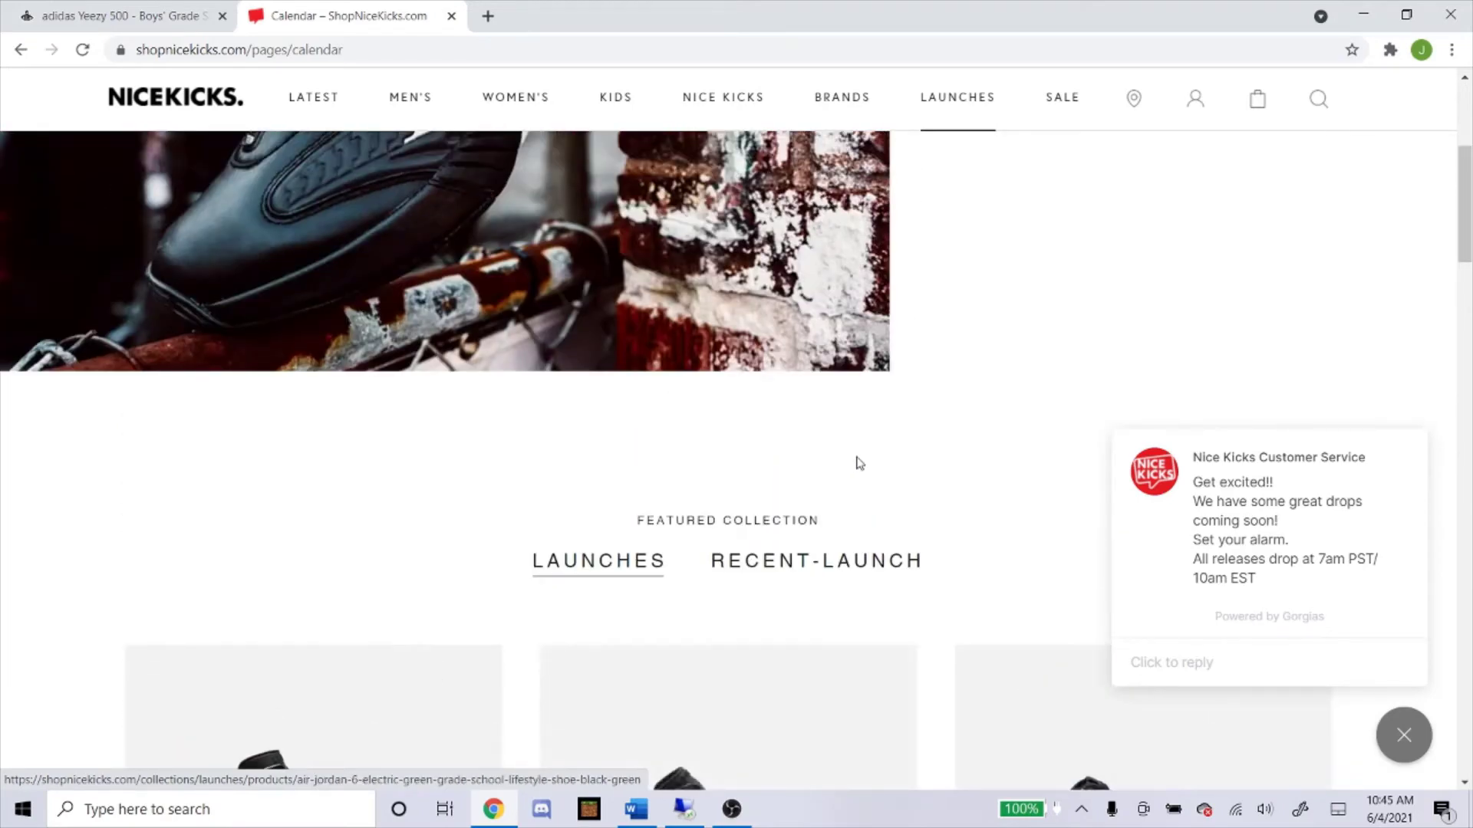
pyautogui.scroll(-10, 805, 460)
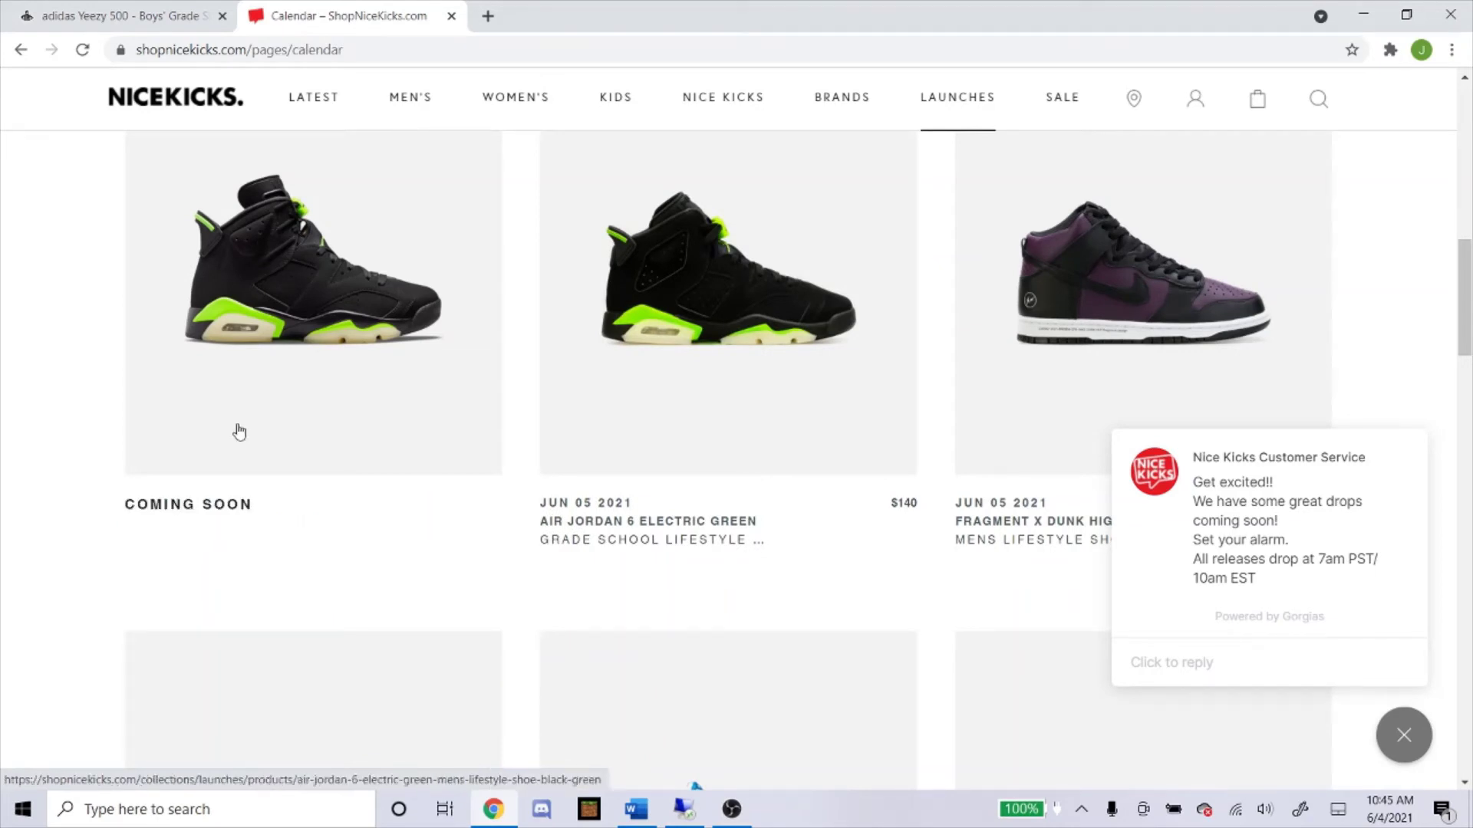
# Switch to the Word notes and copy the suggested Shopify keywords "yeezy 500 taupe, gx3605"
pyautogui.click(635, 802)
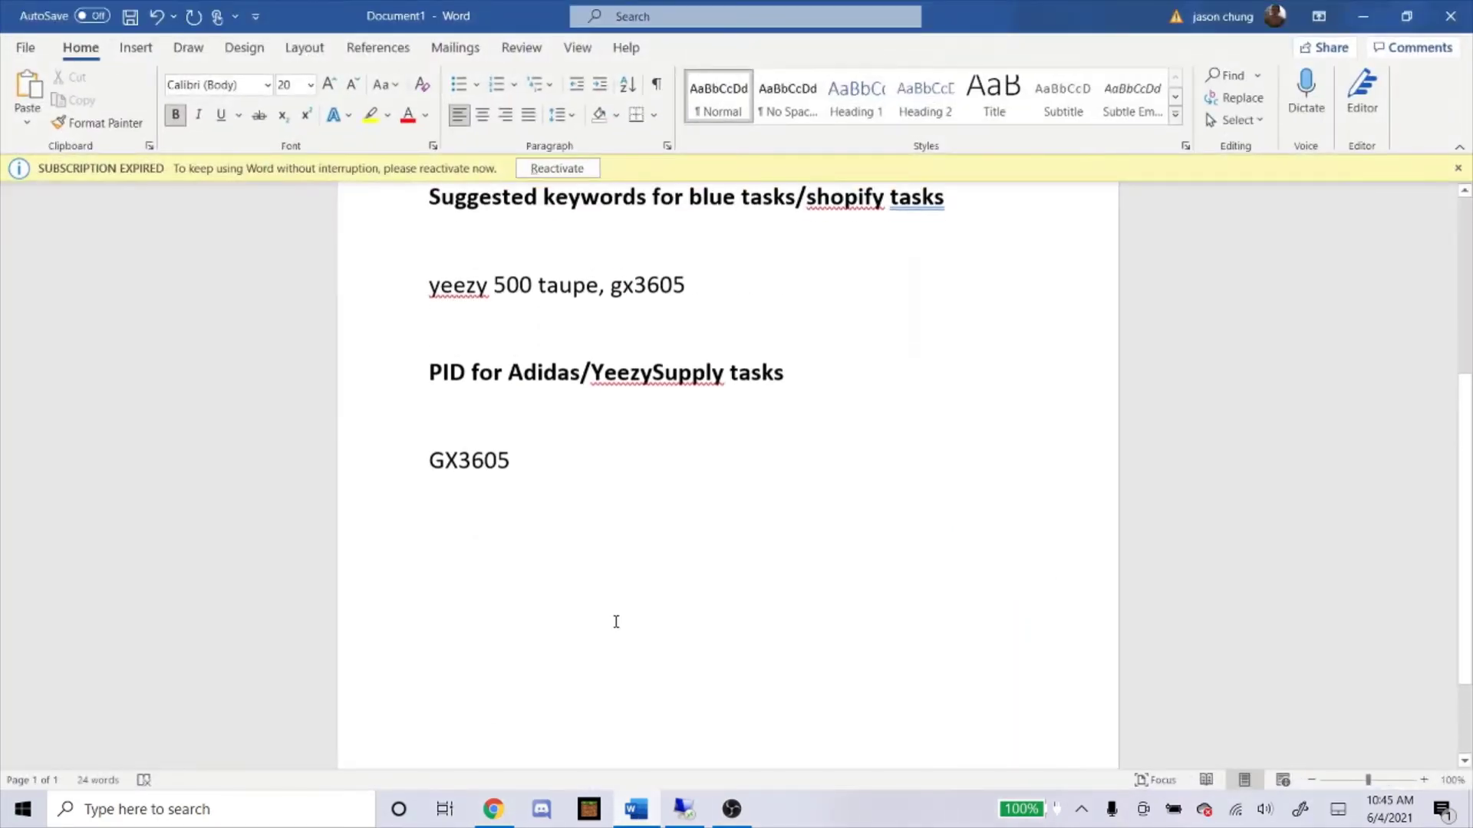
pyautogui.scroll(2, 614, 614)
pyautogui.moveTo(744, 460); pyautogui.dragTo(429, 345)
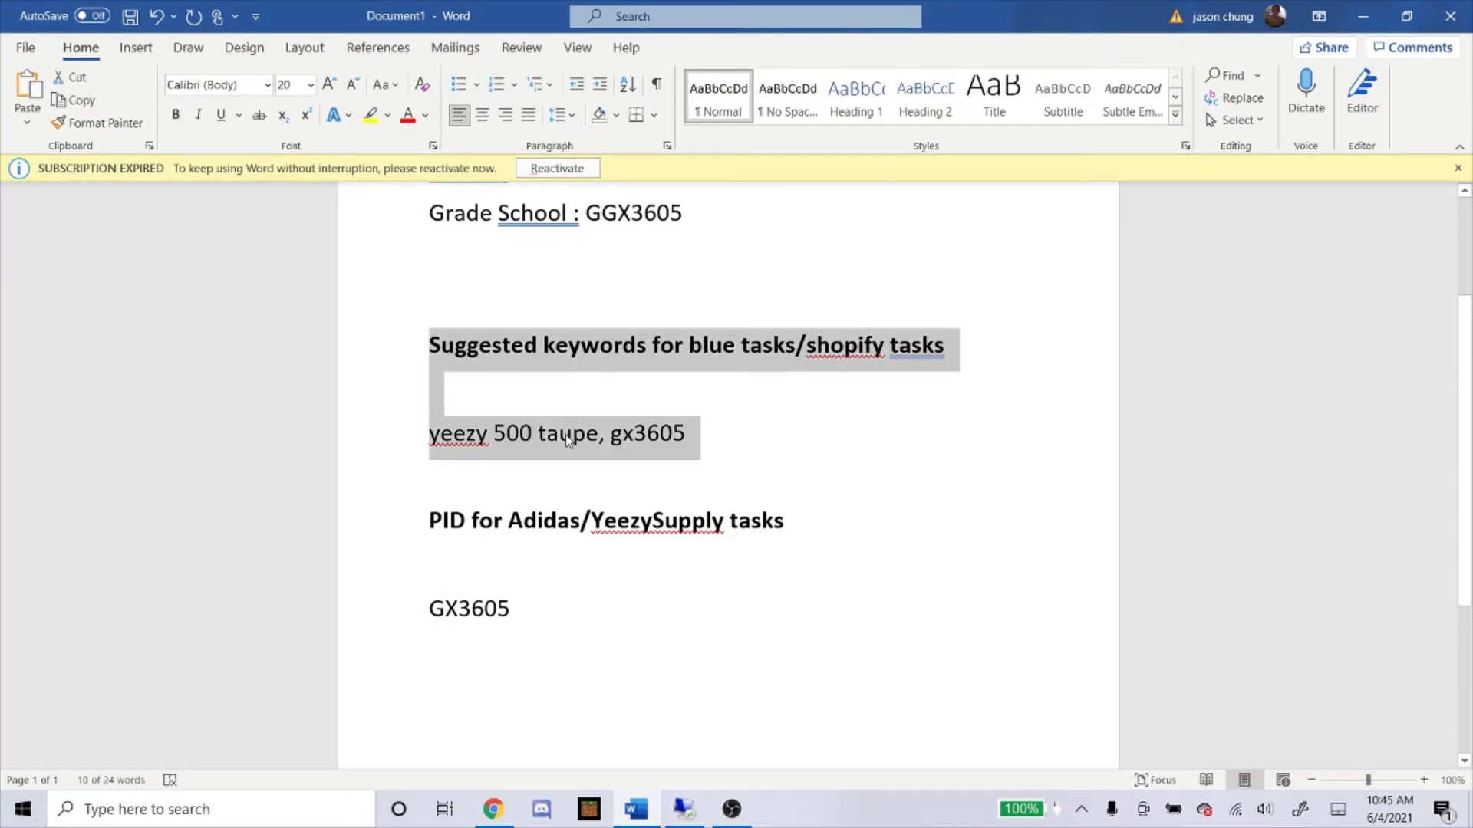
pyautogui.click(710, 434)
pyautogui.moveTo(709, 433); pyautogui.dragTo(409, 432)
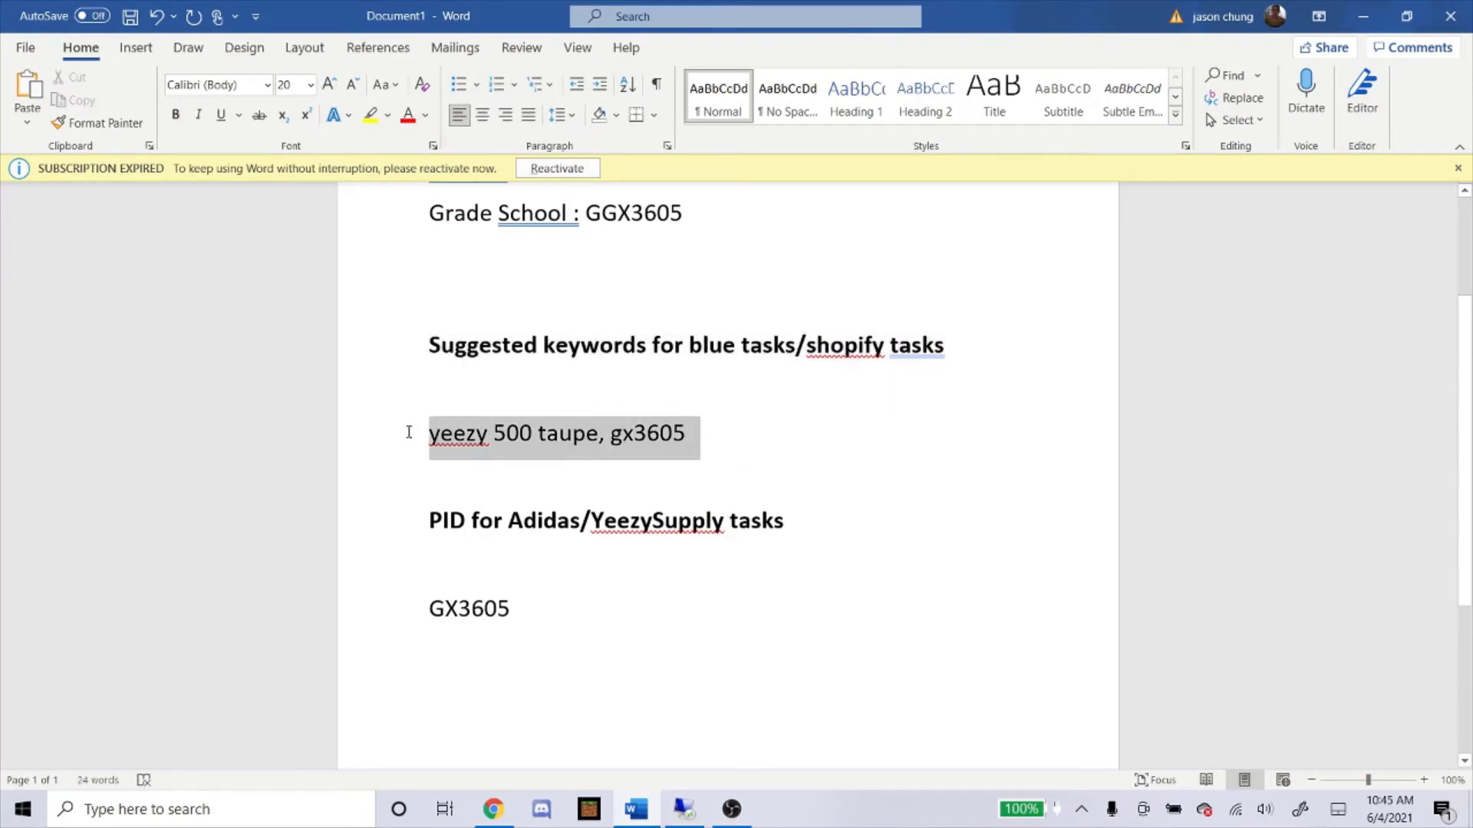
pyautogui.rightClick(488, 449)
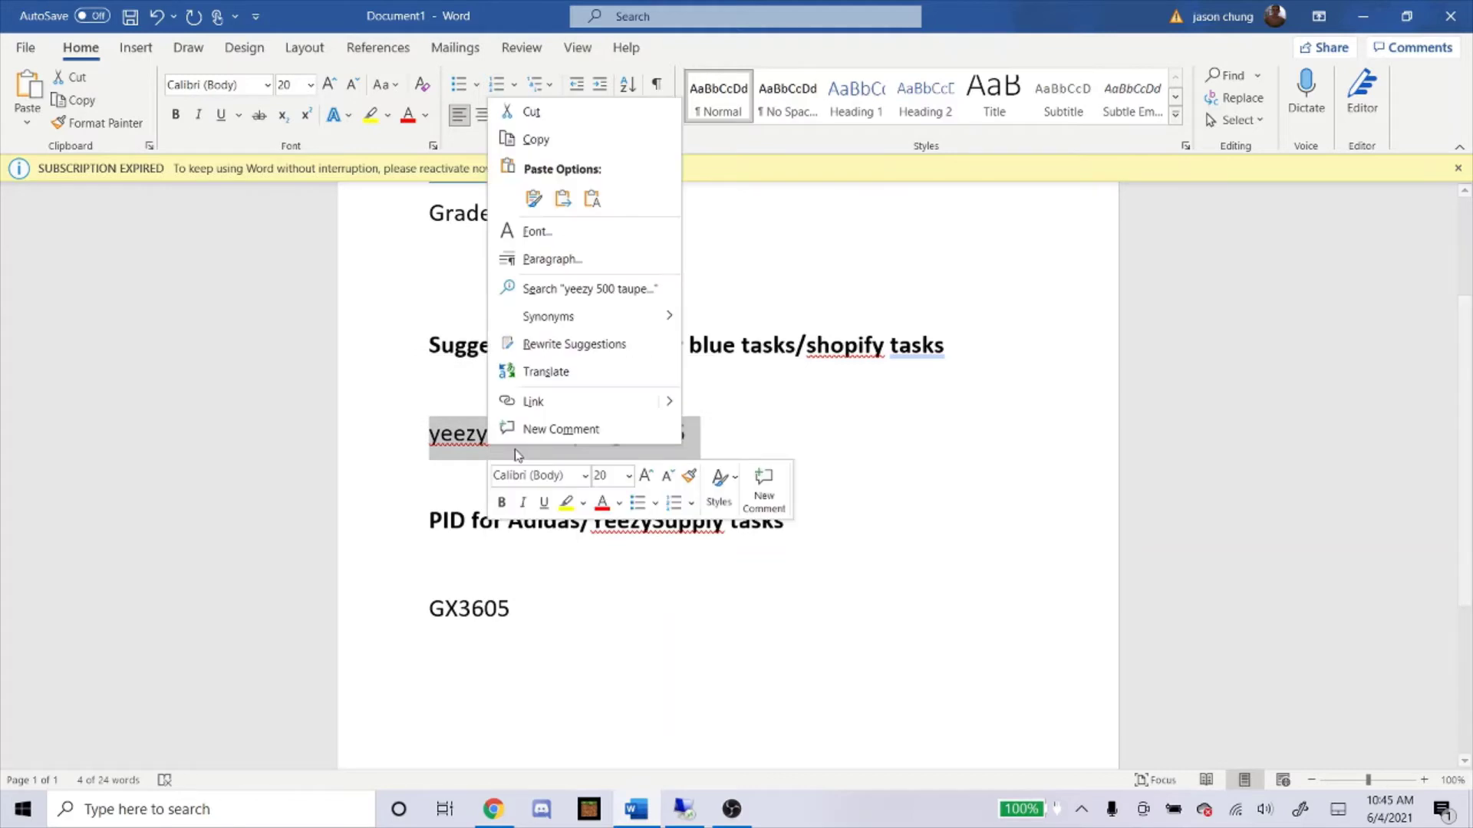
pyautogui.click(529, 139)
pyautogui.scroll(4, 458, 259)
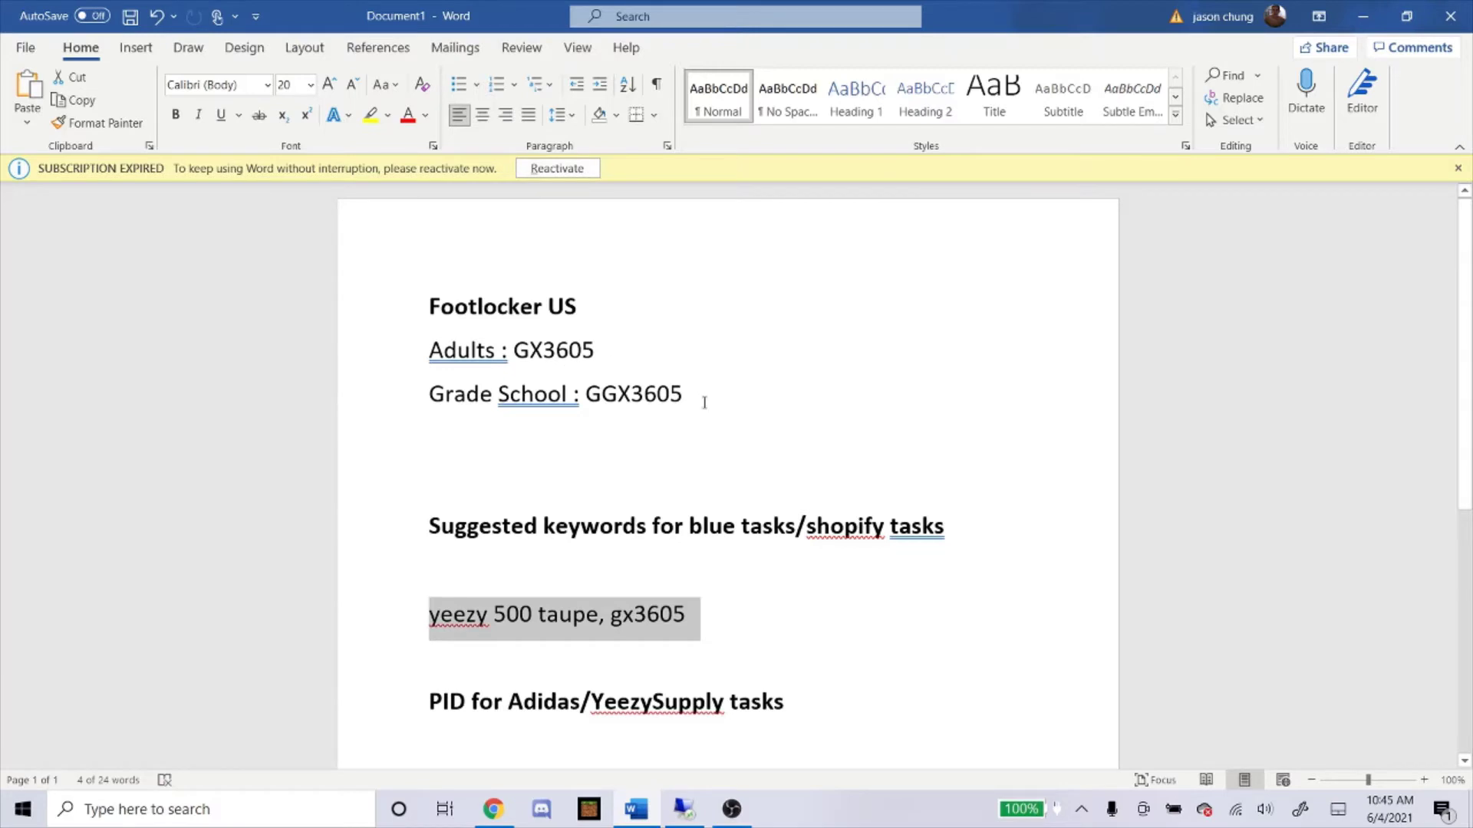
pyautogui.scroll(-2, 725, 485)
pyautogui.click(693, 487)
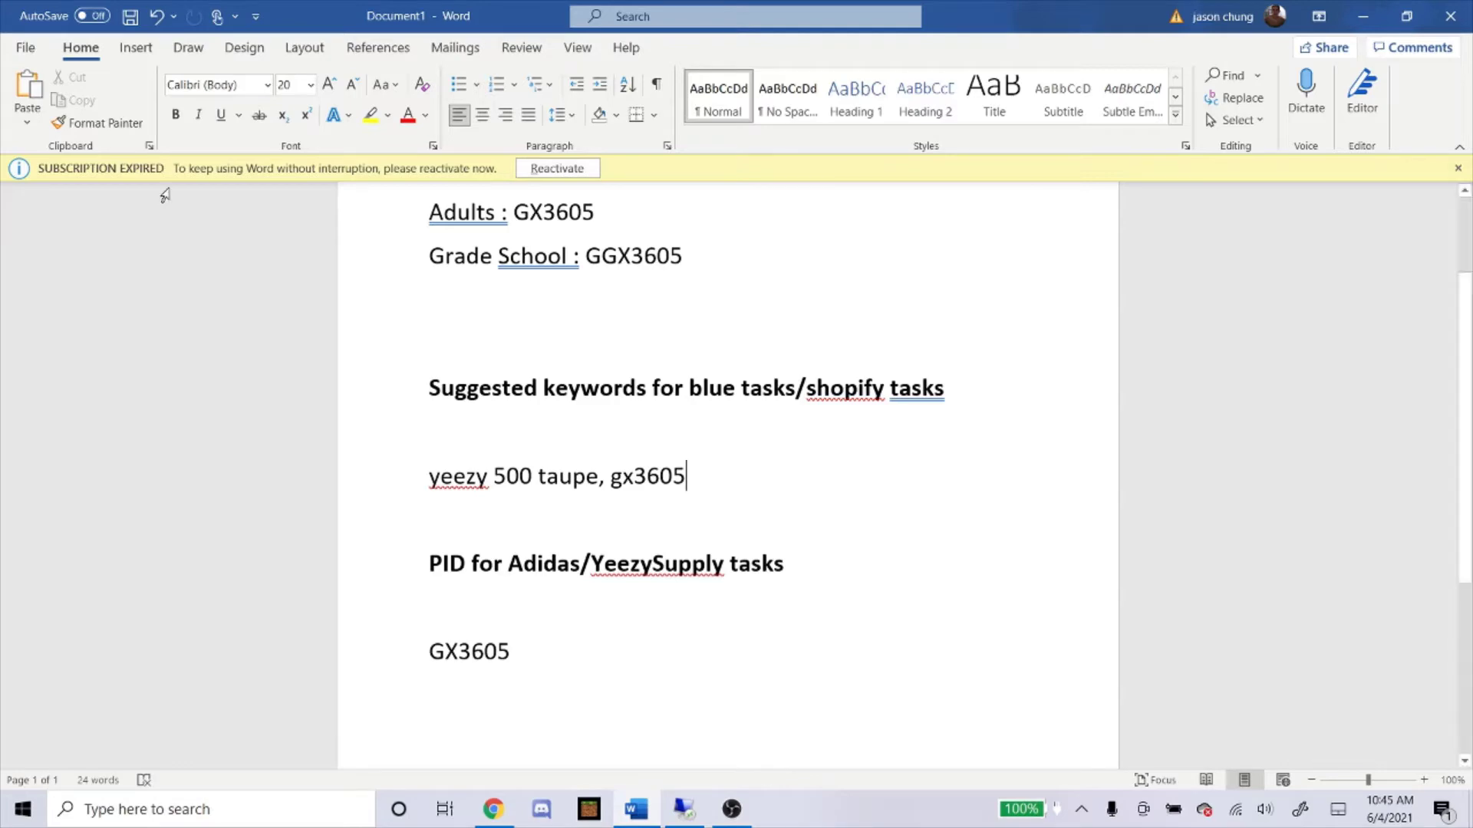
# Switch back to the remote bot session and paste "yeezy 500 taupe, gx3605" as the ShopNiceKicks task's keywords
pyautogui.click(682, 812)
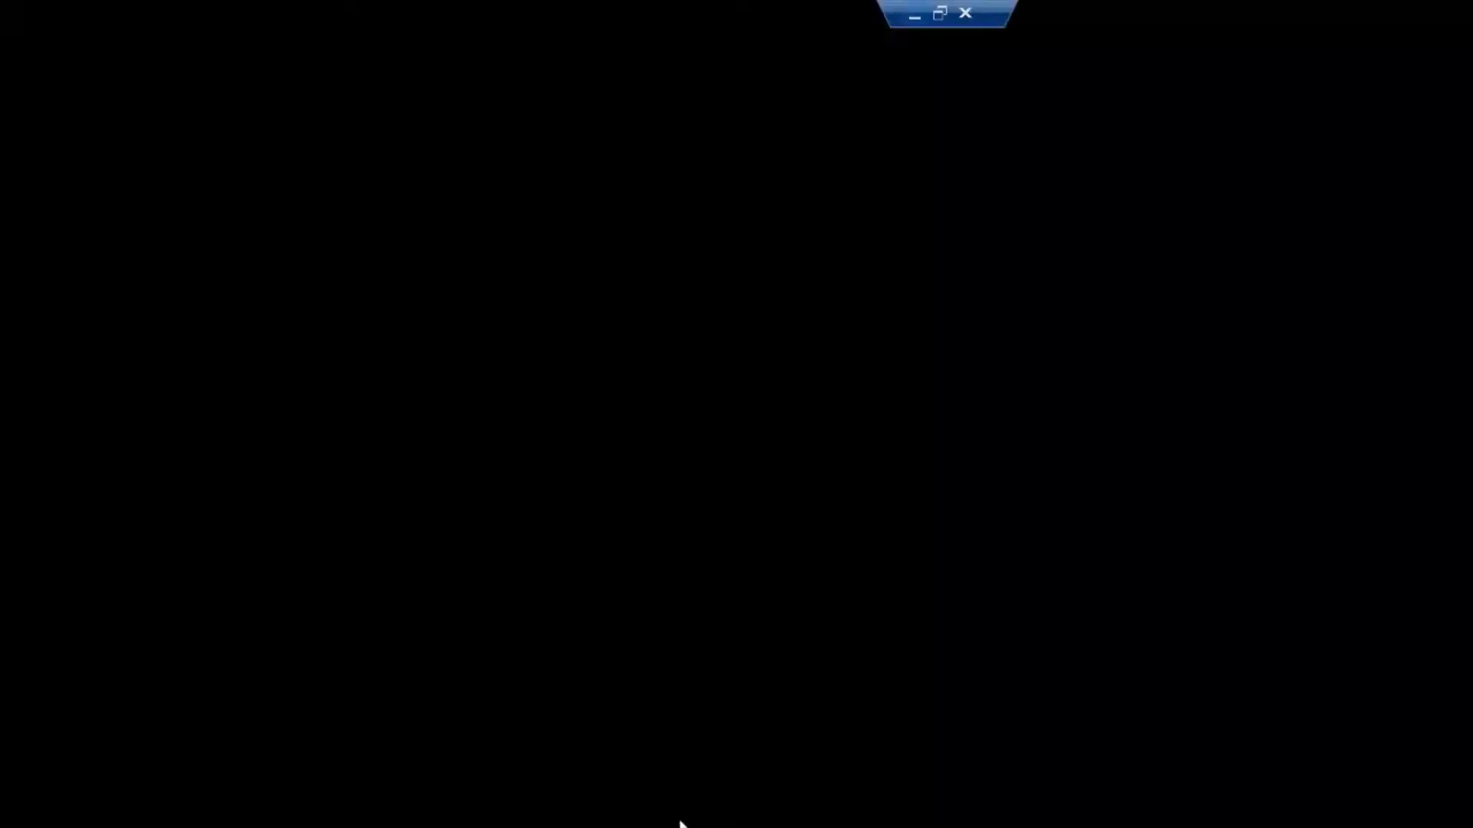
pyautogui.click(478, 390)
pyautogui.rightClick(485, 395)
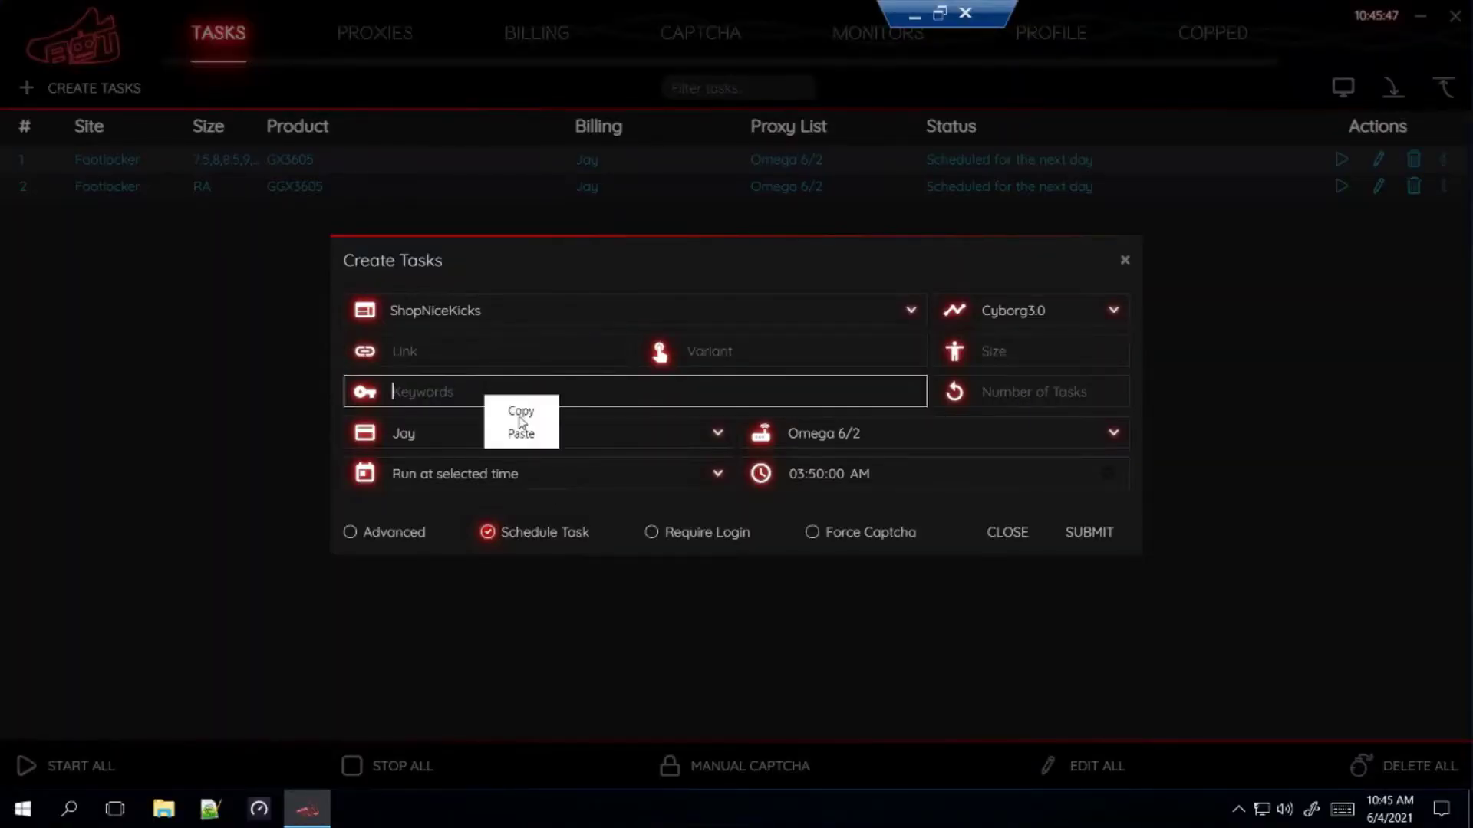
pyautogui.click(529, 437)
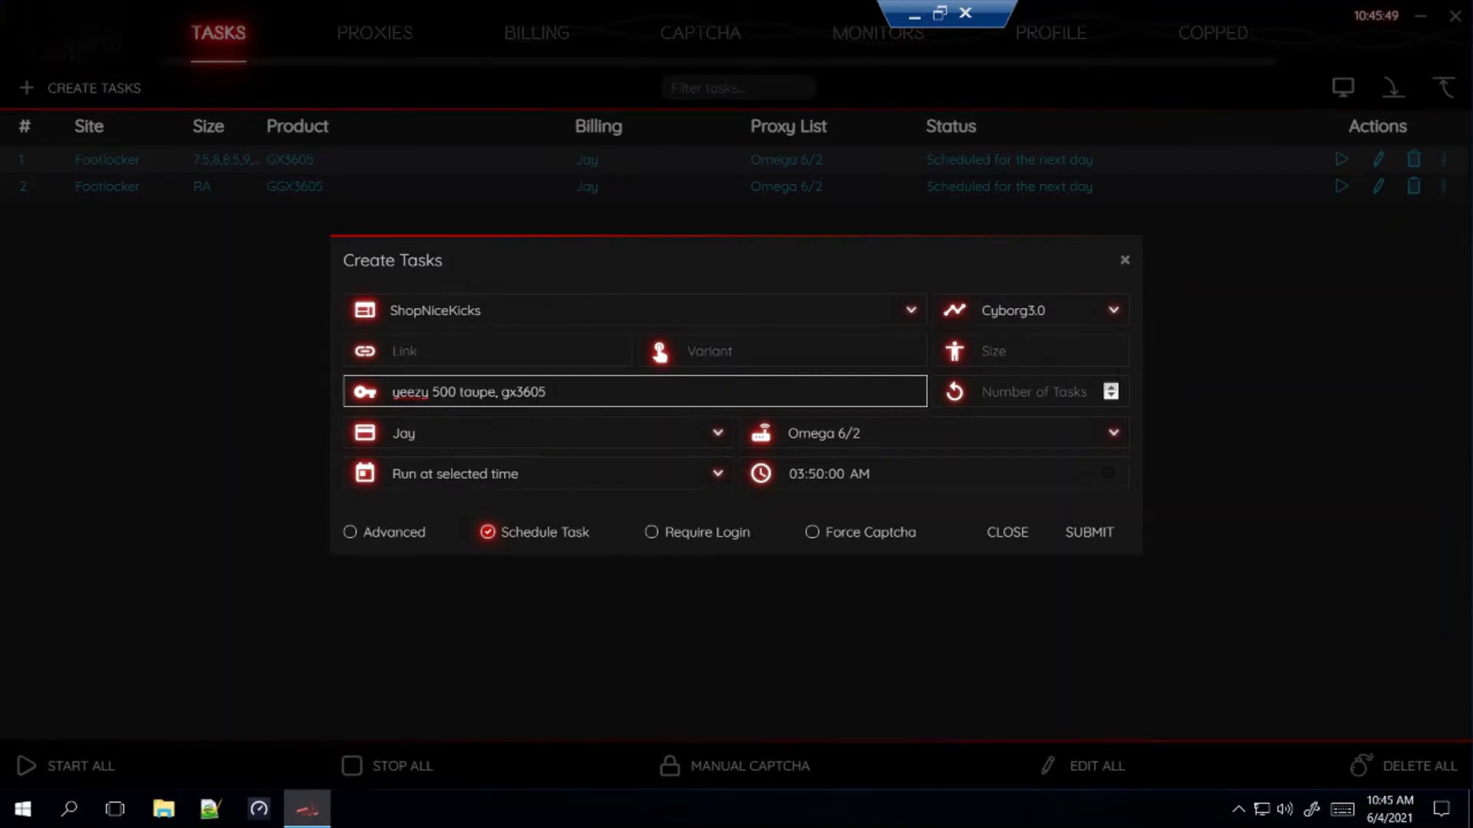
# Leave the ShopNiceKicks task's size empty and set its proxy list to No Proxy
pyautogui.click(1031, 350)
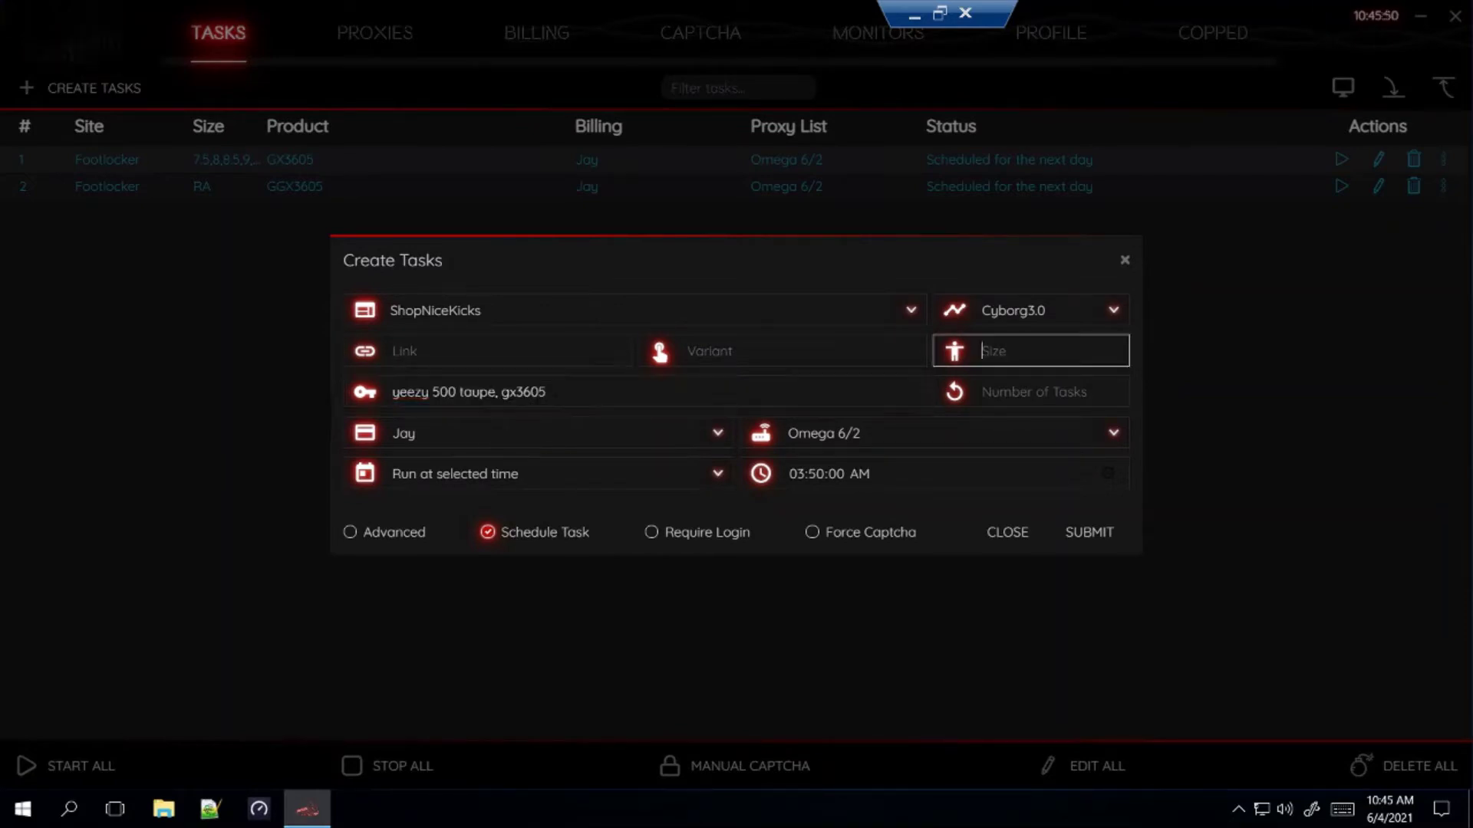
pyautogui.click(783, 435)
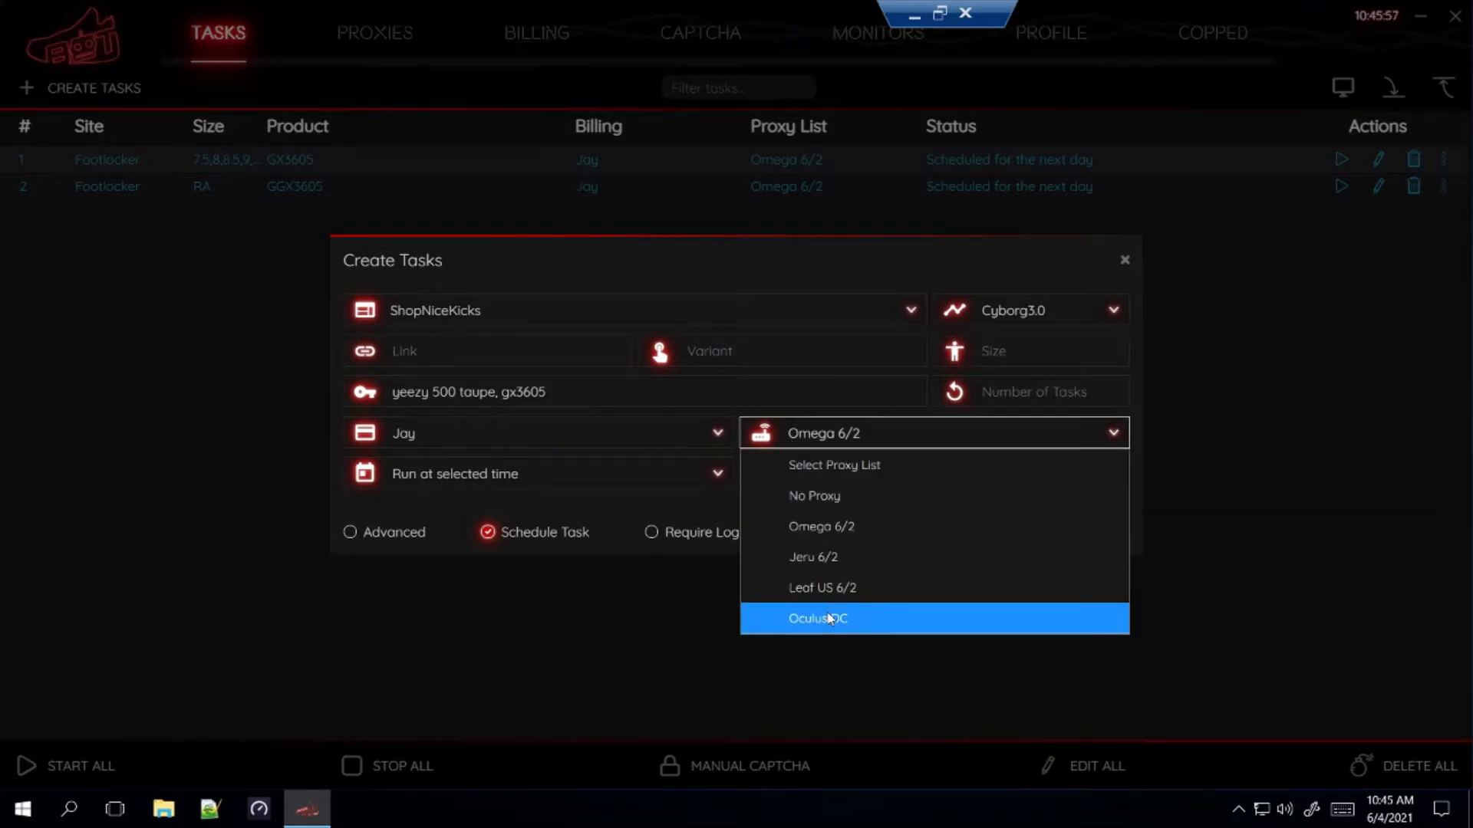
pyautogui.click(845, 497)
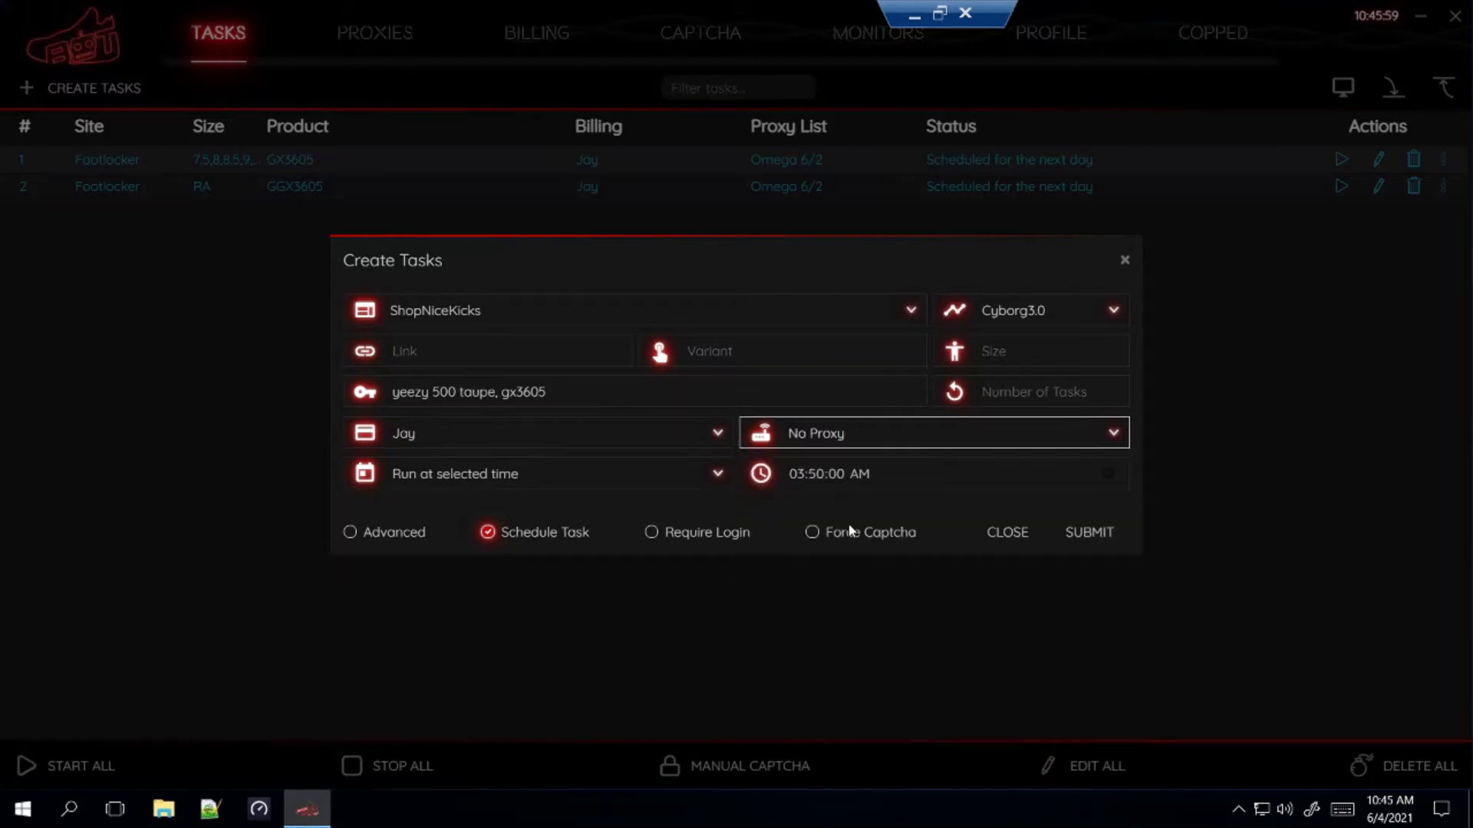
# Enable the task's advanced settings and set both the monitor timeout and the restock timeout to 3000 ms
pyautogui.click(393, 531)
pyautogui.click(684, 475)
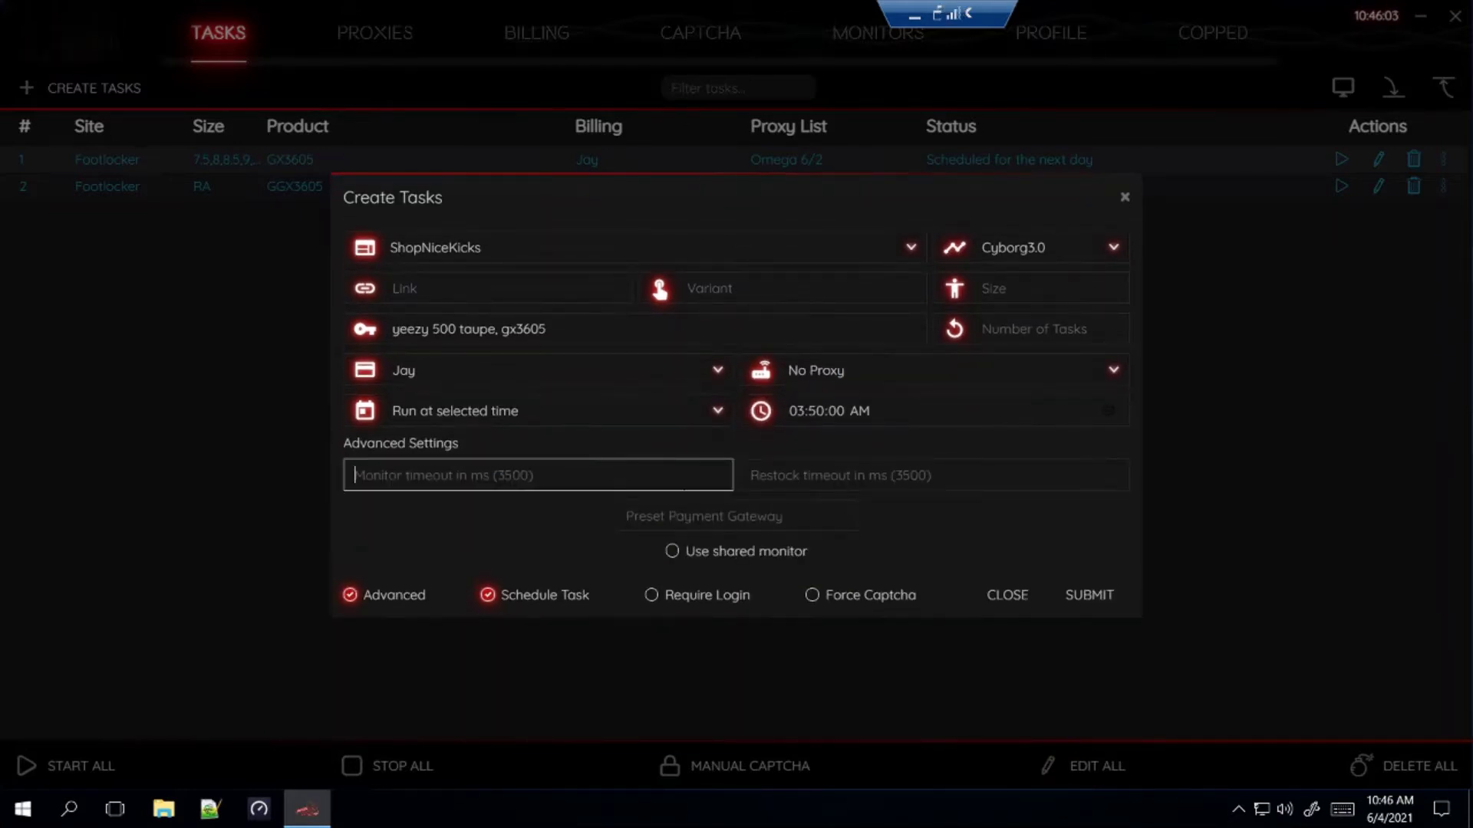
pyautogui.write('3000')
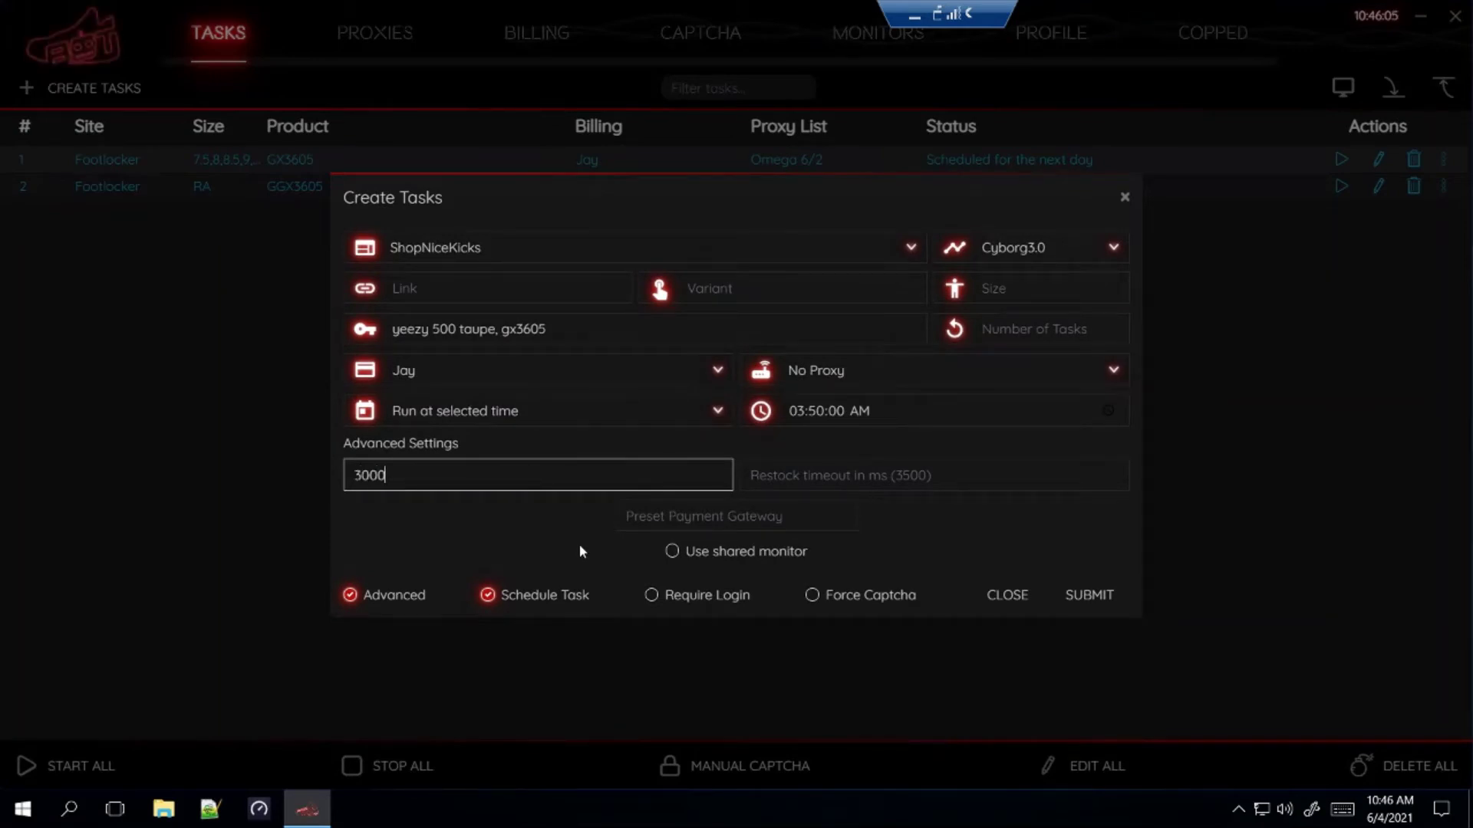
pyautogui.press('Tab')
pyautogui.write('3000')
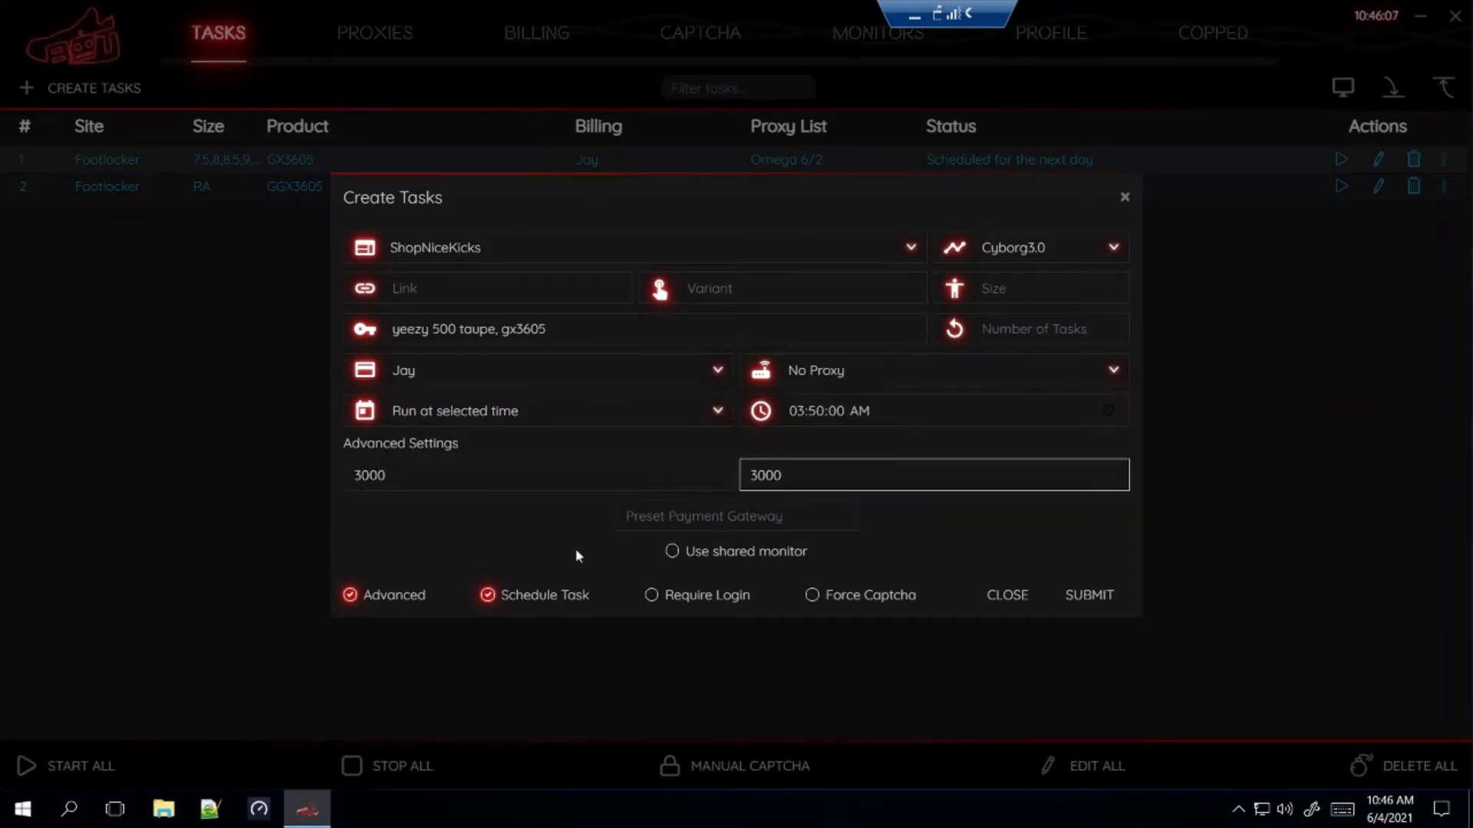
pyautogui.click(577, 556)
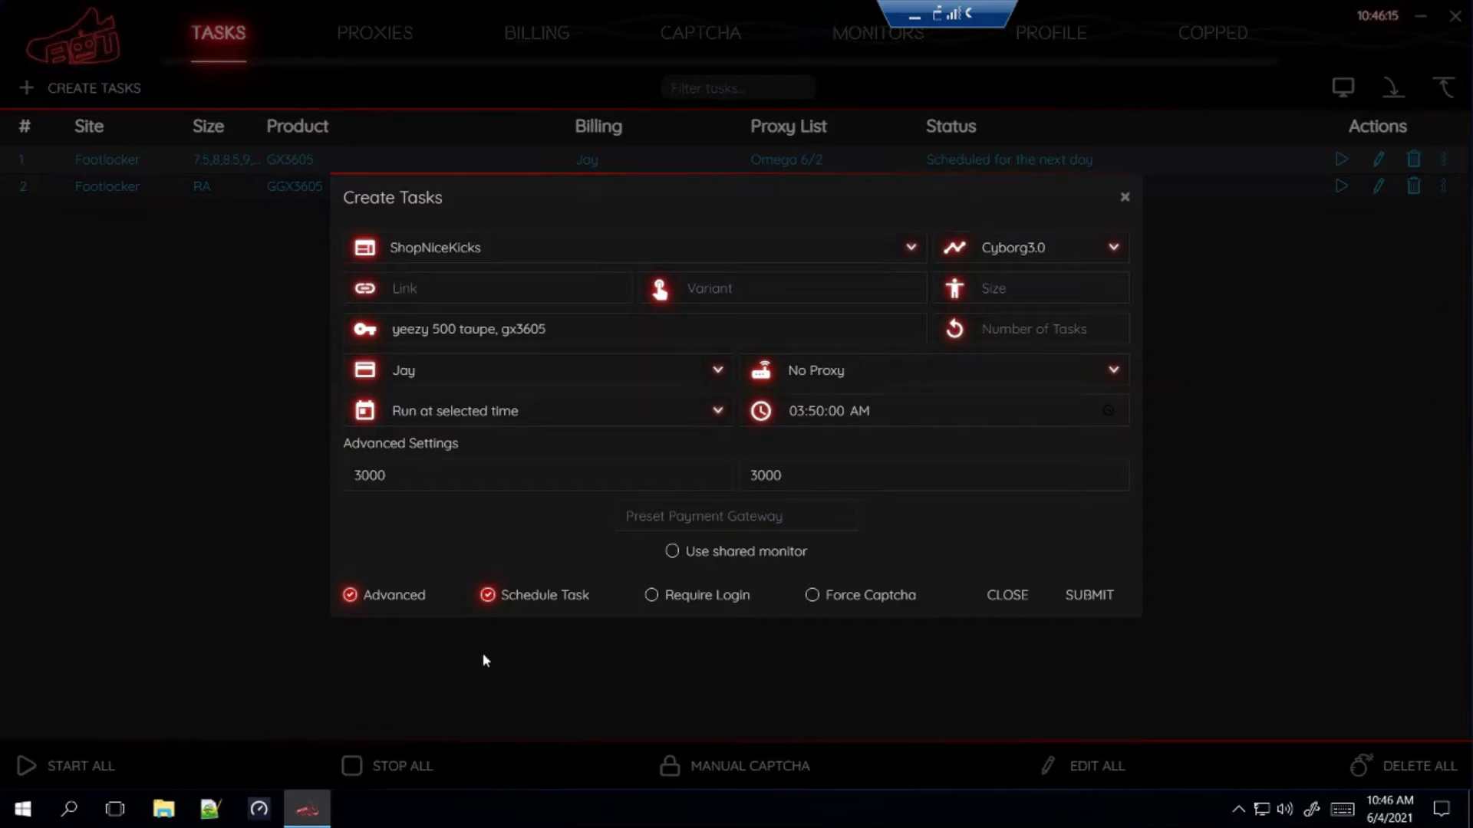
# Set the ShopNiceKicks task's scheduled start time to 06:55:00 AM
pyautogui.click(803, 411)
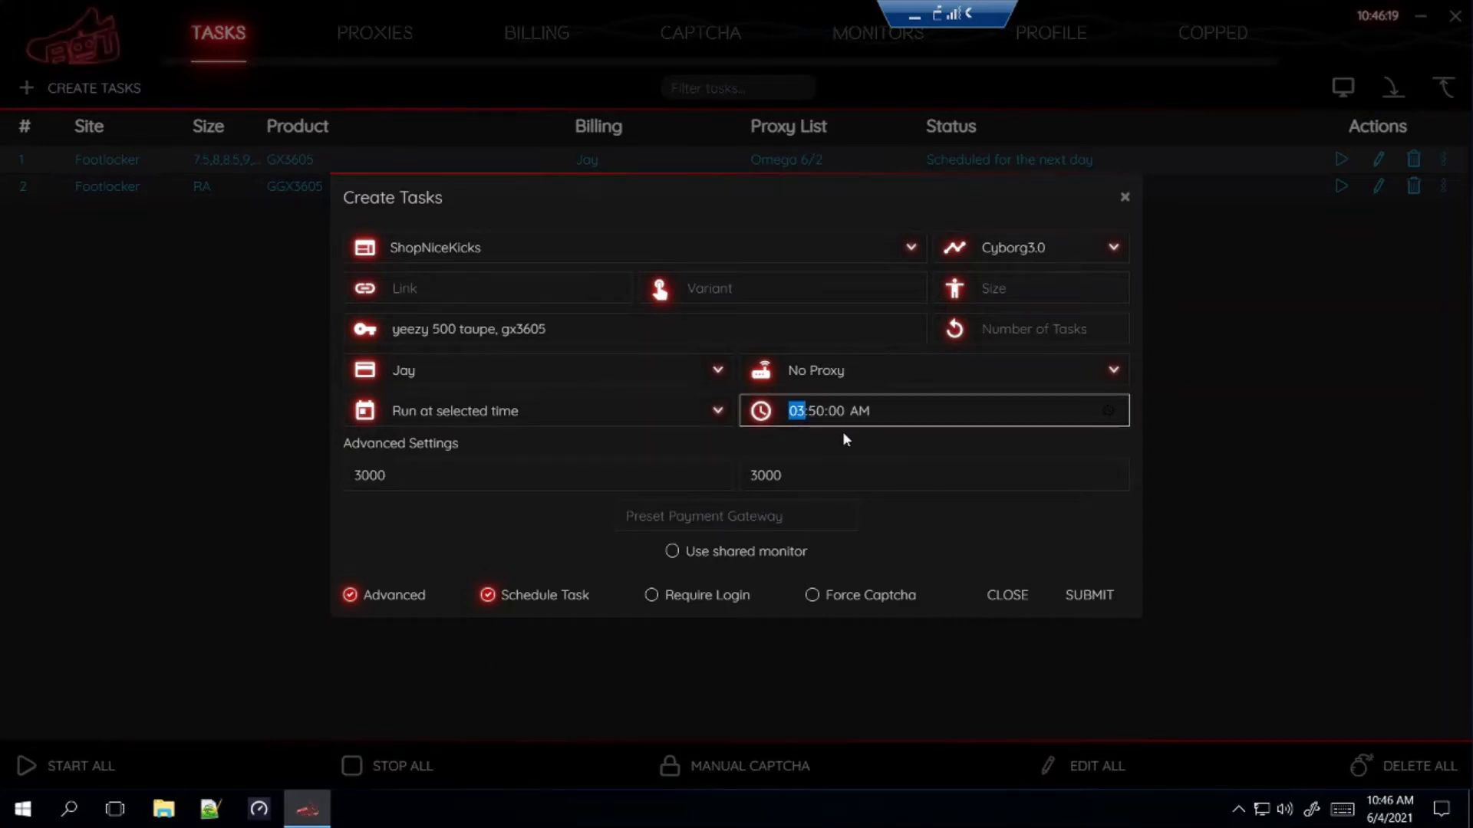
pyautogui.write('0655')
pyautogui.click(543, 497)
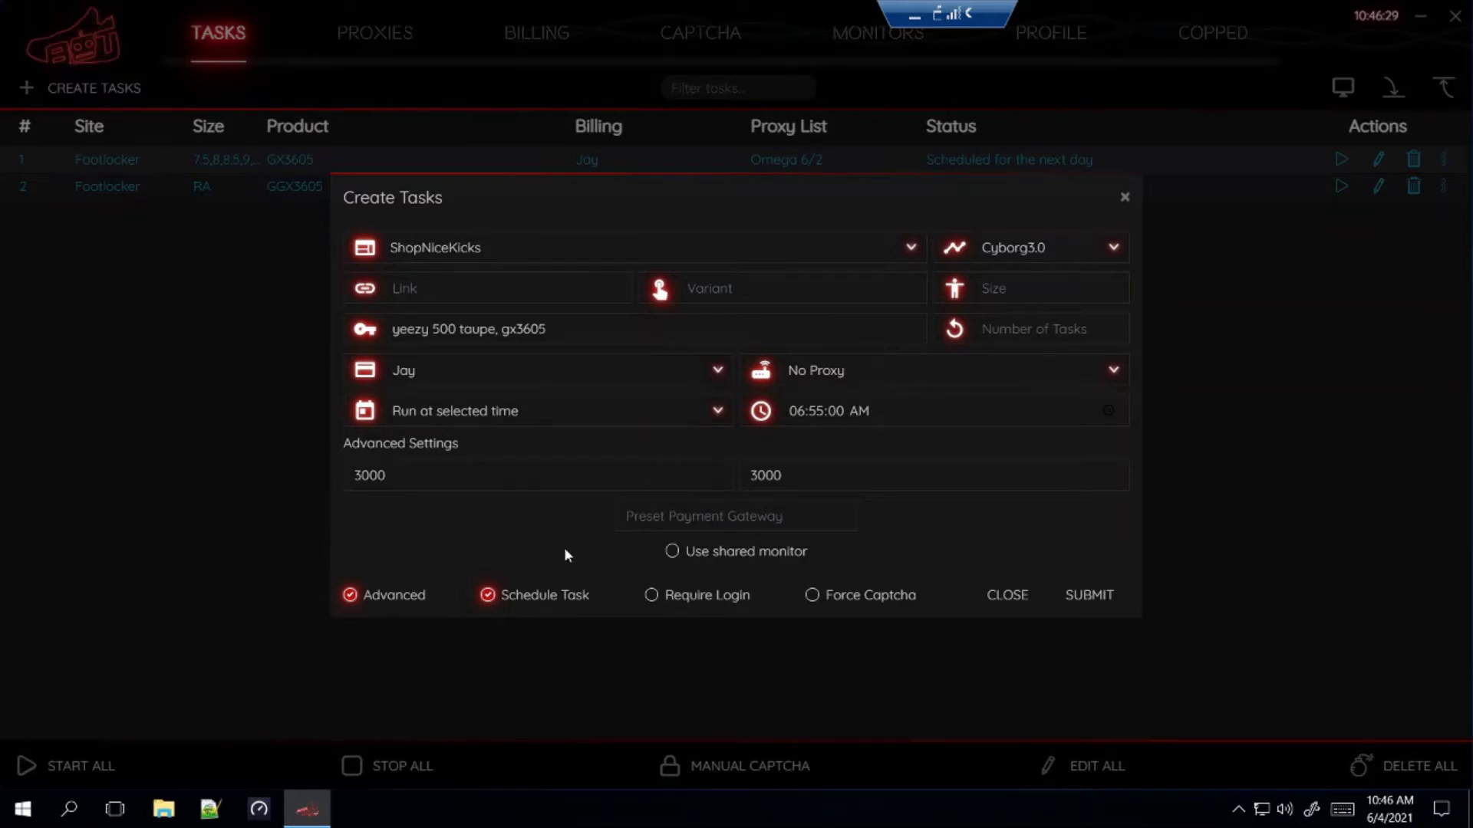
# Turn on Force Captcha and submit the ShopNiceKicks task, accepting a random size and closing the creation form
pyautogui.click(860, 598)
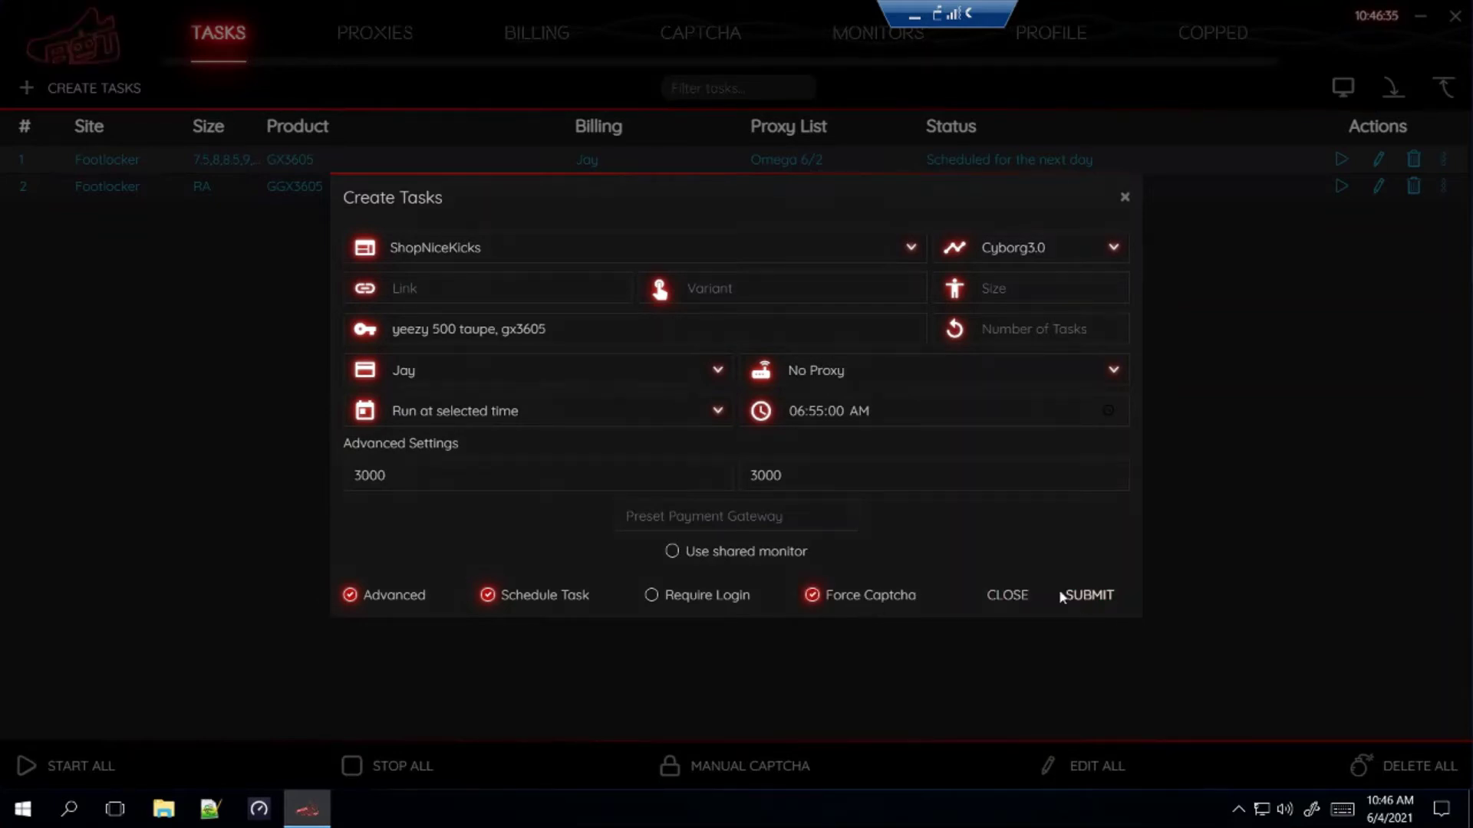
pyautogui.click(1086, 596)
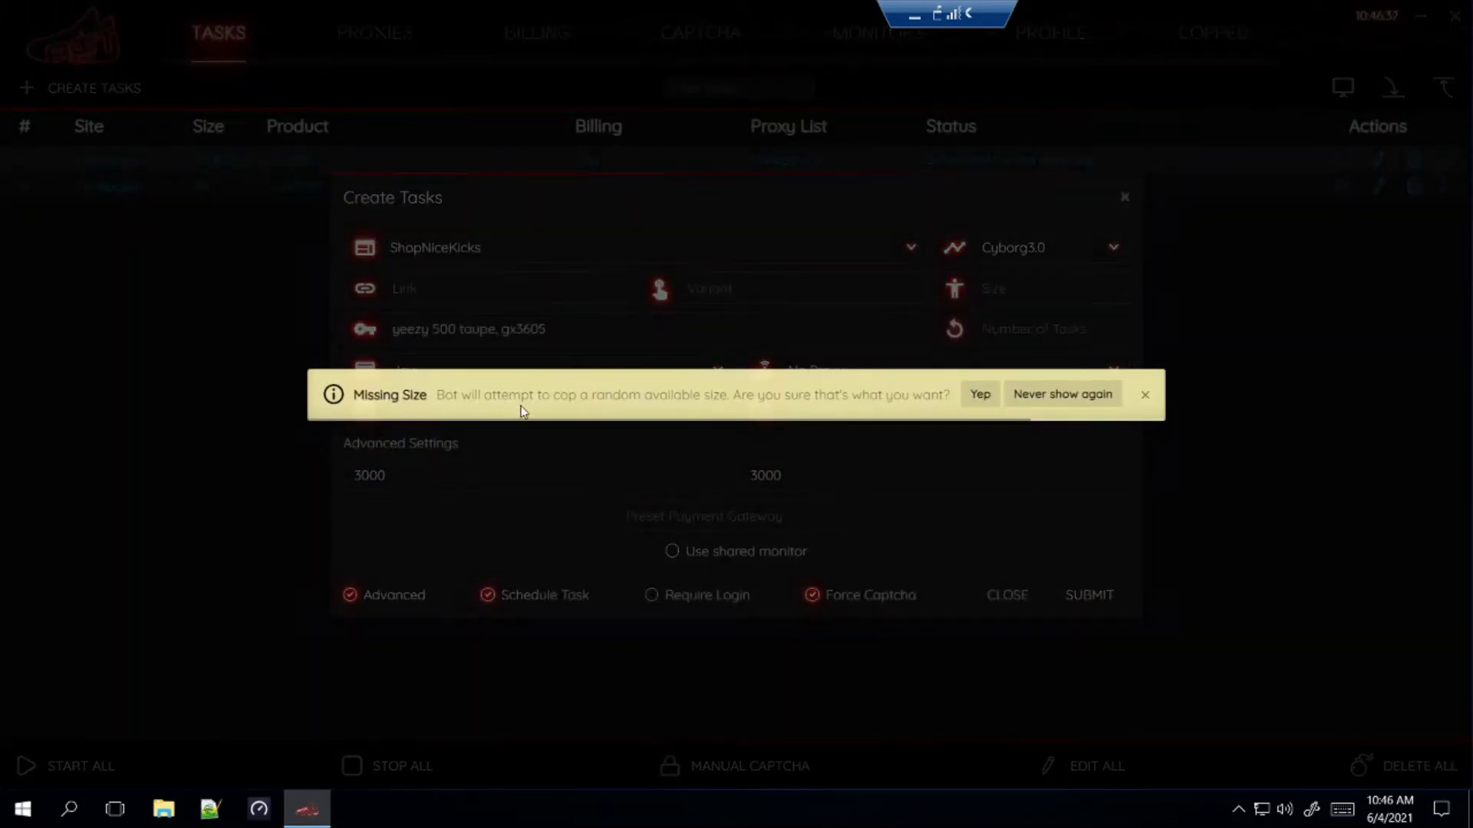
pyautogui.click(982, 393)
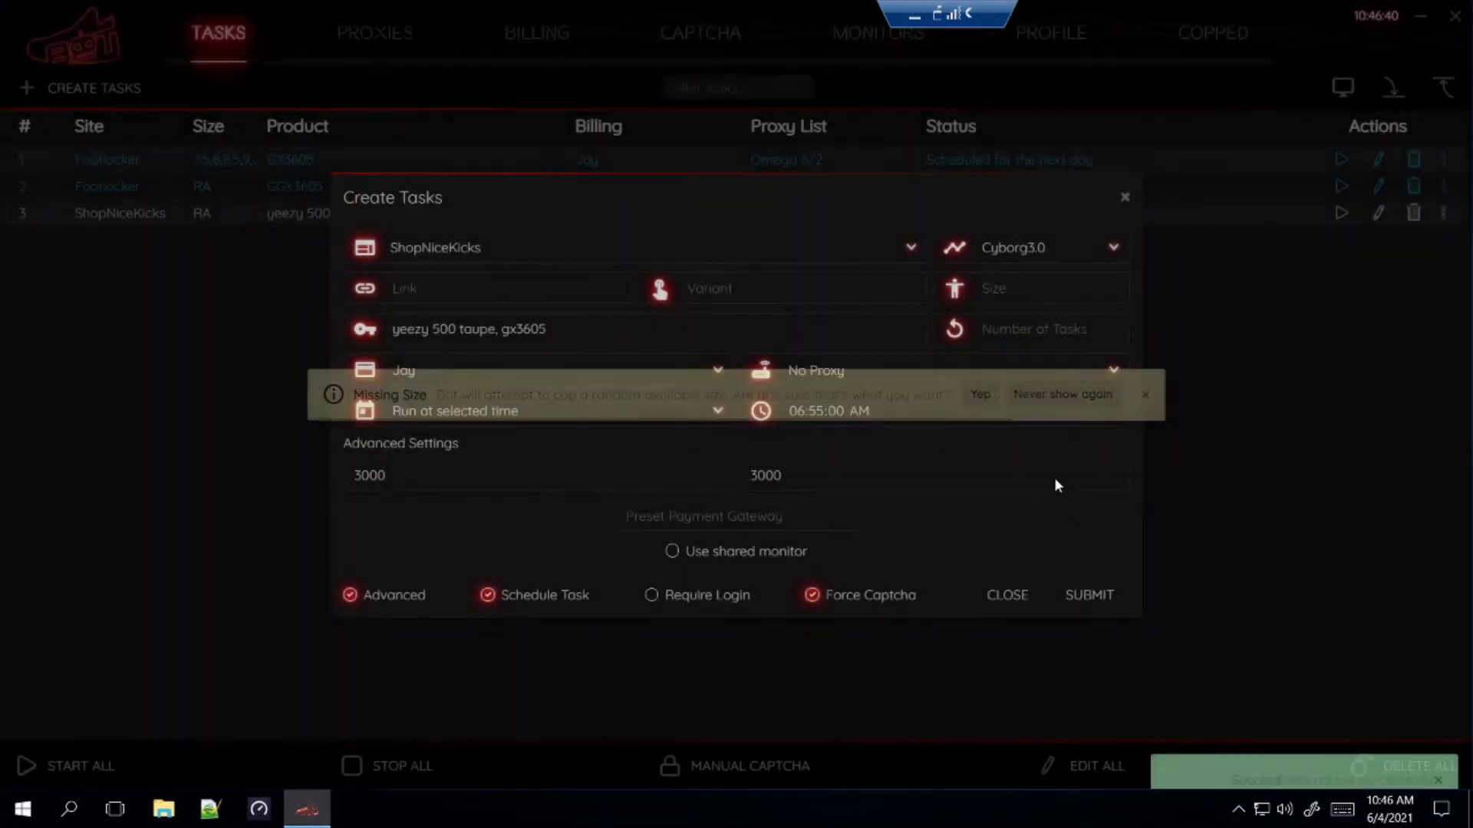
pyautogui.click(1007, 595)
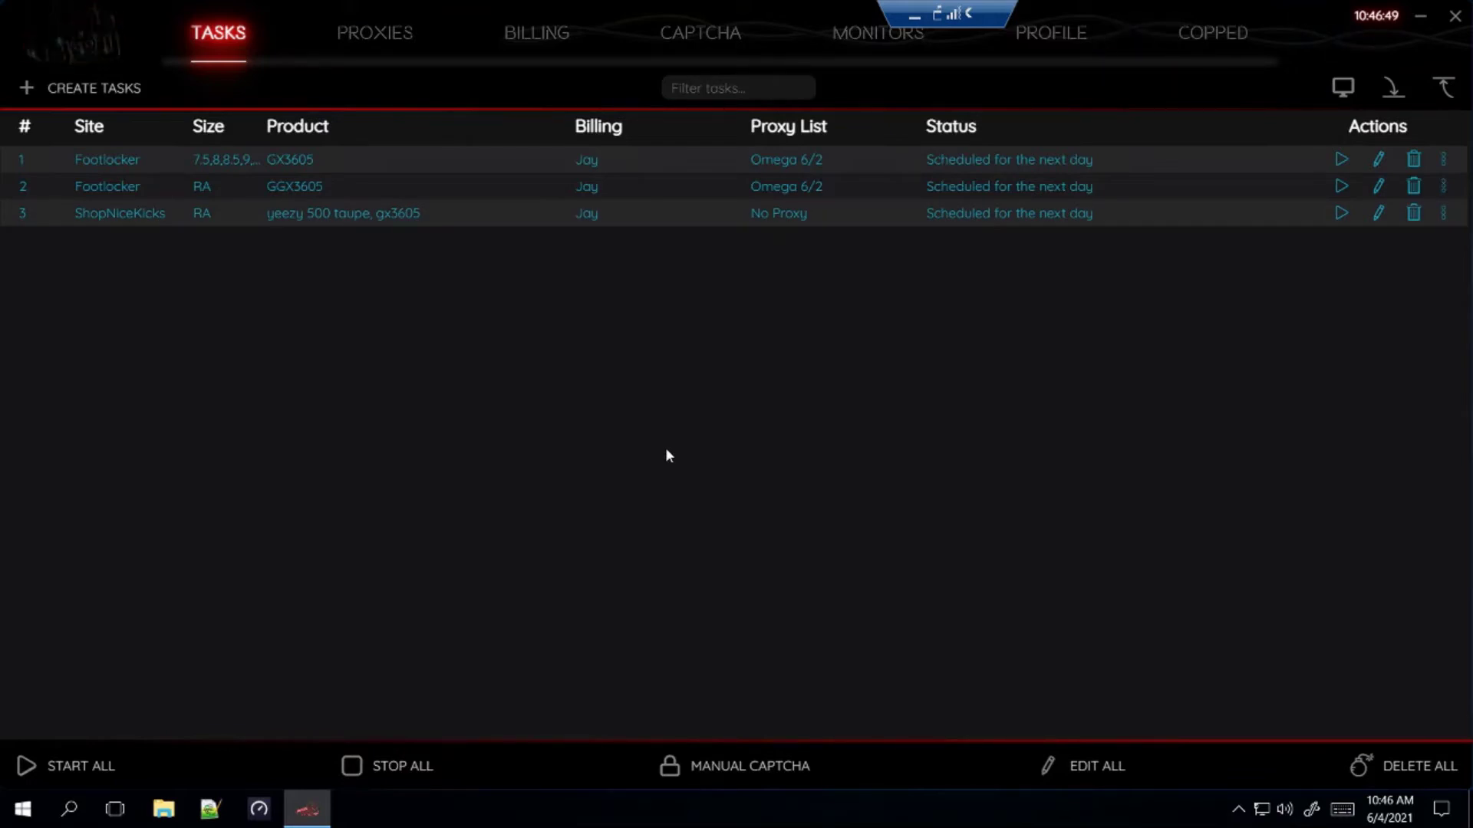
# Start a new task for the YeezySupply site in Normal Mode
pyautogui.click(72, 88)
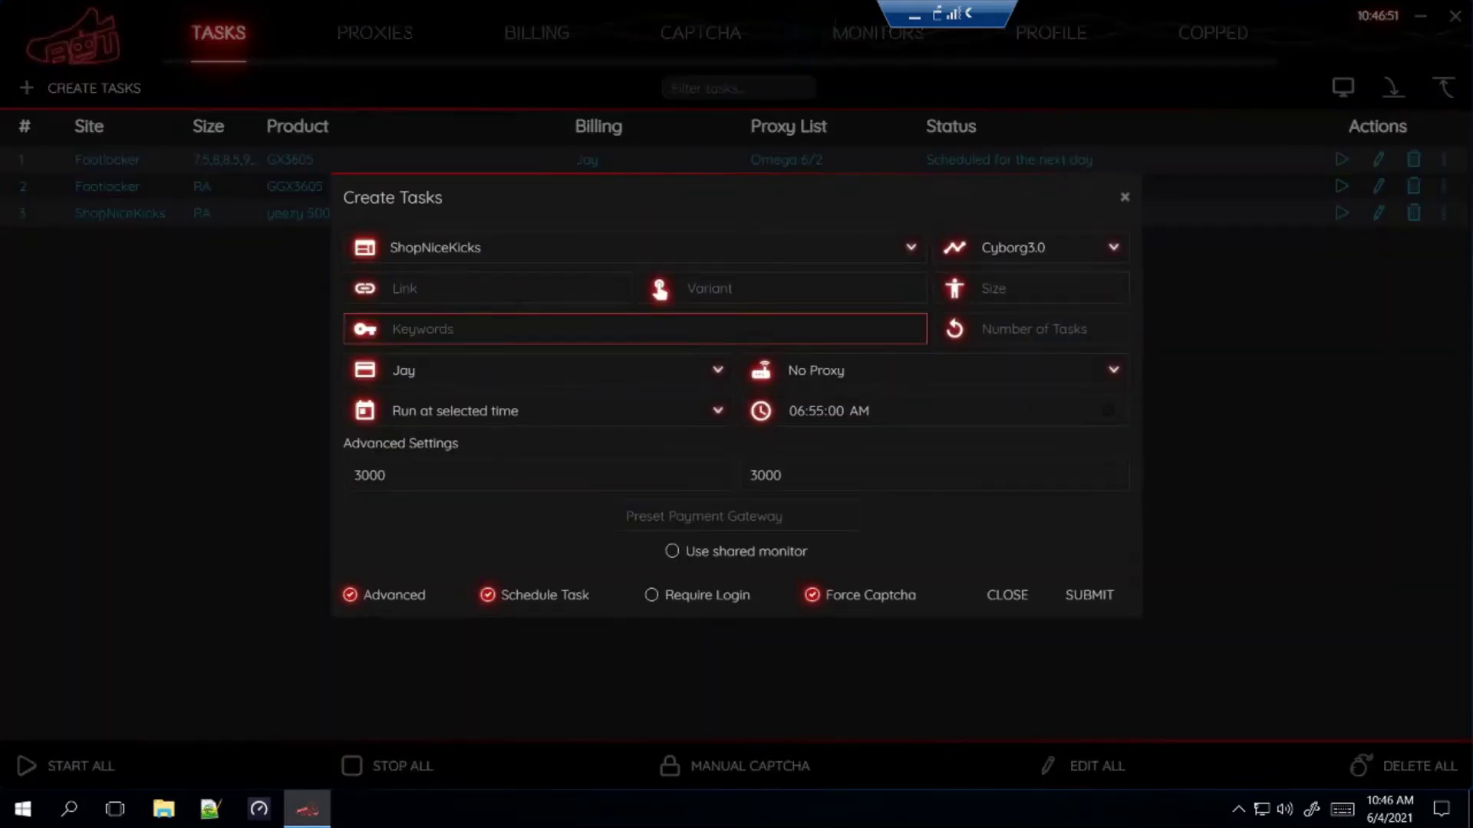
pyautogui.click(510, 249)
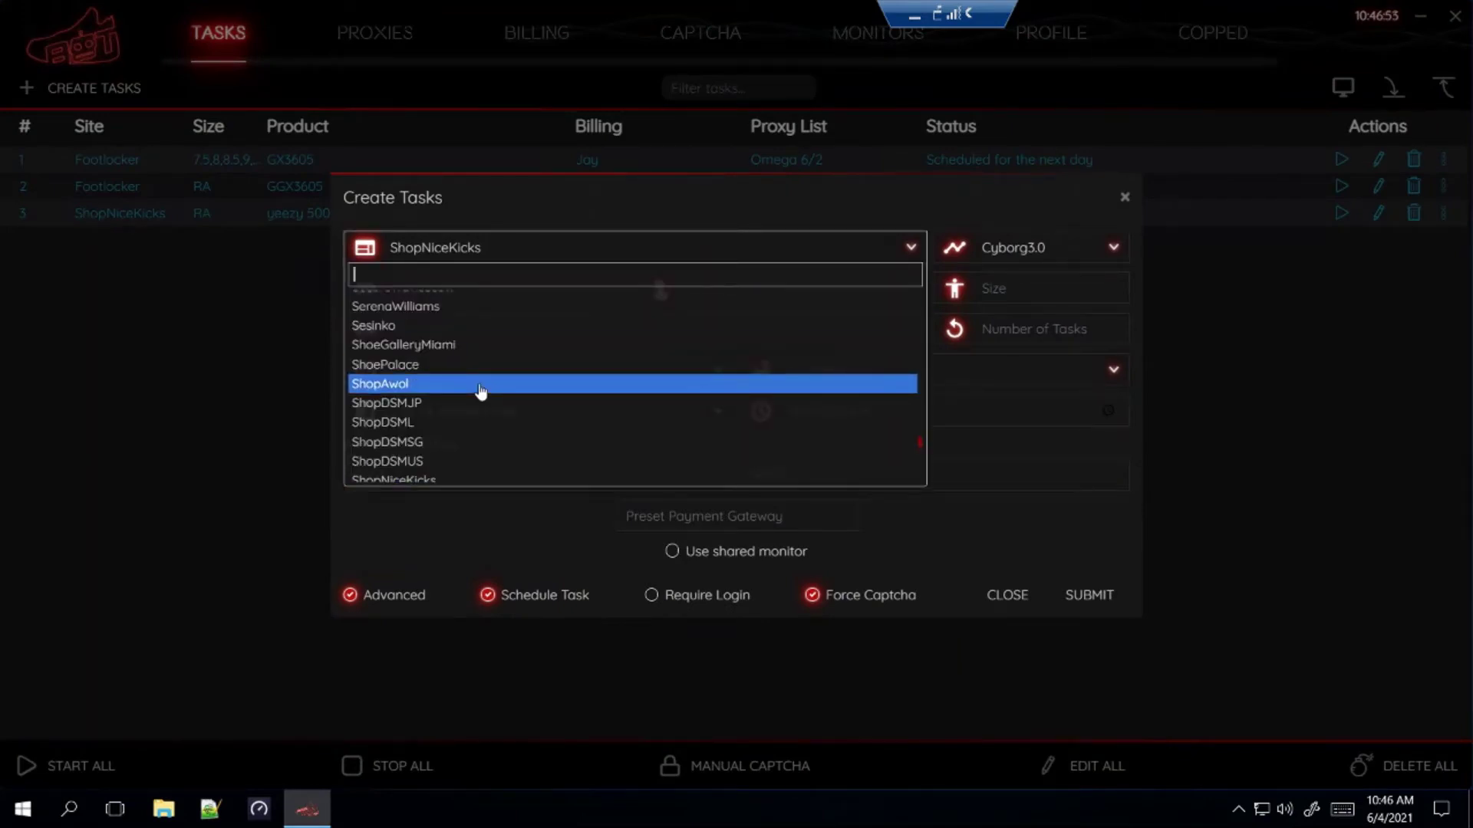
pyautogui.write('yeezy')
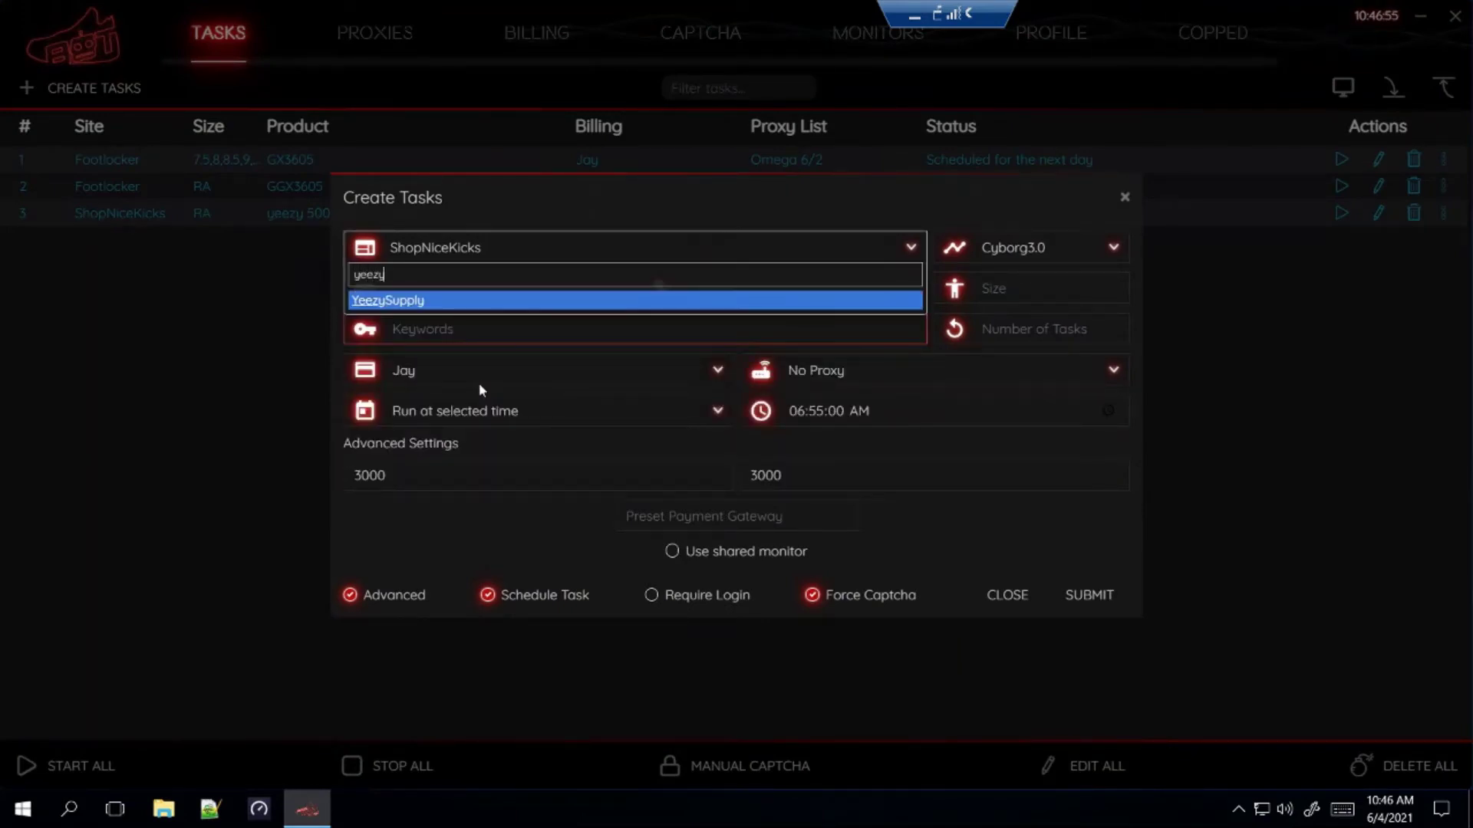
pyautogui.press('Return')
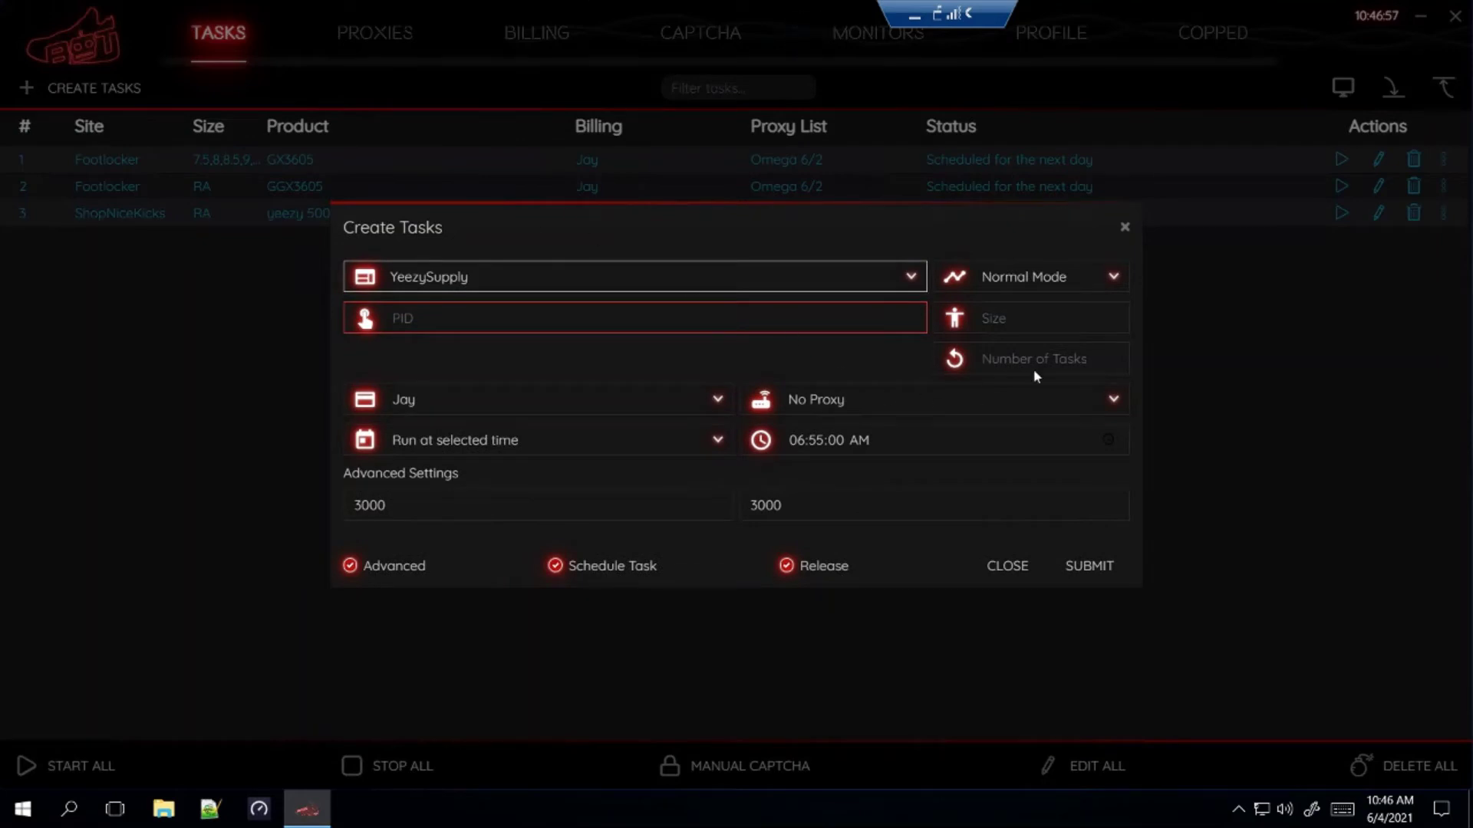
pyautogui.click(1002, 281)
pyautogui.click(975, 290)
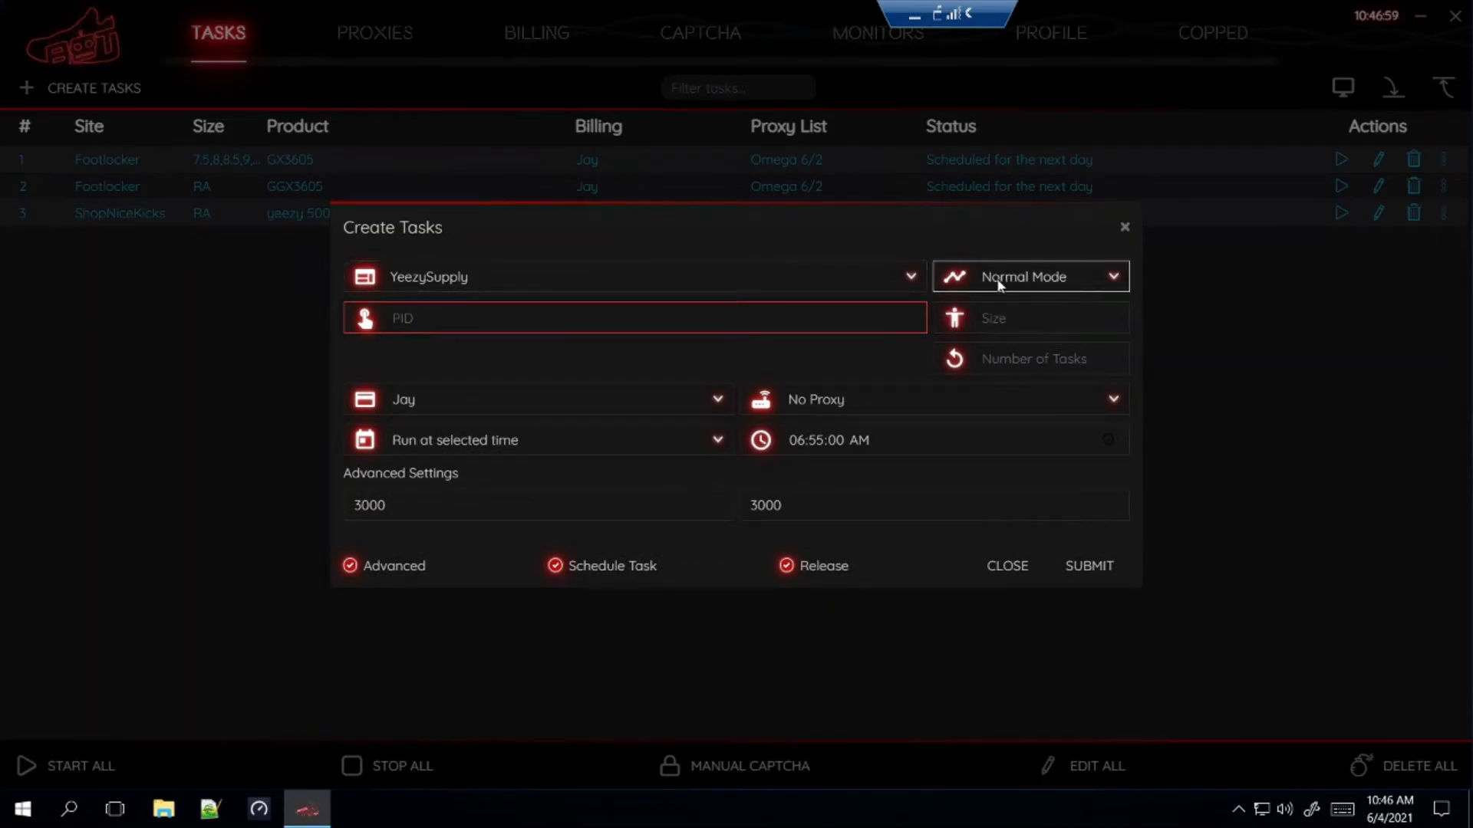
pyautogui.click(1001, 285)
pyautogui.click(1015, 311)
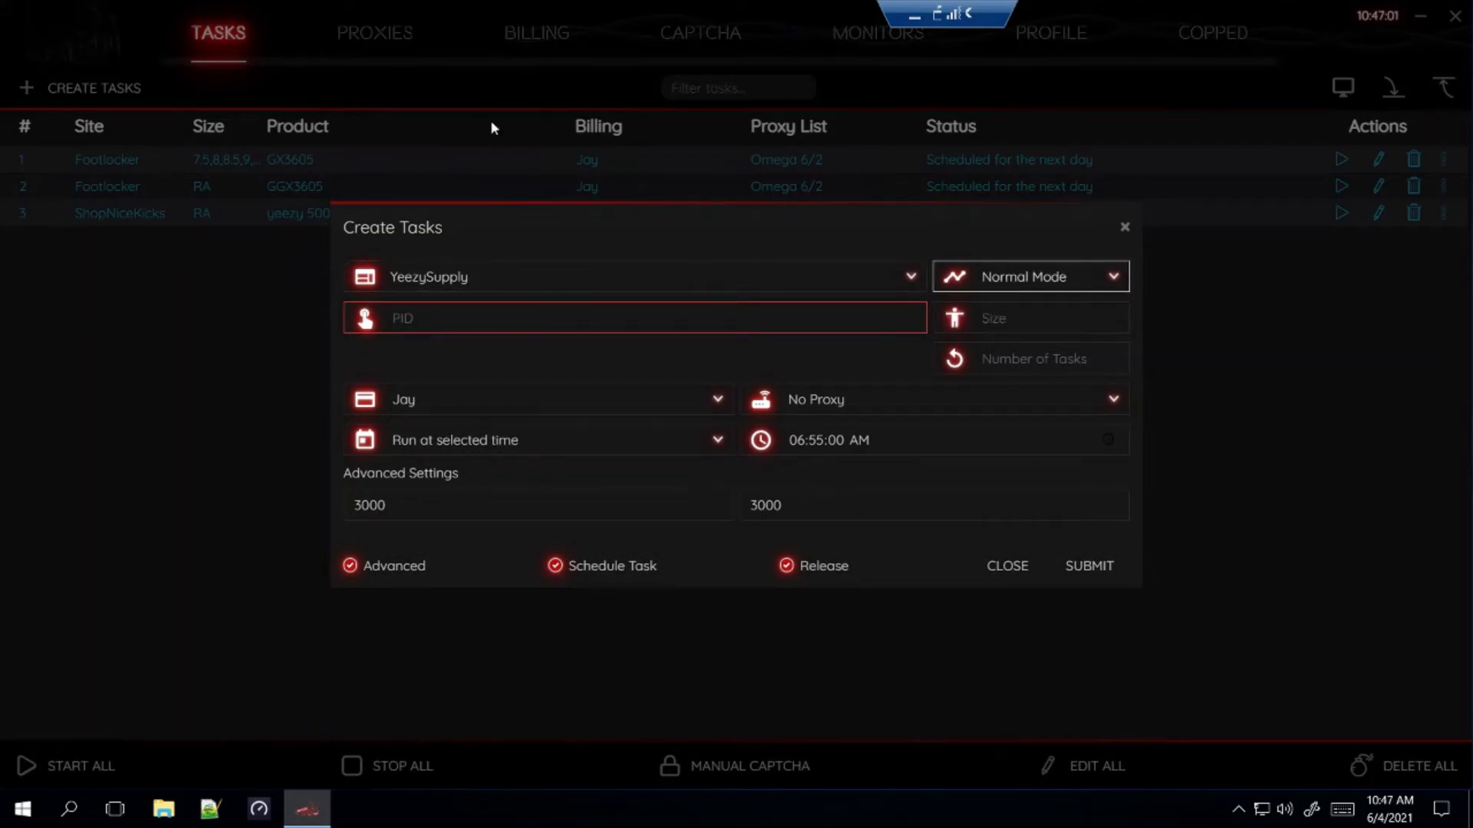
# Switch to the Word notes and check the PID listed for Adidas/YeezySupply tasks
pyautogui.click(456, 308)
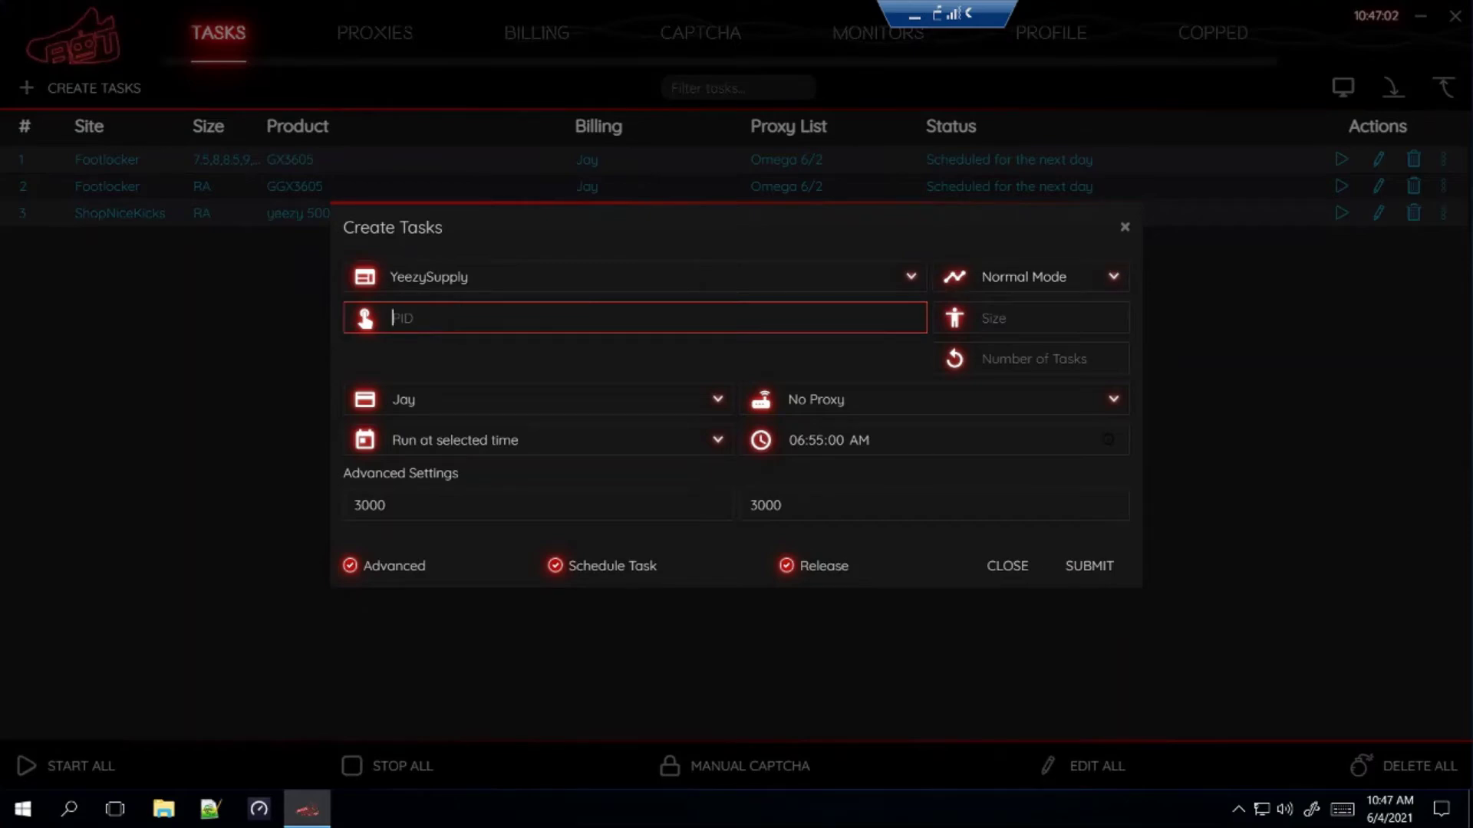
pyautogui.click(936, 19)
pyautogui.scroll(-4, 570, 460)
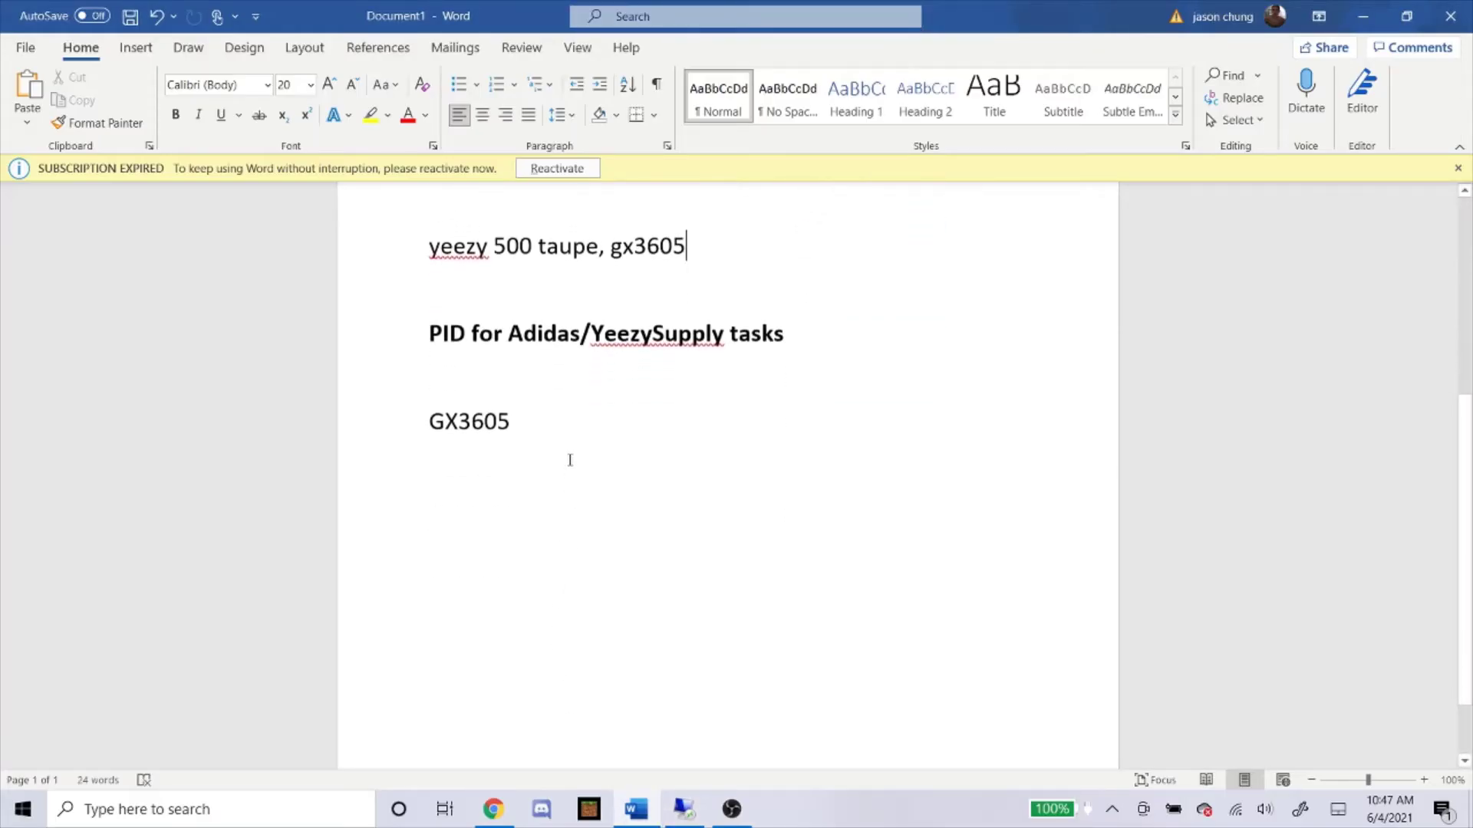
pyautogui.click(401, 421)
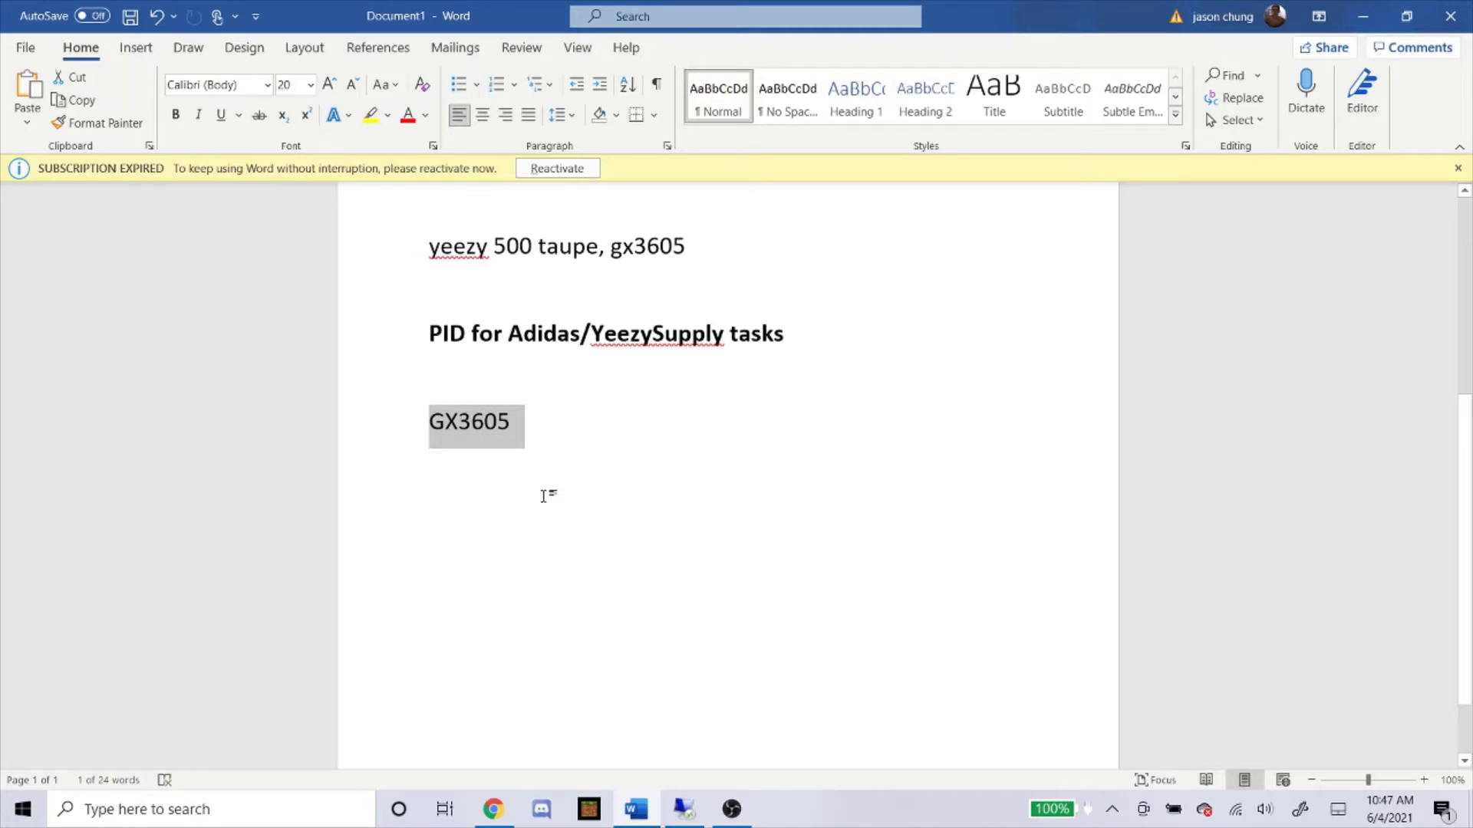
pyautogui.click(608, 459)
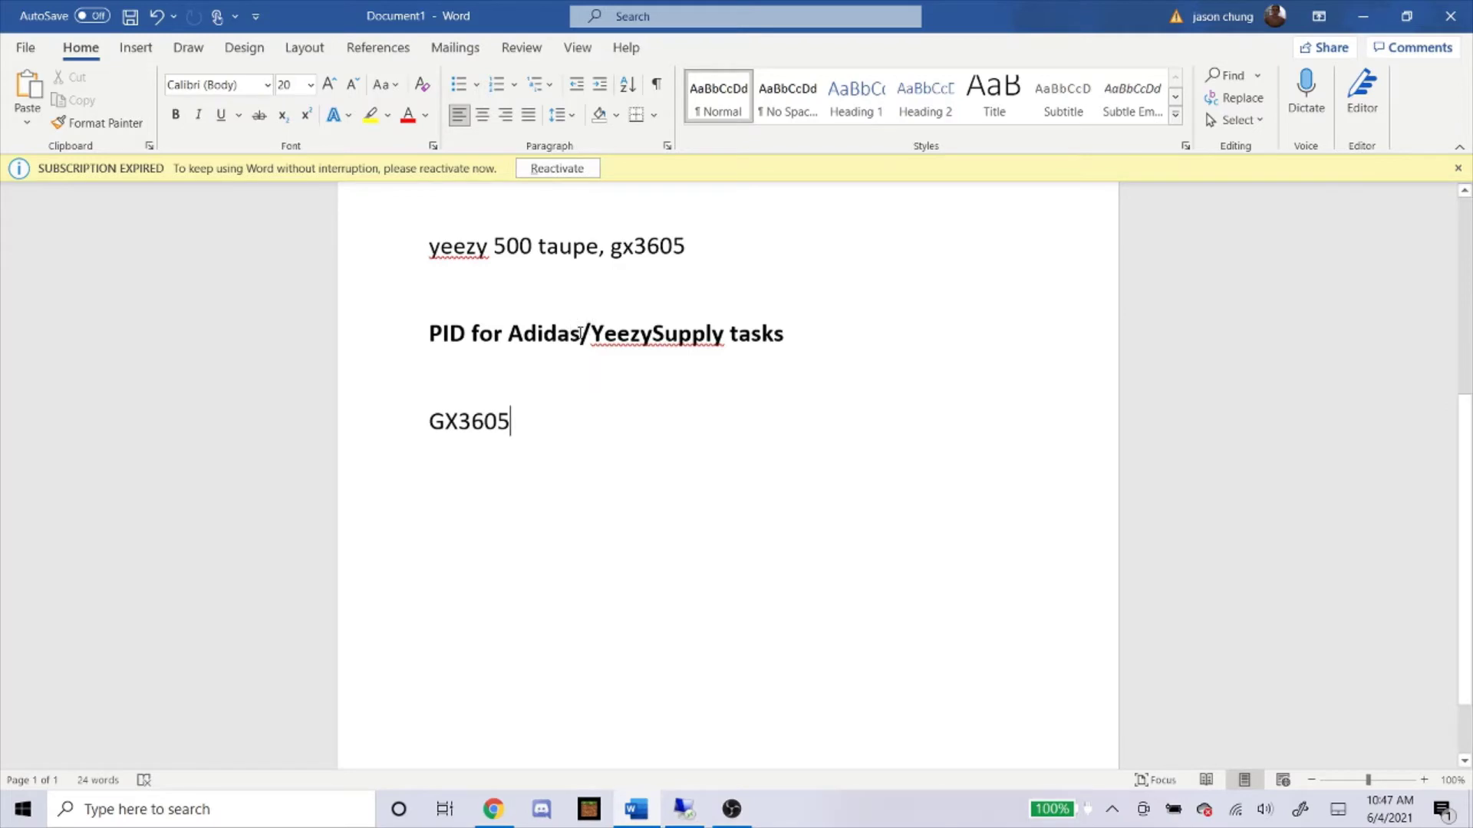
pyautogui.doubleClick(510, 333)
pyautogui.click(632, 385)
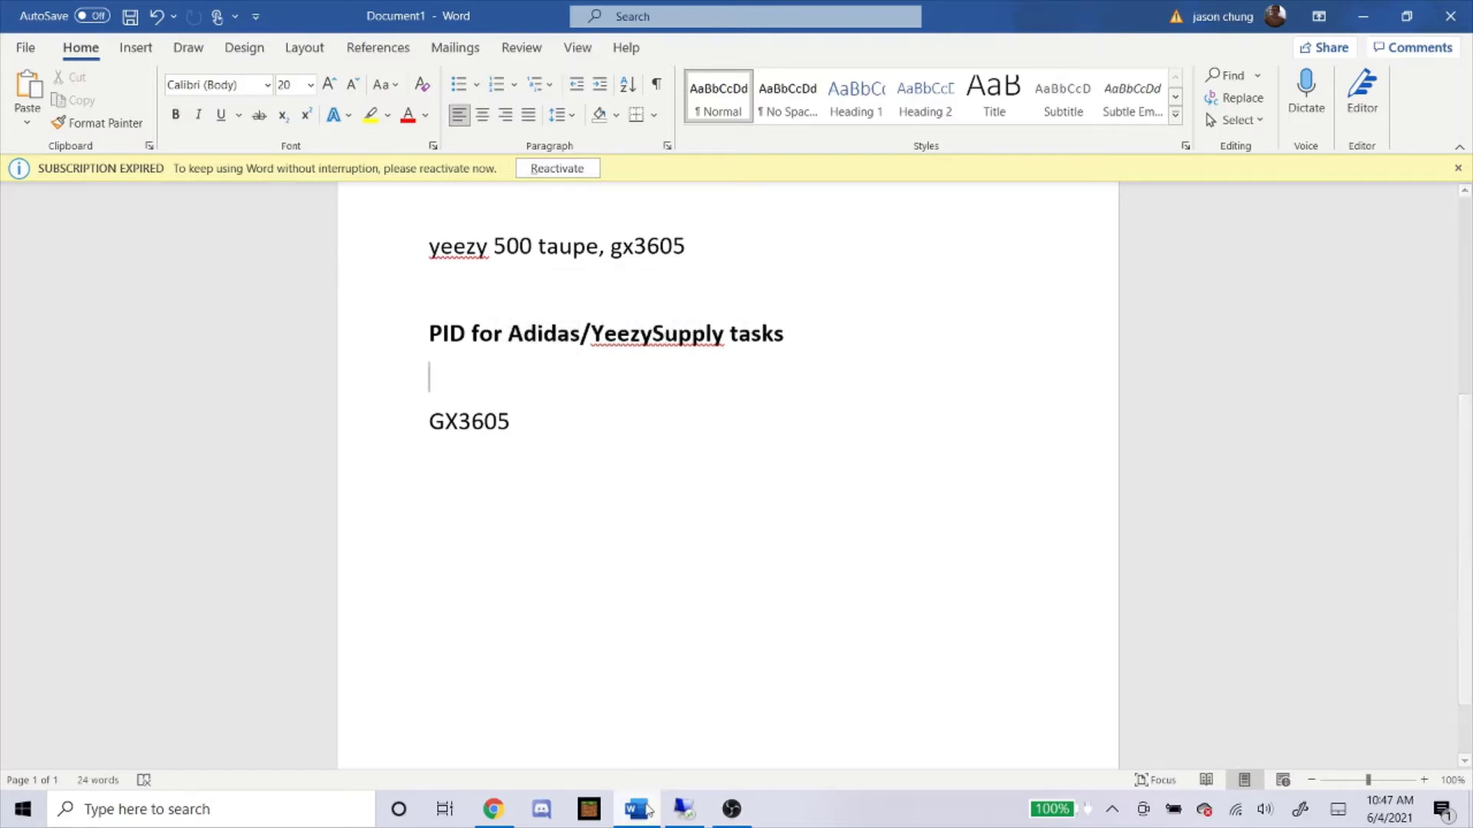
pyautogui.click(684, 808)
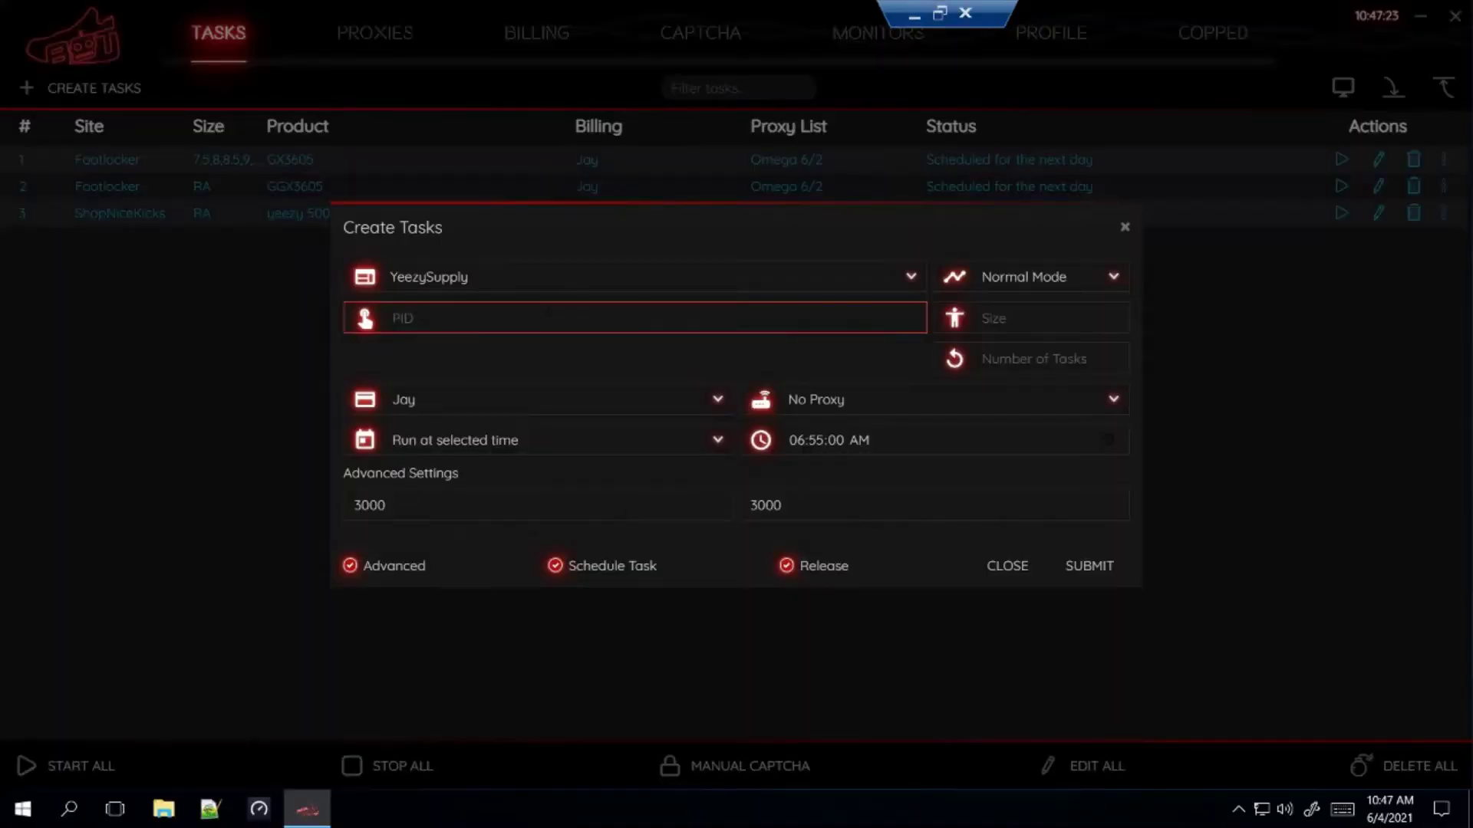
pyautogui.rightClick(548, 316)
pyautogui.click(606, 361)
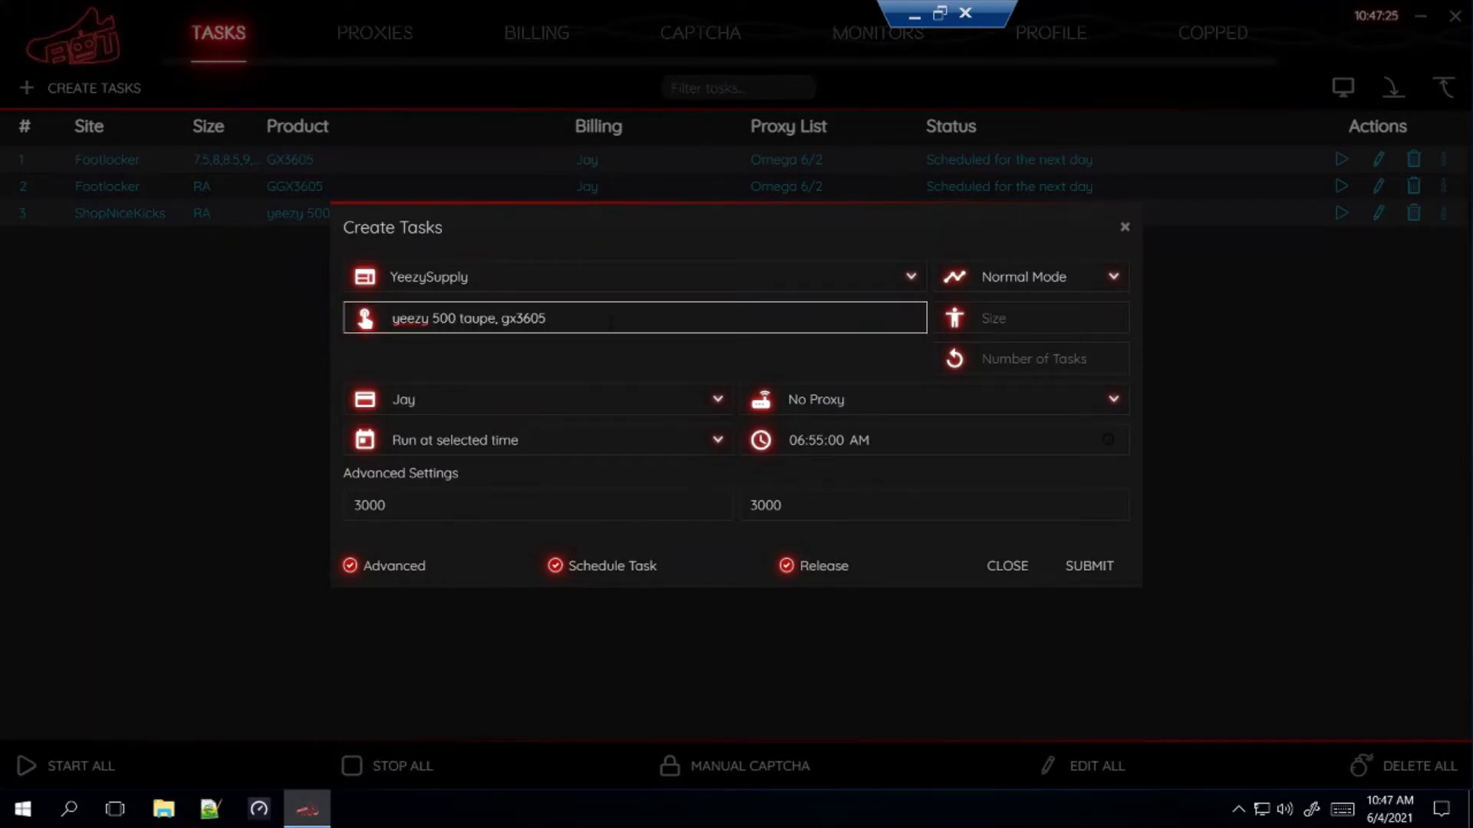
pyautogui.moveTo(612, 321); pyautogui.dragTo(391, 294)
pyautogui.press('BackSpace')
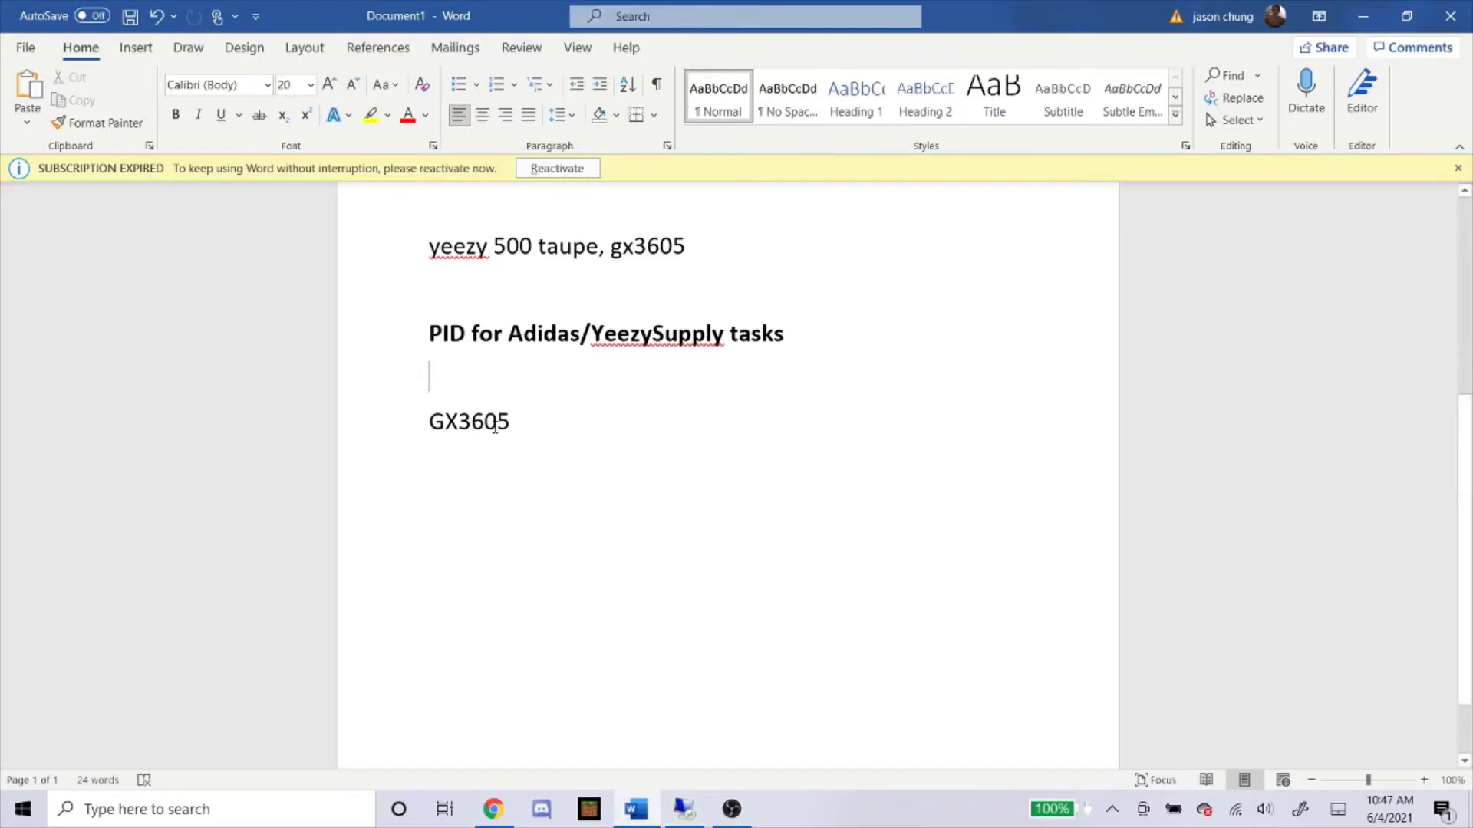
# Copy the PID GX3605 from the Word notes and paste it as the YeezySupply task's PID in the bot
pyautogui.doubleClick(497, 421)
pyautogui.rightClick(498, 421)
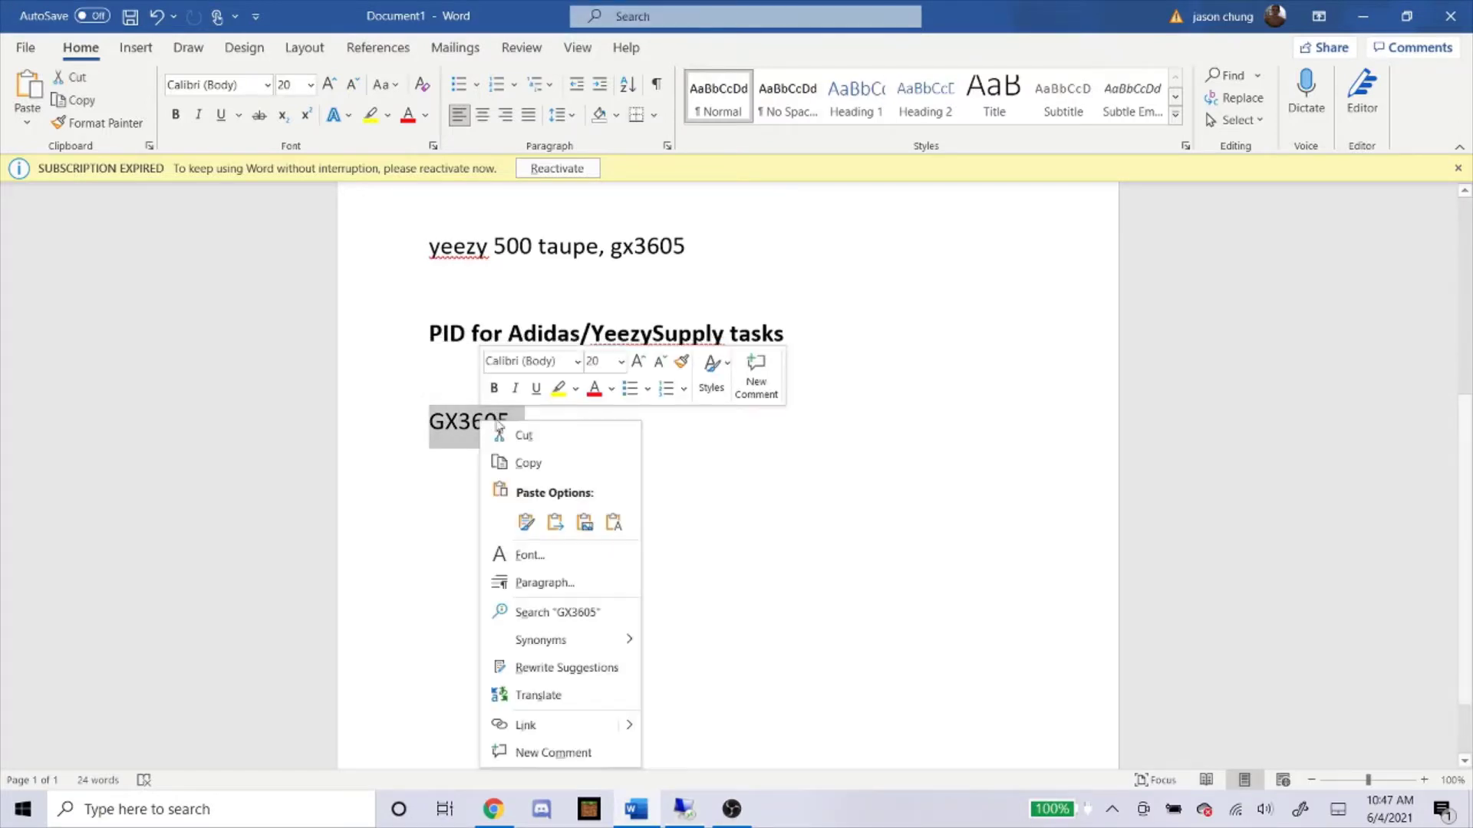
pyautogui.click(526, 463)
pyautogui.hotkey('alt', 'Tab')
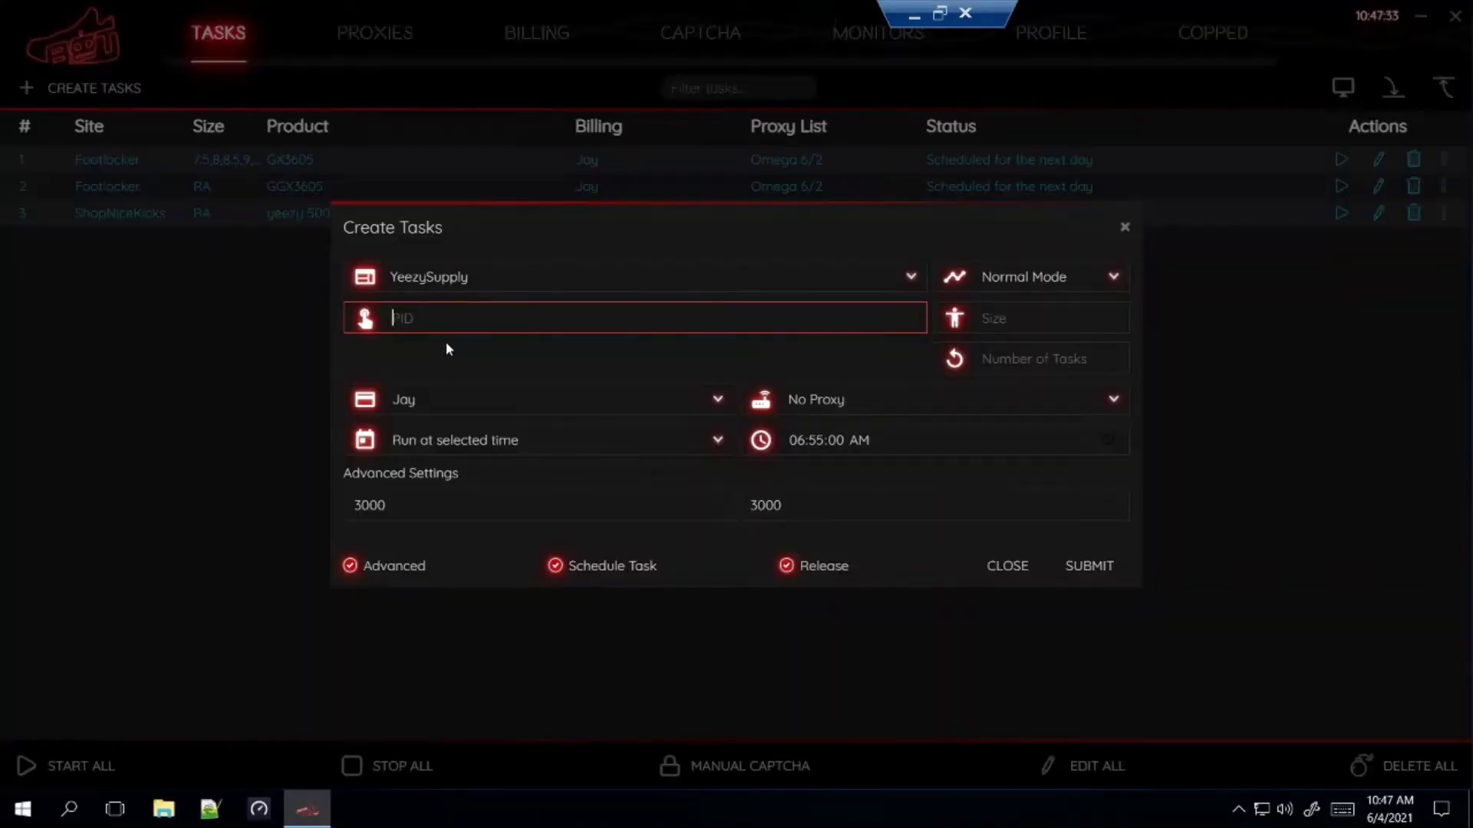
pyautogui.rightClick(453, 312)
pyautogui.click(489, 348)
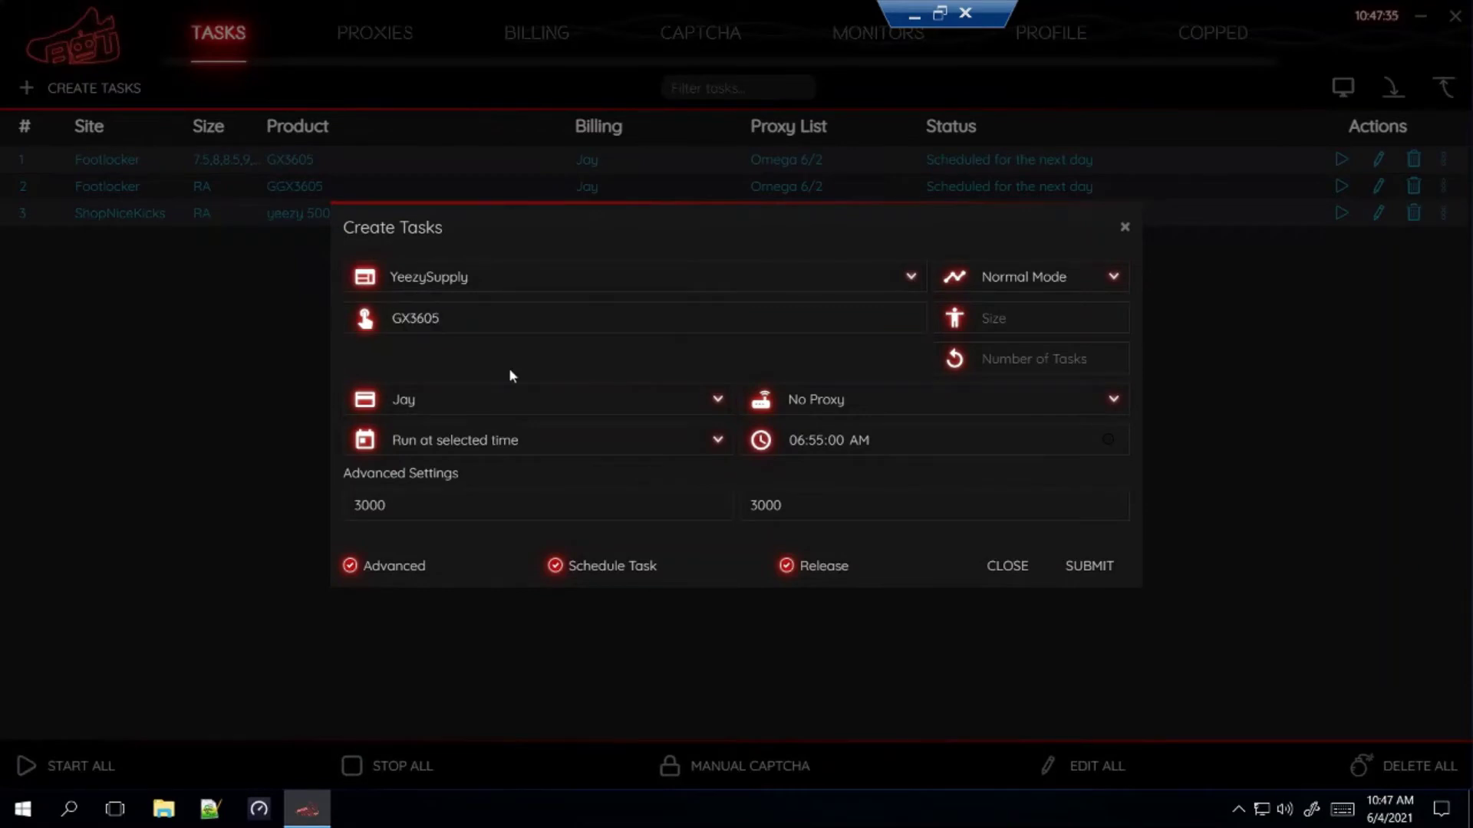
# Assign the Leaf US 6/2 proxy list to the YeezySupply task and set its scheduled start time to 06:00:00 AM
pyautogui.click(835, 412)
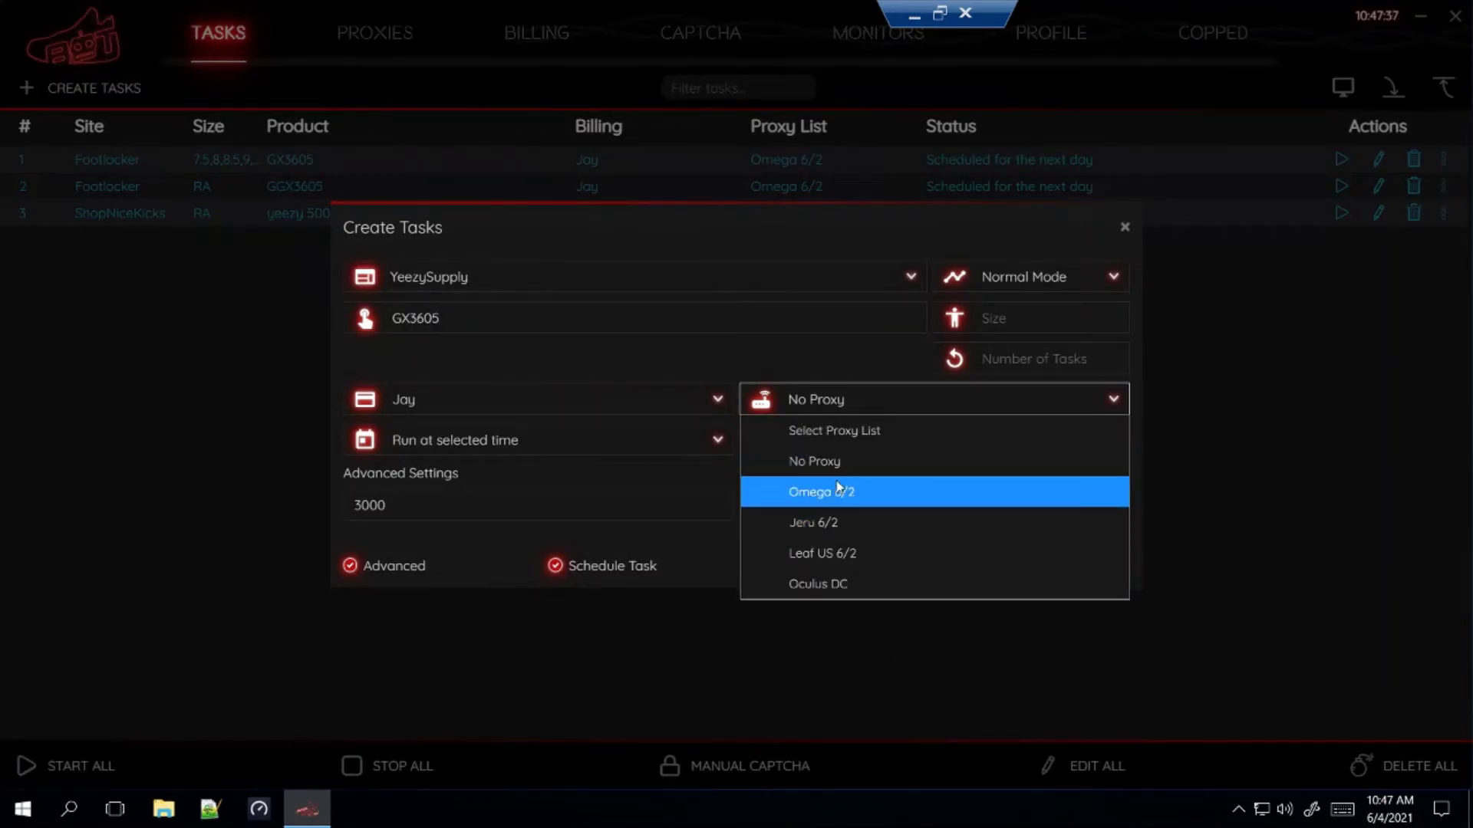
pyautogui.click(868, 559)
pyautogui.click(699, 356)
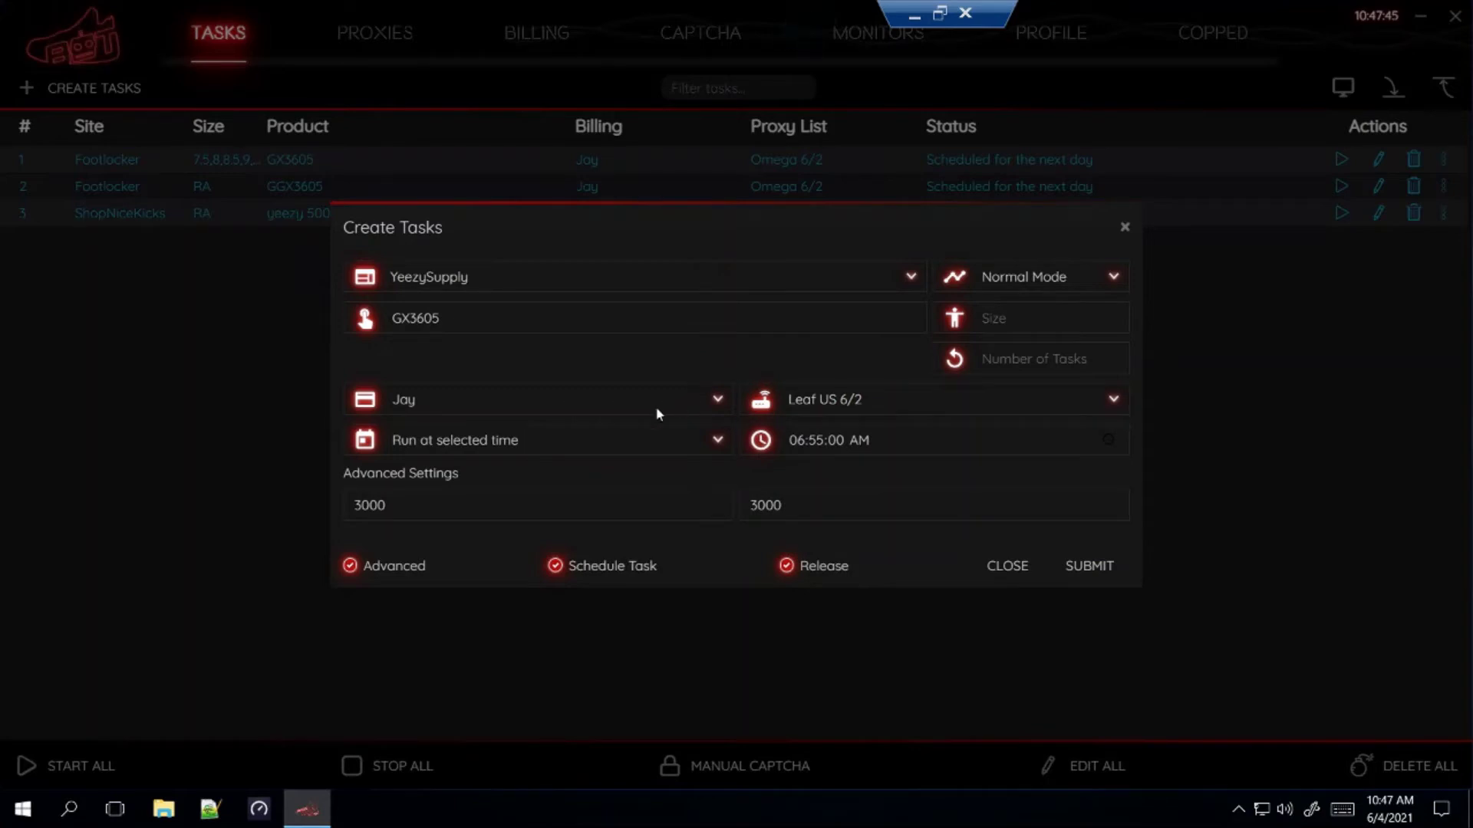
pyautogui.click(814, 443)
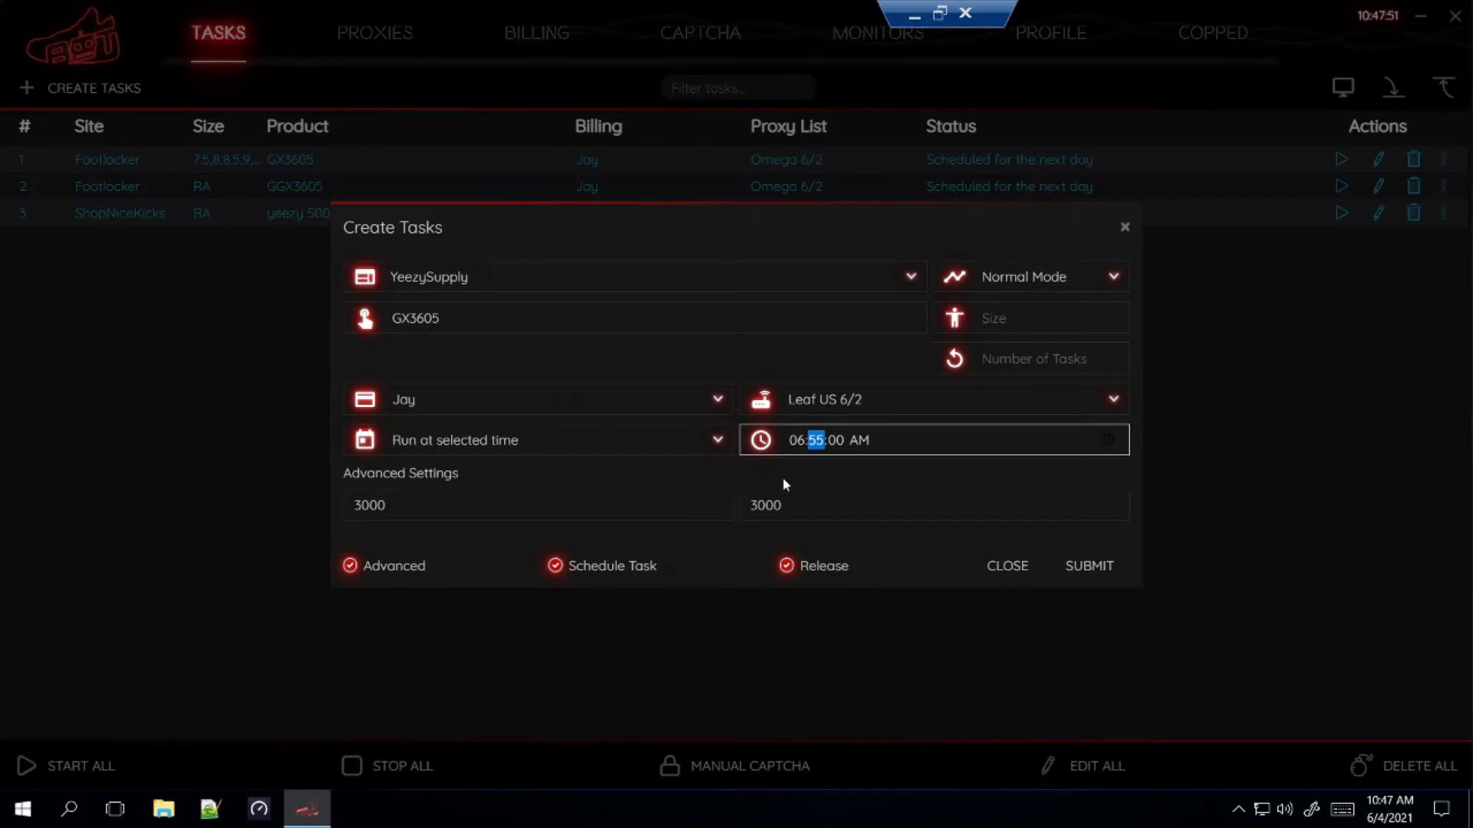
pyautogui.write('00')
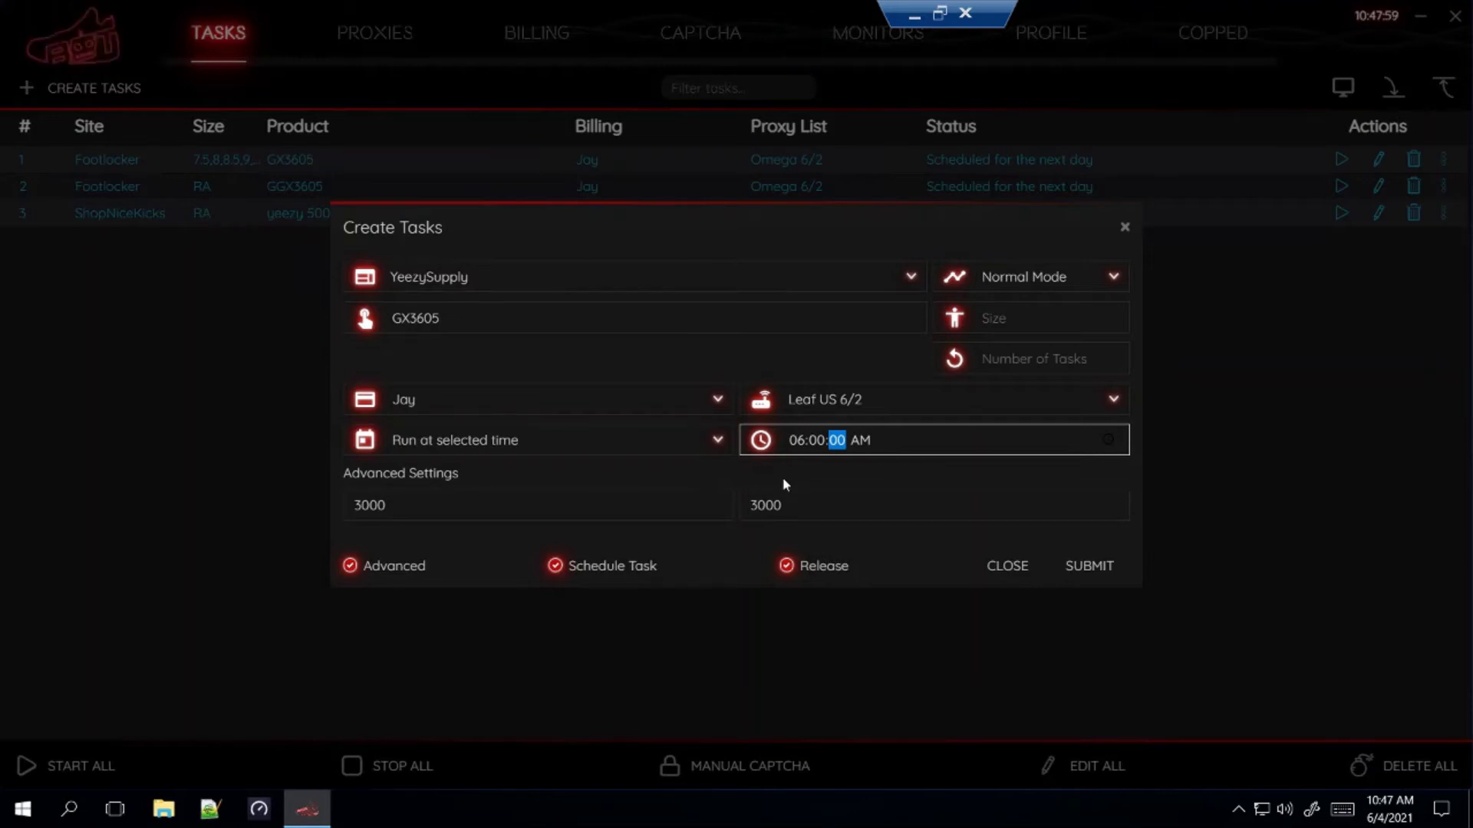
pyautogui.click(617, 357)
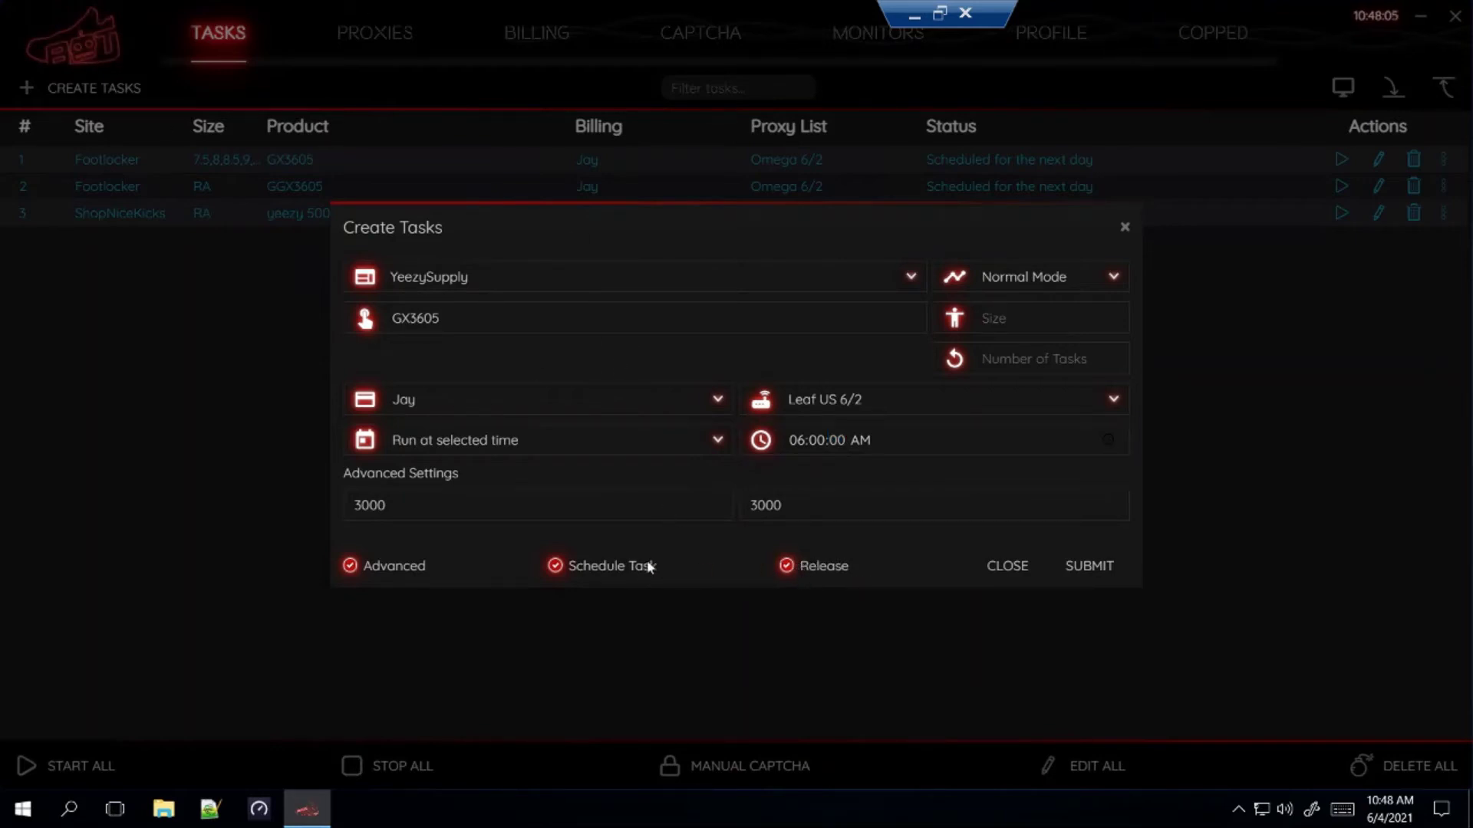
# Clear the custom monitor and restock timeouts, and submit the YeezySupply task, closing the creation form
pyautogui.click(403, 564)
pyautogui.click(425, 533)
pyautogui.click(429, 505)
pyautogui.moveTo(430, 505); pyautogui.dragTo(307, 489)
pyautogui.press('BackSpace')
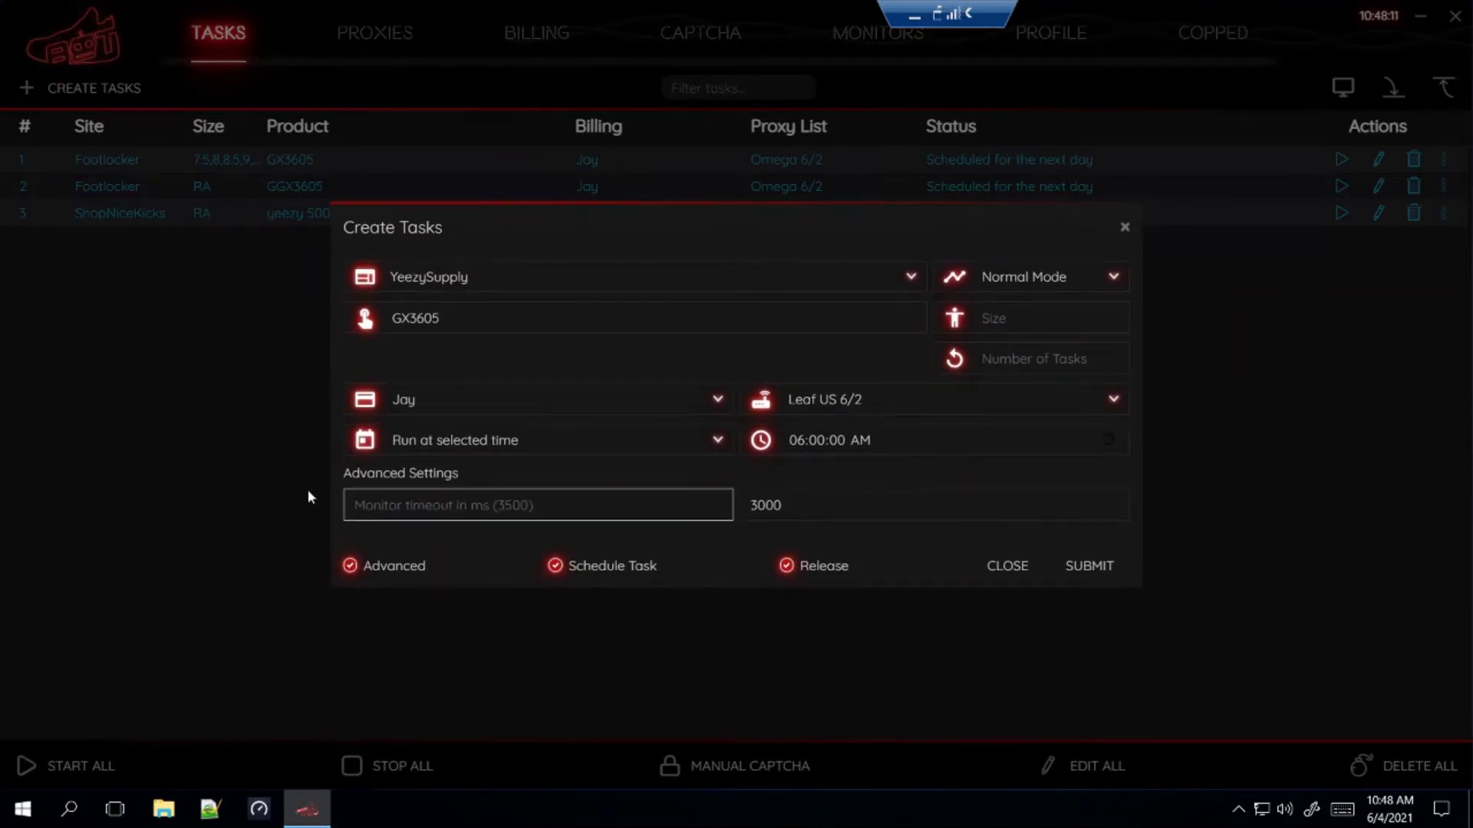
pyautogui.press('Tab')
pyautogui.press('BackSpace')
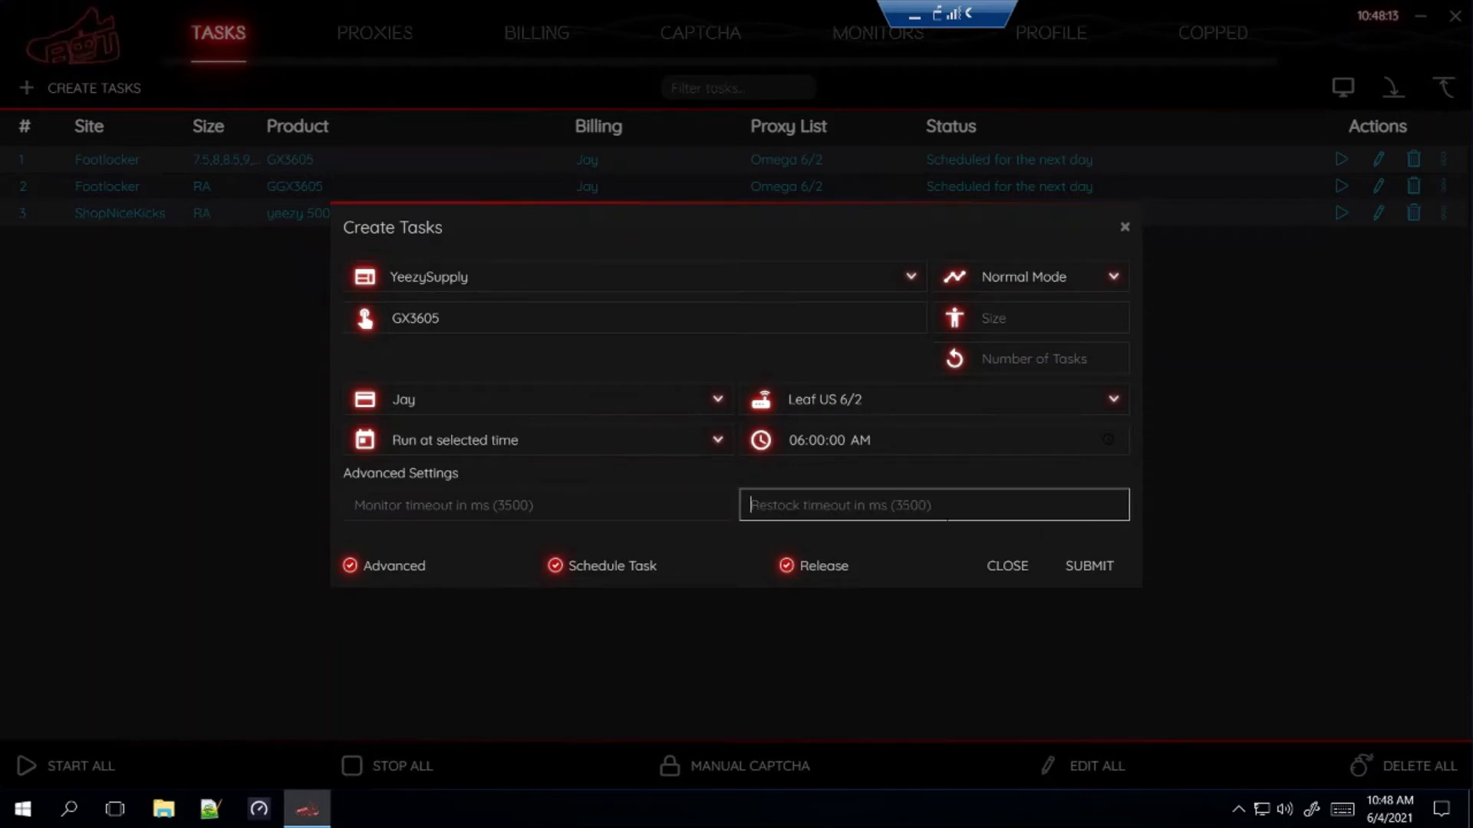
pyautogui.click(1093, 567)
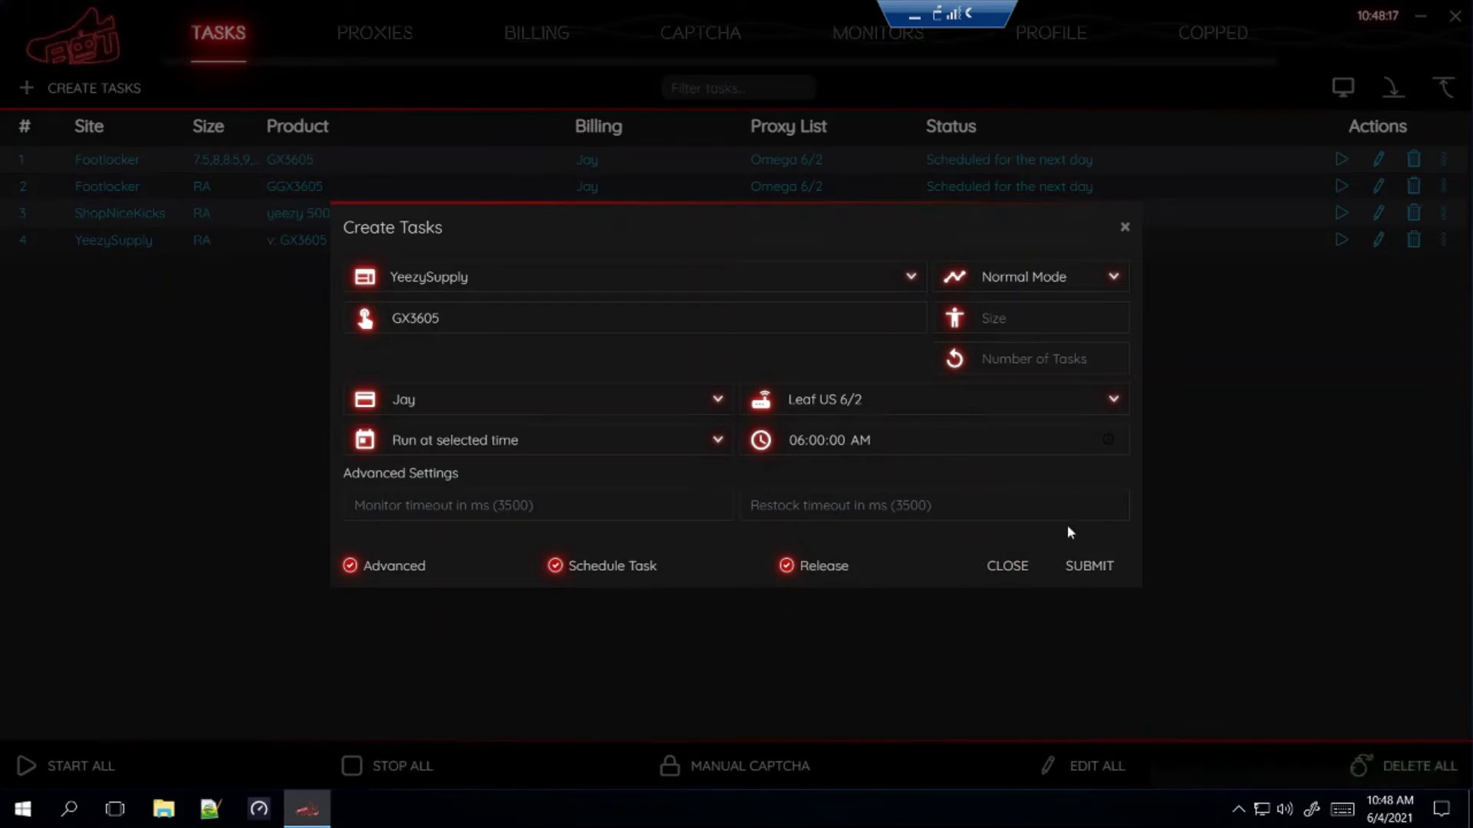
pyautogui.click(1023, 575)
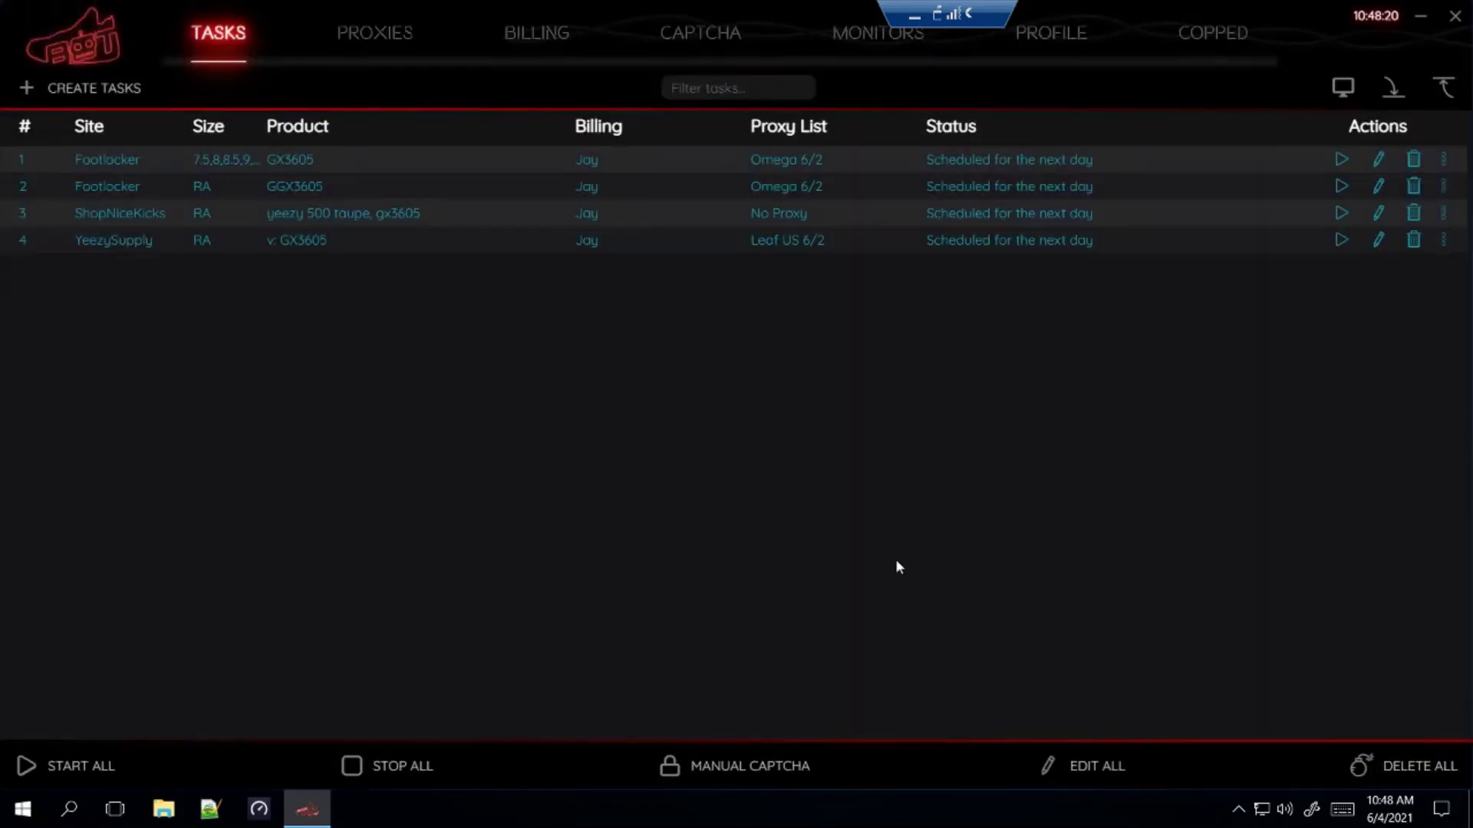
# Open the DemandWare v3 advanced captcha solver for YeezySupply without a proxy
pyautogui.click(694, 50)
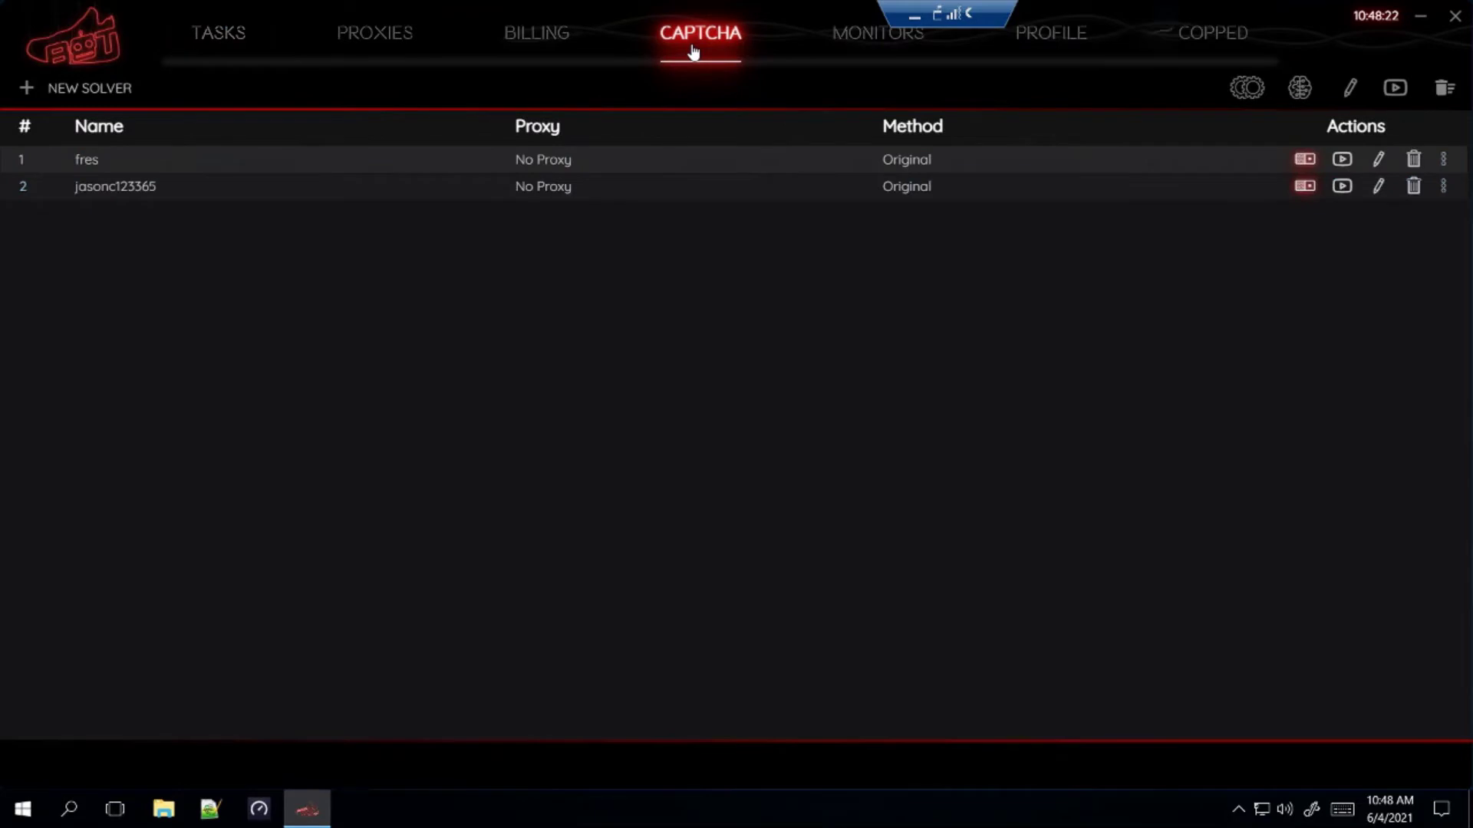
pyautogui.click(1299, 89)
pyautogui.click(577, 391)
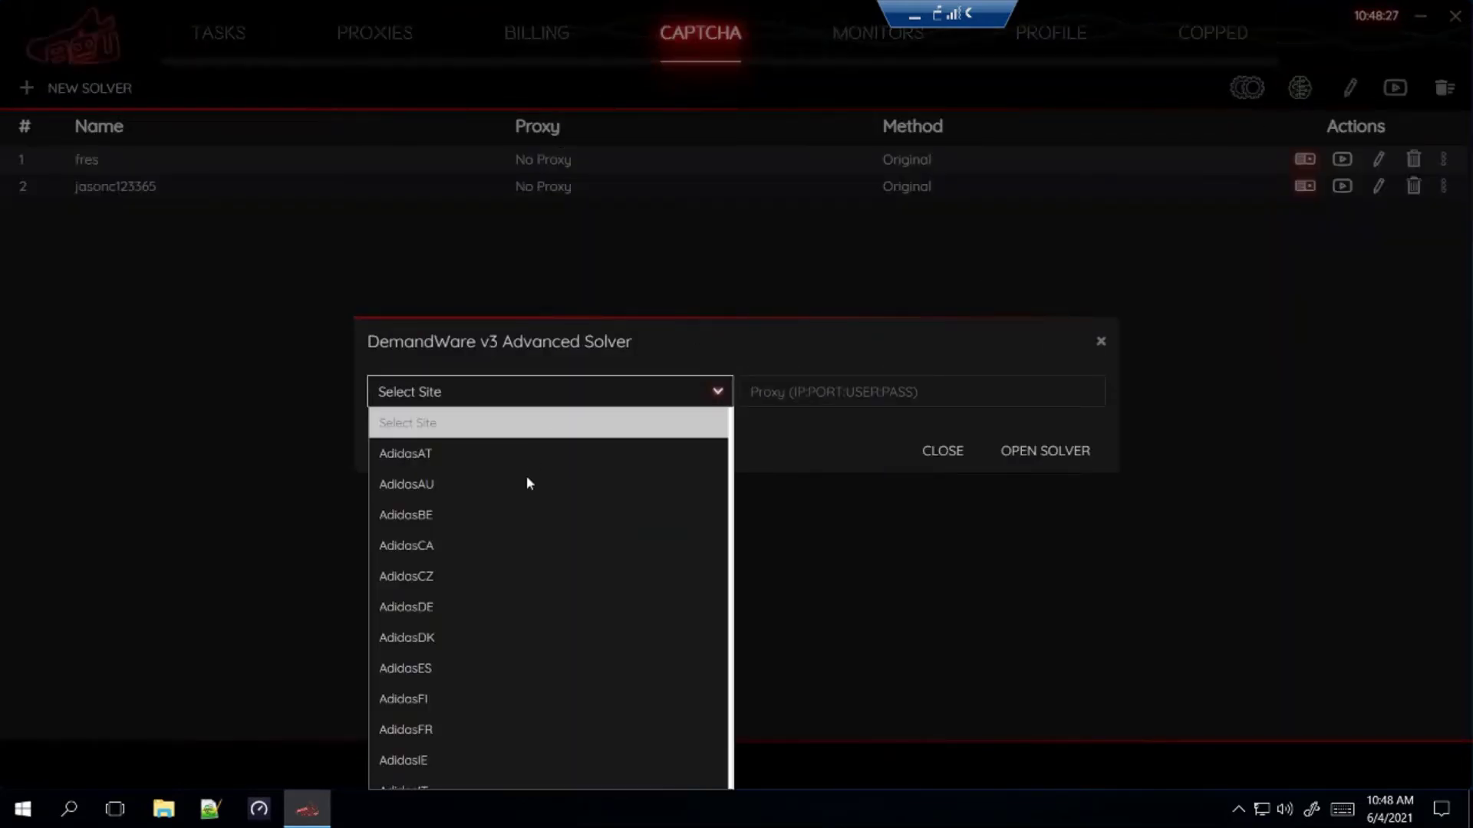
pyautogui.scroll(-10, 529, 552)
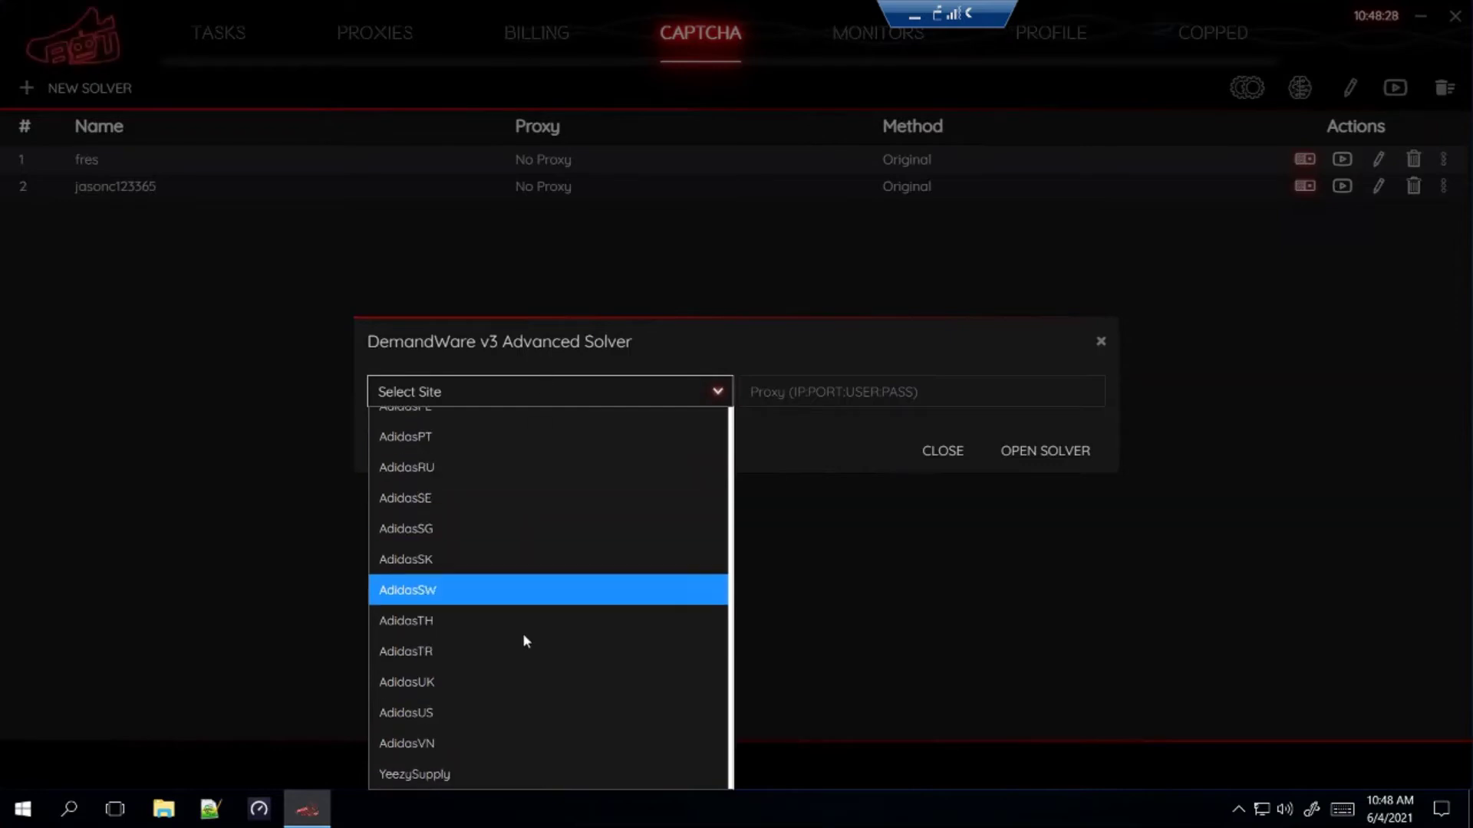
pyautogui.click(477, 769)
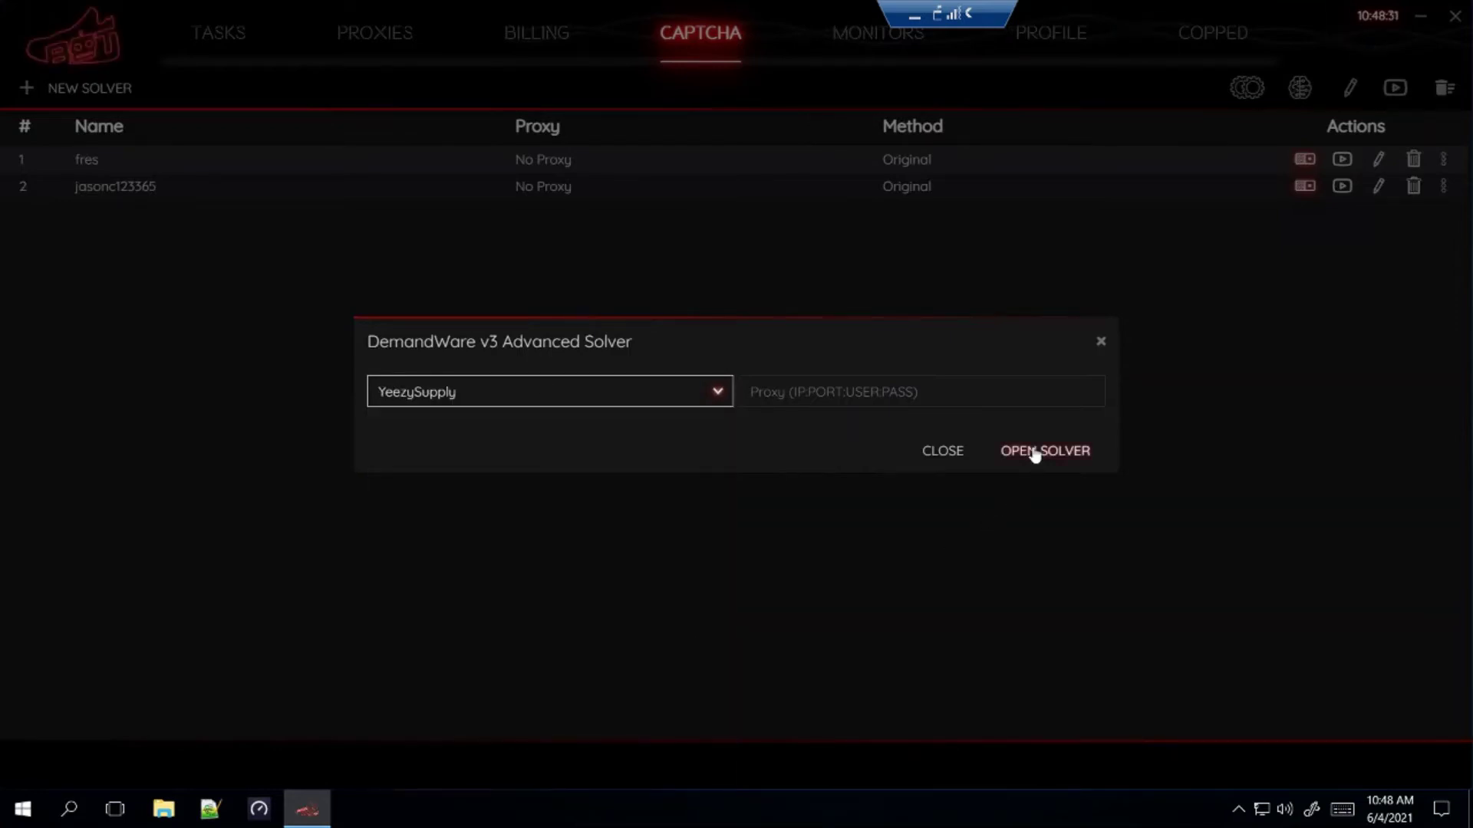
pyautogui.click(896, 381)
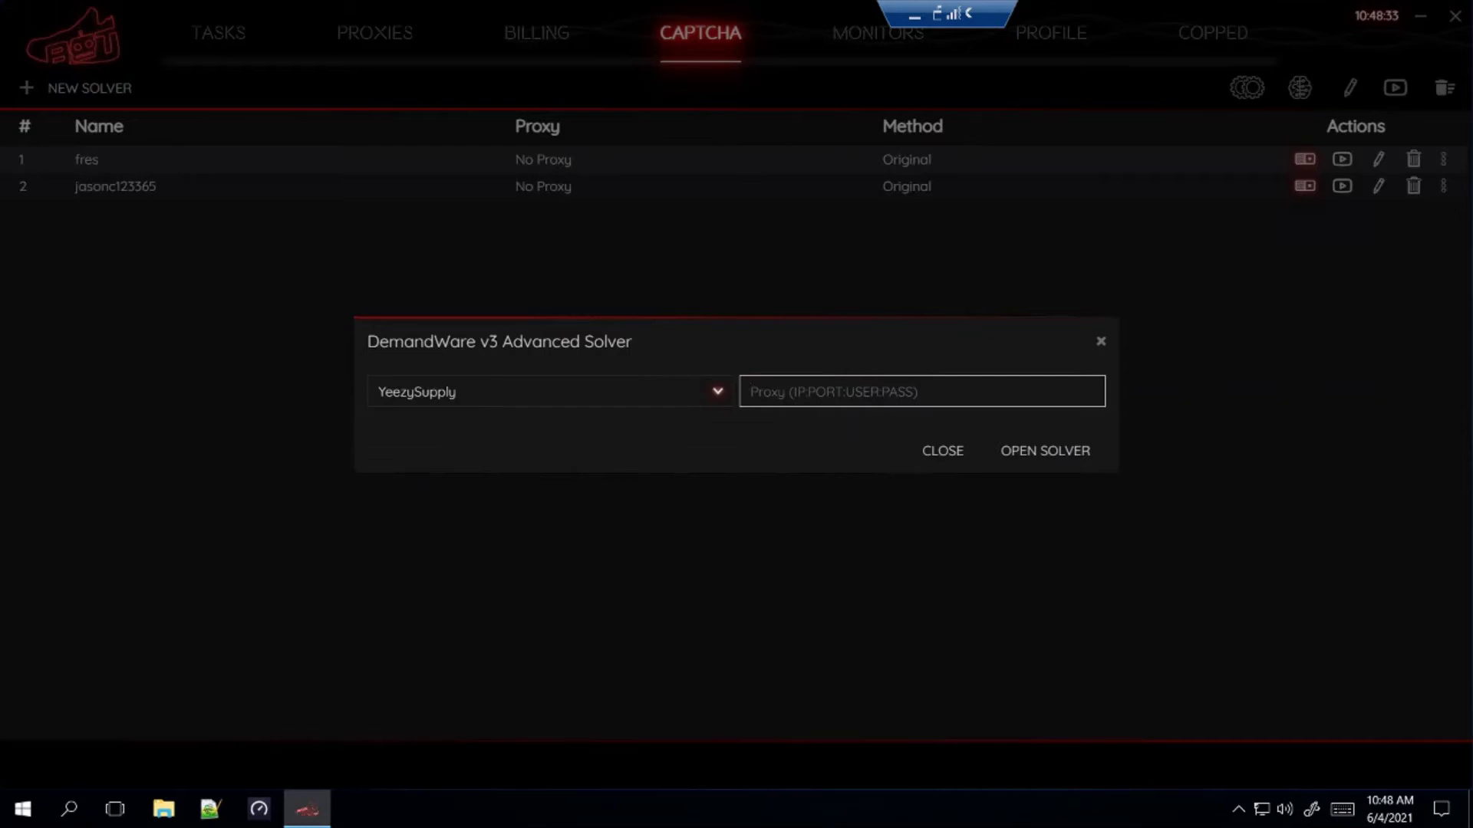
pyautogui.click(1027, 461)
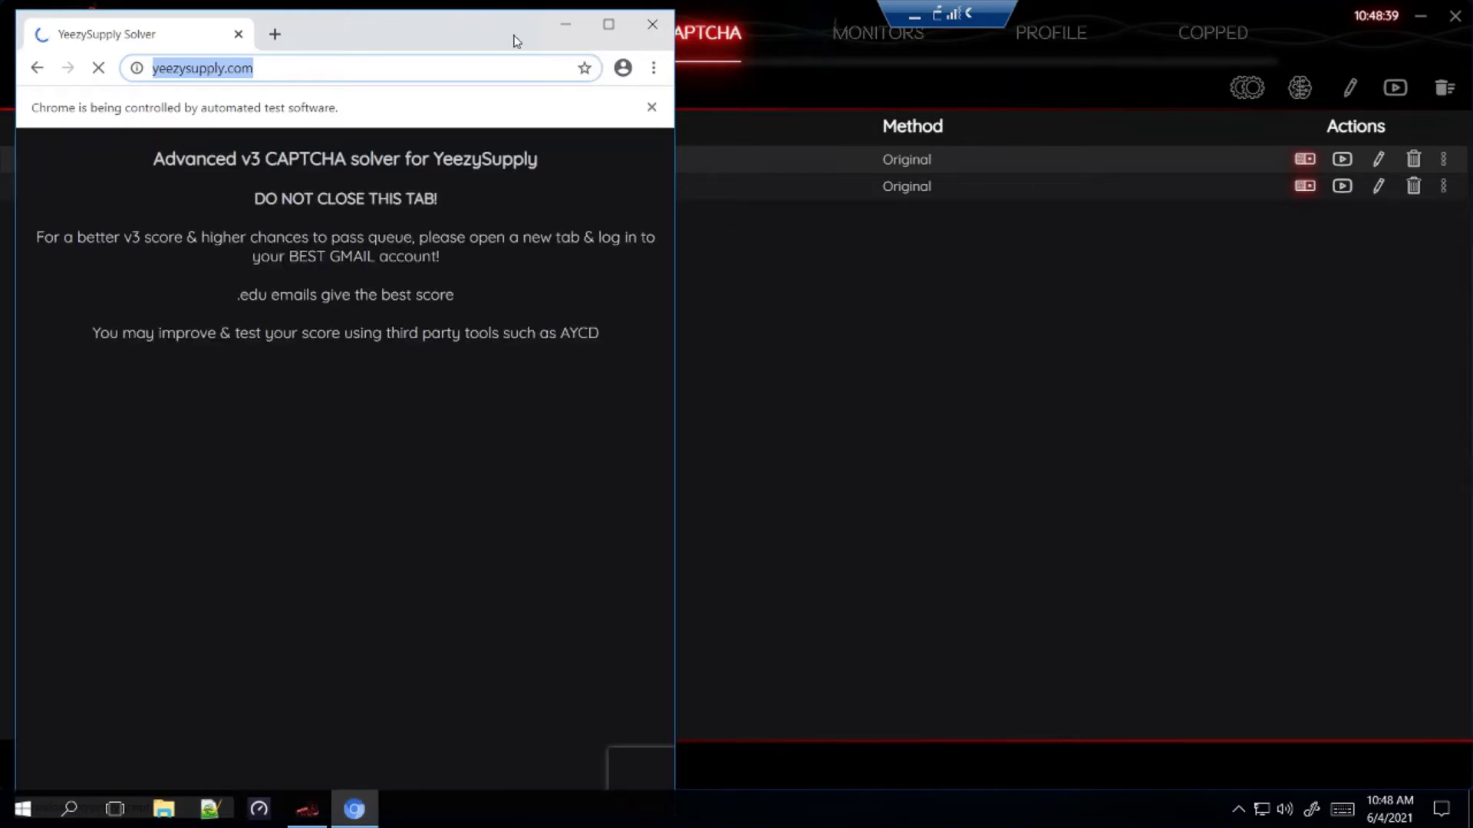
# Open Gmail's sign-in page from a new tab in the solver browser, keeping the YeezySupply Solver tab open
pyautogui.moveTo(514, 40); pyautogui.dragTo(749, 58)
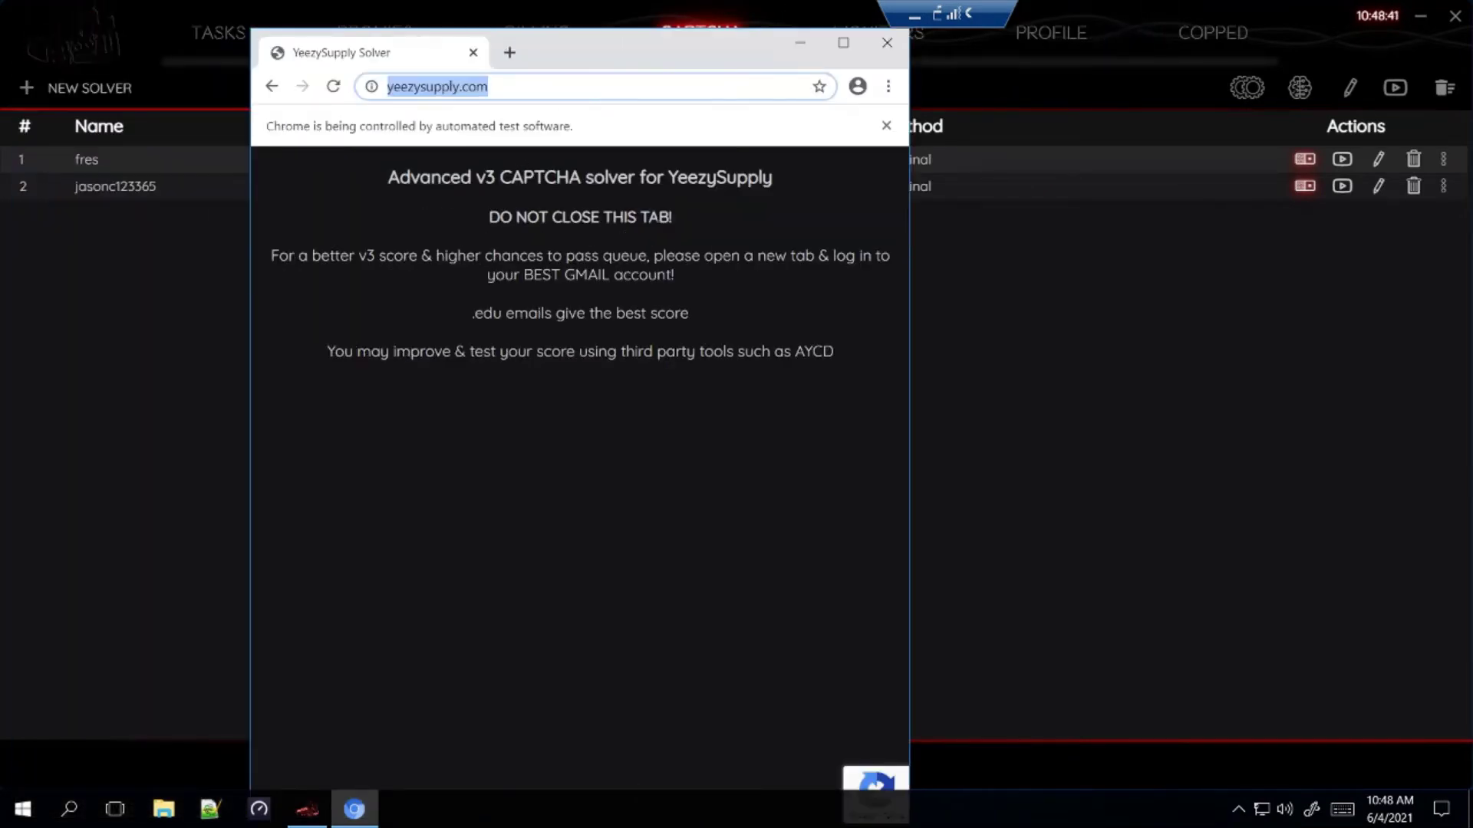
pyautogui.click(511, 53)
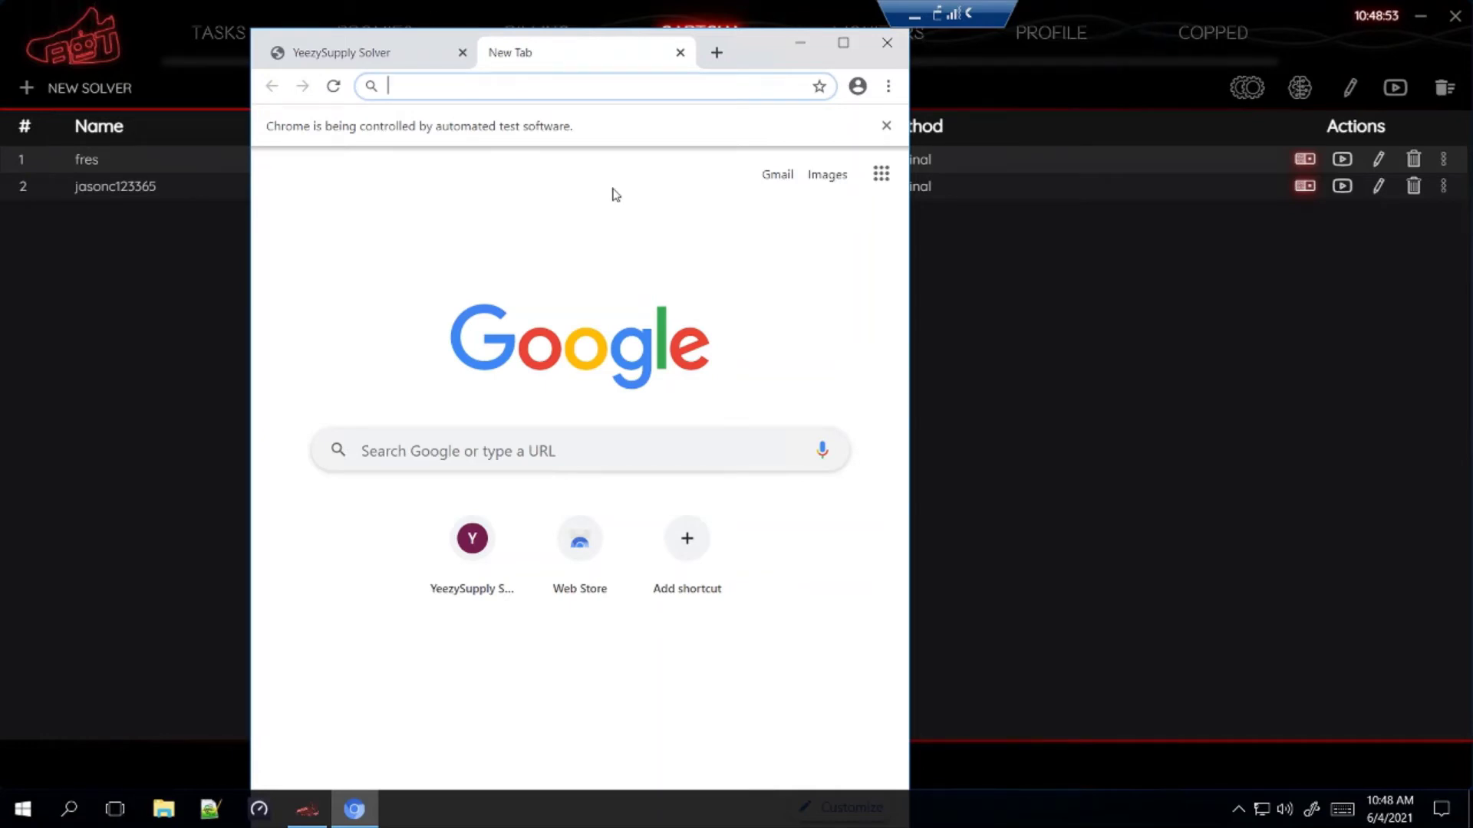
pyautogui.click(330, 53)
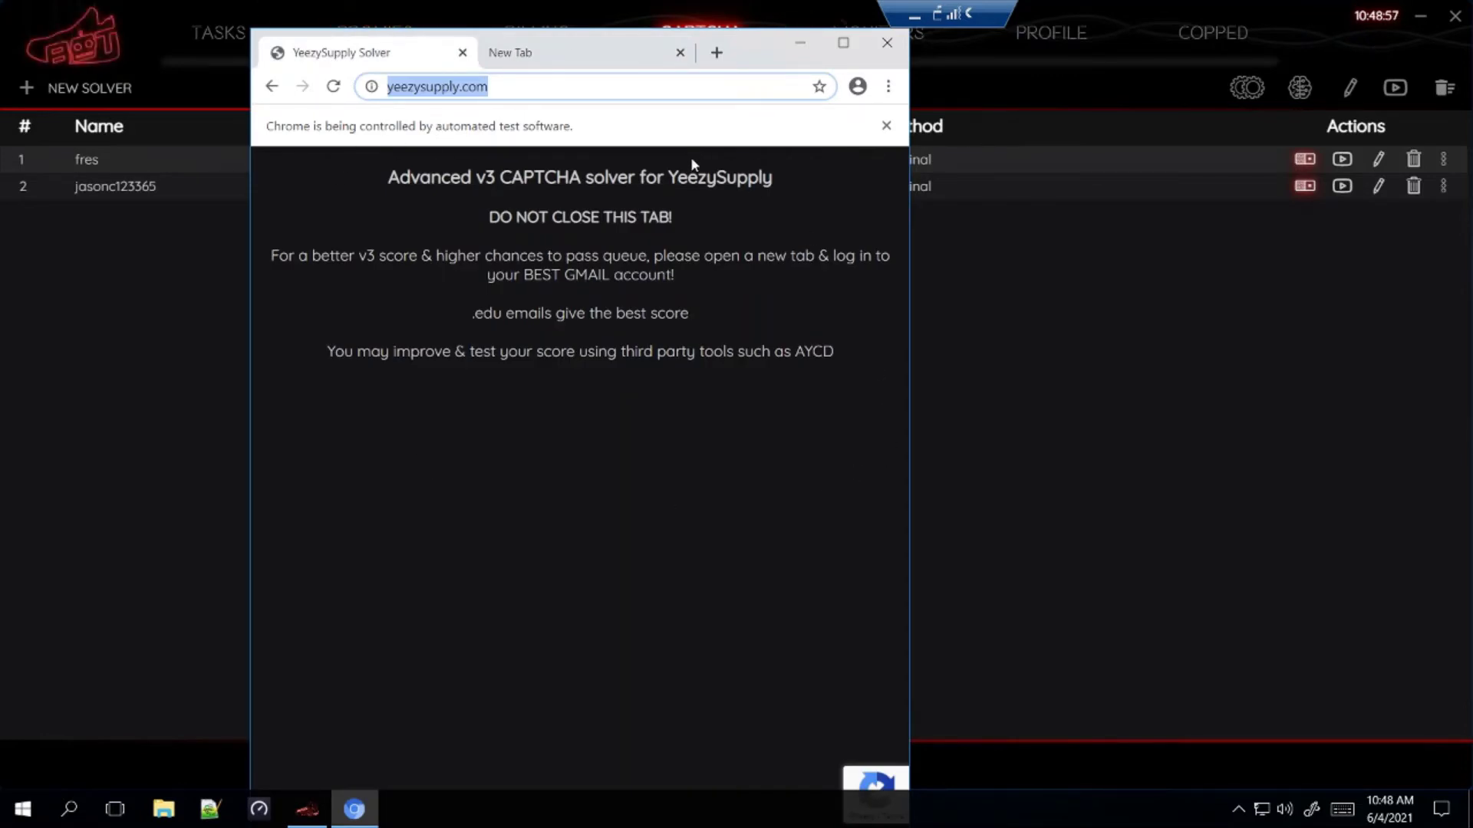
pyautogui.click(506, 53)
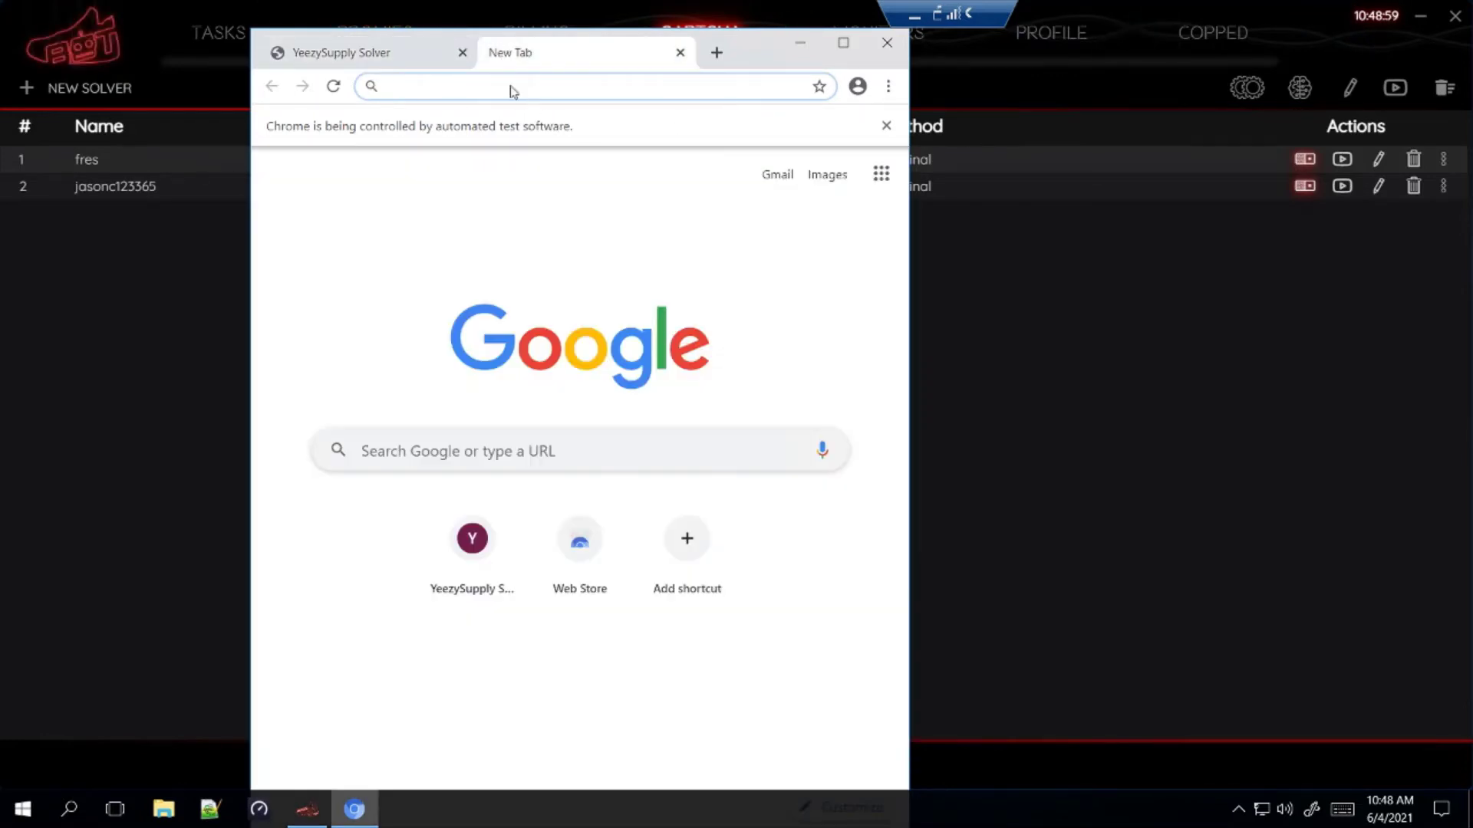
pyautogui.click(380, 52)
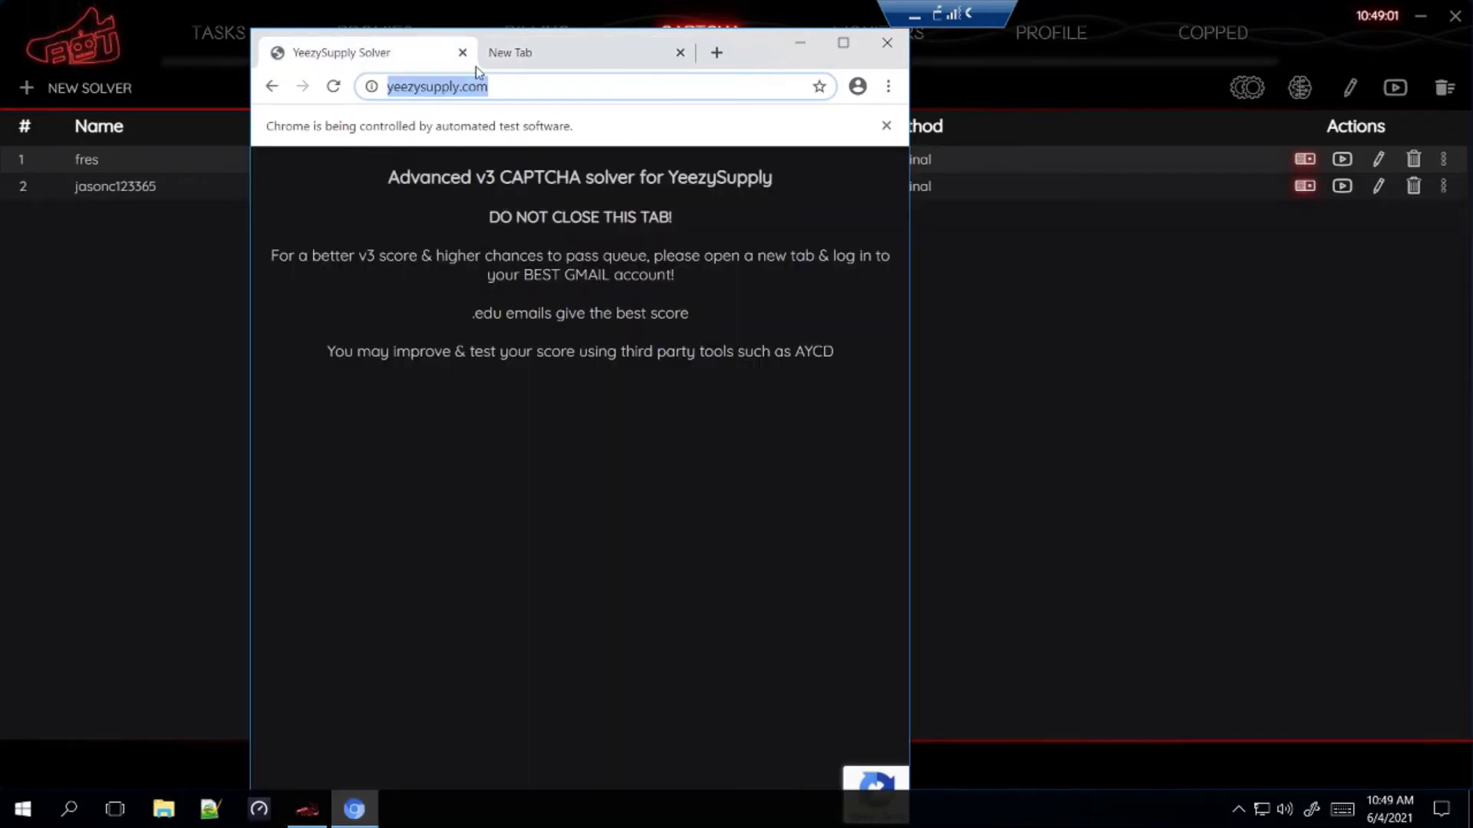
pyautogui.click(564, 46)
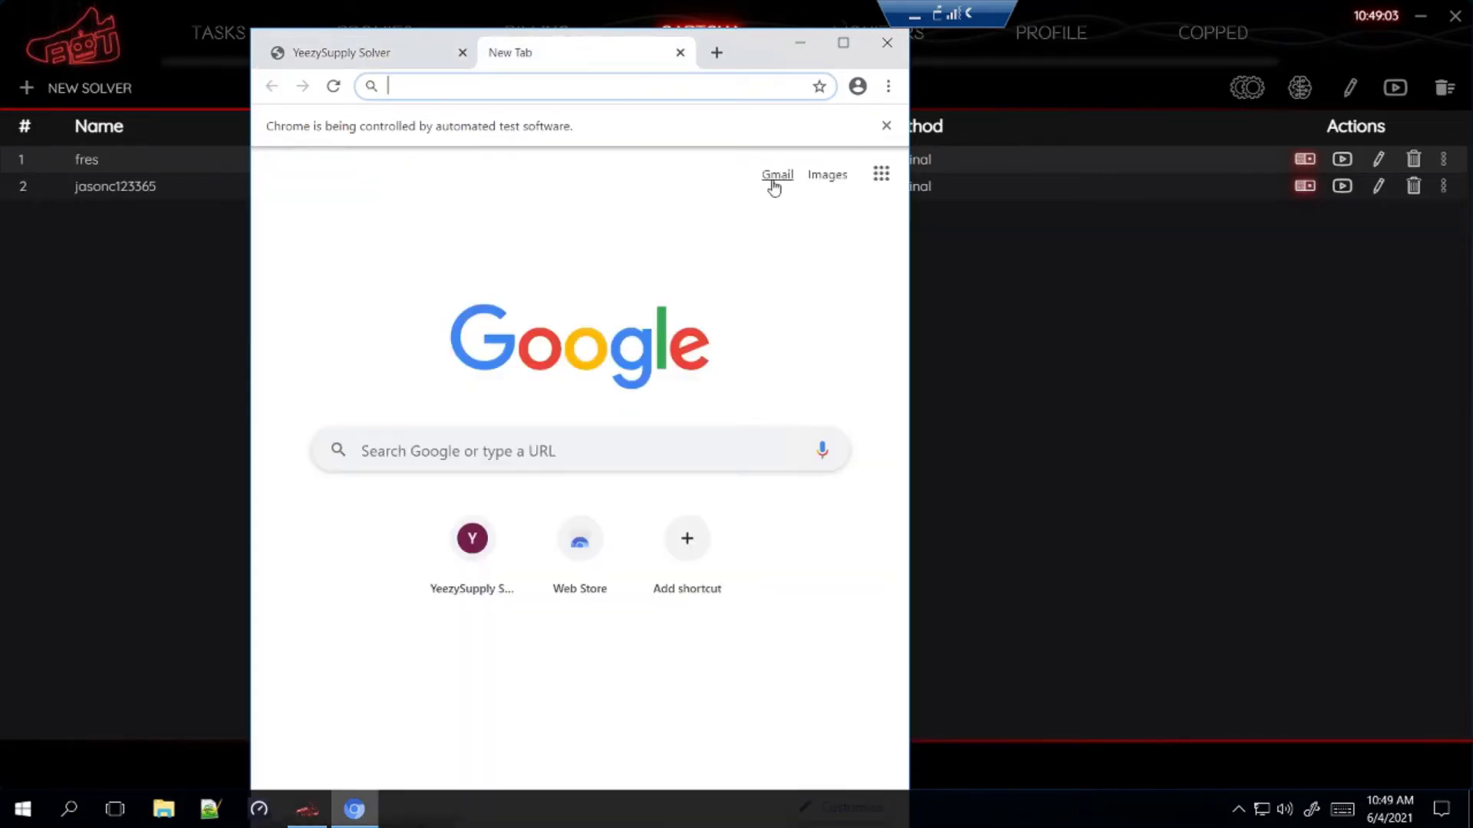
pyautogui.click(776, 177)
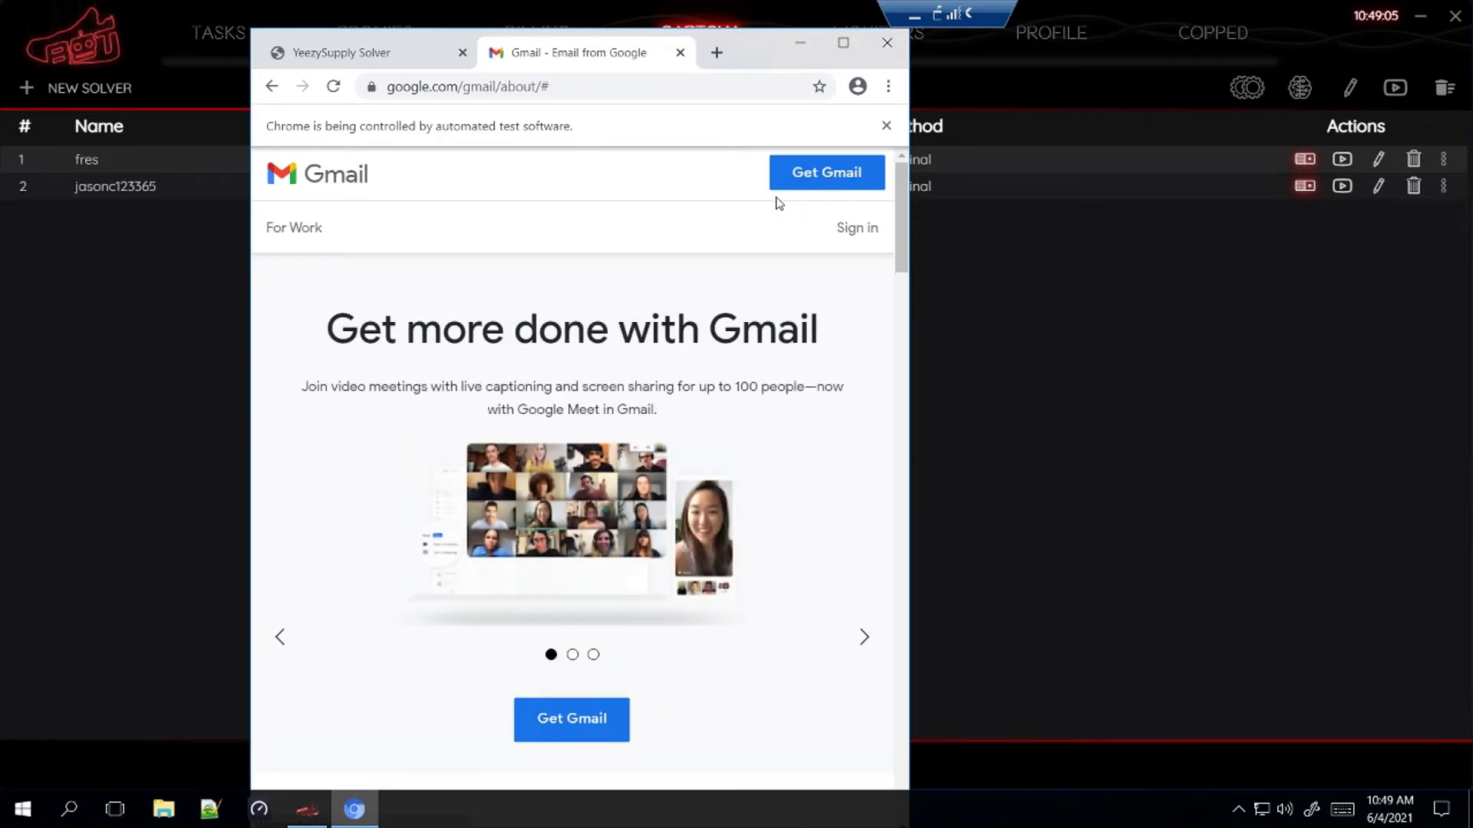
pyautogui.click(867, 235)
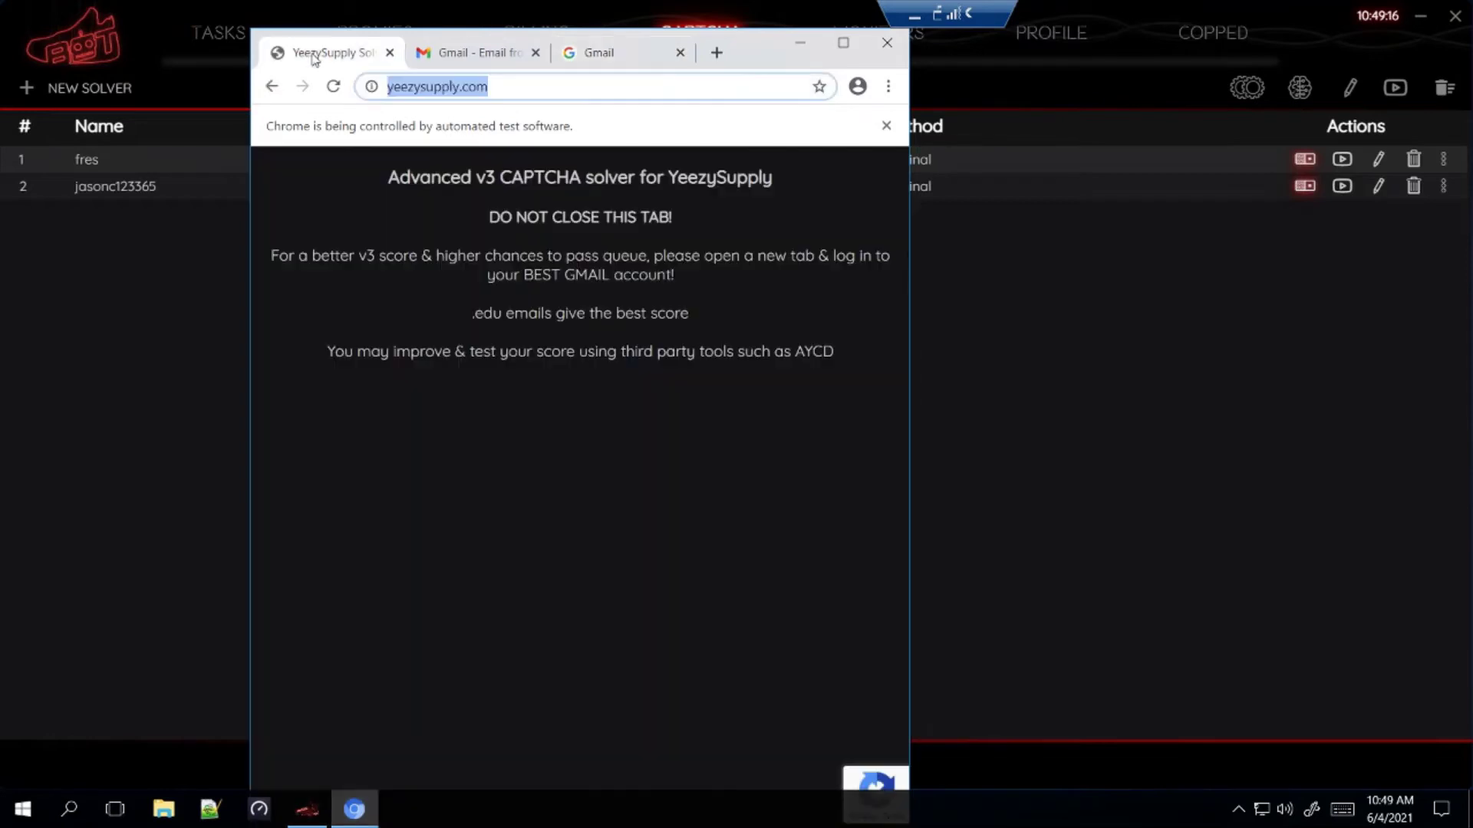
# Return to the YeezySupply Solver tab, minimize the solver browser and go back to the bot's task list
pyautogui.click(314, 54)
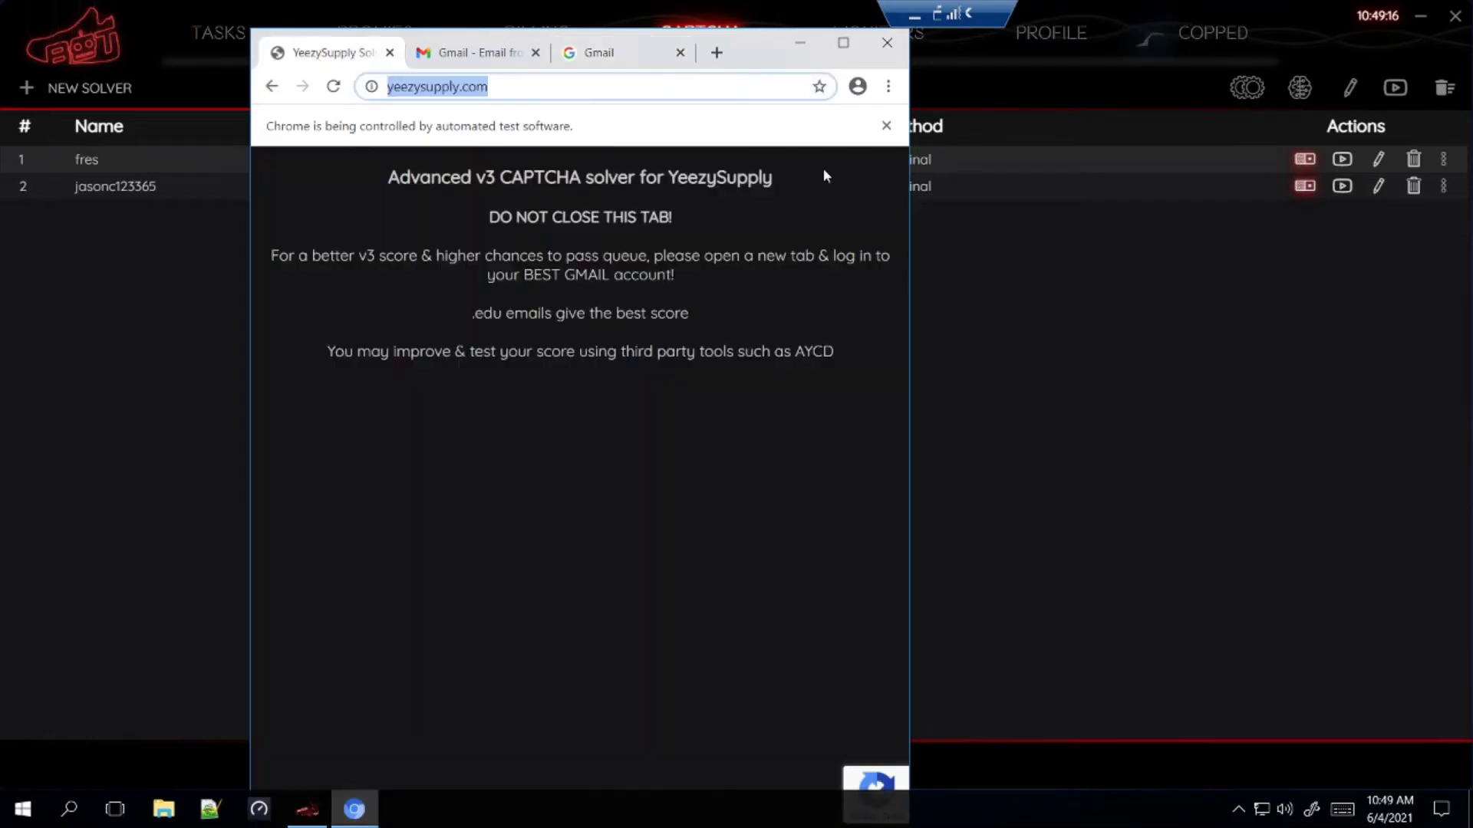
pyautogui.click(800, 43)
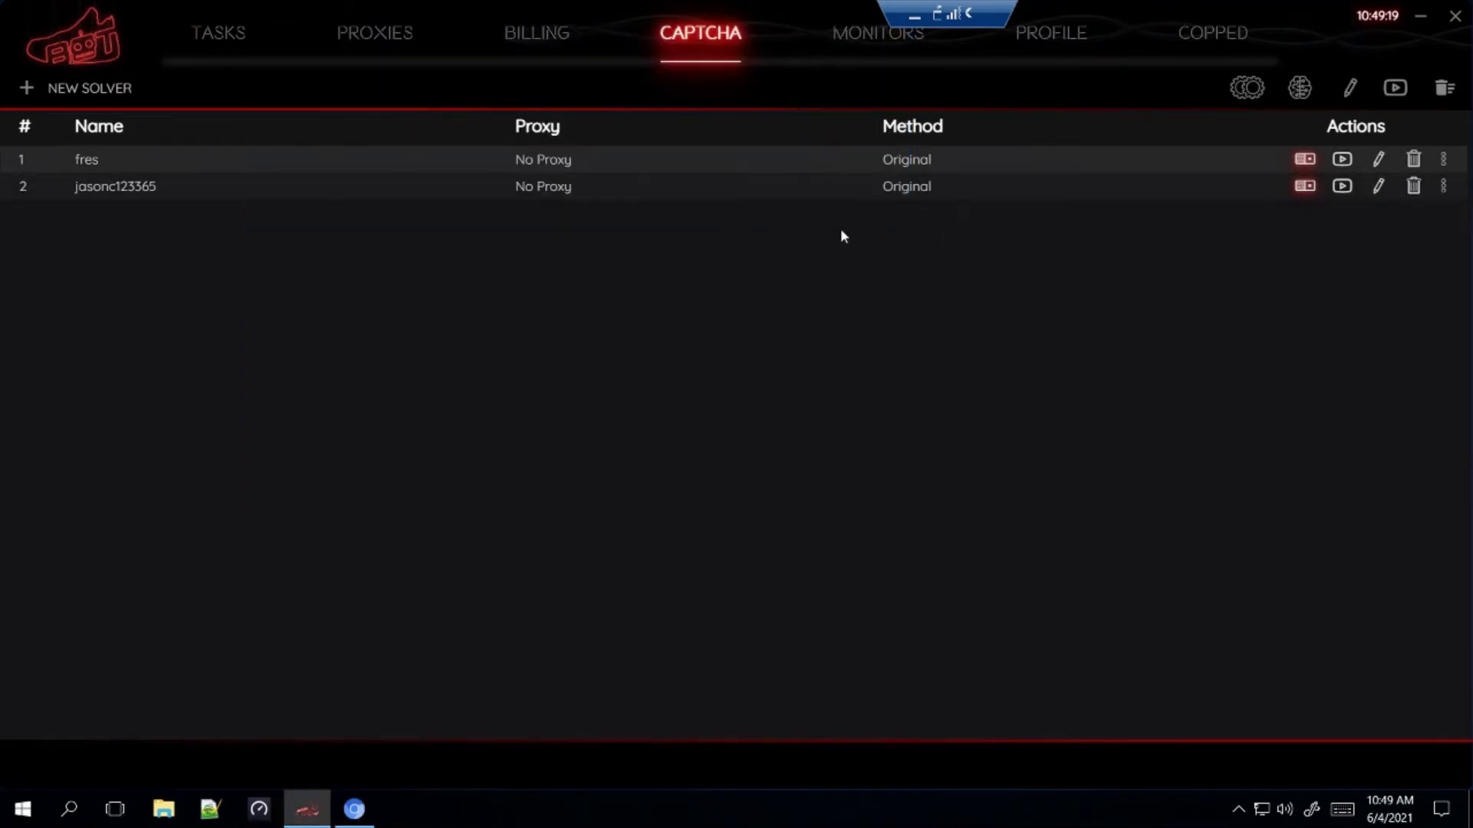
pyautogui.click(218, 34)
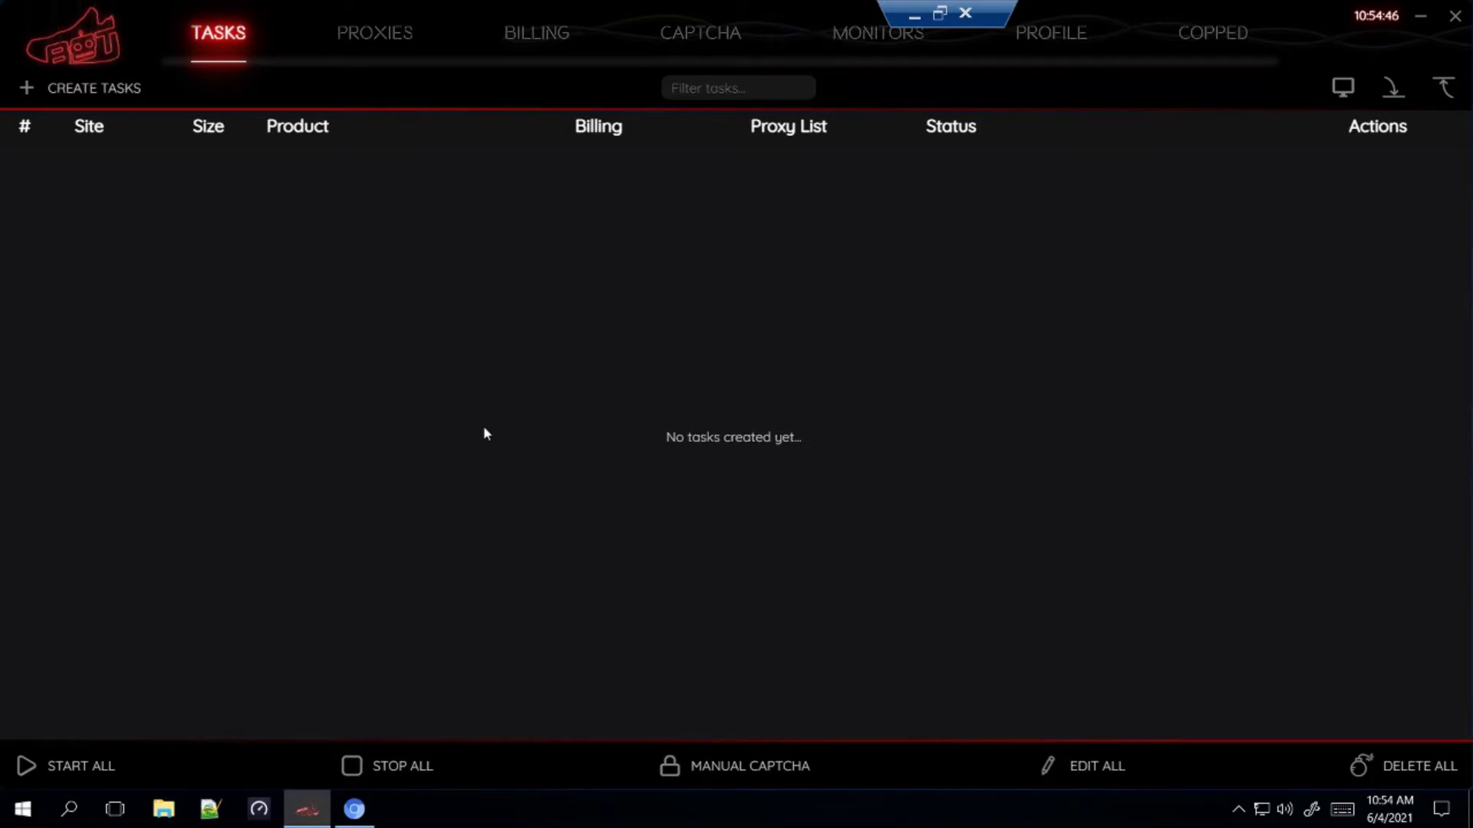
# Start a new task for the Footlocker site in Smooth mode, ready for its SKU
pyautogui.click(123, 88)
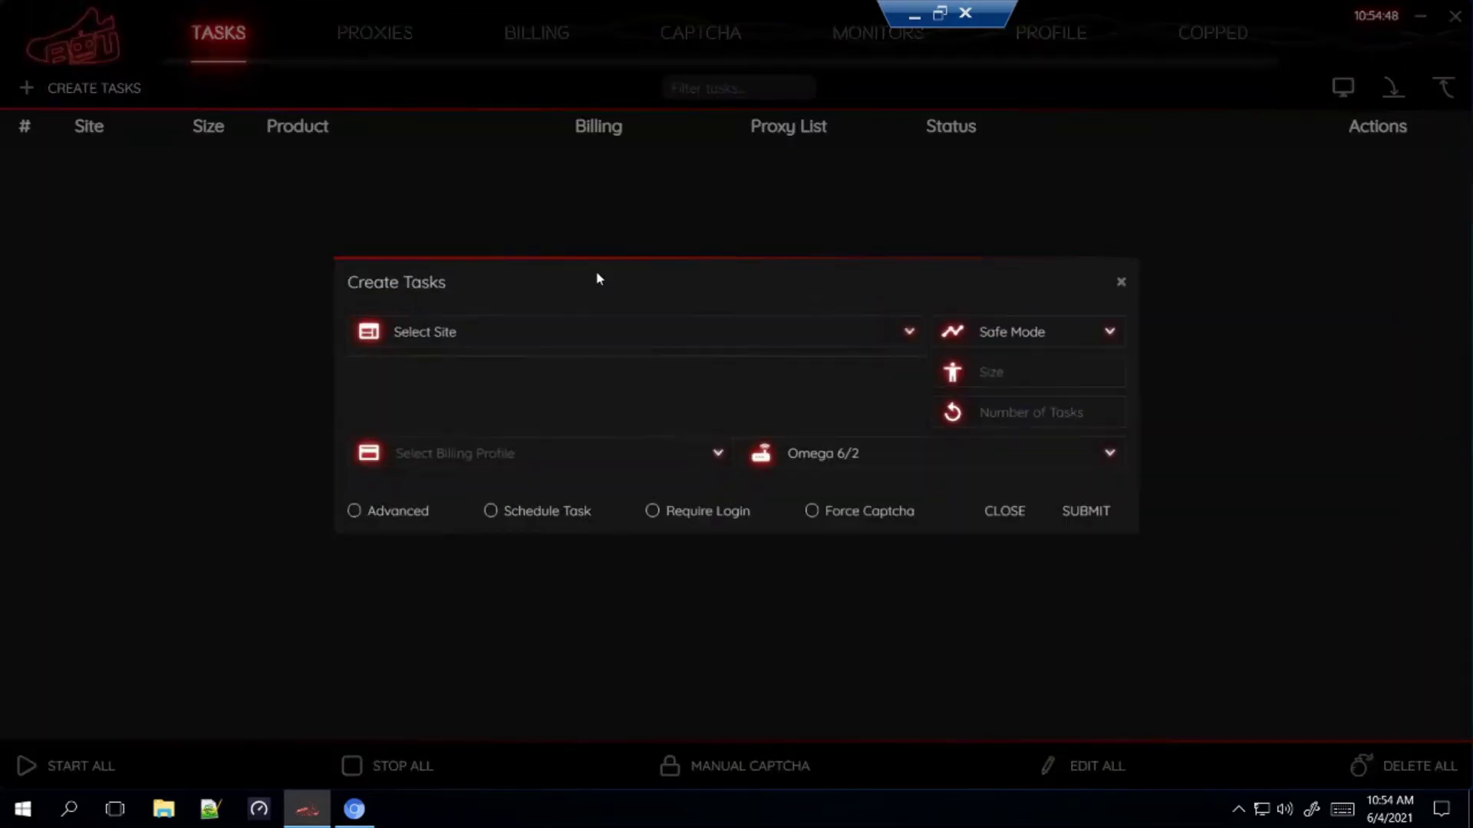
pyautogui.click(669, 337)
pyautogui.write('footlo')
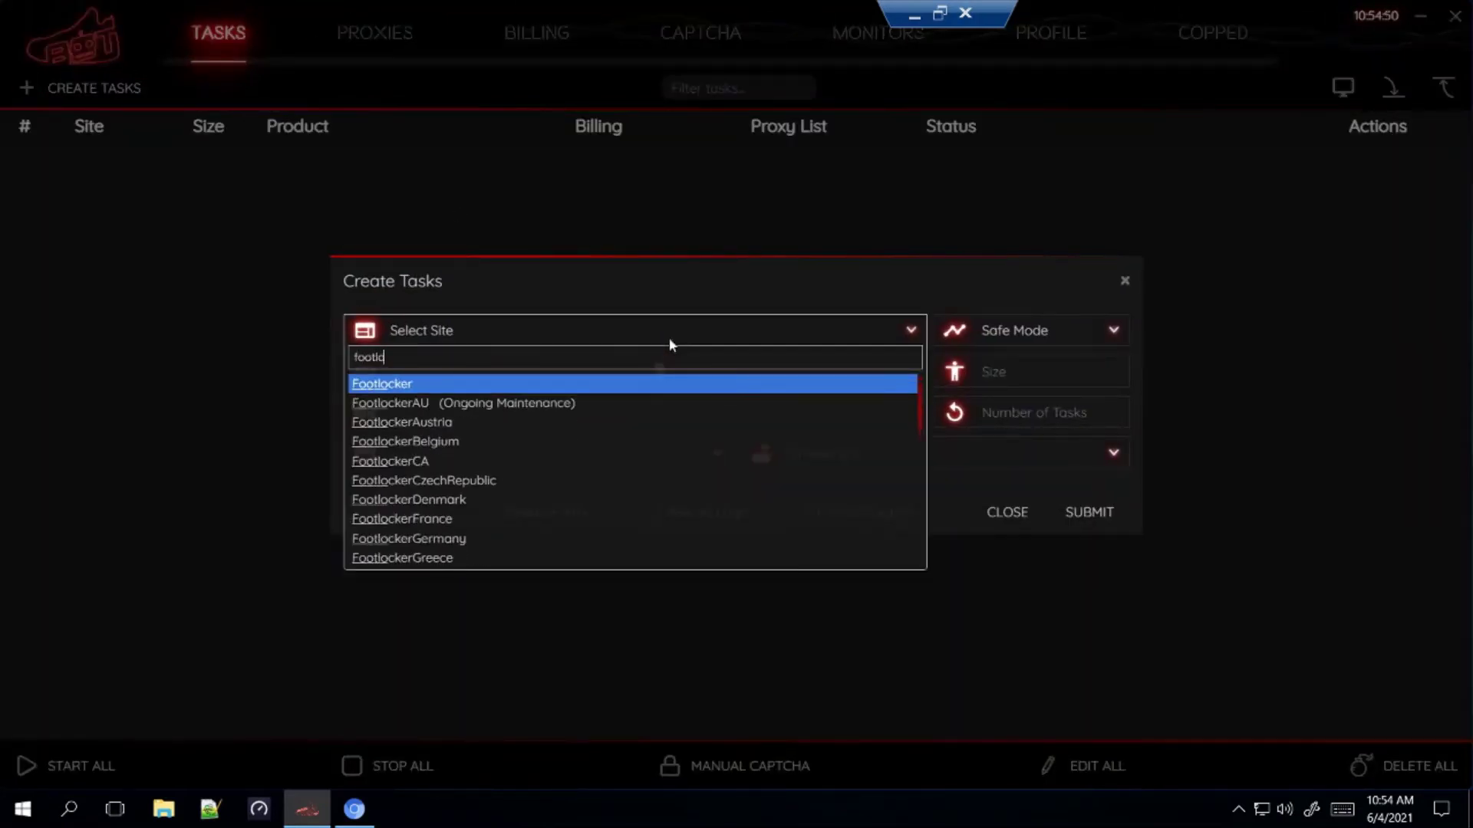
pyautogui.write('cker')
pyautogui.press('Return')
pyautogui.click(1017, 330)
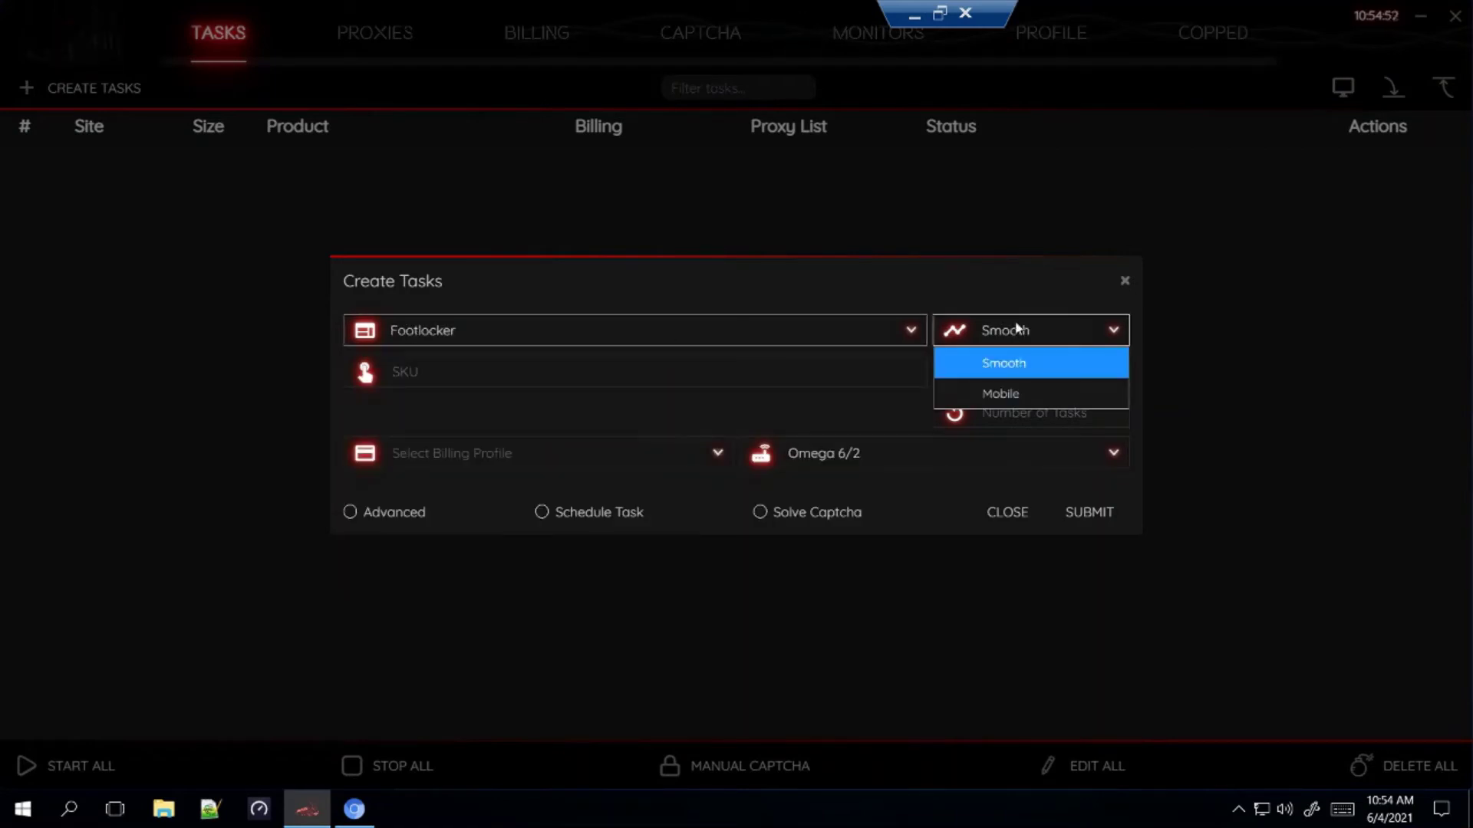
pyautogui.click(1017, 330)
pyautogui.click(546, 360)
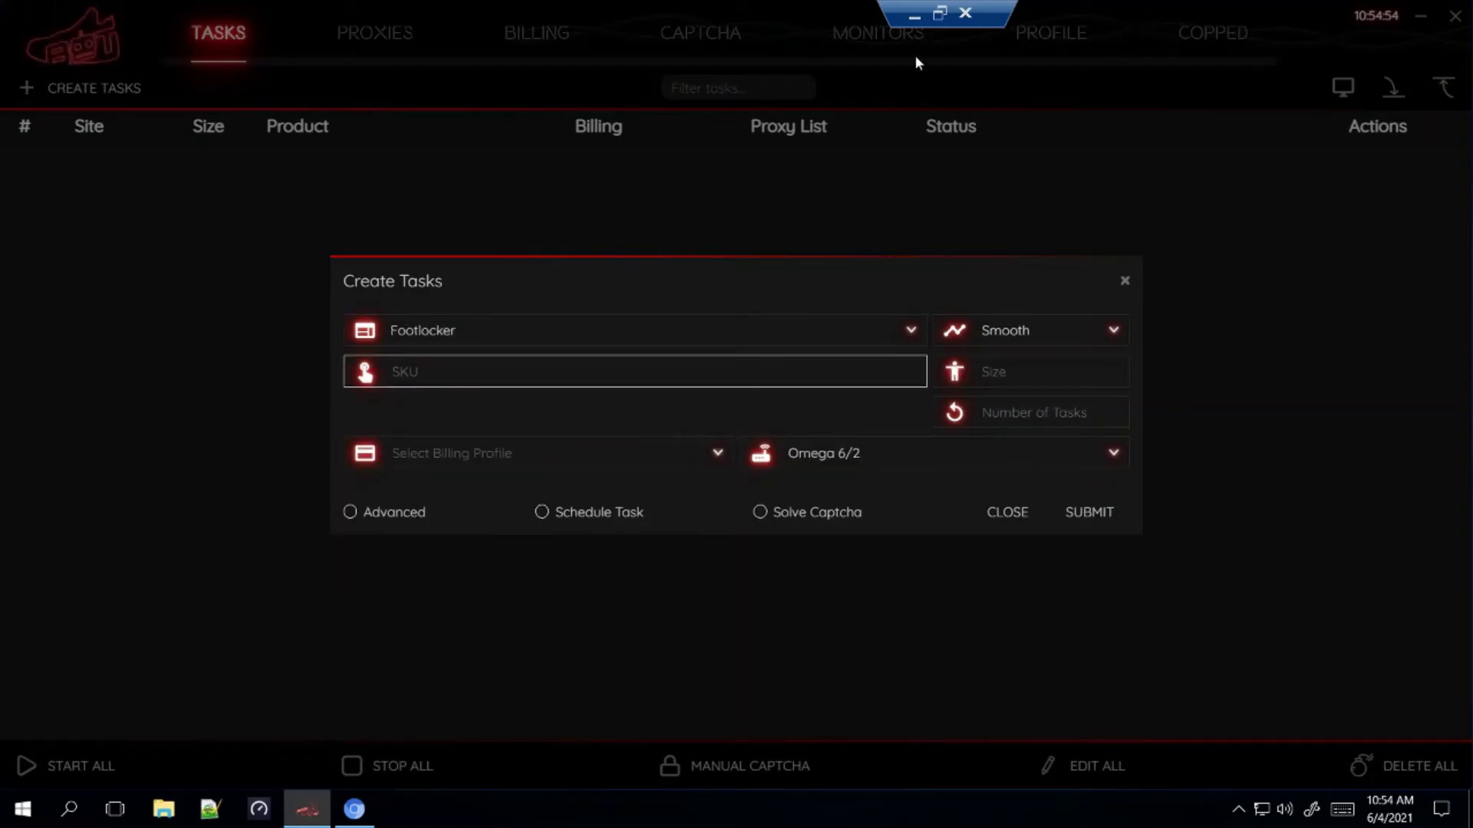
# Copy the product number of the men's Jordan Retro 6 Black/Electric Green from Foot Locker's release page in Chrome
pyautogui.click(913, 15)
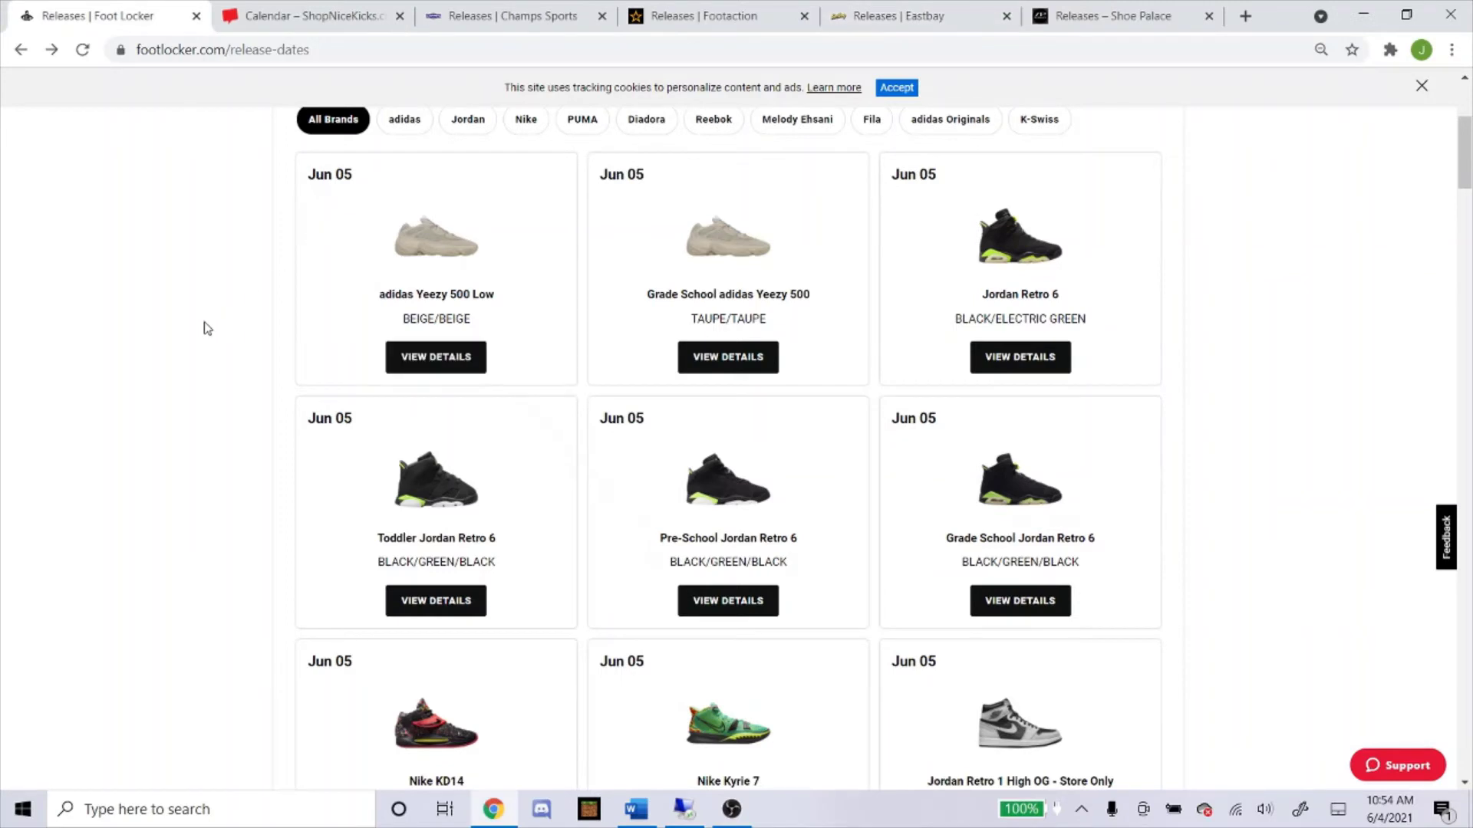
pyautogui.click(1002, 269)
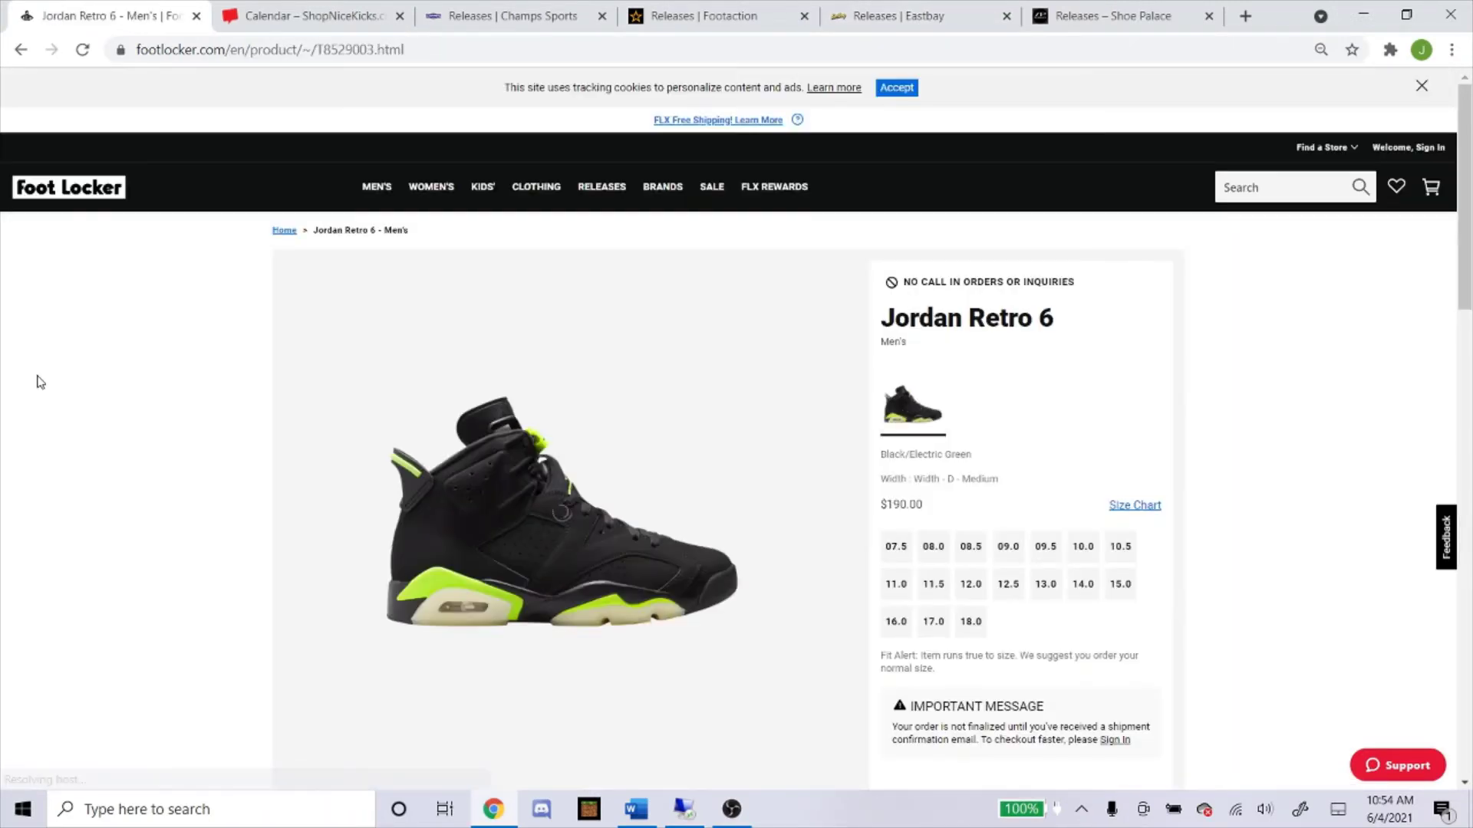
pyautogui.scroll(-10, 338, 382)
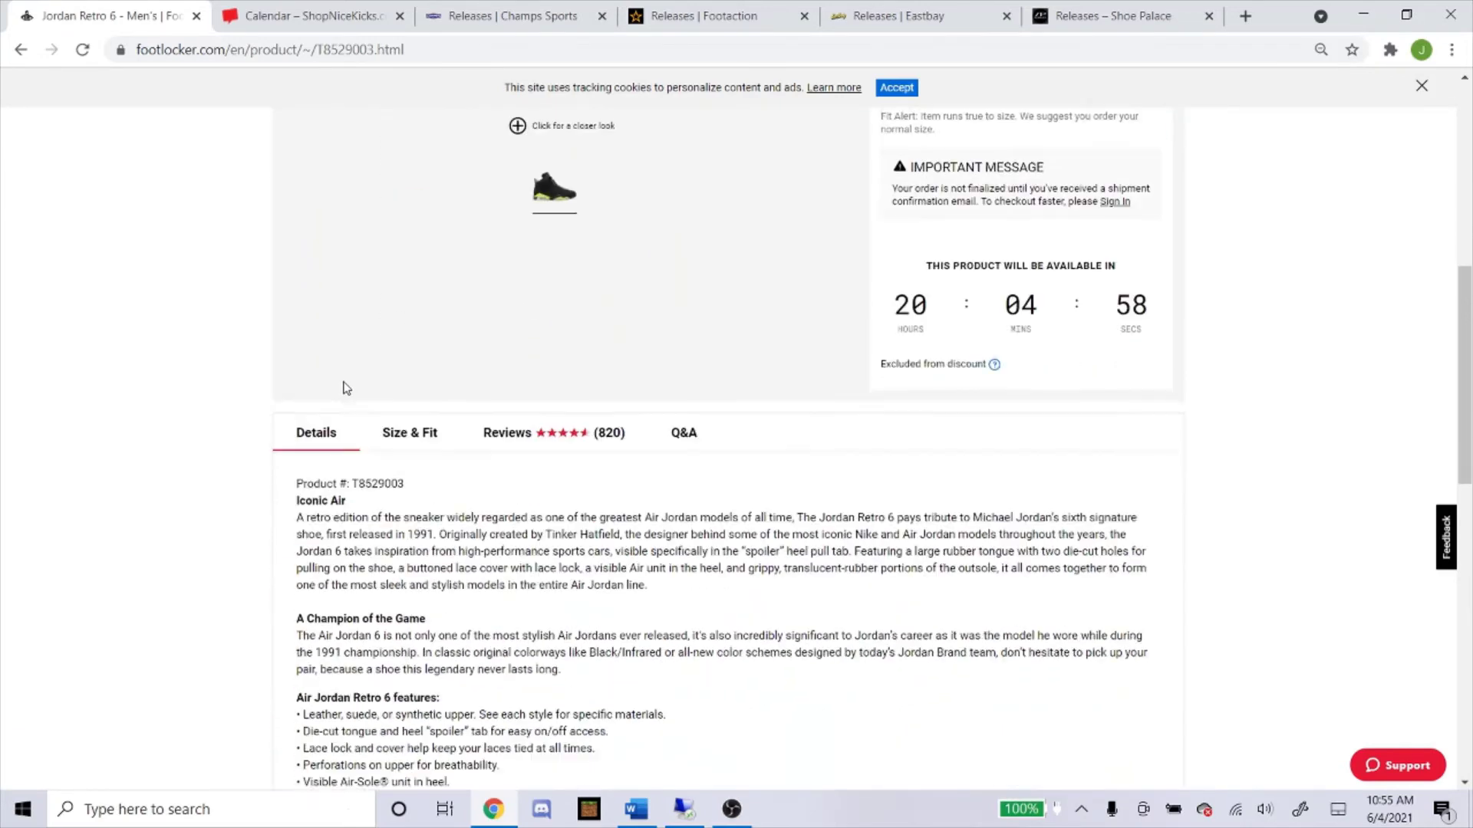
pyautogui.doubleClick(378, 418)
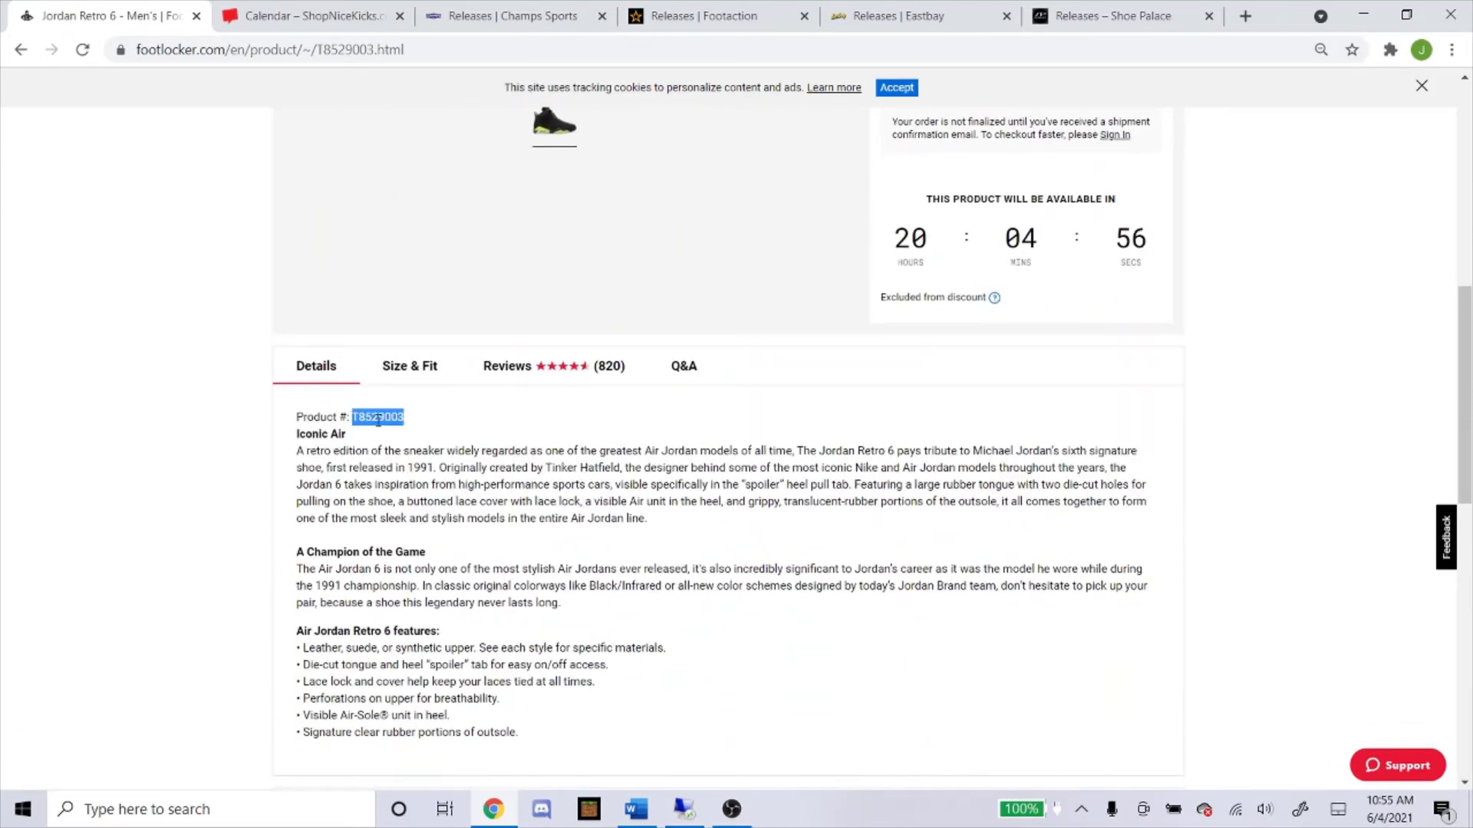
pyautogui.rightClick(369, 415)
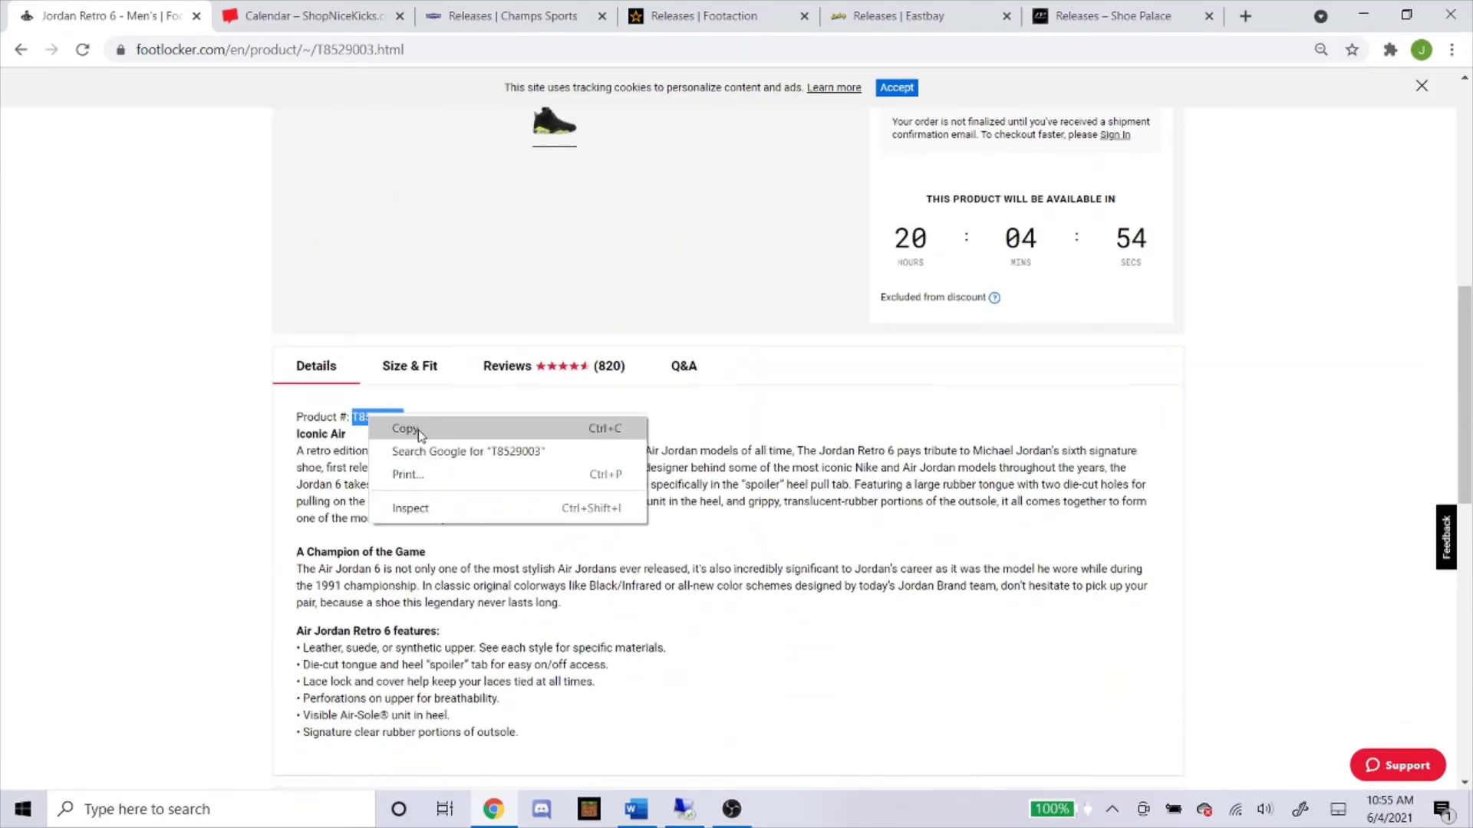
pyautogui.click(460, 427)
# Check the largest sizes offered for the men's Jordan Retro 6, from 16.0 to 18.0
pyautogui.scroll(4, 470, 442)
pyautogui.scroll(1, 1162, 170)
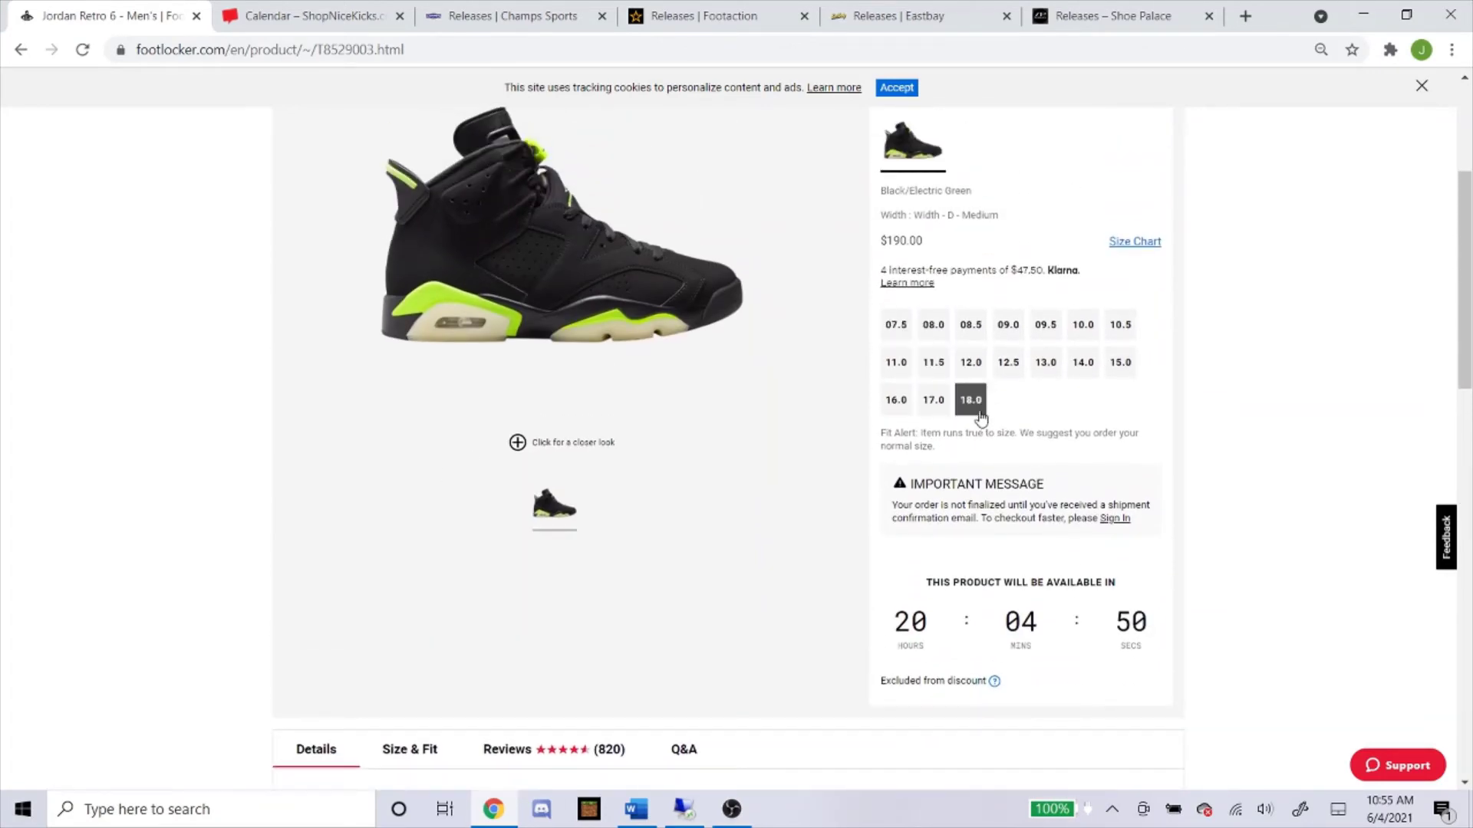
pyautogui.click(894, 404)
pyautogui.click(928, 405)
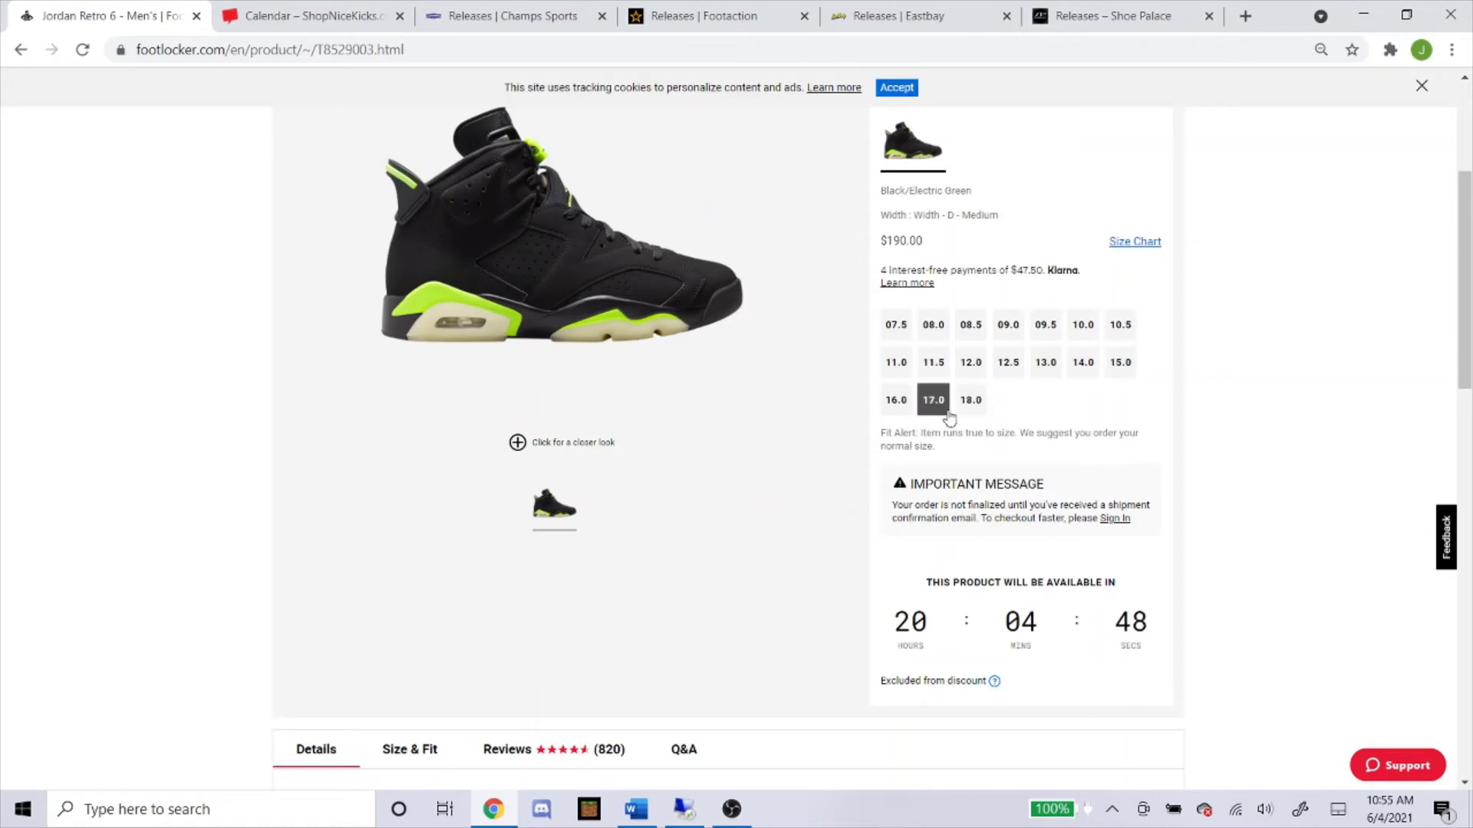
pyautogui.click(970, 407)
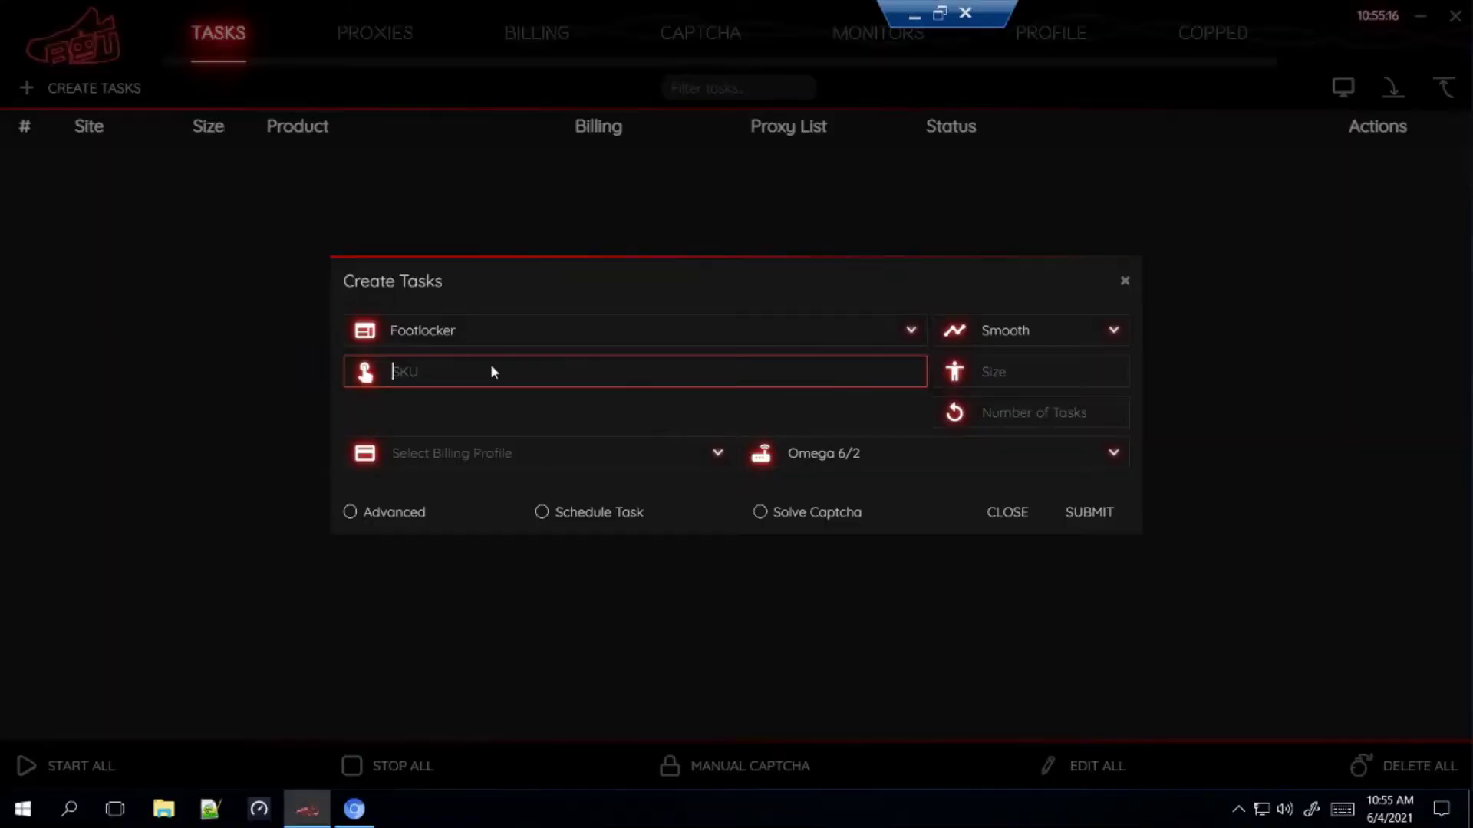
# Fill the Footlocker task in the bot with SKU T8529003, no size, the first billing profile and the Omega 6/2 proxy list
pyautogui.rightClick(493, 375)
pyautogui.click(541, 416)
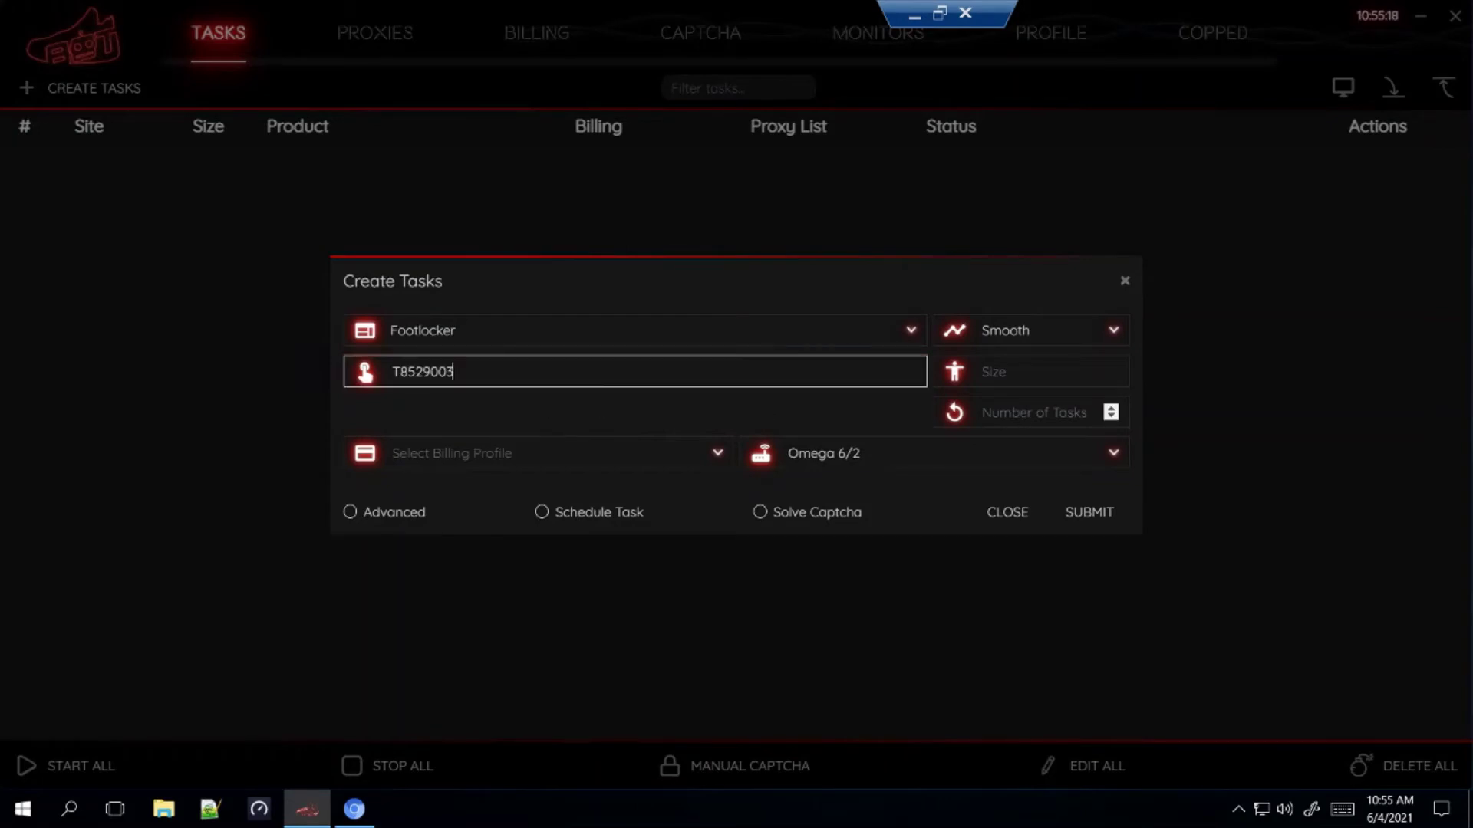
pyautogui.click(1030, 371)
pyautogui.click(637, 454)
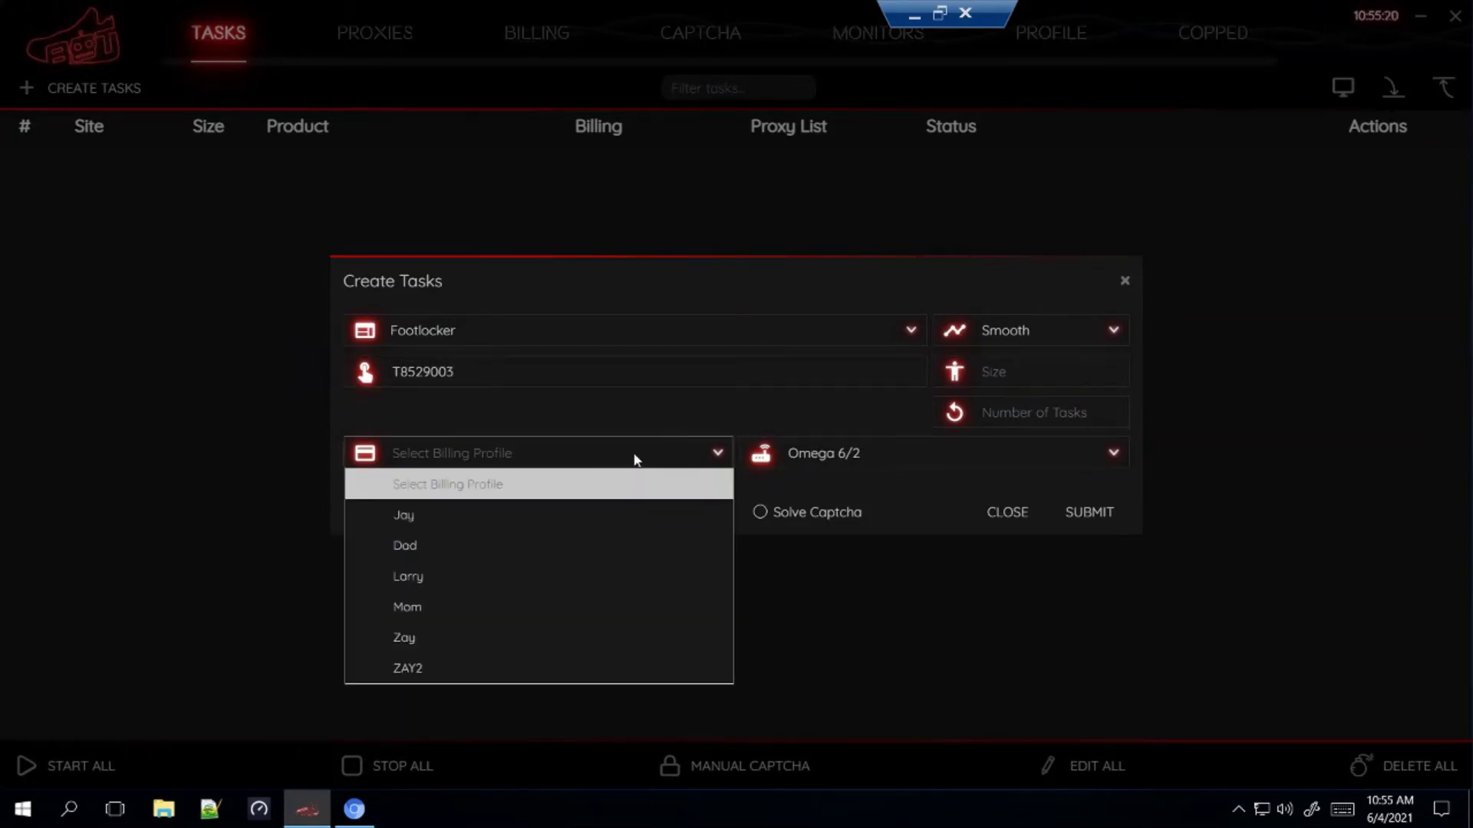
pyautogui.click(1040, 375)
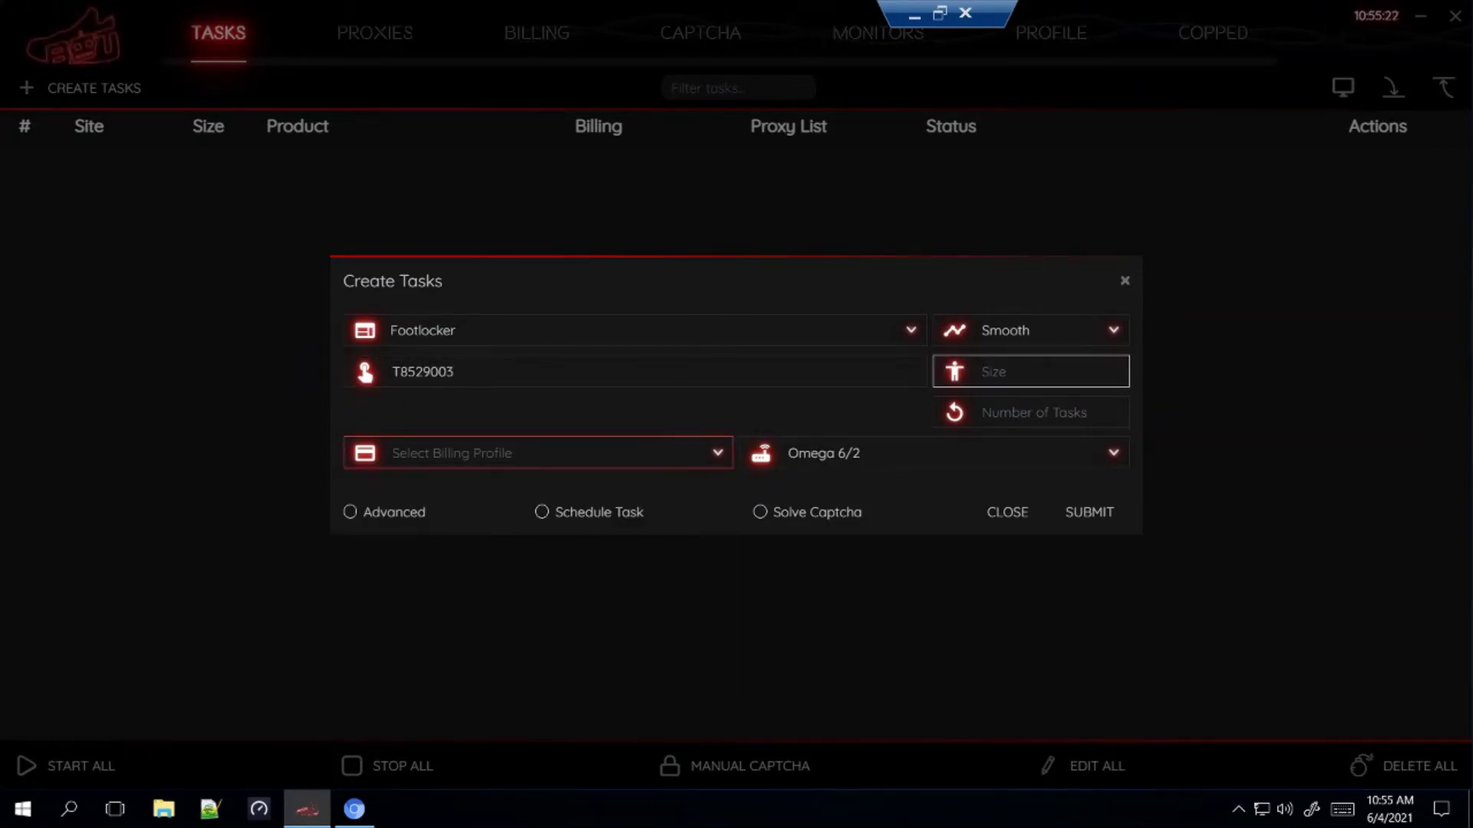
pyautogui.click(610, 450)
pyautogui.click(569, 515)
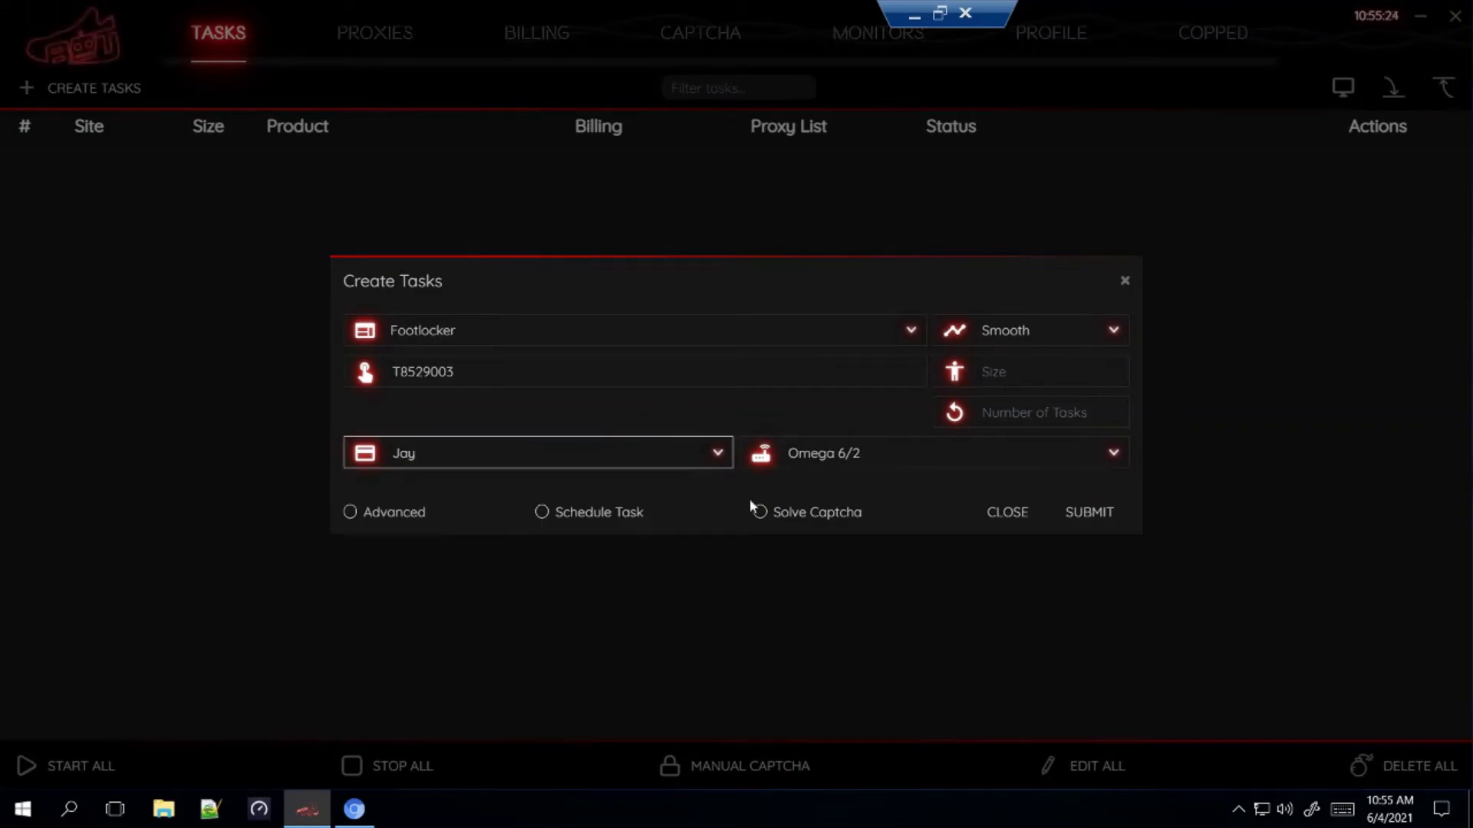
pyautogui.click(846, 453)
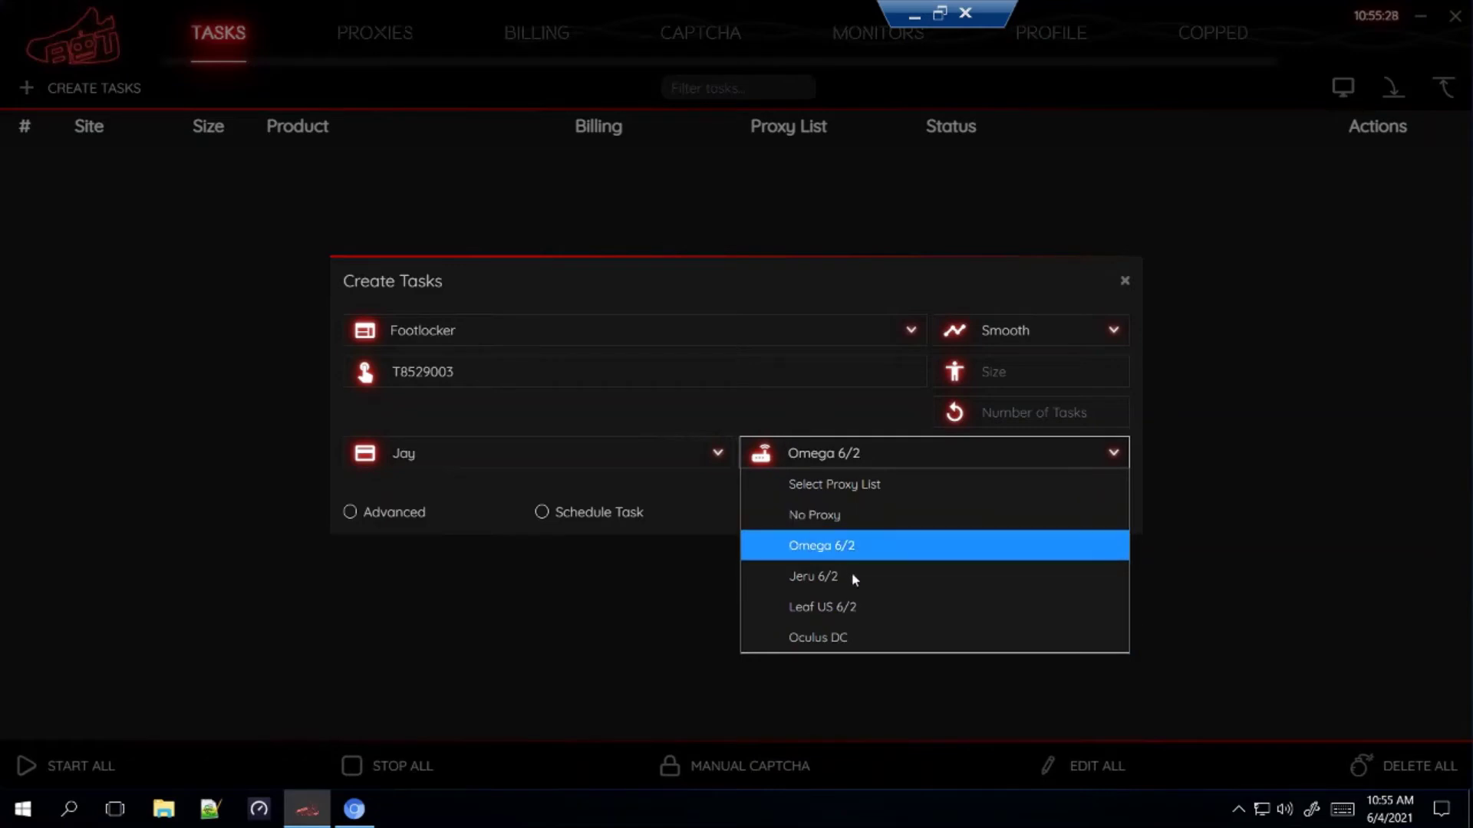
pyautogui.click(844, 546)
# Schedule the Footlocker task to run at 06:50:00 AM without advanced settings, and submit it
pyautogui.click(408, 513)
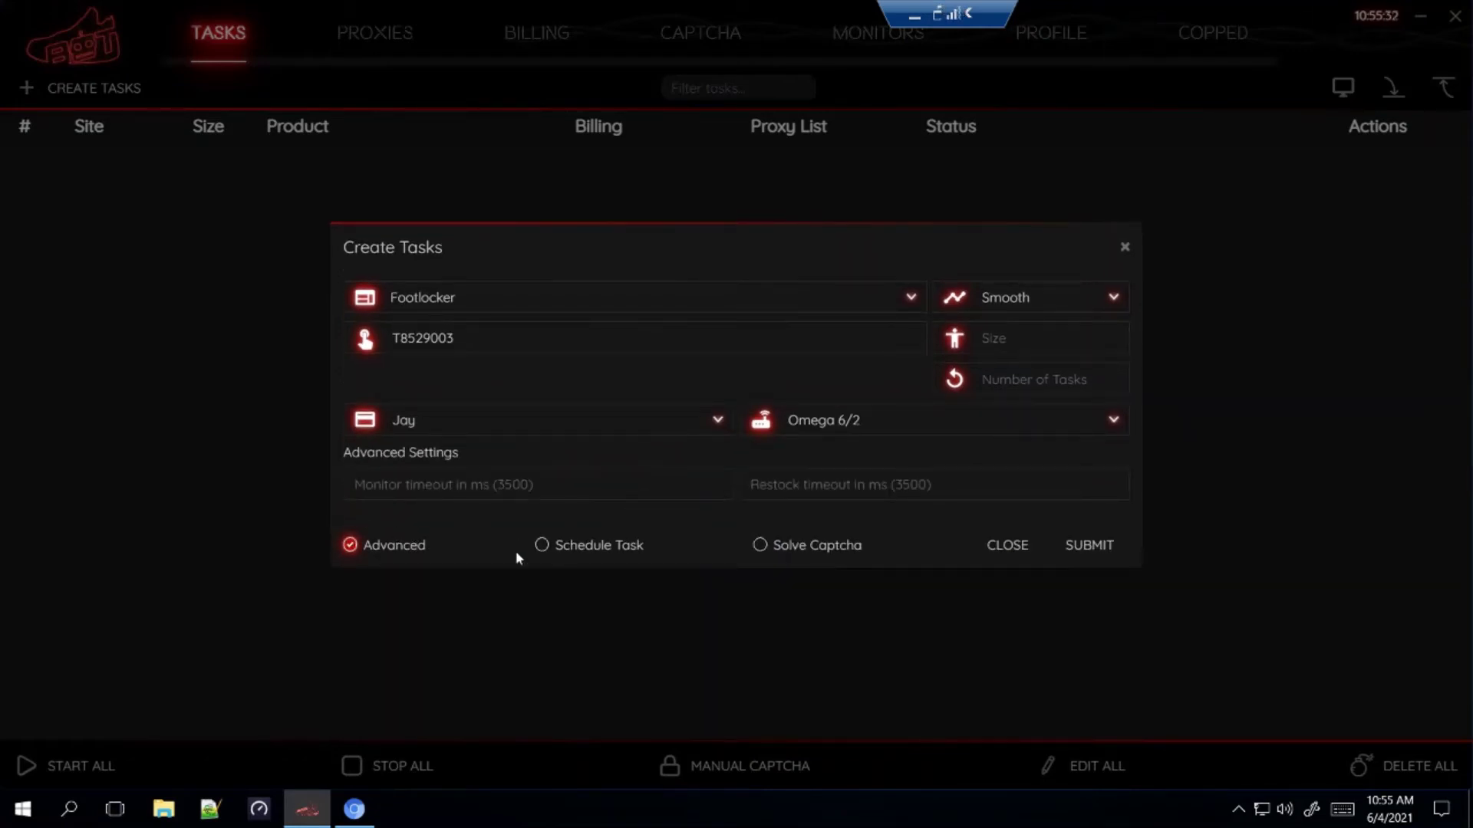
pyautogui.click(428, 545)
pyautogui.click(587, 513)
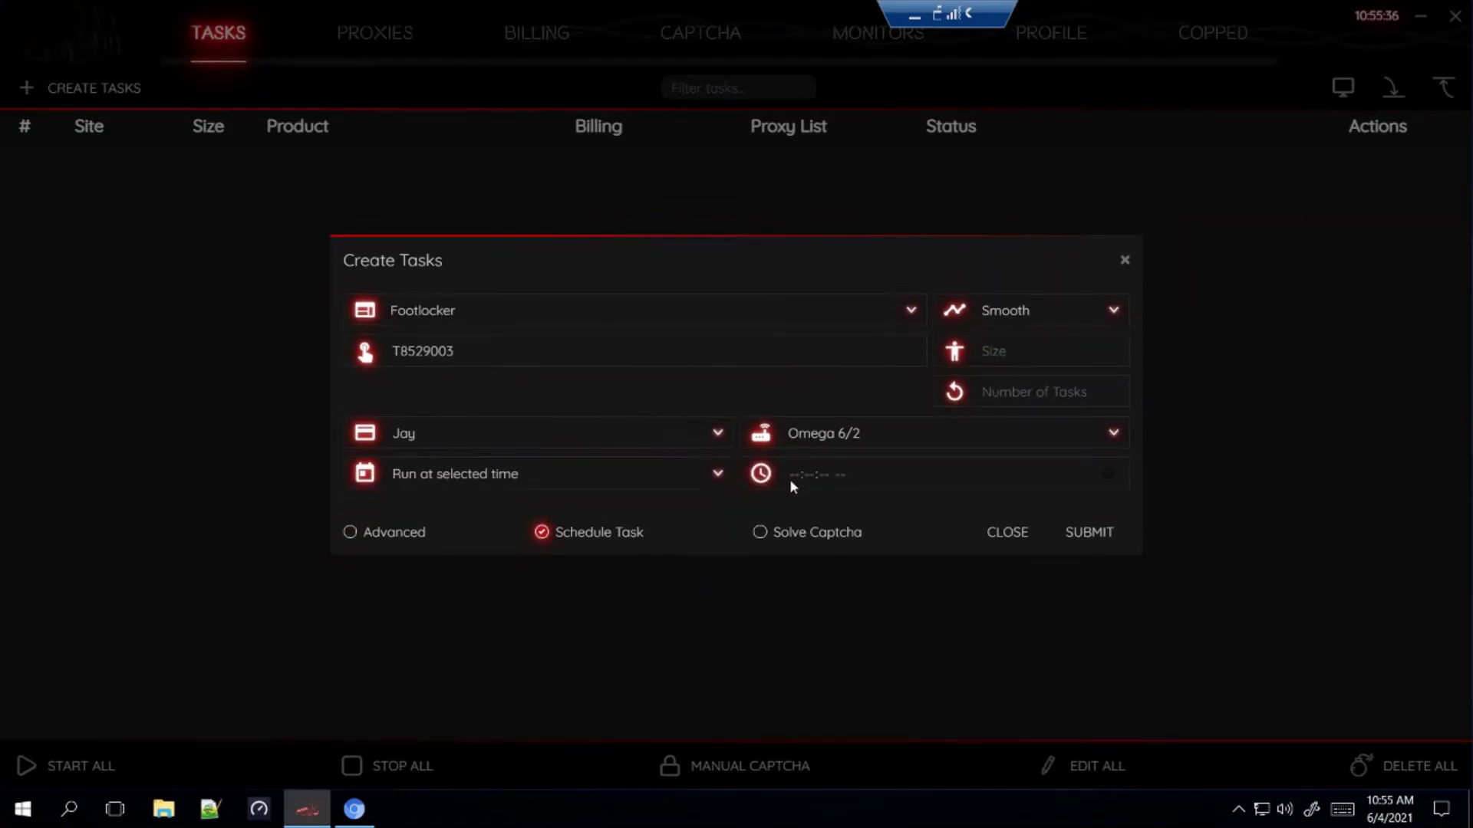
pyautogui.click(790, 481)
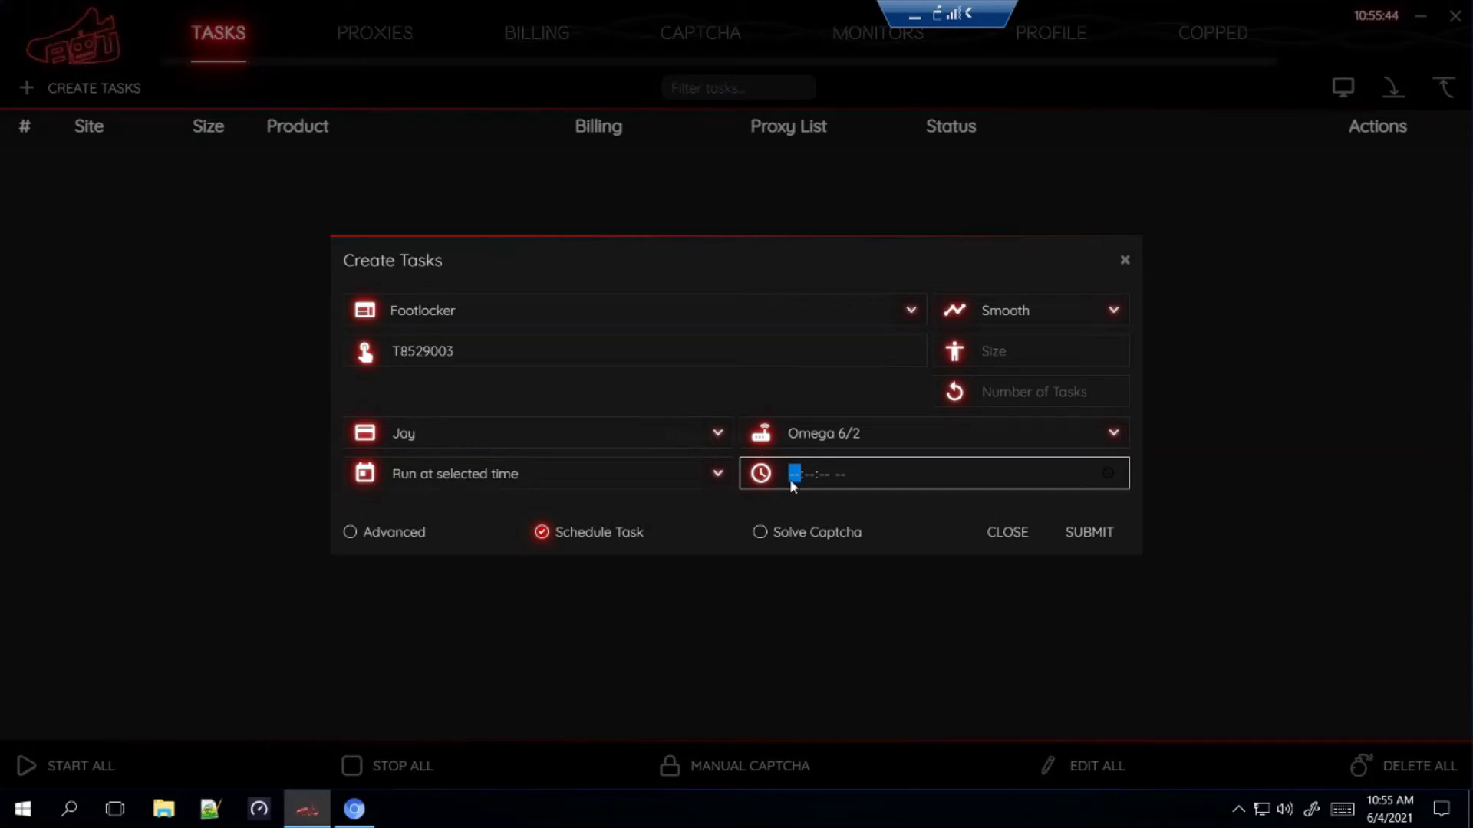
pyautogui.write('065000a')
pyautogui.click(714, 504)
pyautogui.click(1104, 541)
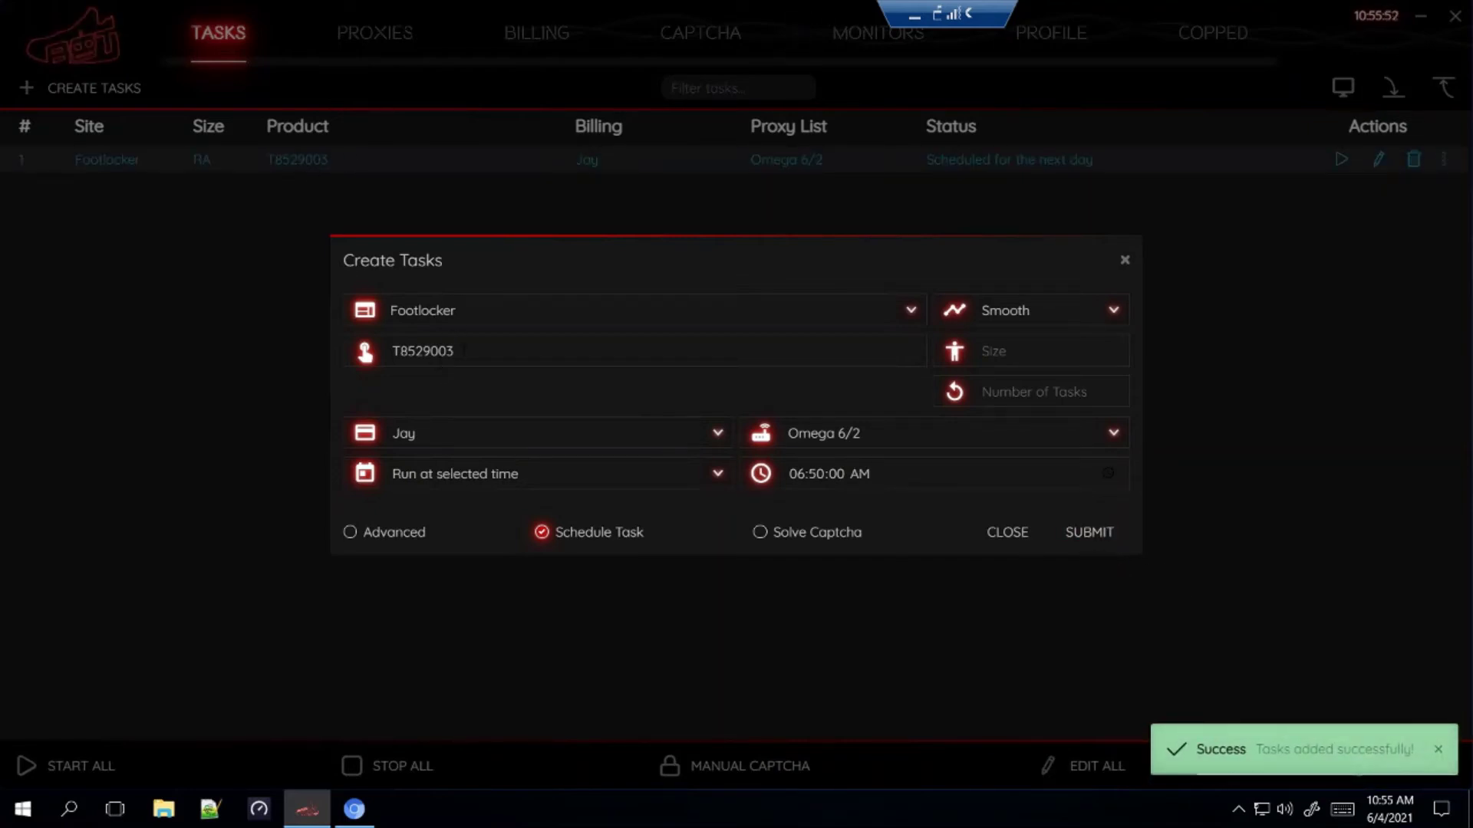
# Copy the product number of the Grade School Jordan Retro 6 from Foot Locker's release page in Chrome
pyautogui.click(912, 19)
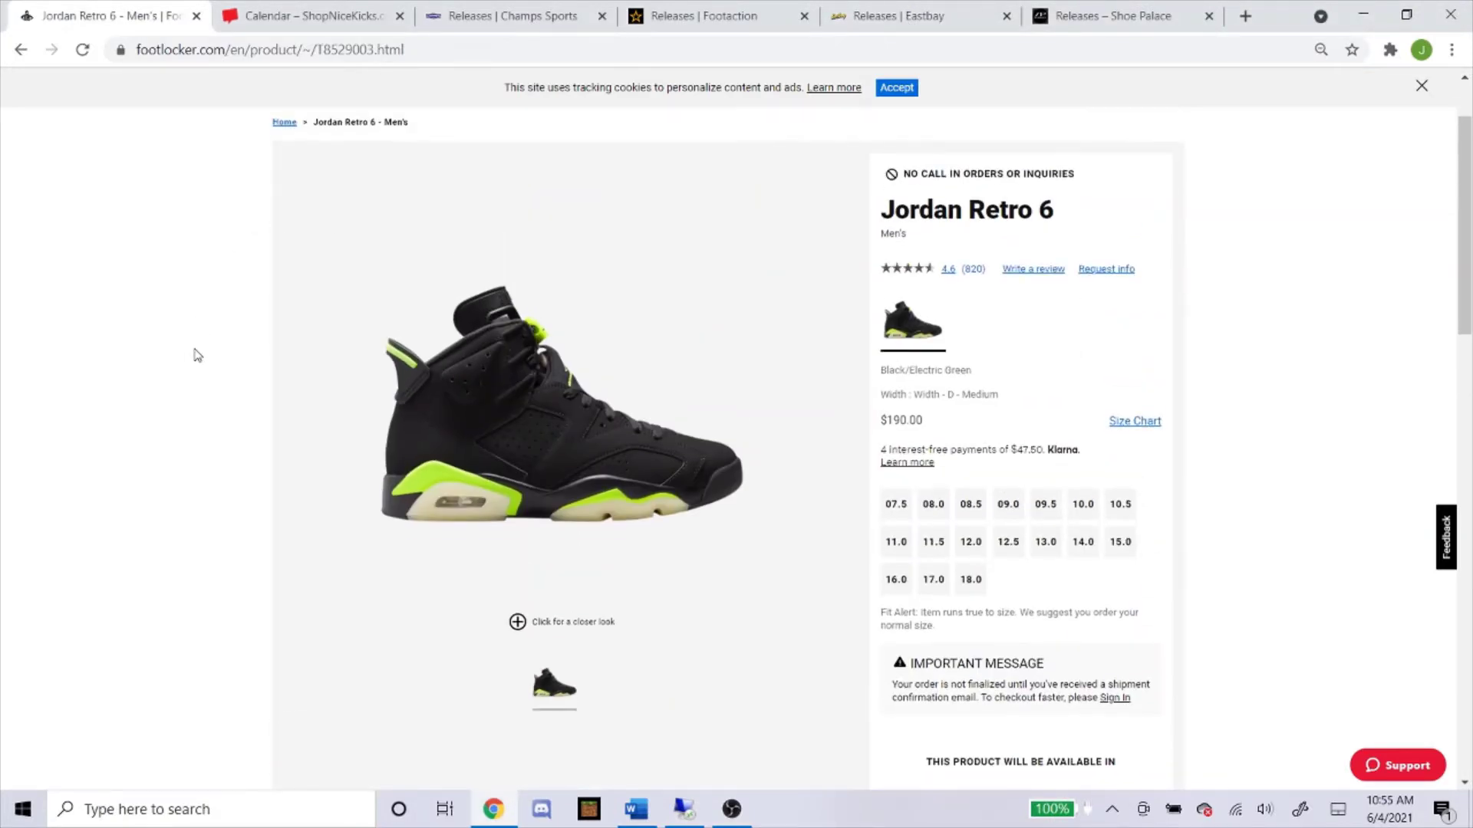
pyautogui.scroll(-3, 197, 356)
pyautogui.click(22, 46)
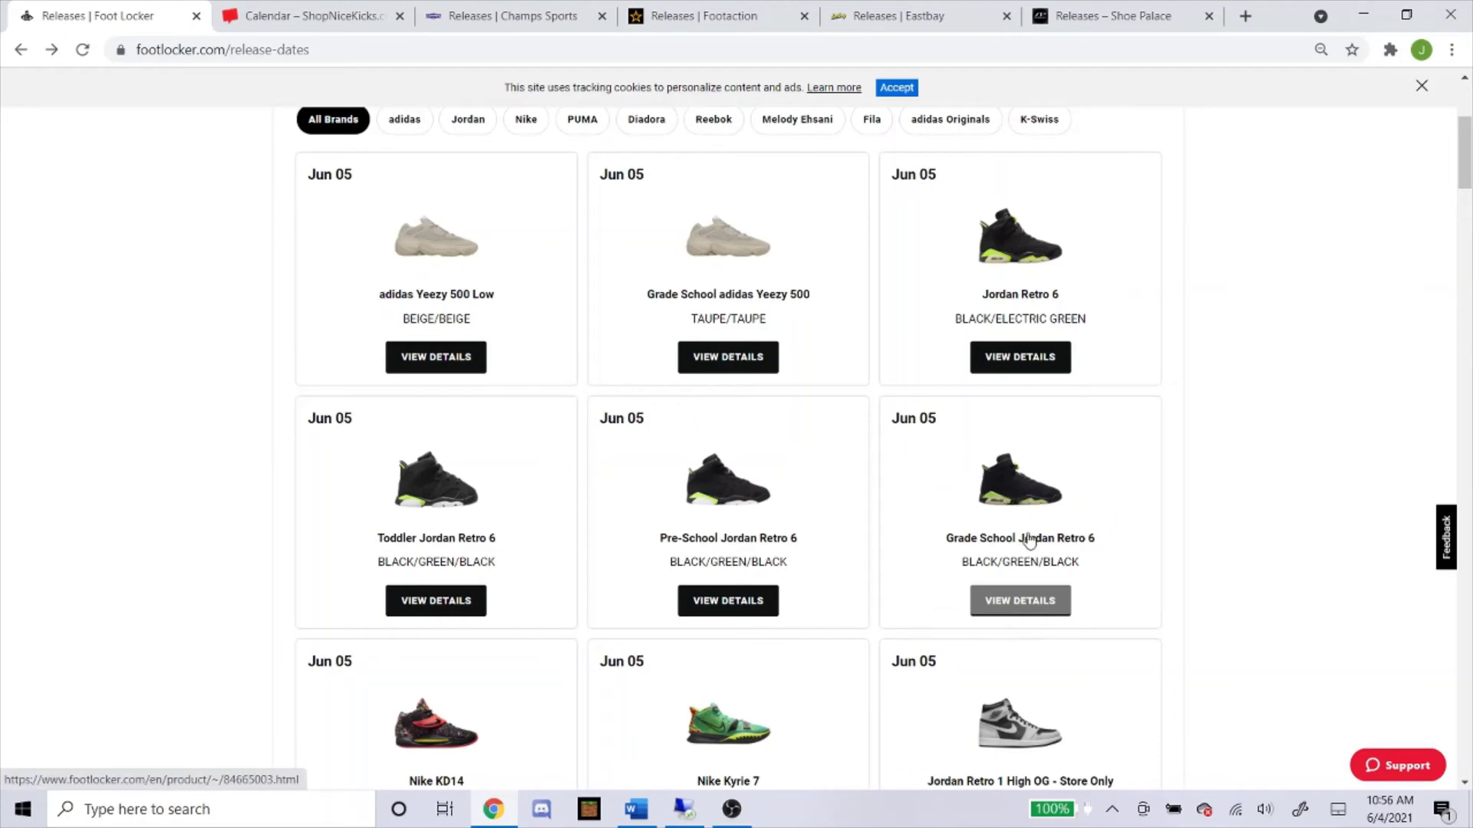
pyautogui.click(1031, 500)
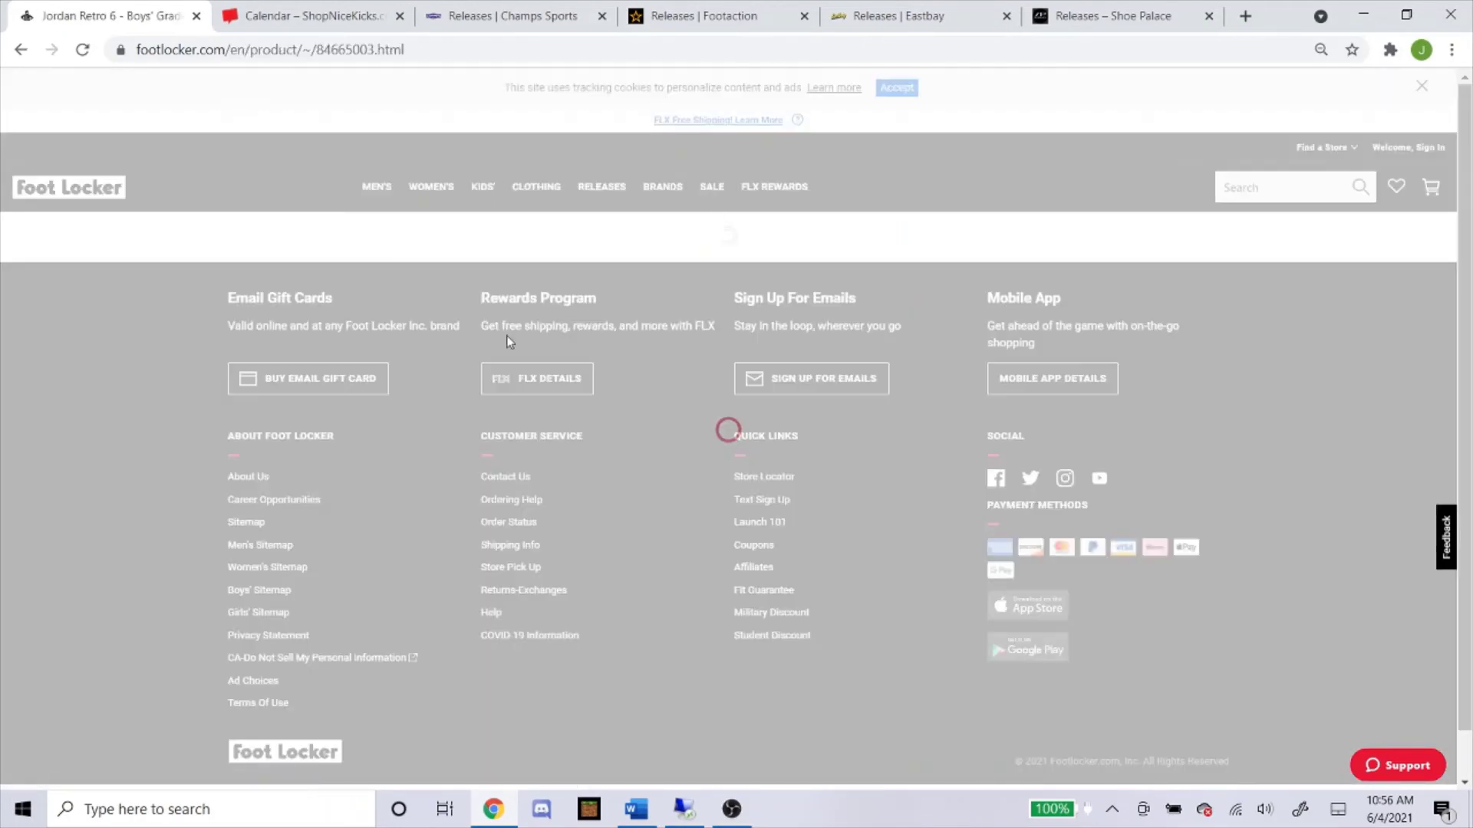
pyautogui.scroll(-3, 725, 460)
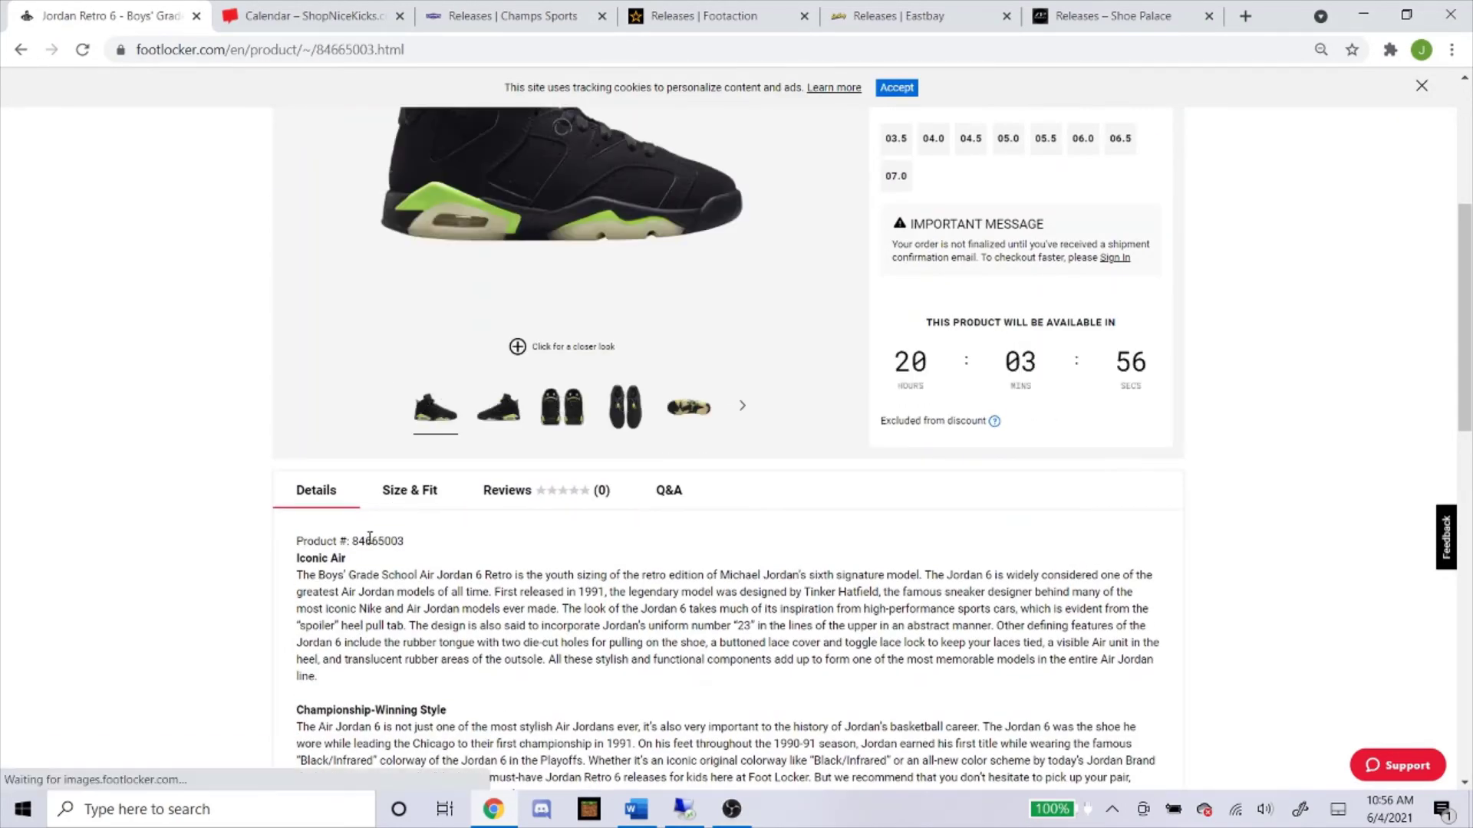
pyautogui.doubleClick(393, 606)
pyautogui.rightClick(395, 606)
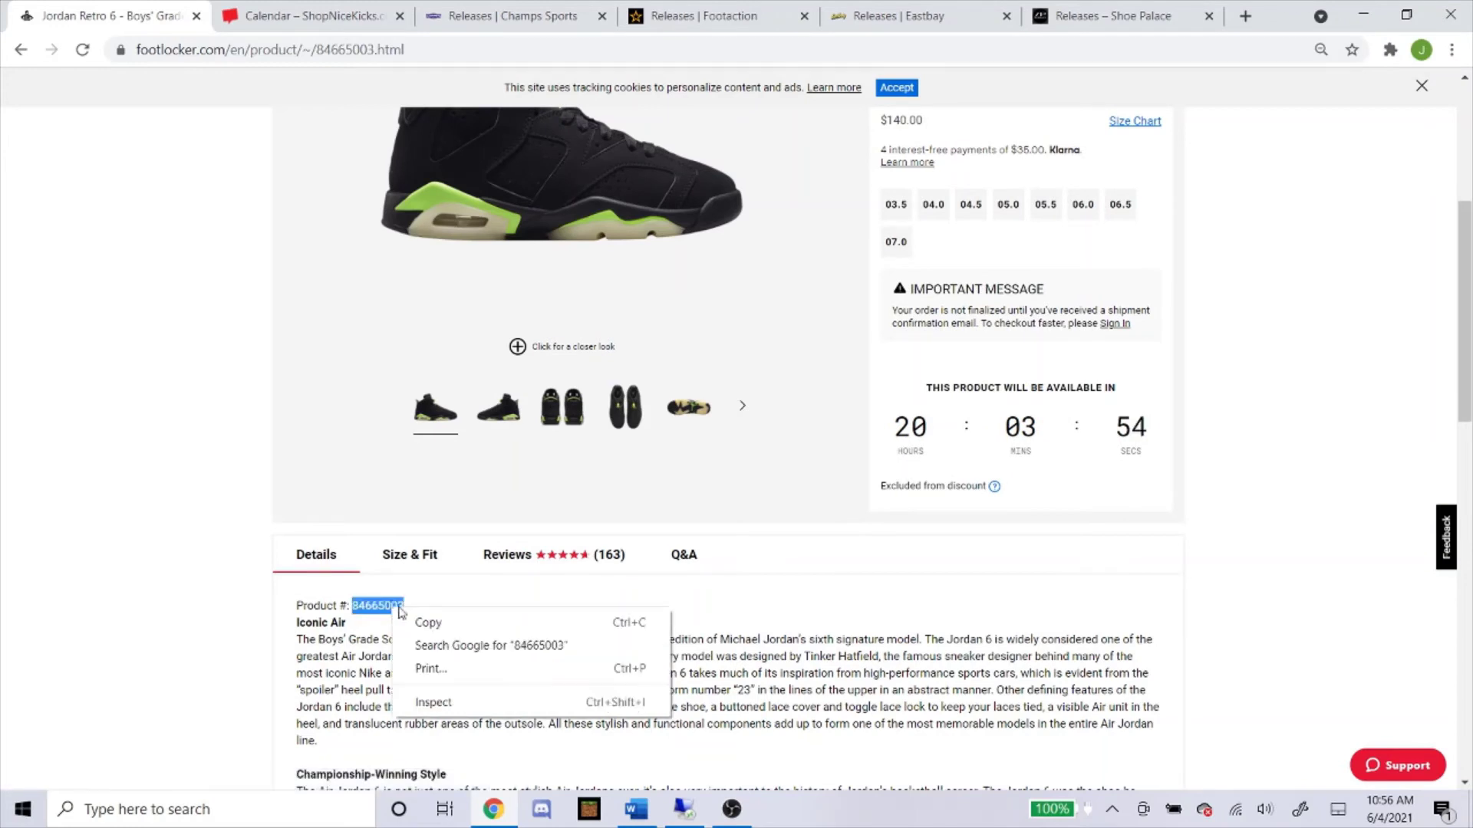
pyautogui.click(439, 622)
pyautogui.click(64, 500)
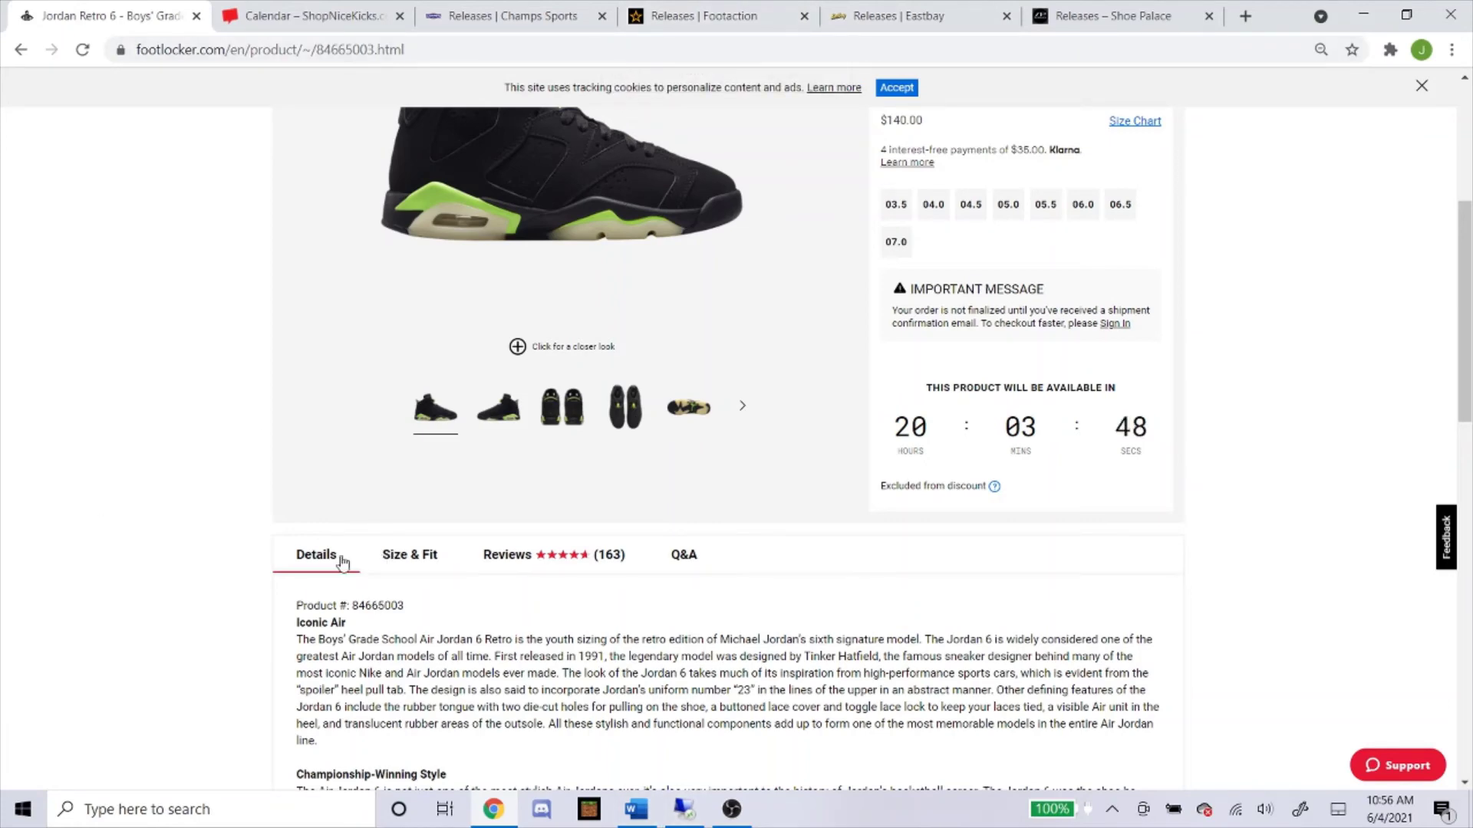
# Submit a second Footlocker task in the bot with SKU 84665003 and close the creation form
pyautogui.click(683, 809)
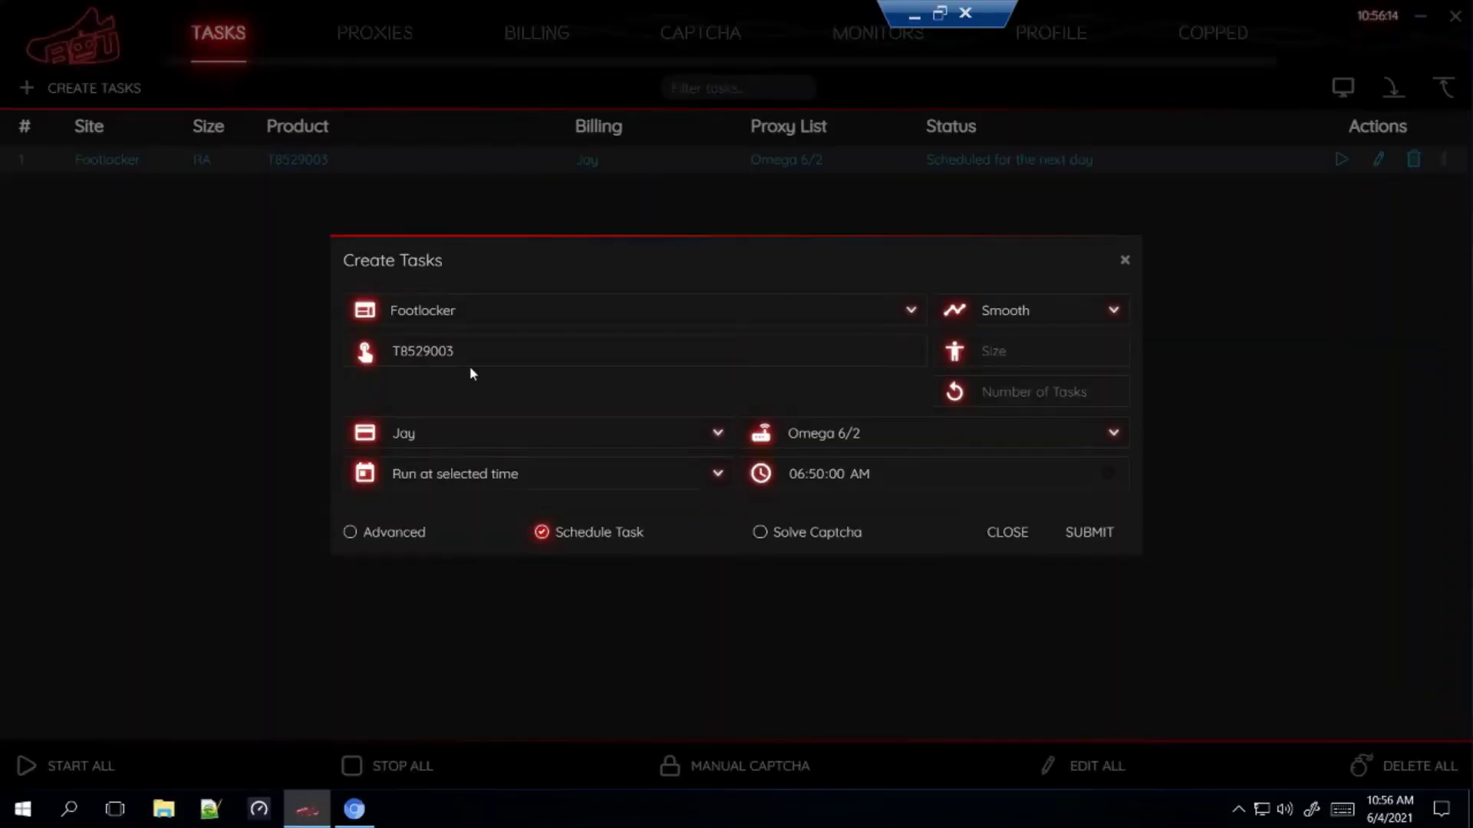
pyautogui.doubleClick(473, 358)
pyautogui.rightClick(473, 358)
pyautogui.click(533, 397)
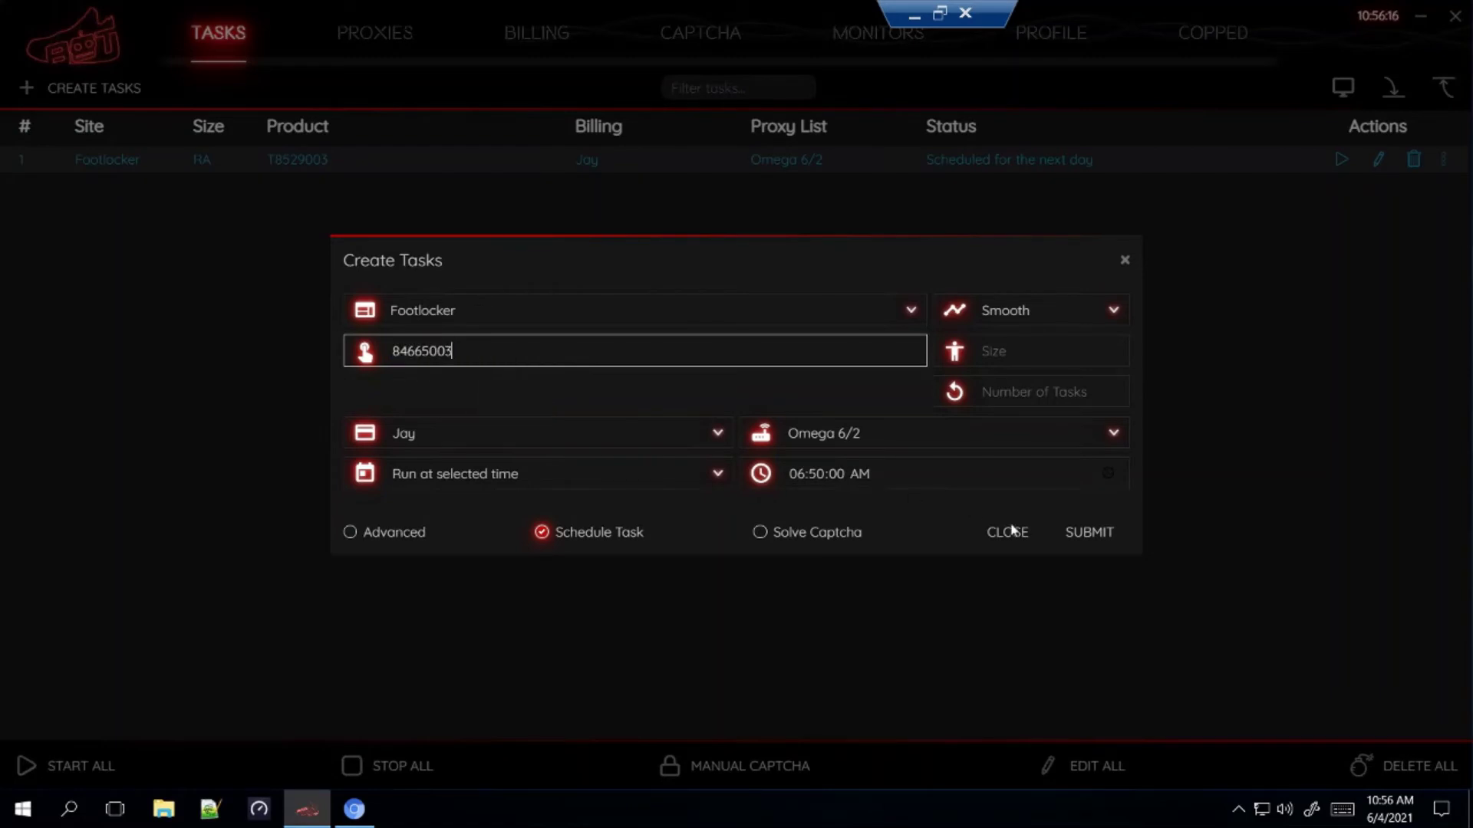
pyautogui.click(1105, 544)
pyautogui.click(1005, 533)
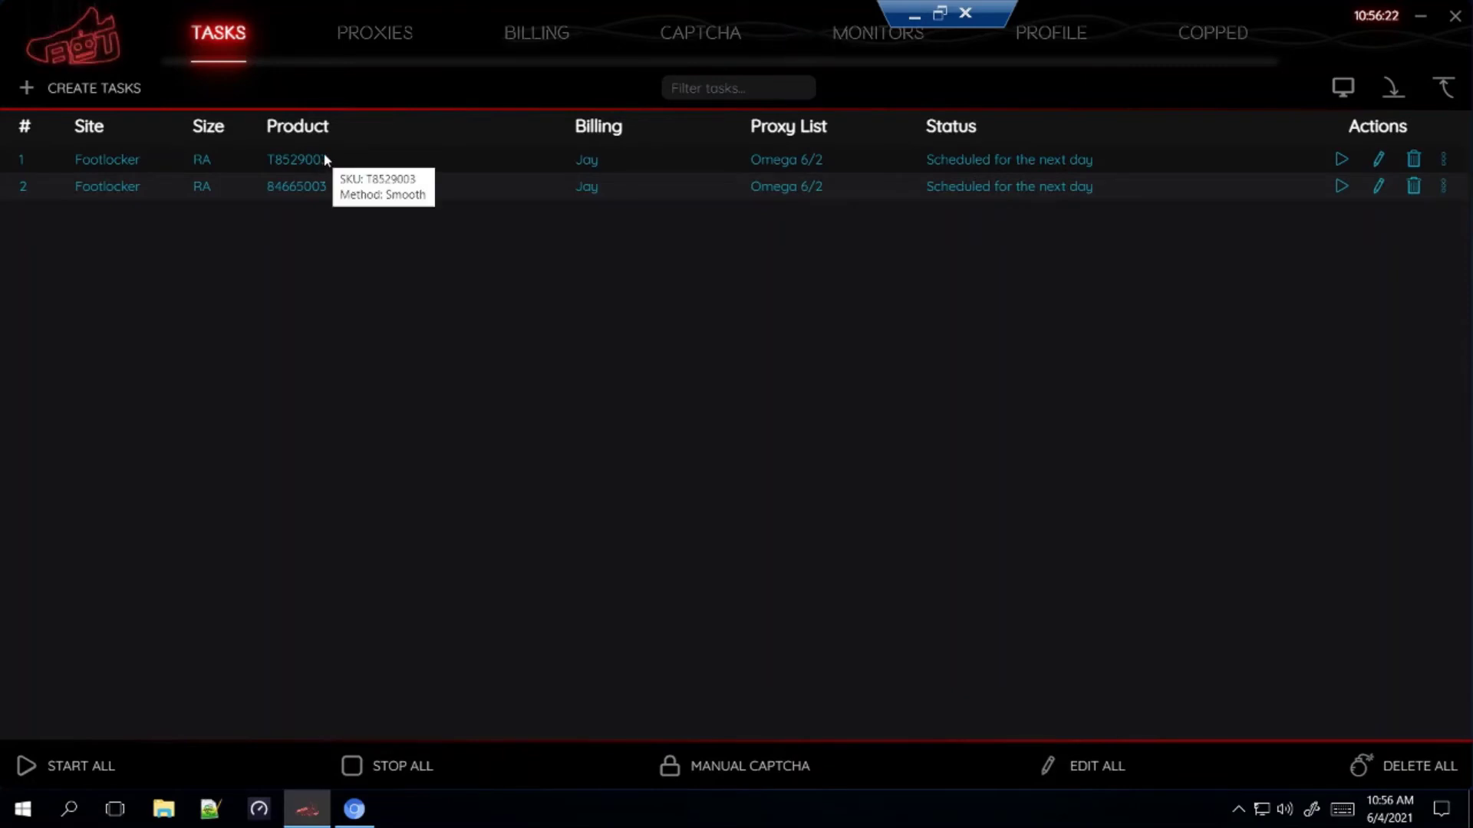
# Start a new task with ChampsSport as the site and clear the previous SKU
pyautogui.click(100, 90)
pyautogui.click(545, 316)
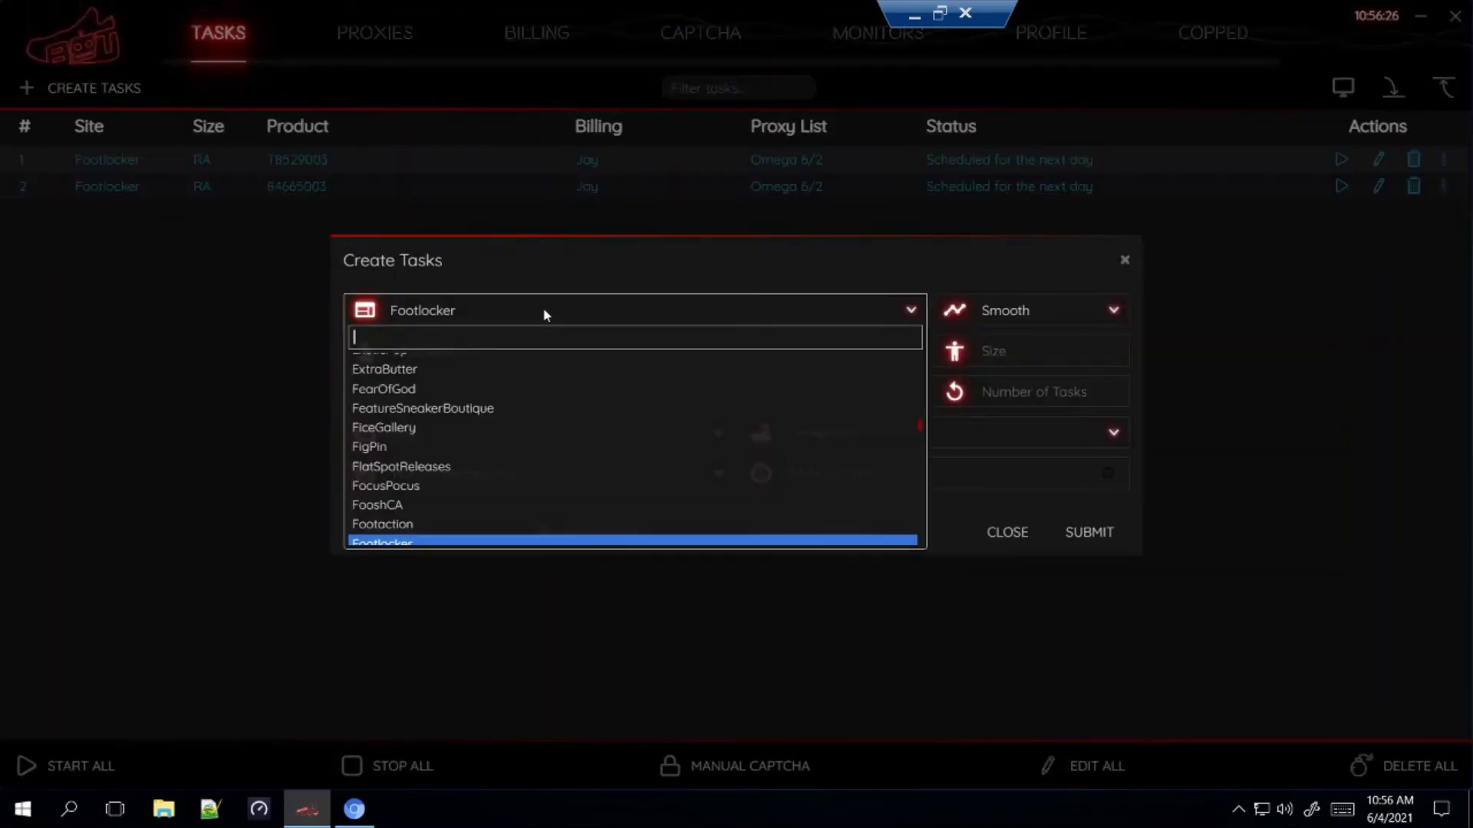
pyautogui.write('champs')
pyautogui.press('Return')
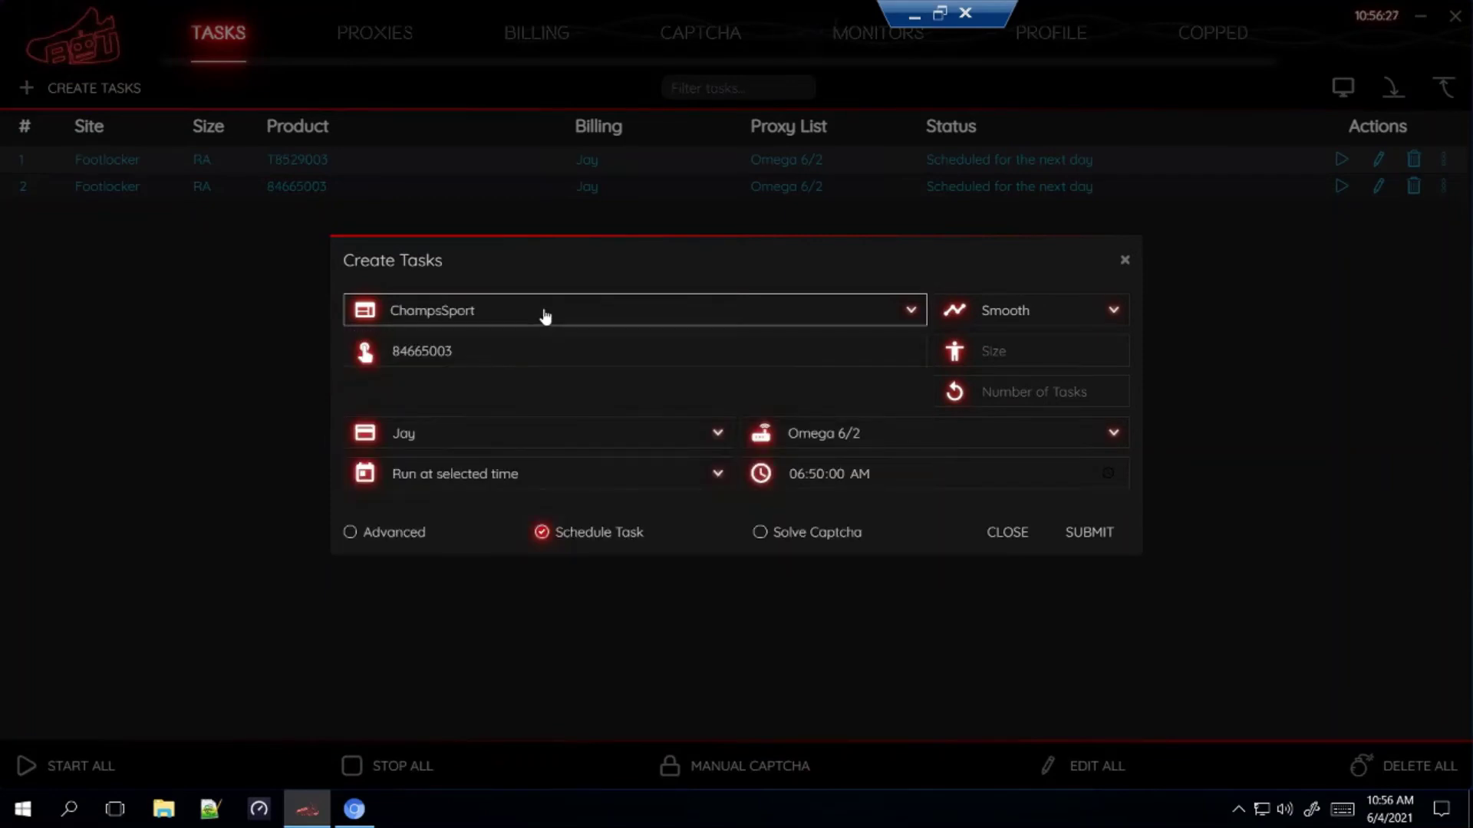
pyautogui.click(542, 353)
pyautogui.hotkey('ctrl', 'a')
pyautogui.press('BackSpace')
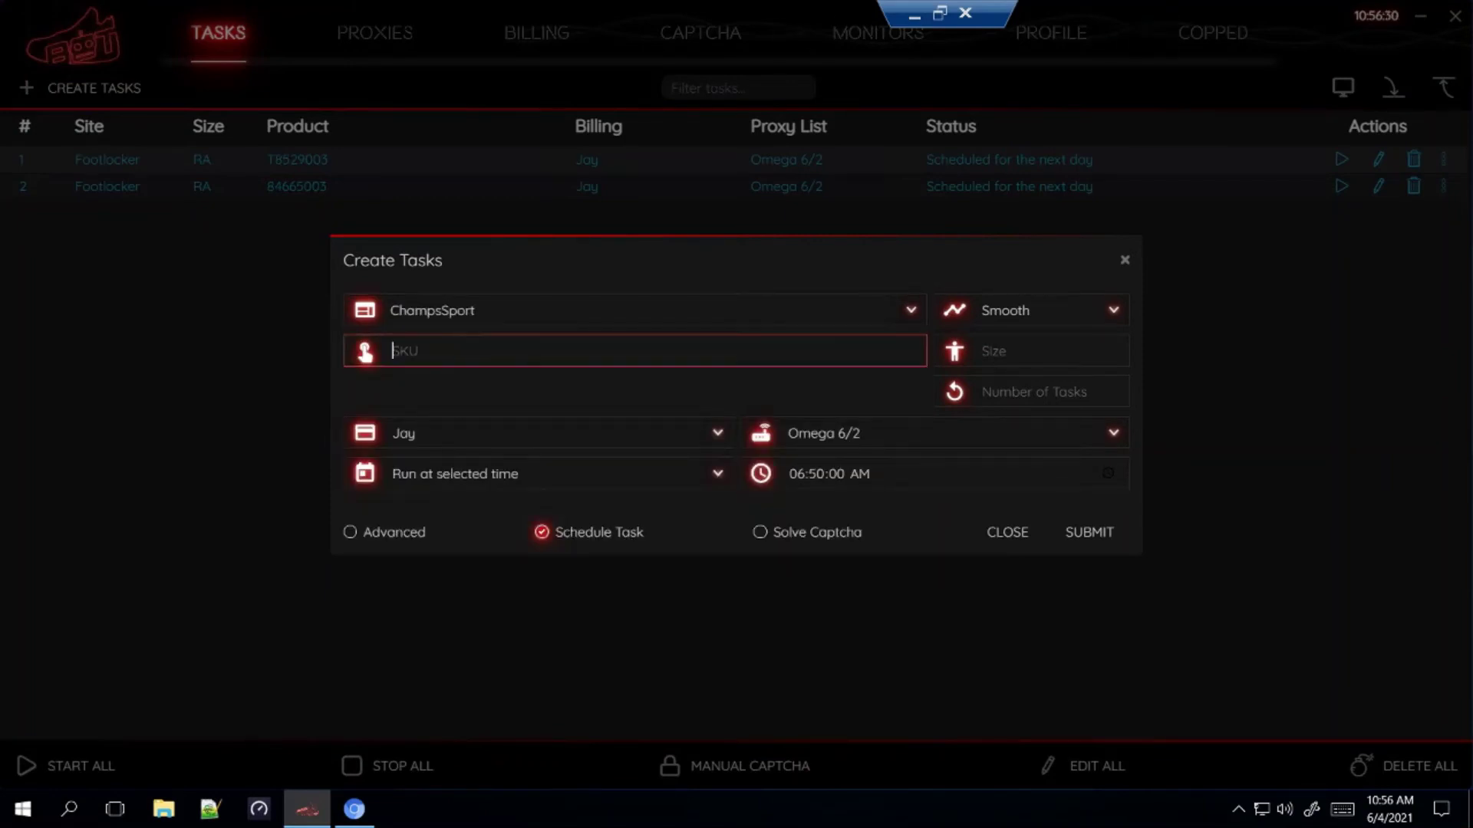
# Copy the product number of the Black/Electric Green men's Jordan Retro 6 from the Champs Sports releases page in Chrome
pyautogui.click(914, 17)
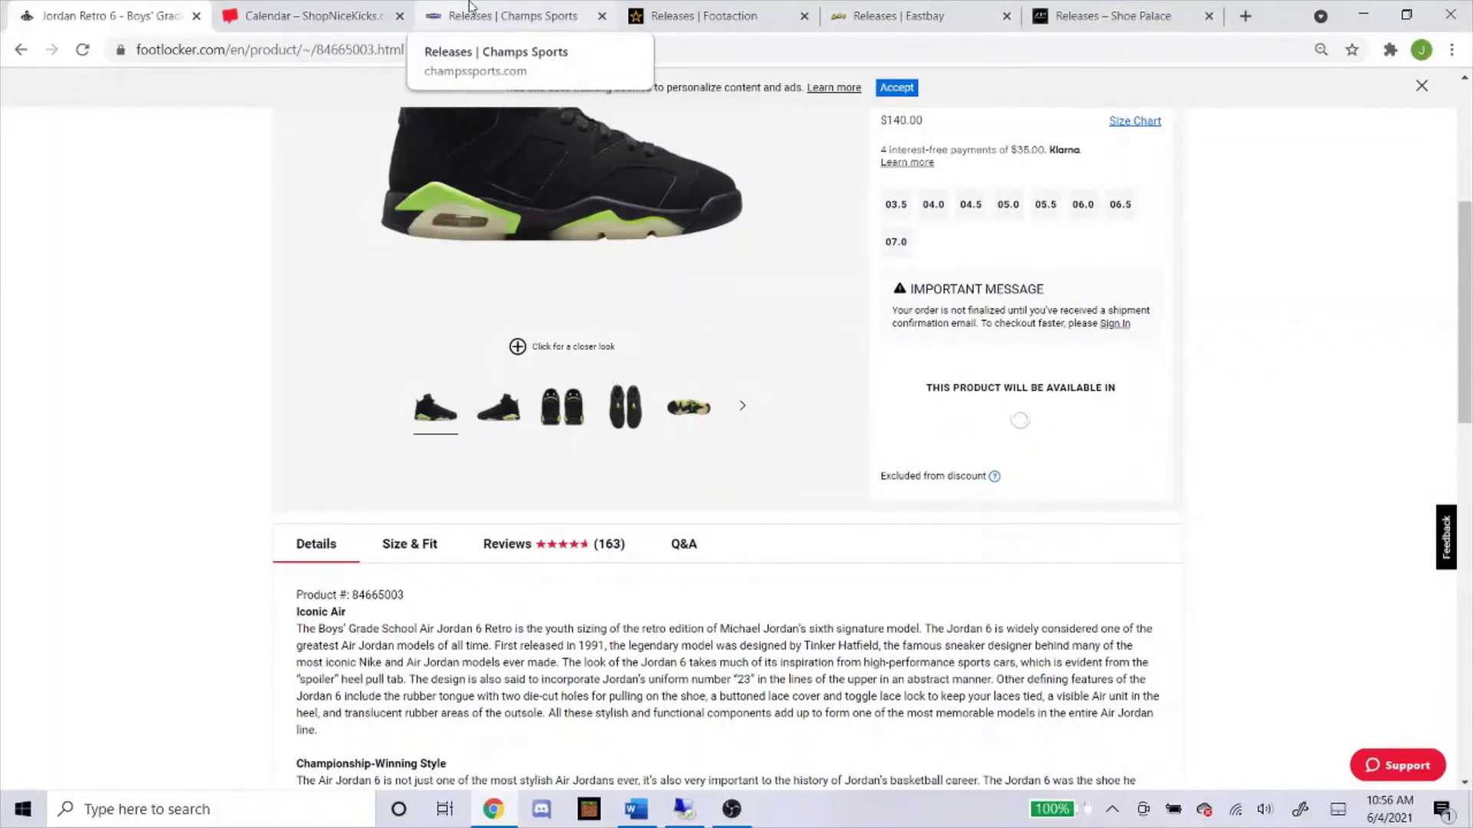
pyautogui.click(506, 15)
pyautogui.scroll(-5, 566, 521)
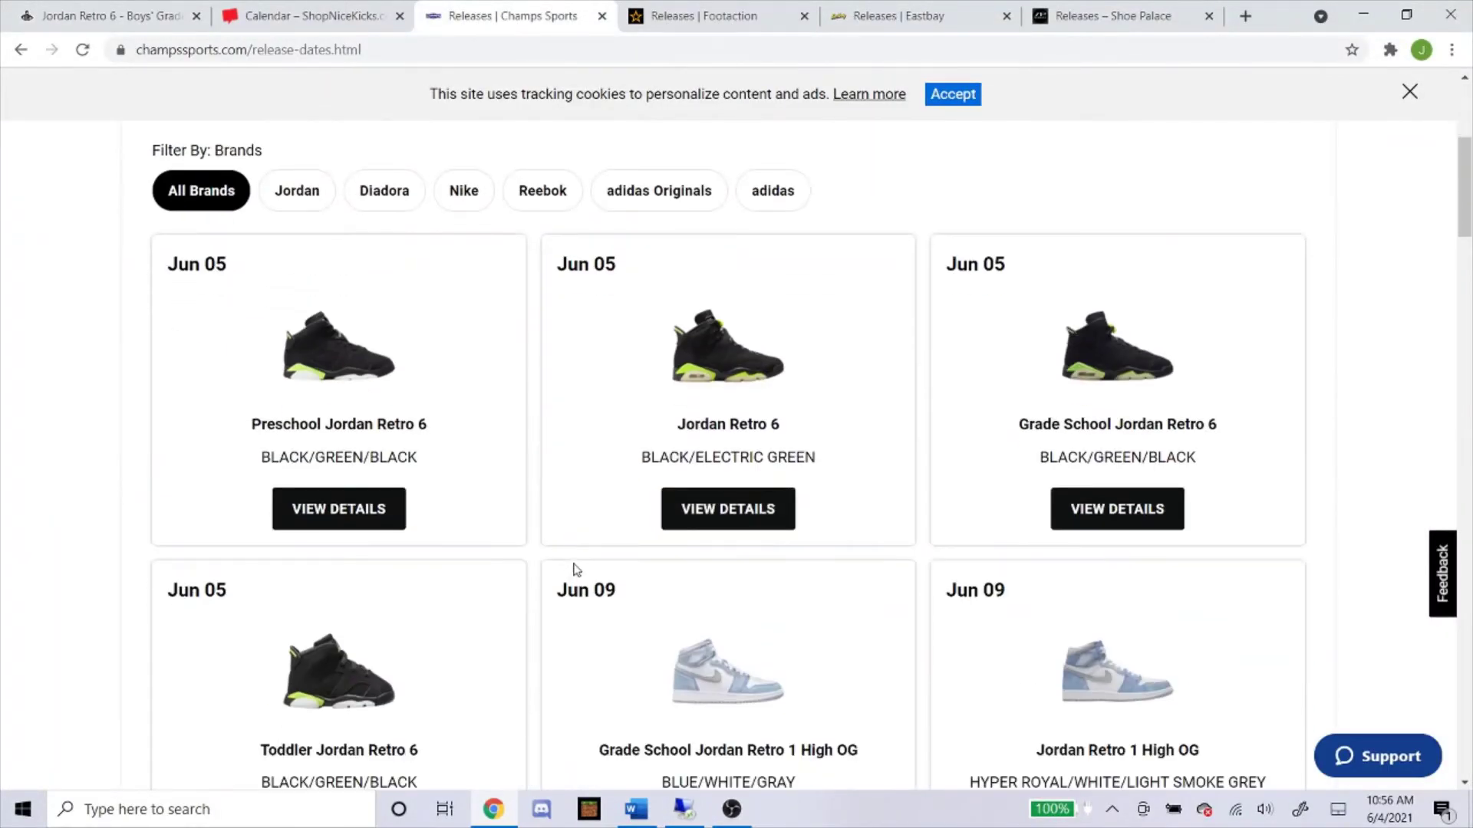
pyautogui.click(717, 378)
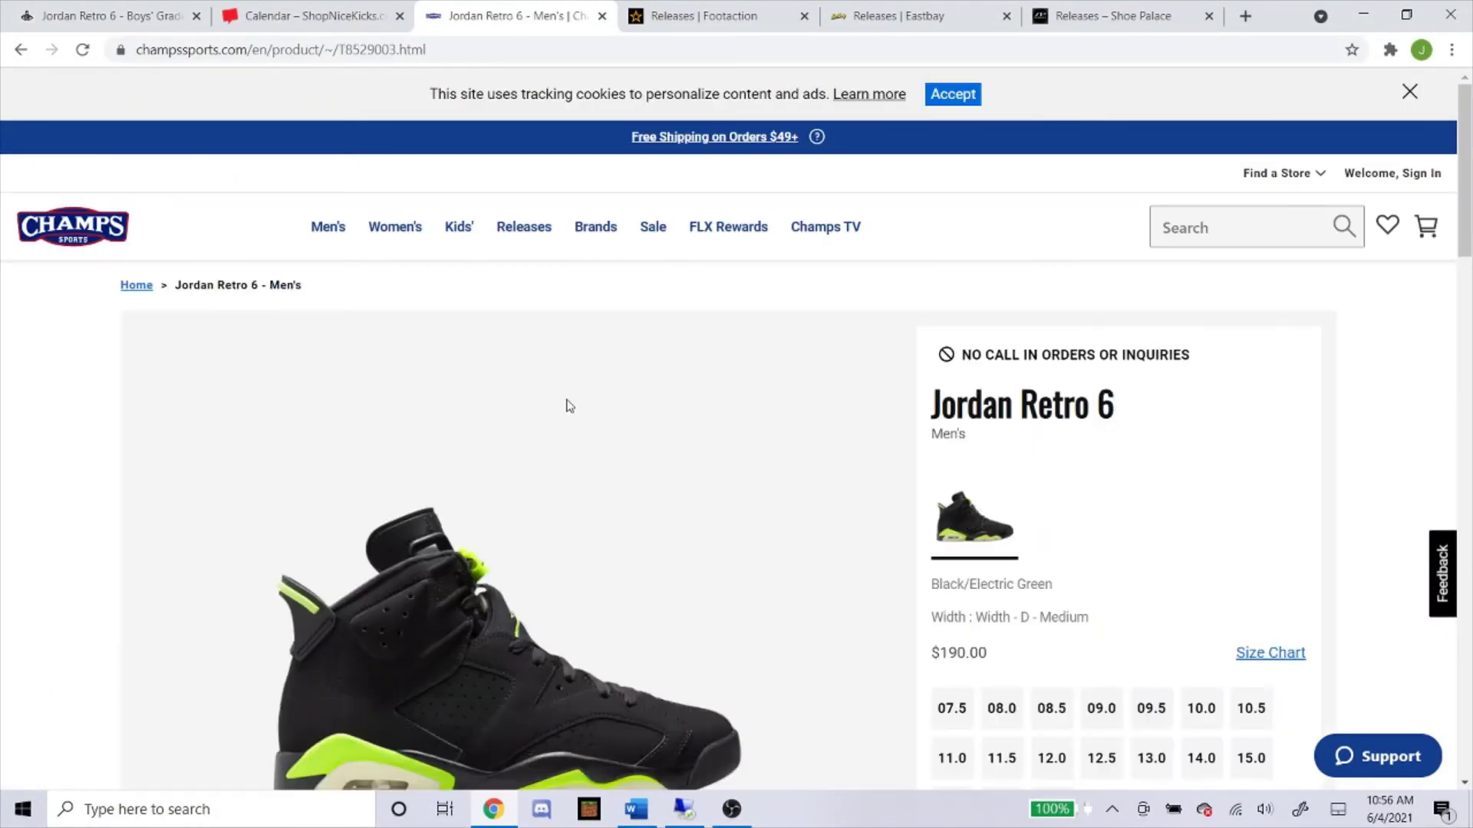
pyautogui.scroll(-10, 667, 447)
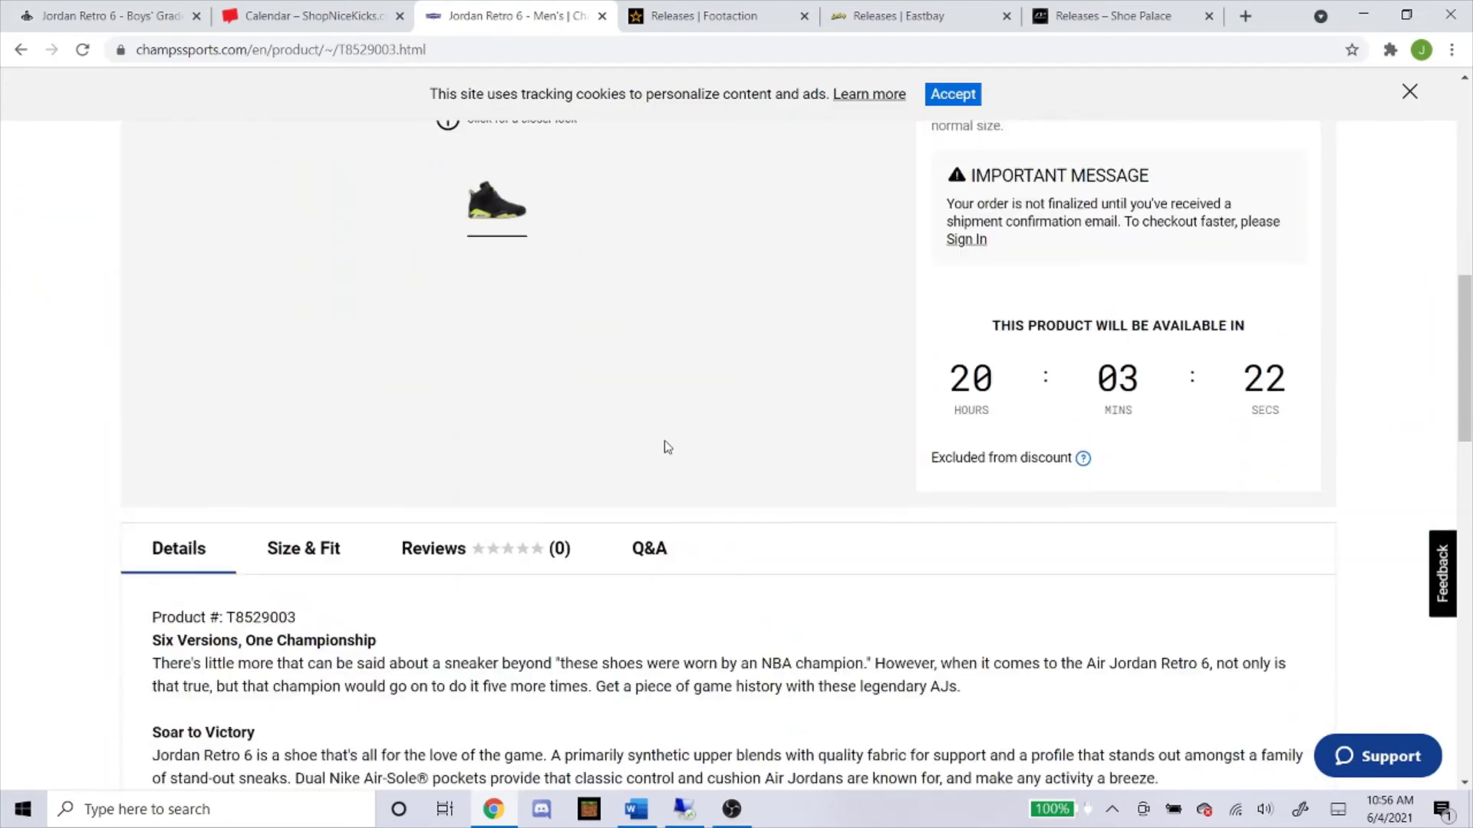
pyautogui.doubleClick(265, 491)
pyautogui.hotkey('ctrl', 'c')
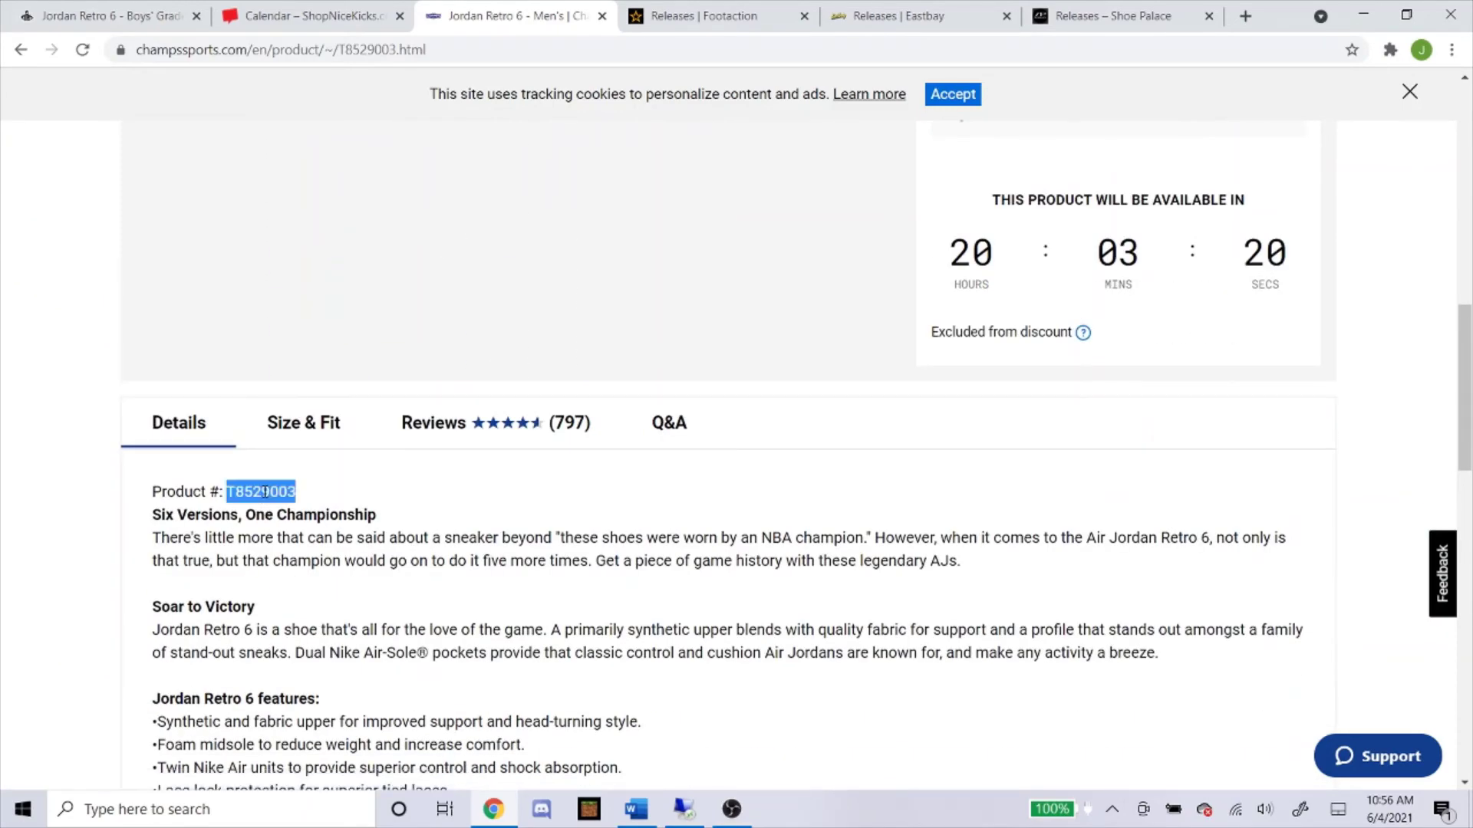
pyautogui.rightClick(264, 491)
pyautogui.click(295, 506)
# Switch back to the shoe bot, submit the ChampsSport task with SKU T8529003, and close the creation form
pyautogui.click(685, 809)
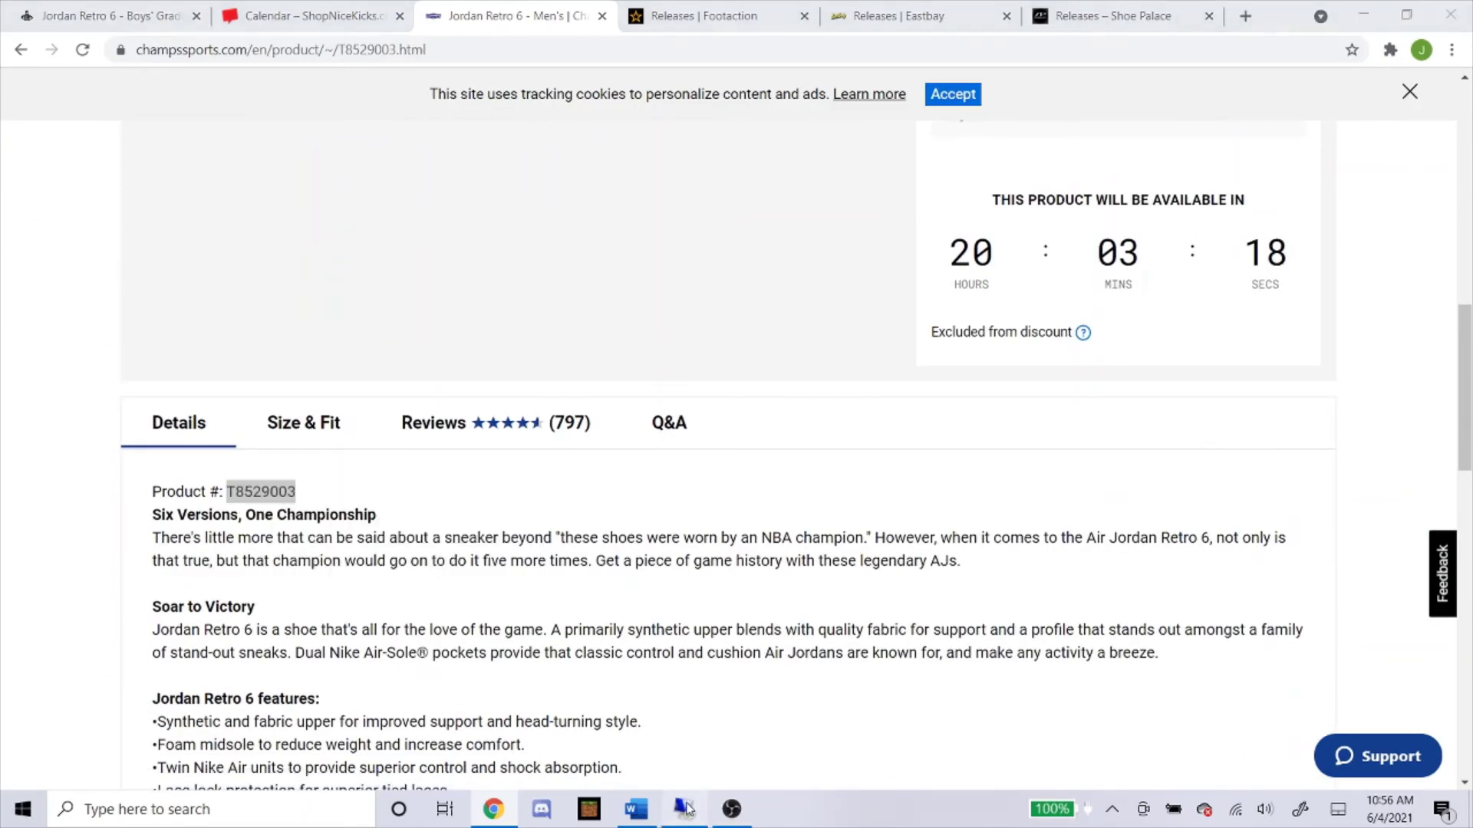
pyautogui.rightClick(451, 346)
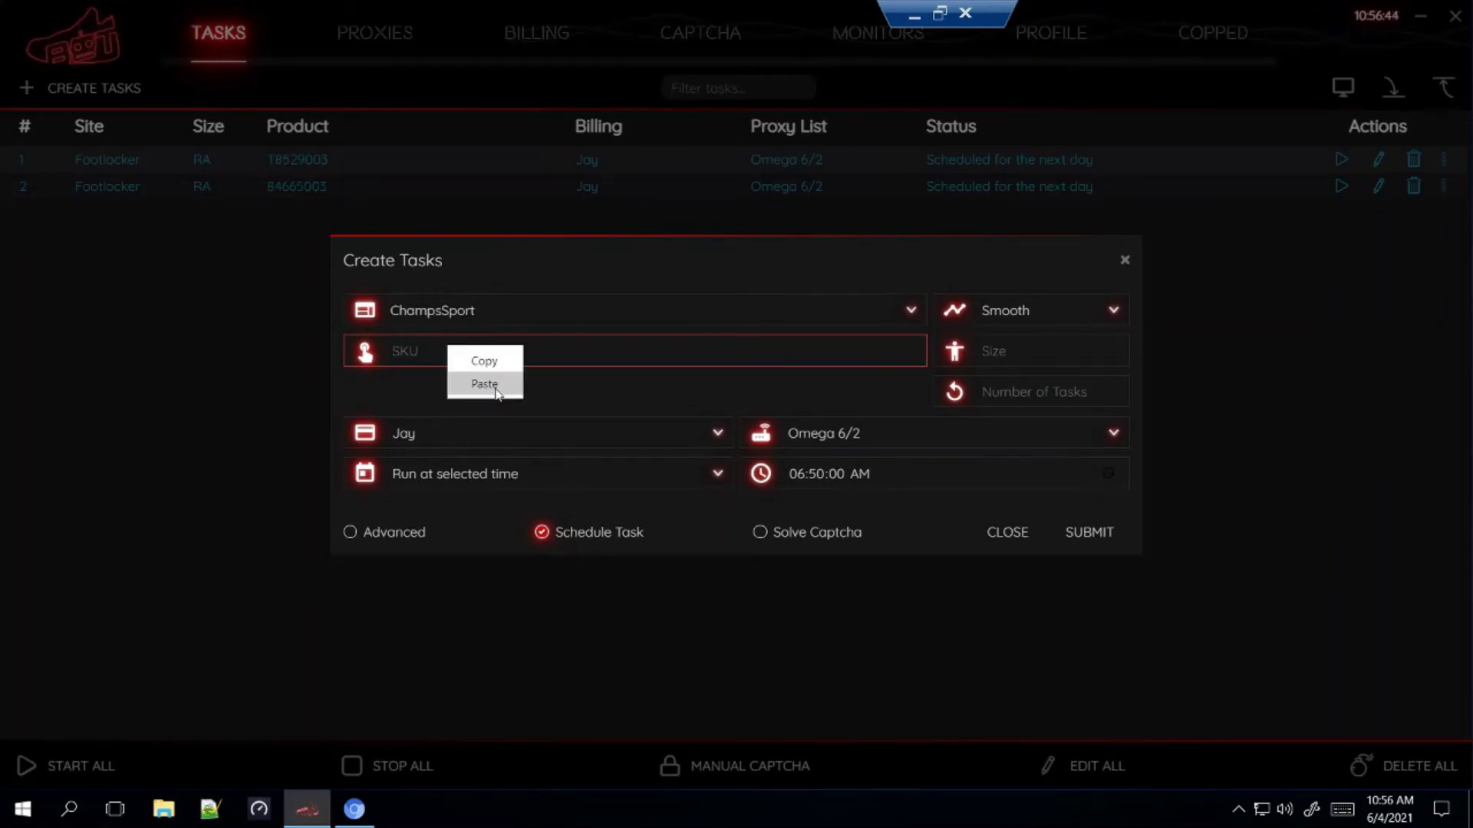
pyautogui.click(477, 383)
pyautogui.click(1073, 535)
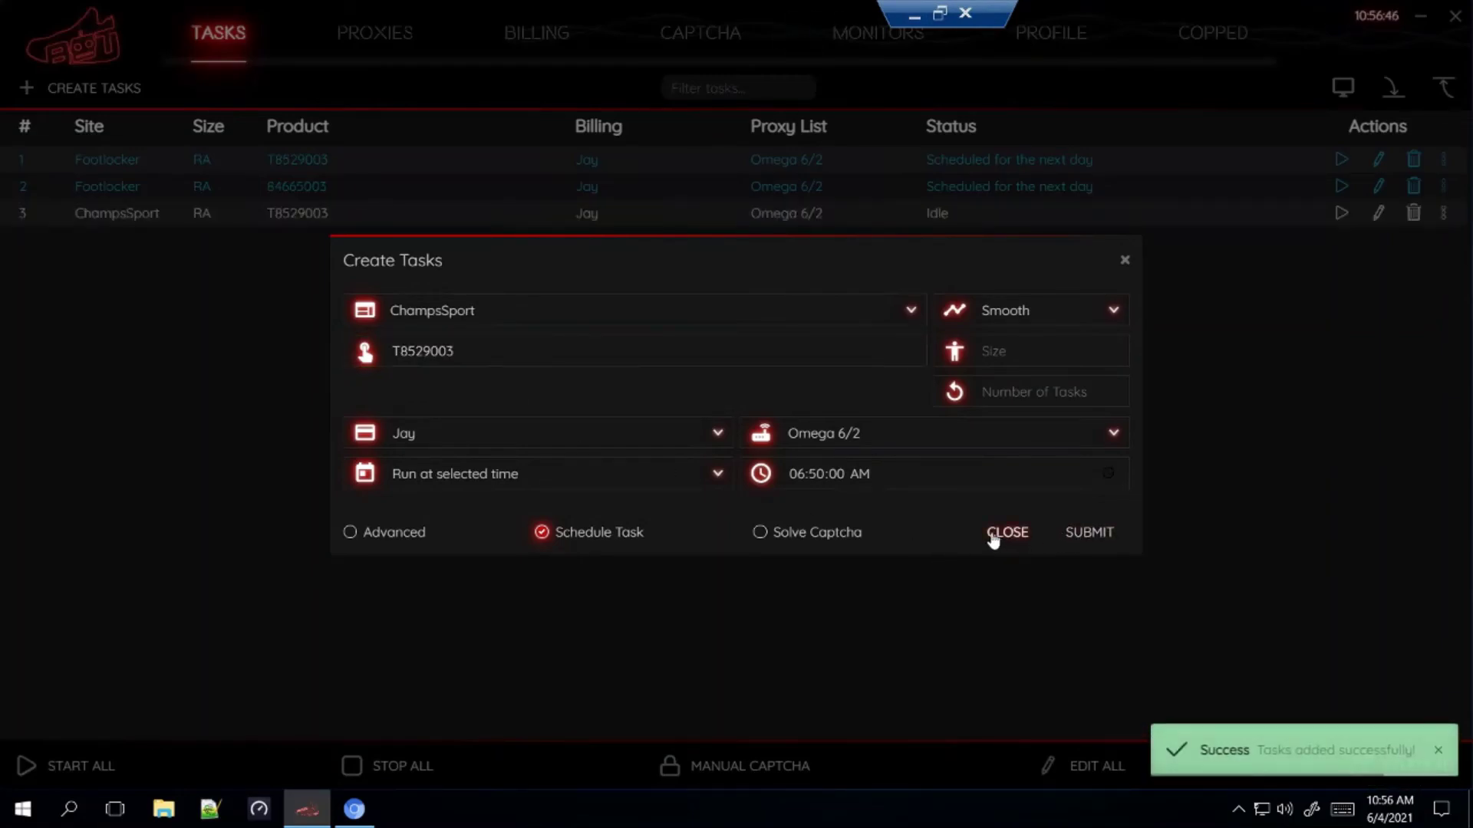
pyautogui.click(993, 535)
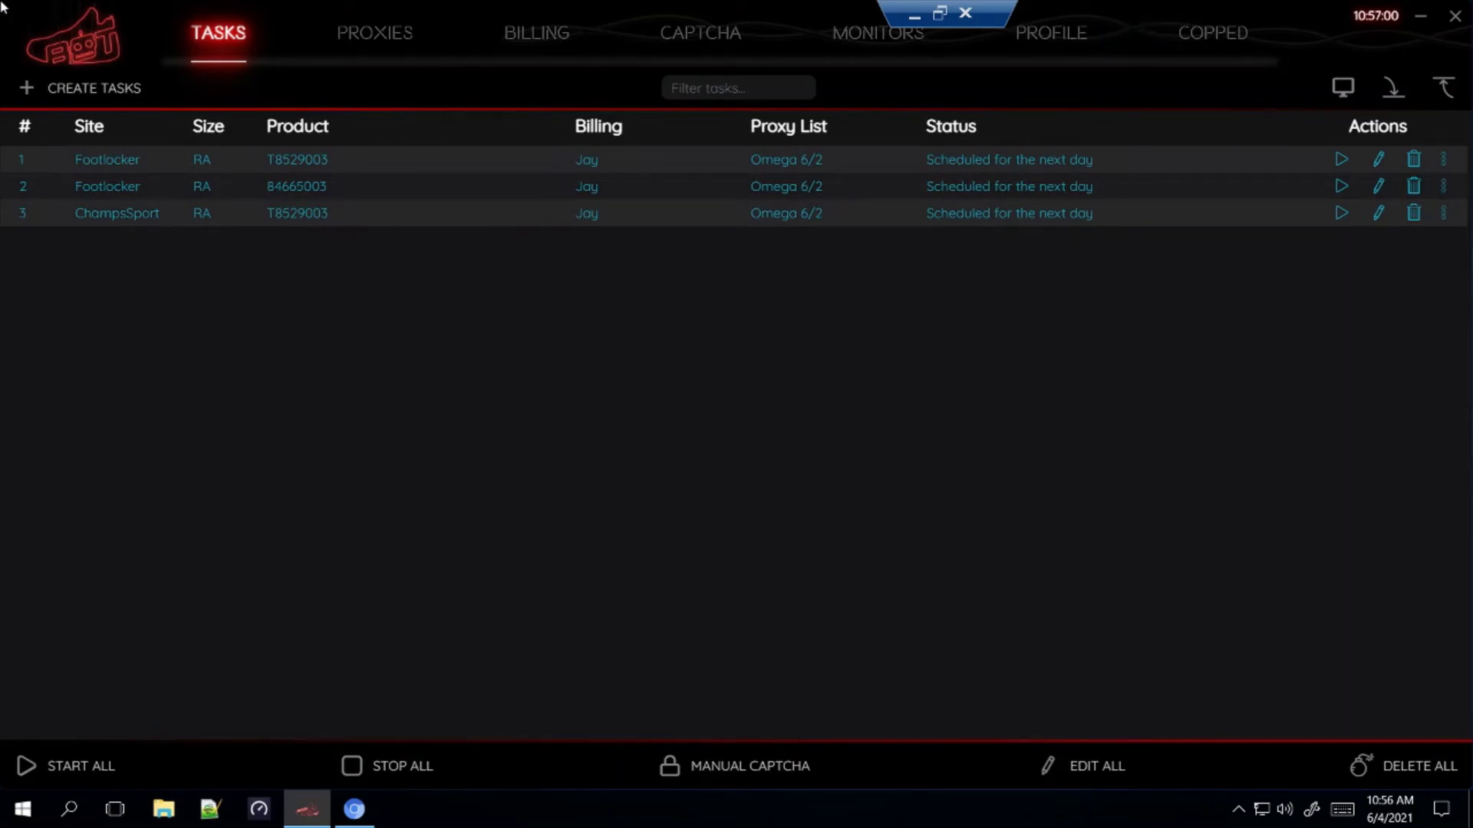
# Start a new task with ShoePalace as the site
pyautogui.click(125, 89)
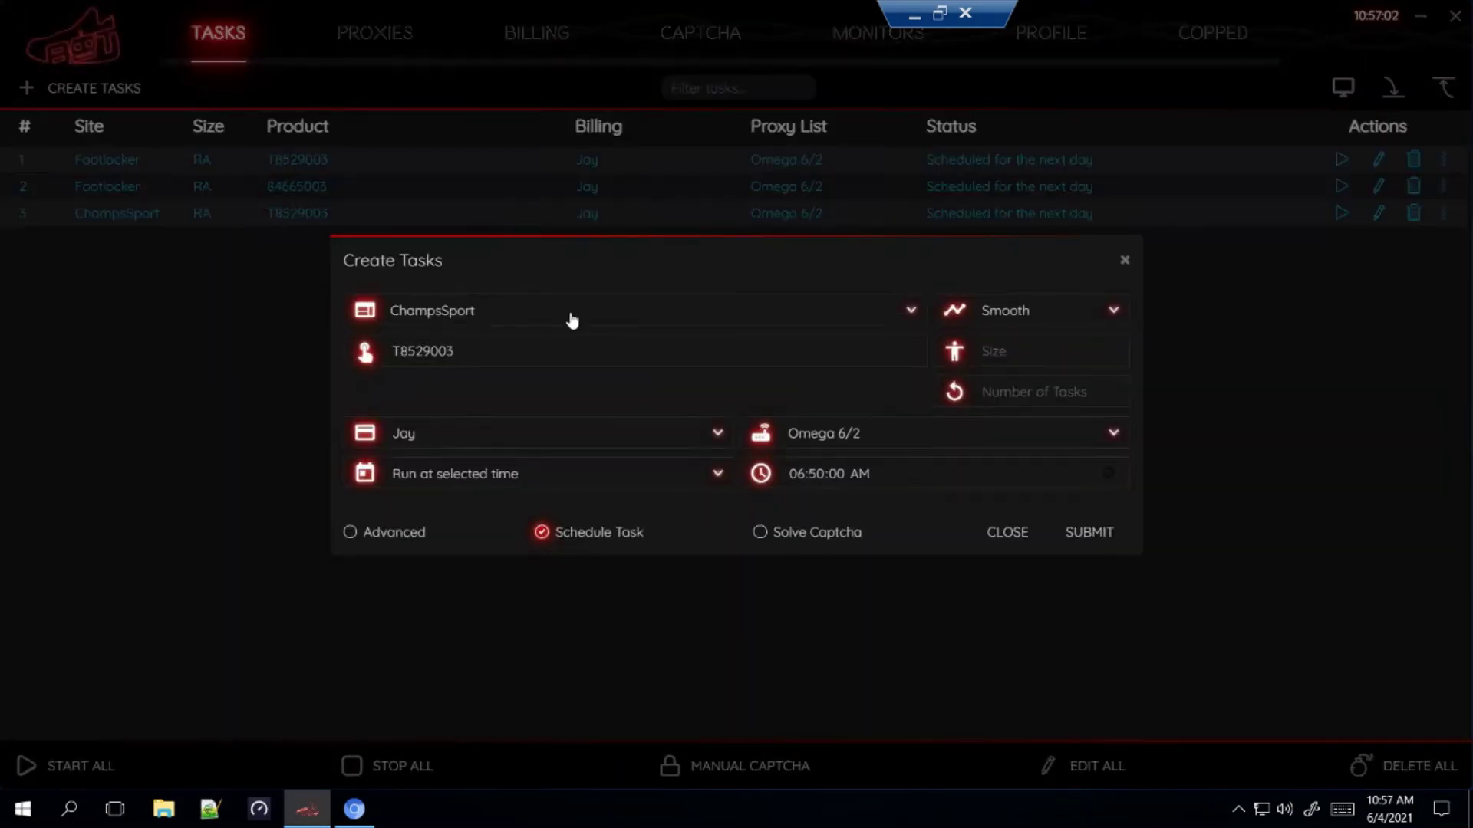
pyautogui.click(565, 308)
pyautogui.write('shoepal')
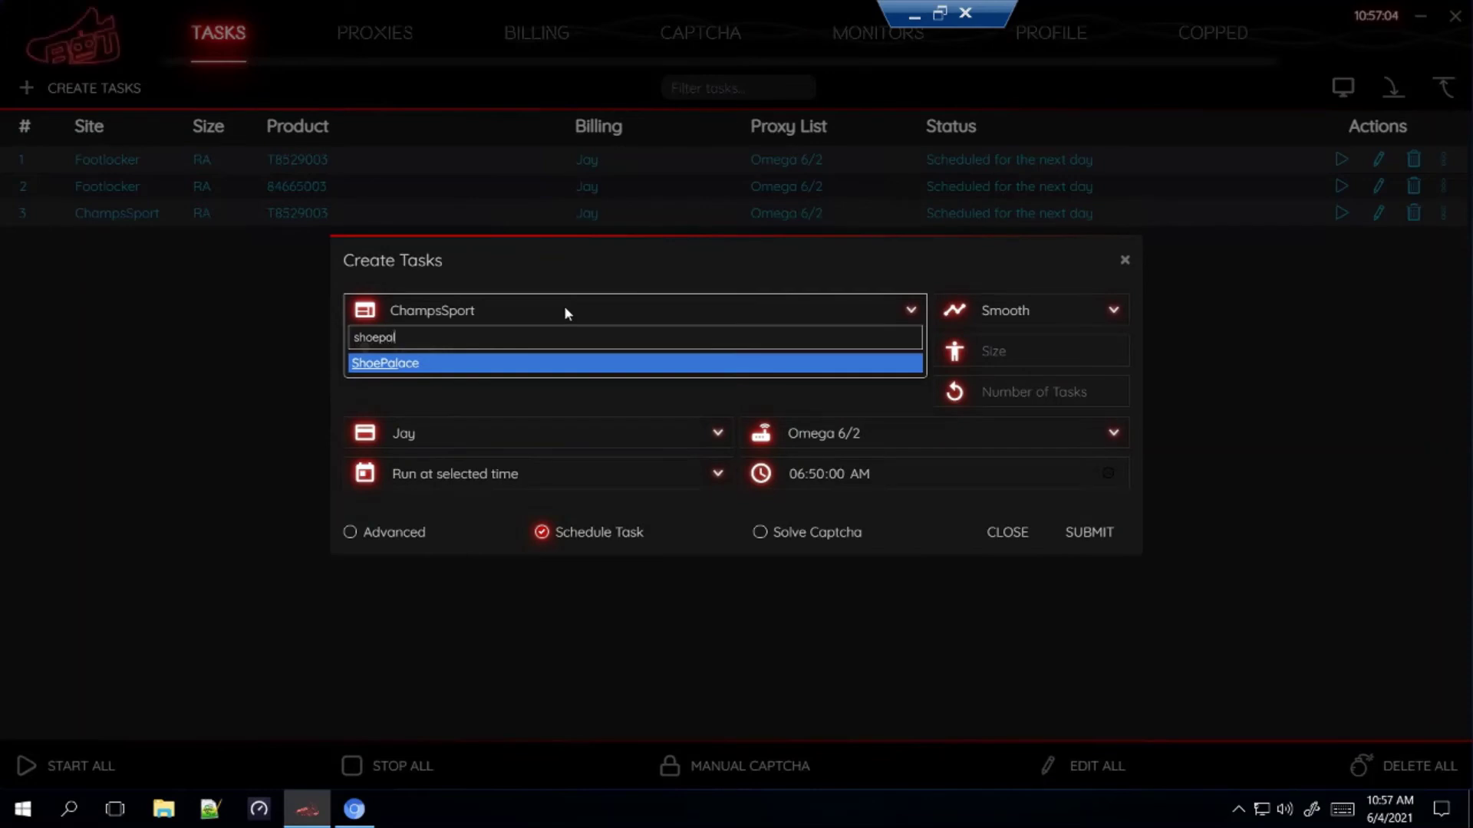
pyautogui.press('Return')
pyautogui.click(477, 351)
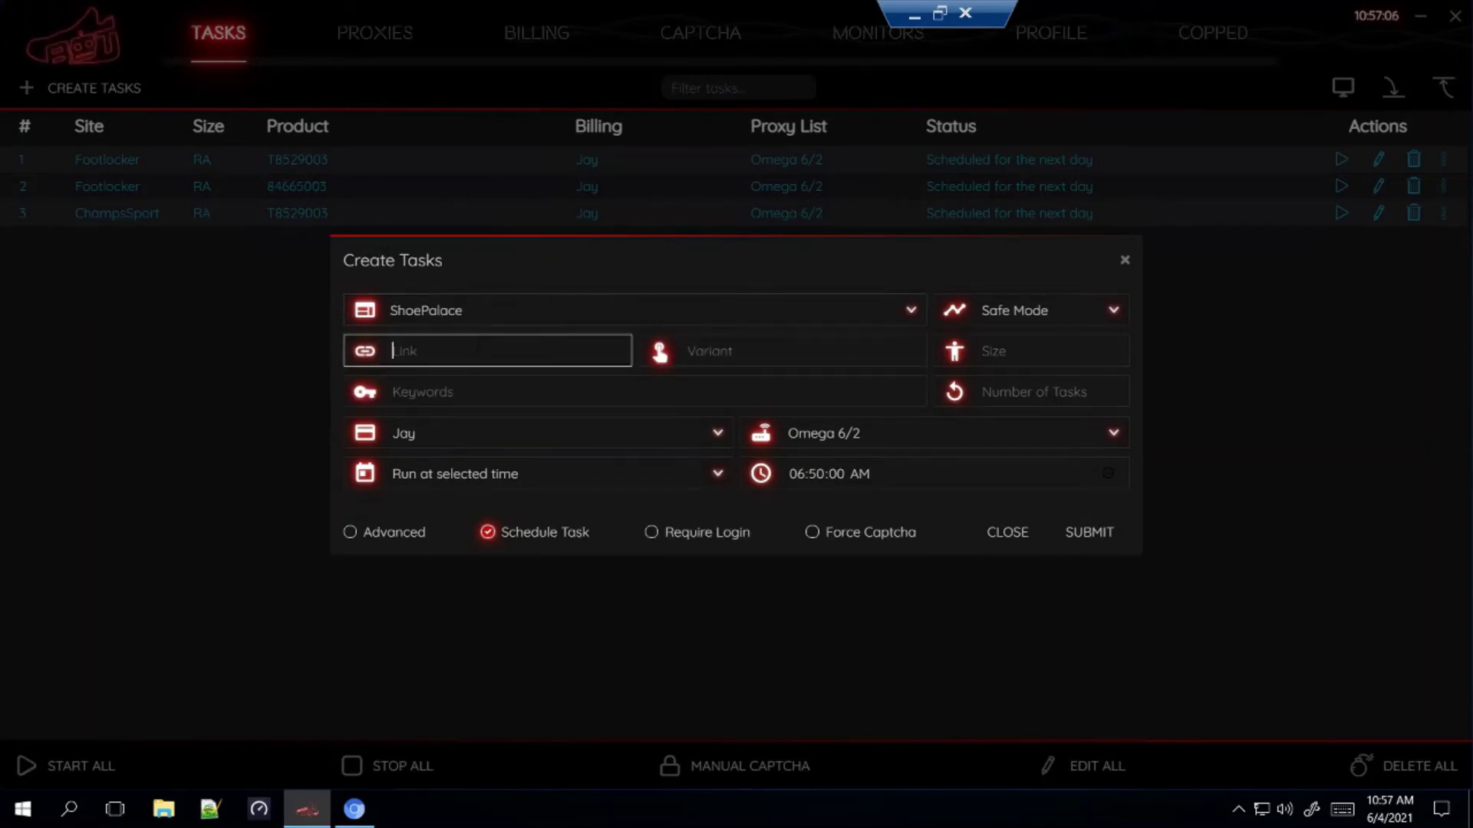
pyautogui.click(429, 392)
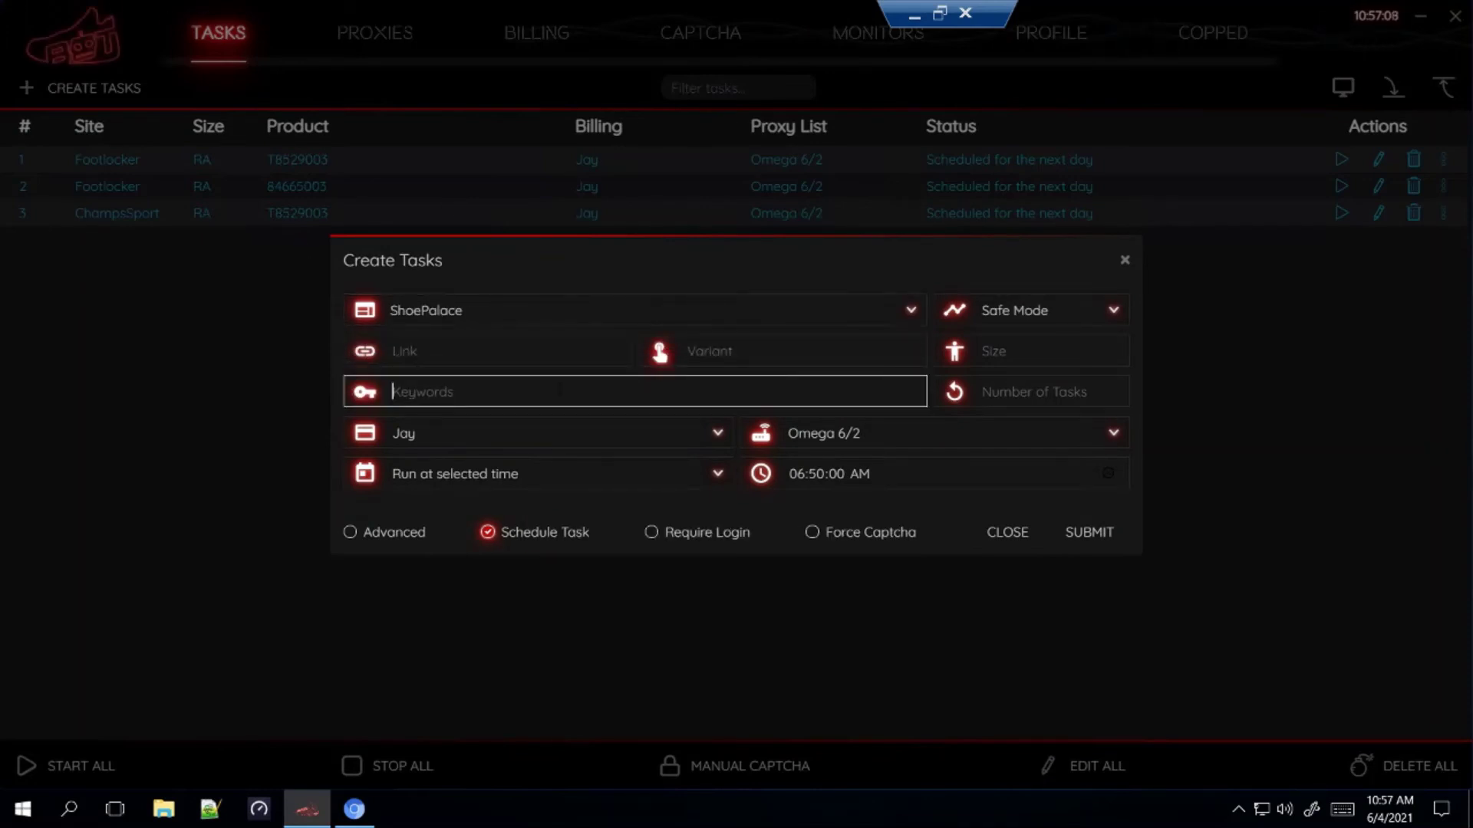
pyautogui.click(541, 351)
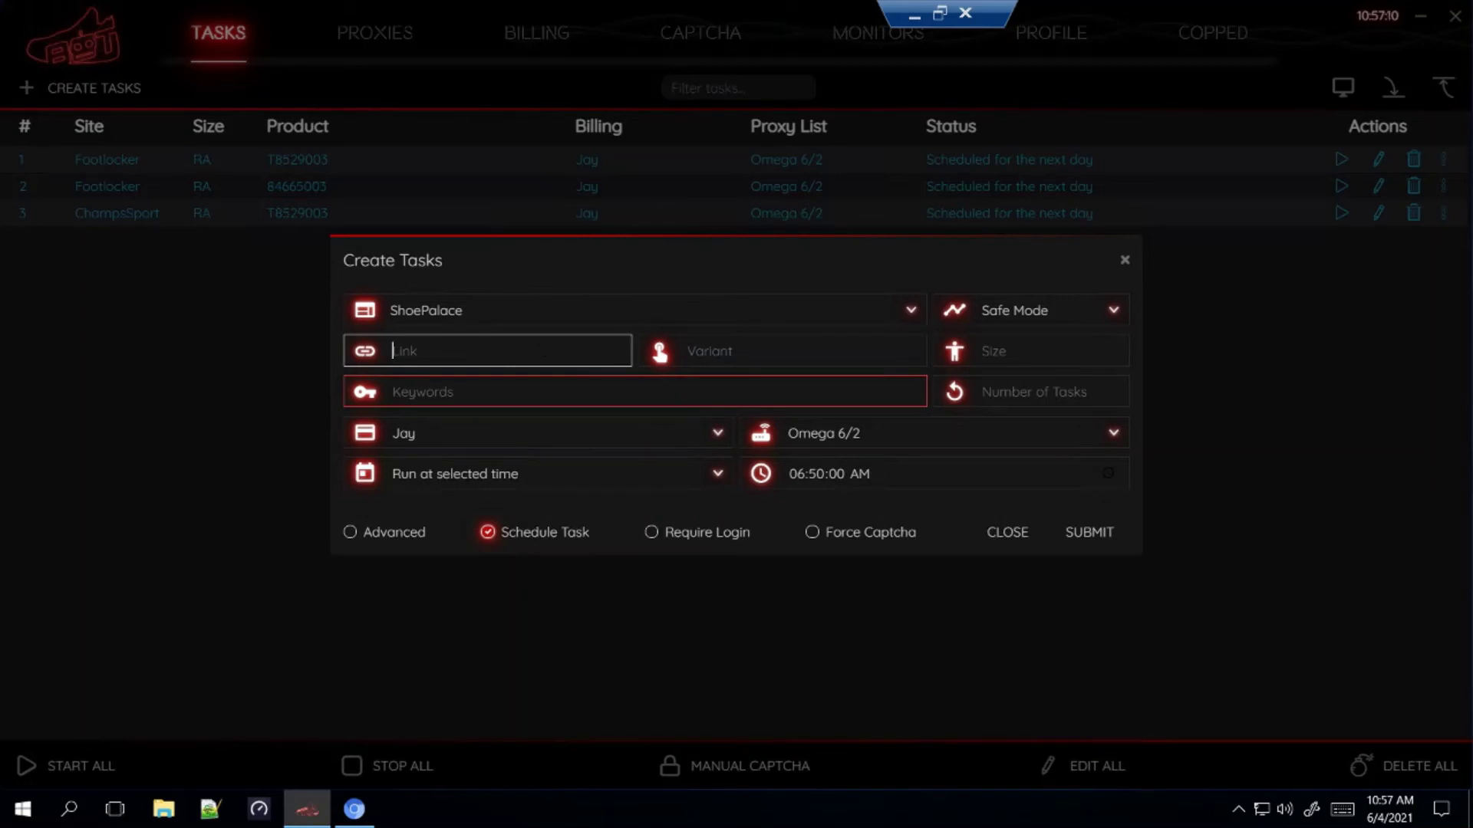
pyautogui.click(534, 385)
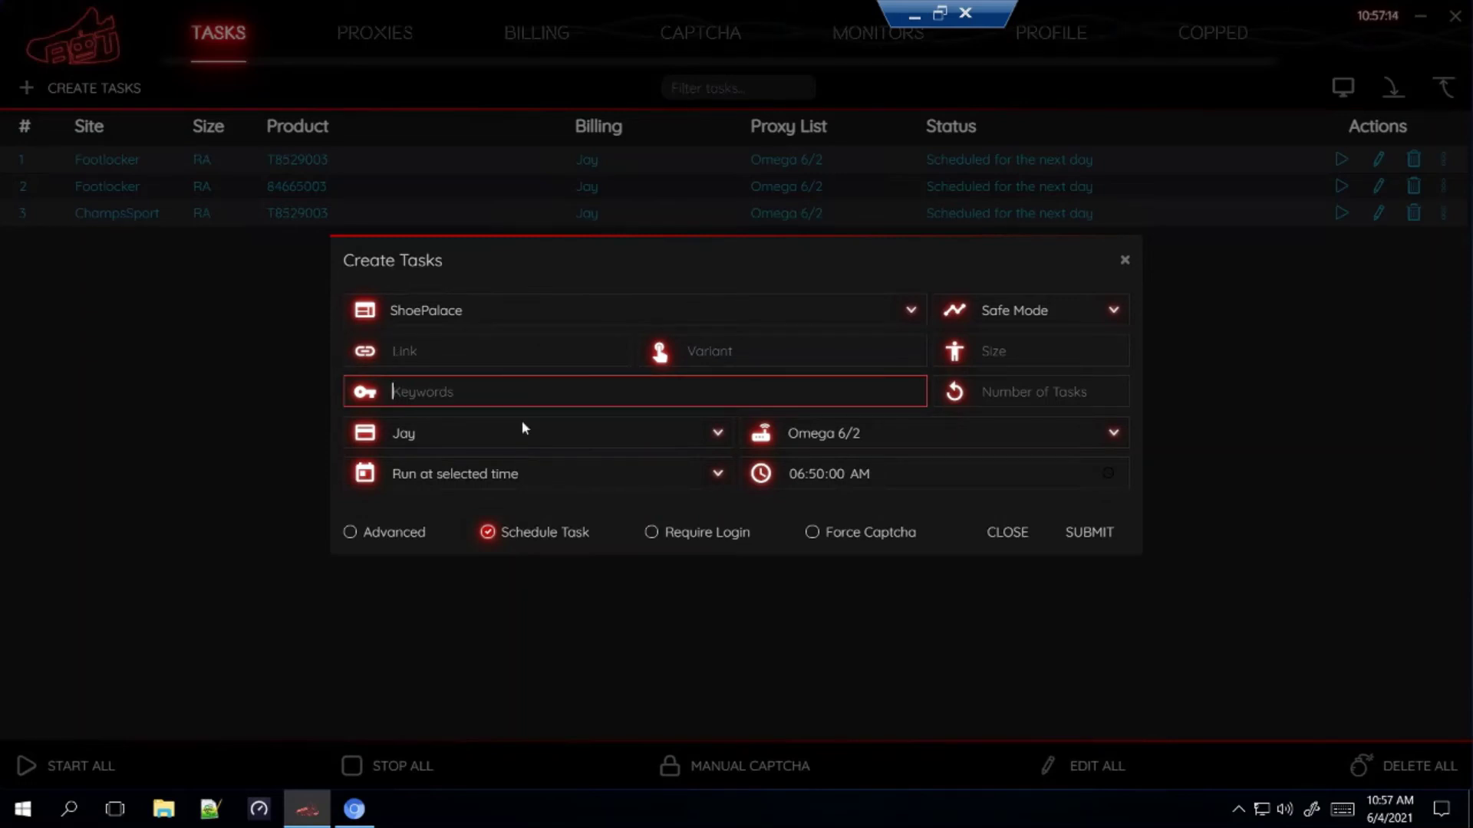
pyautogui.click(499, 351)
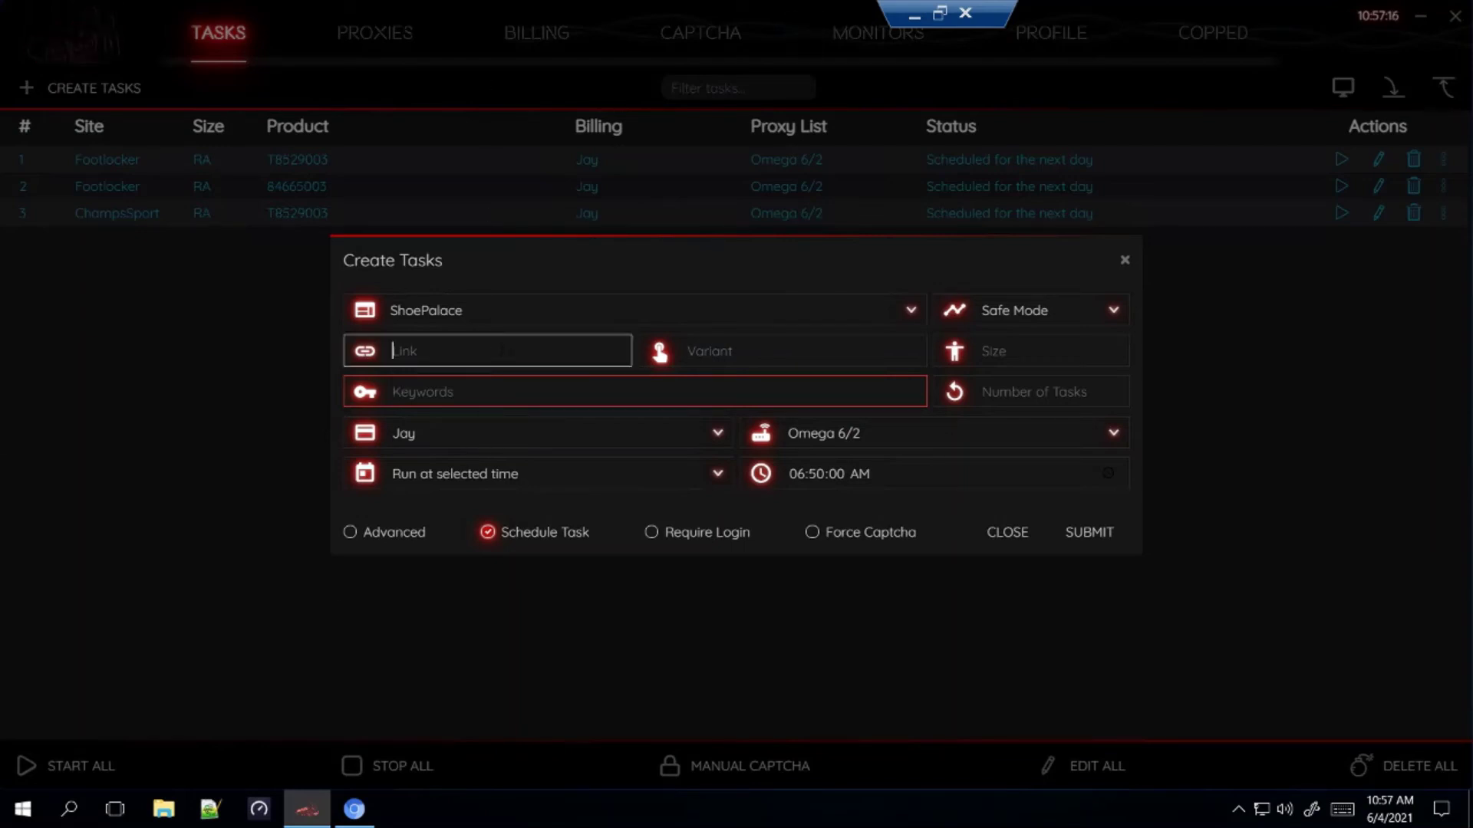
# Set the ShoePalace task's mode to Cyborg3.0 and make the product link field ready for entry
pyautogui.click(1001, 309)
pyautogui.click(1009, 402)
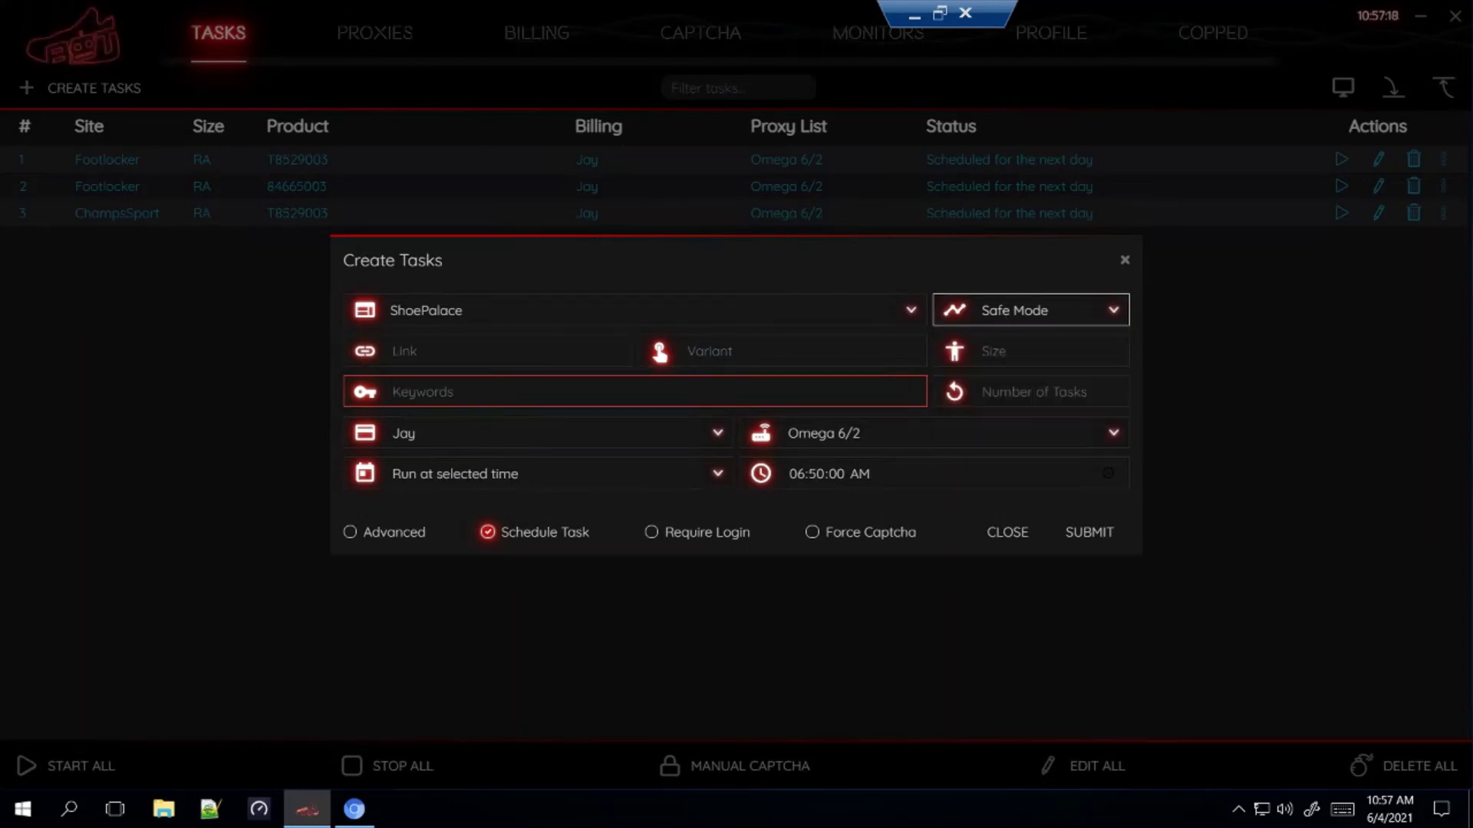
pyautogui.click(503, 342)
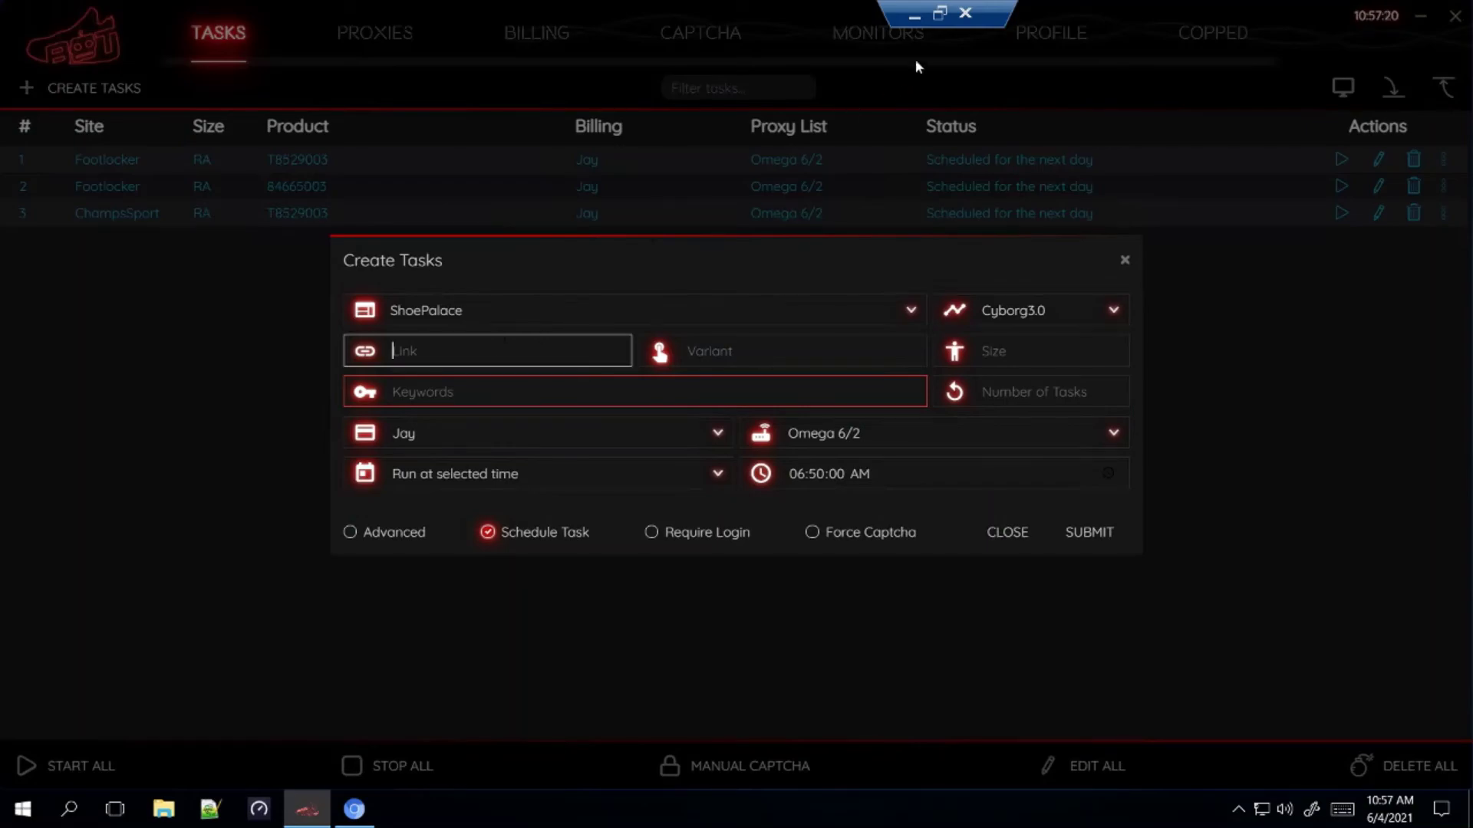
# Copy the web address of the men's Air Jordan 6 Retro Electric Green product page from Shoe Palace's releases in Chrome
pyautogui.click(915, 14)
pyautogui.click(1137, 11)
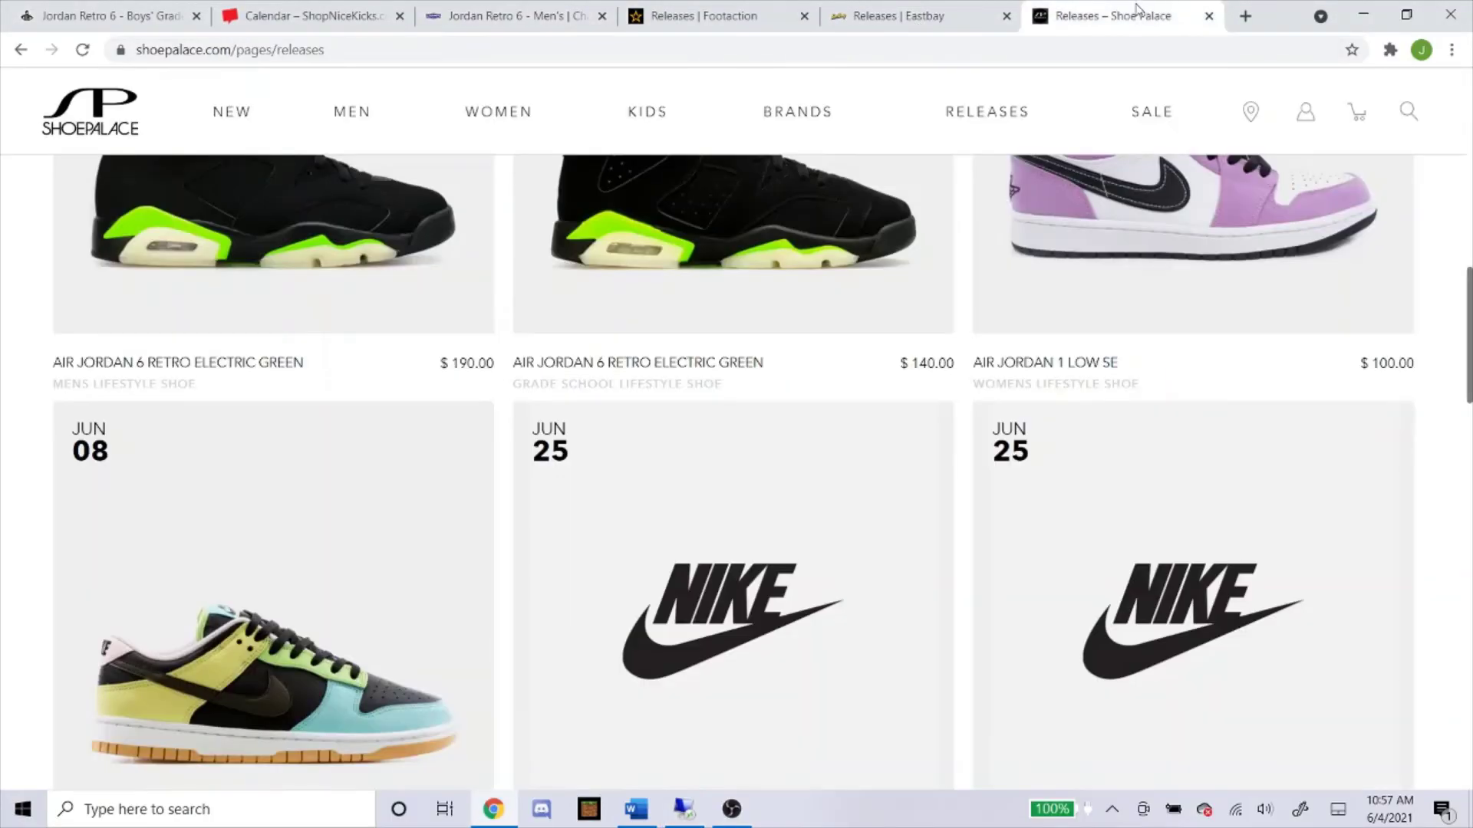
pyautogui.moveTo(1015, 123)
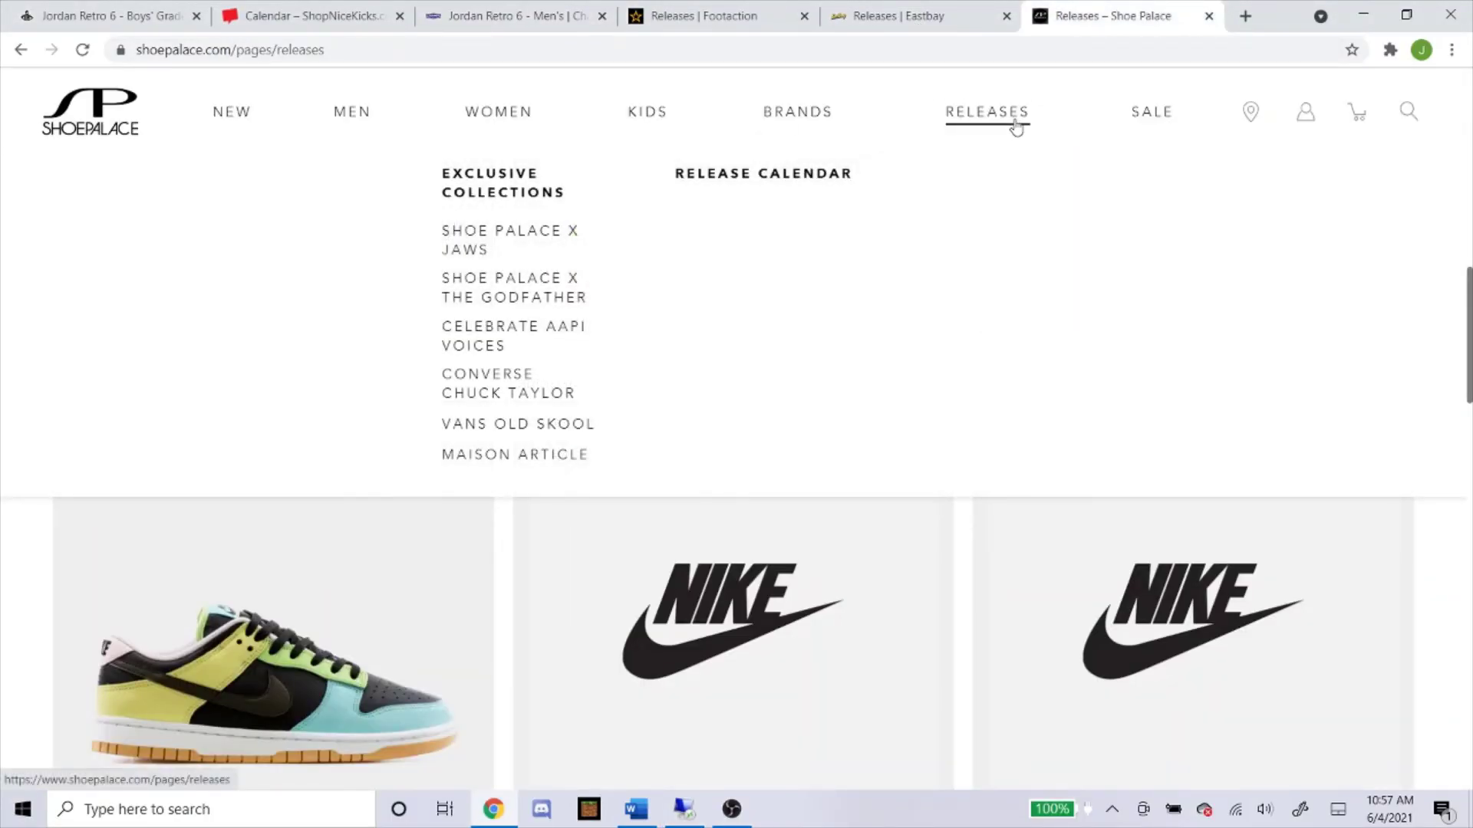
pyautogui.scroll(10, 697, 394)
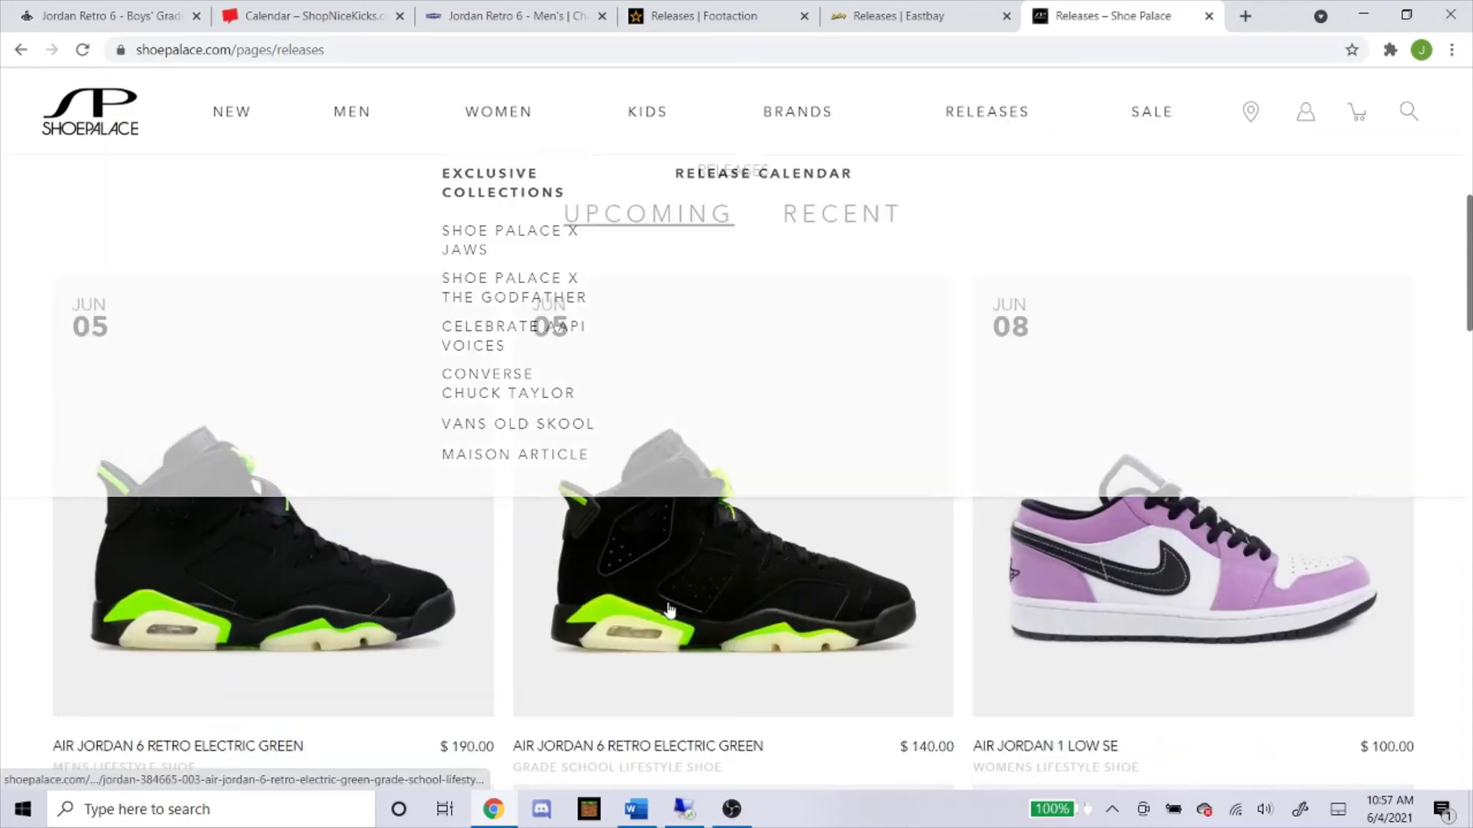
pyautogui.scroll(-3, 603, 616)
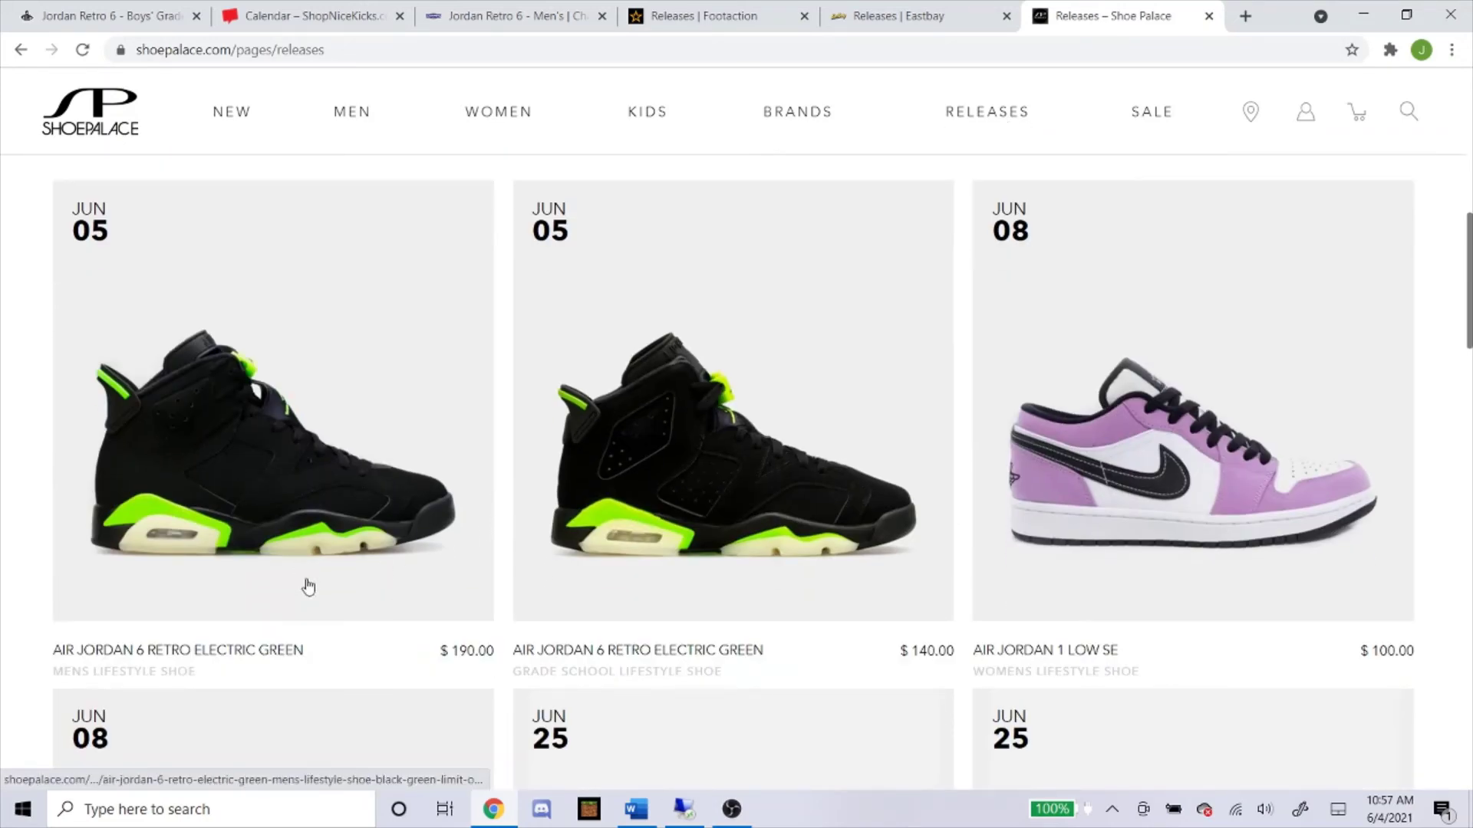
pyautogui.click(210, 491)
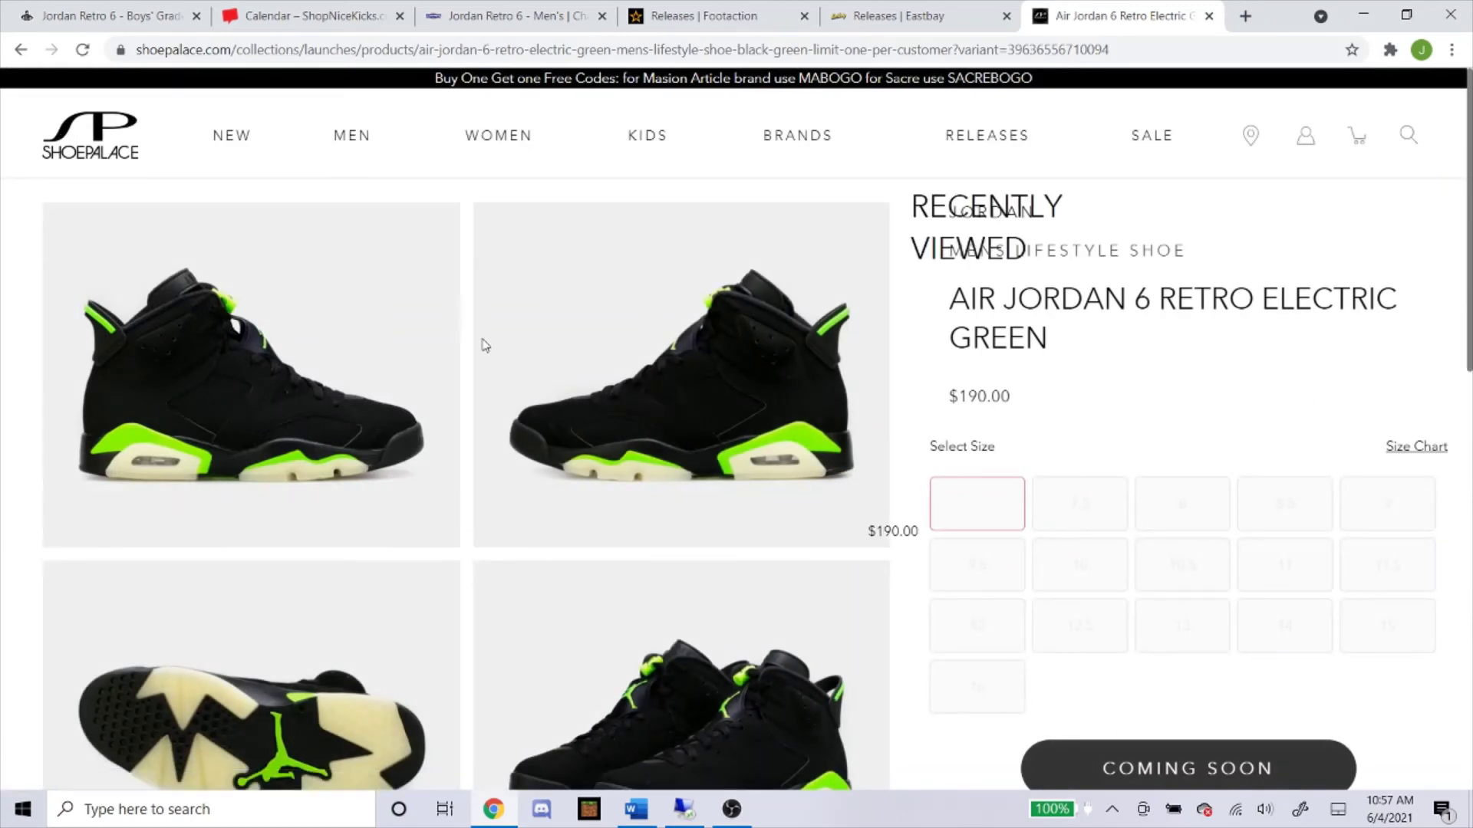
pyautogui.click(553, 52)
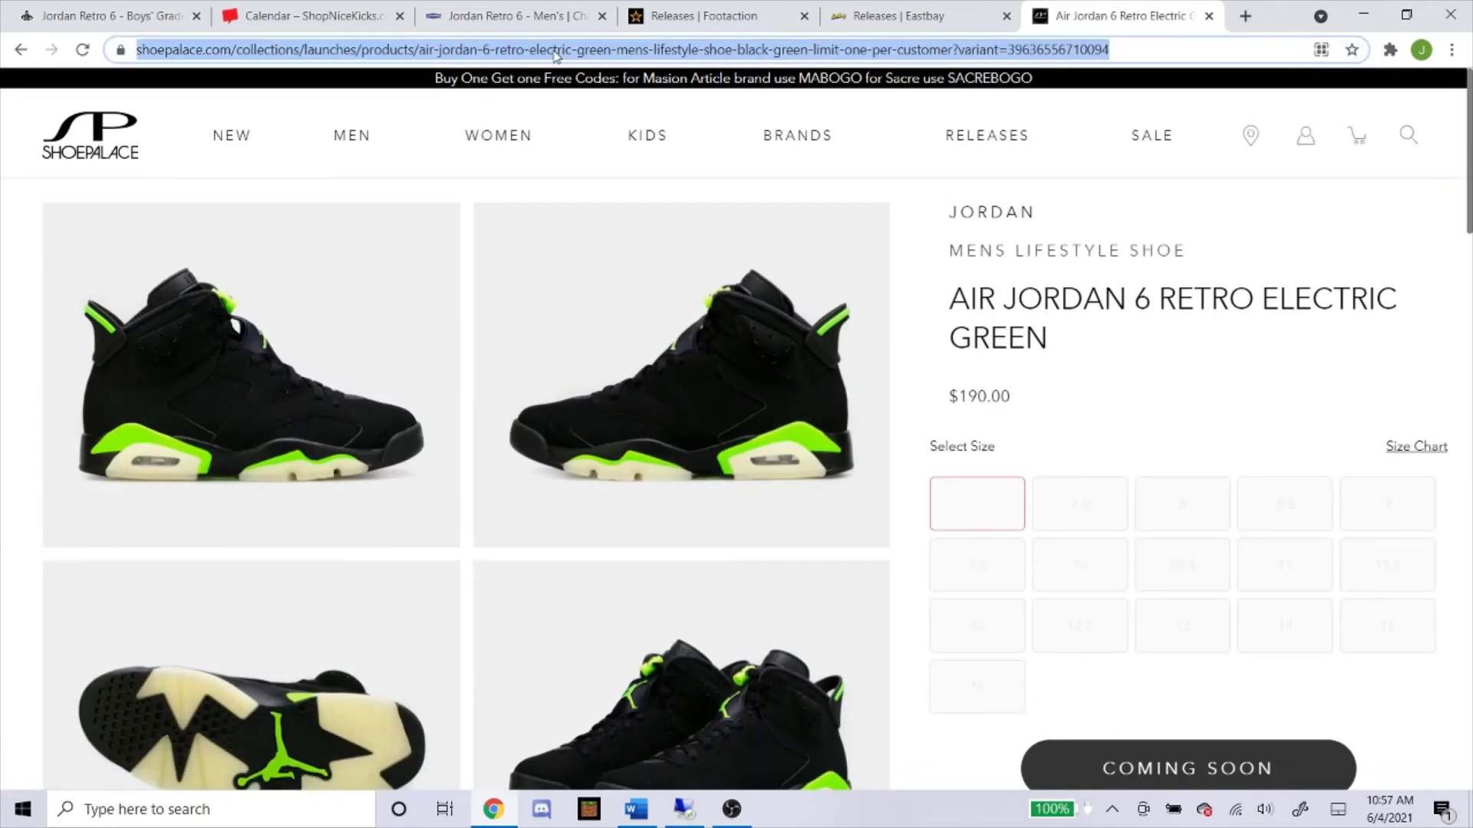
pyautogui.rightClick(554, 52)
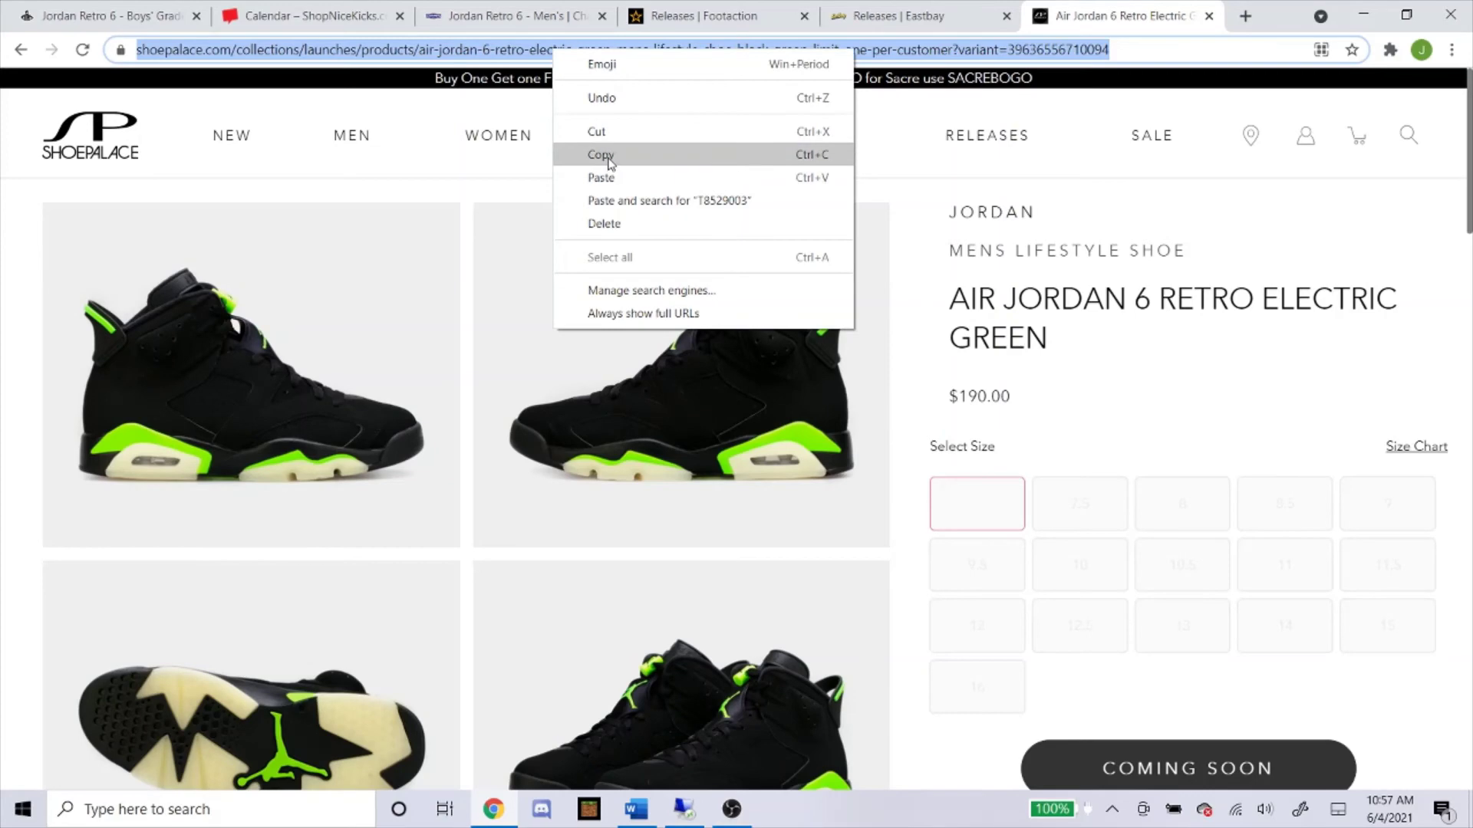
pyautogui.click(610, 156)
pyautogui.click(983, 346)
# Return to the shoe bot and paste the copied Shoe Palace product address as the task's link
pyautogui.click(680, 809)
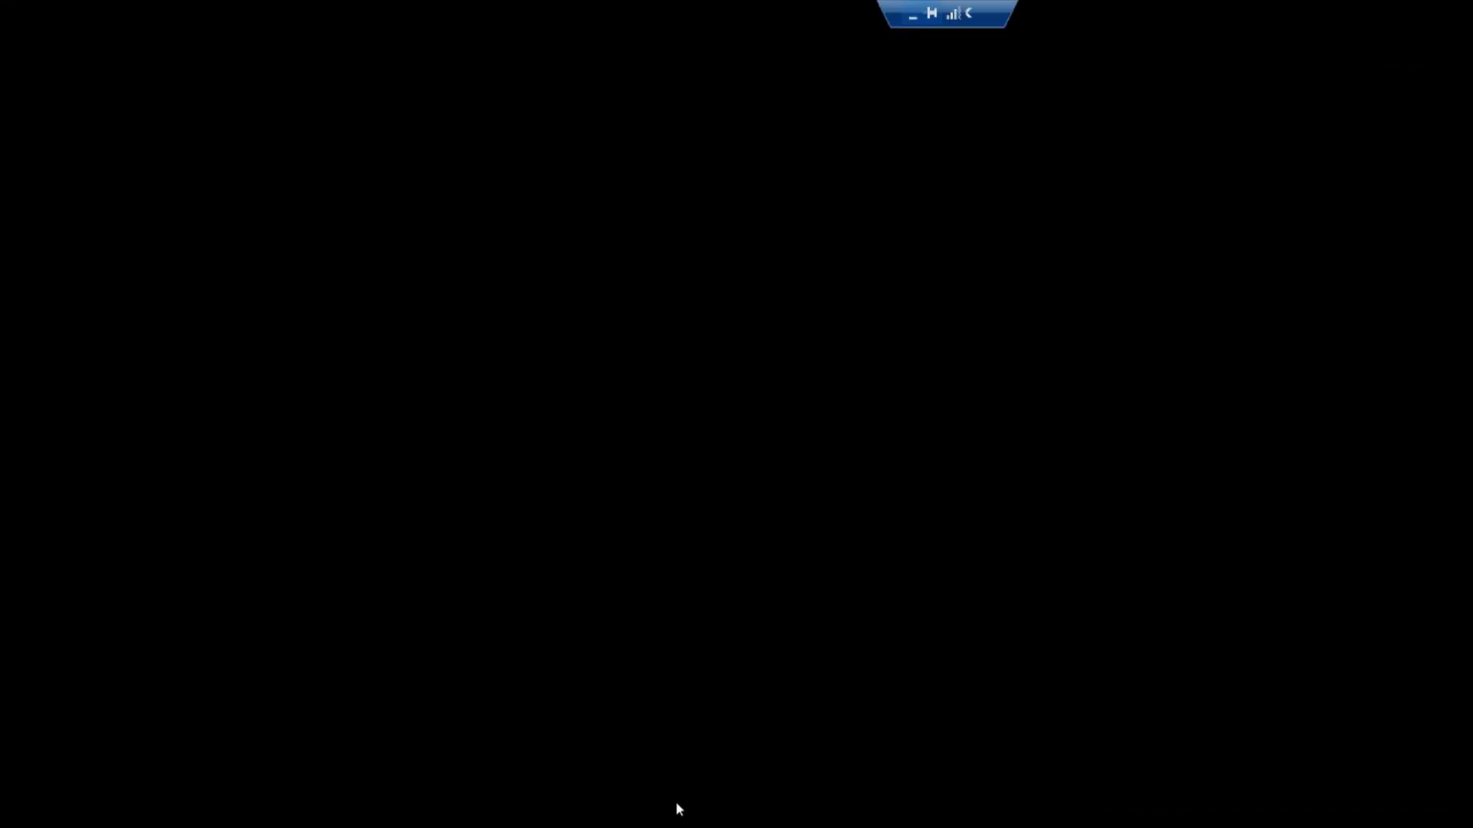
pyautogui.rightClick(564, 350)
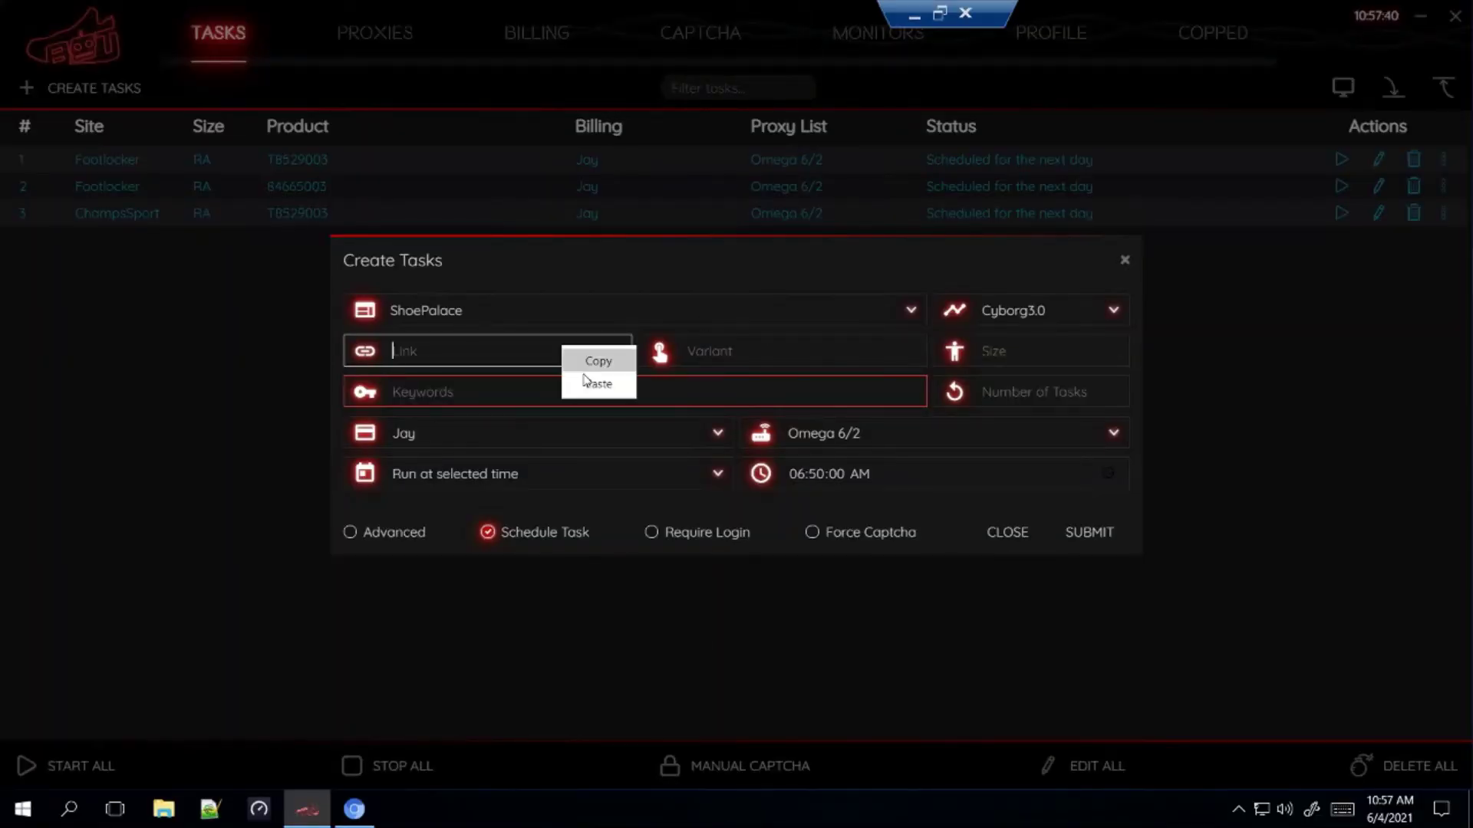
pyautogui.click(585, 383)
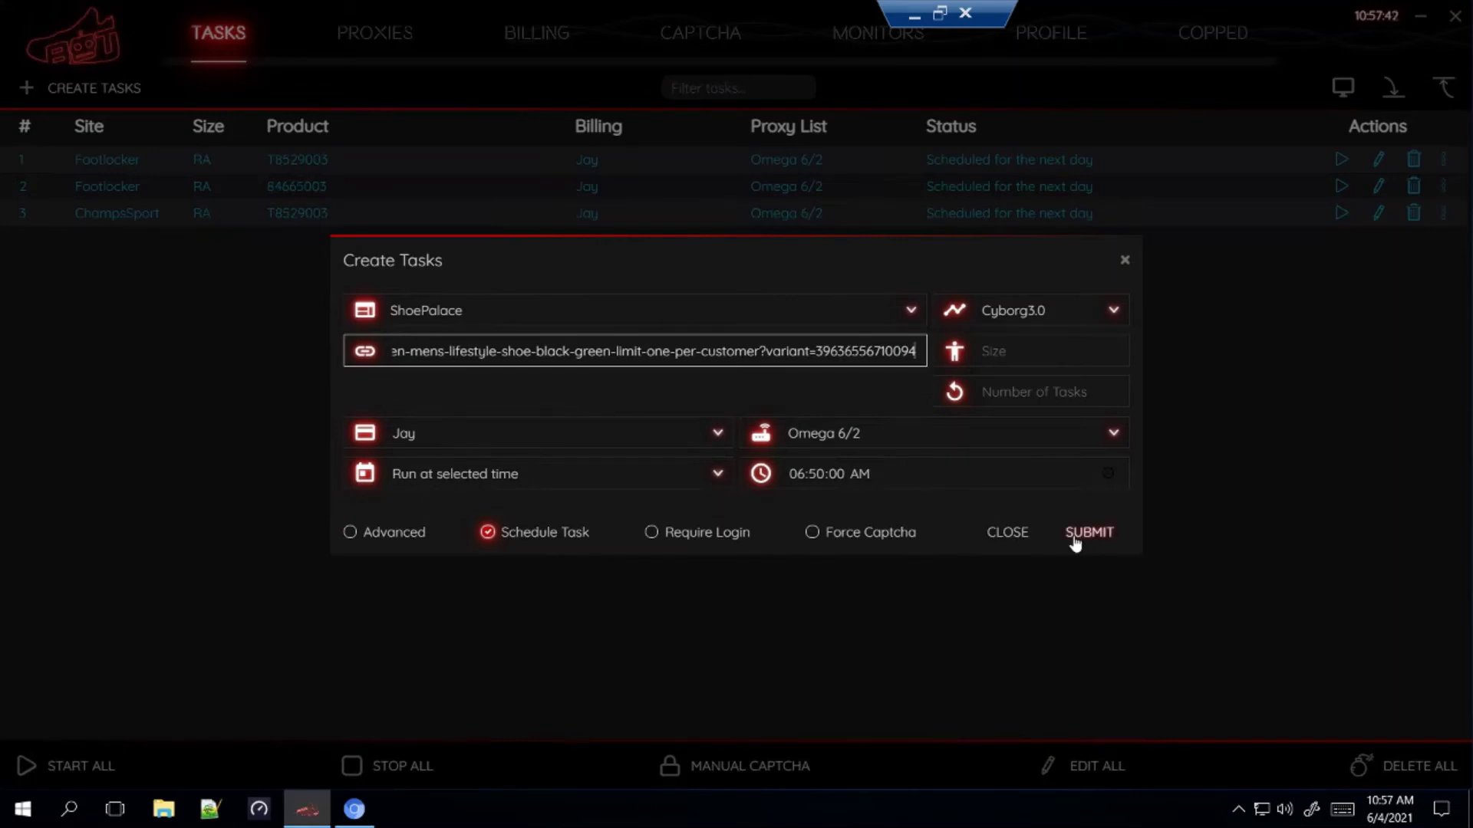
pyautogui.click(765, 382)
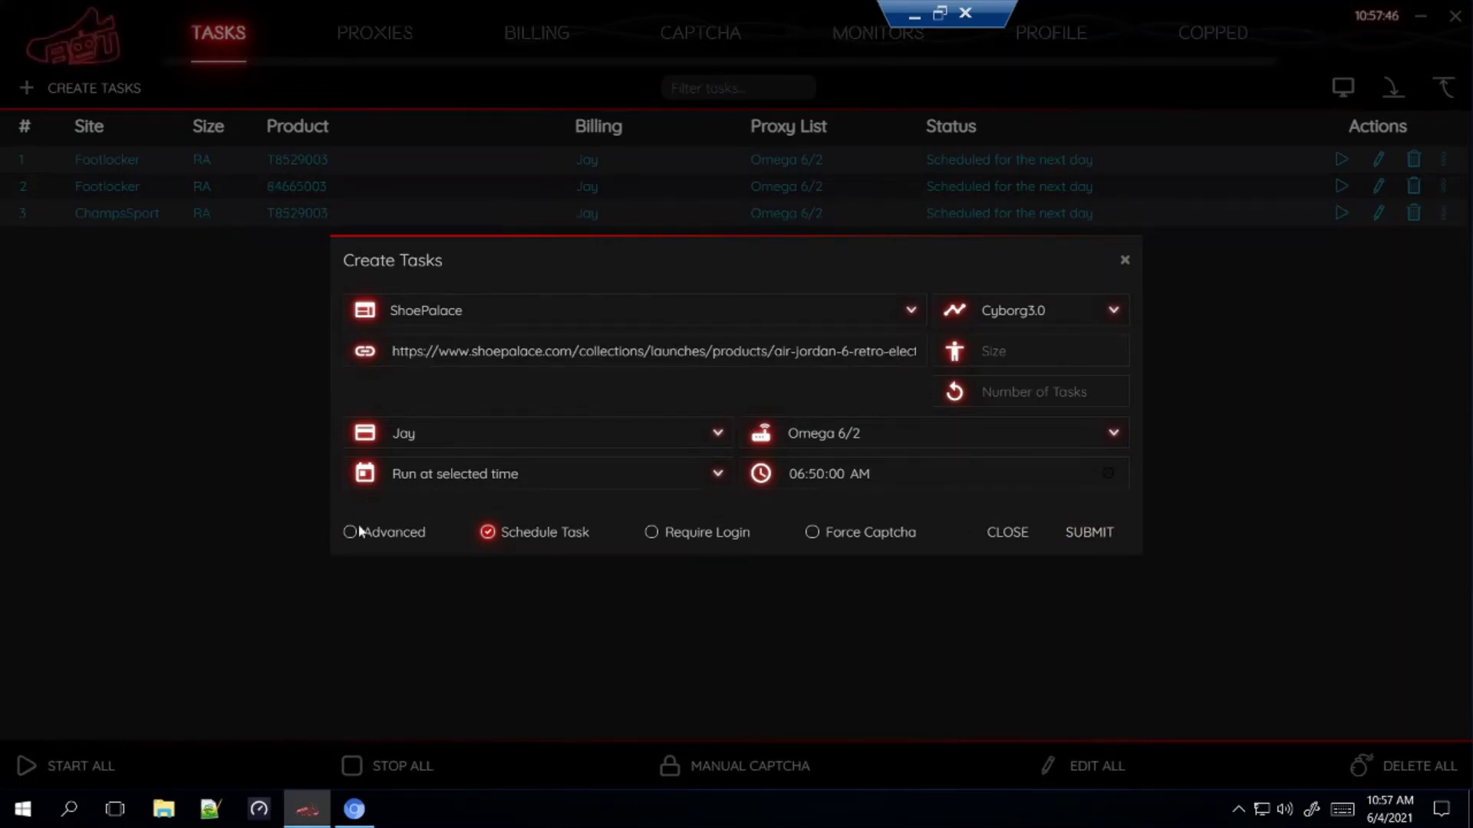
# Enable advanced settings with monitor and restock timeouts of 3000 ms, and turn on Force Captcha for the ShoePalace task
pyautogui.click(402, 532)
pyautogui.click(434, 474)
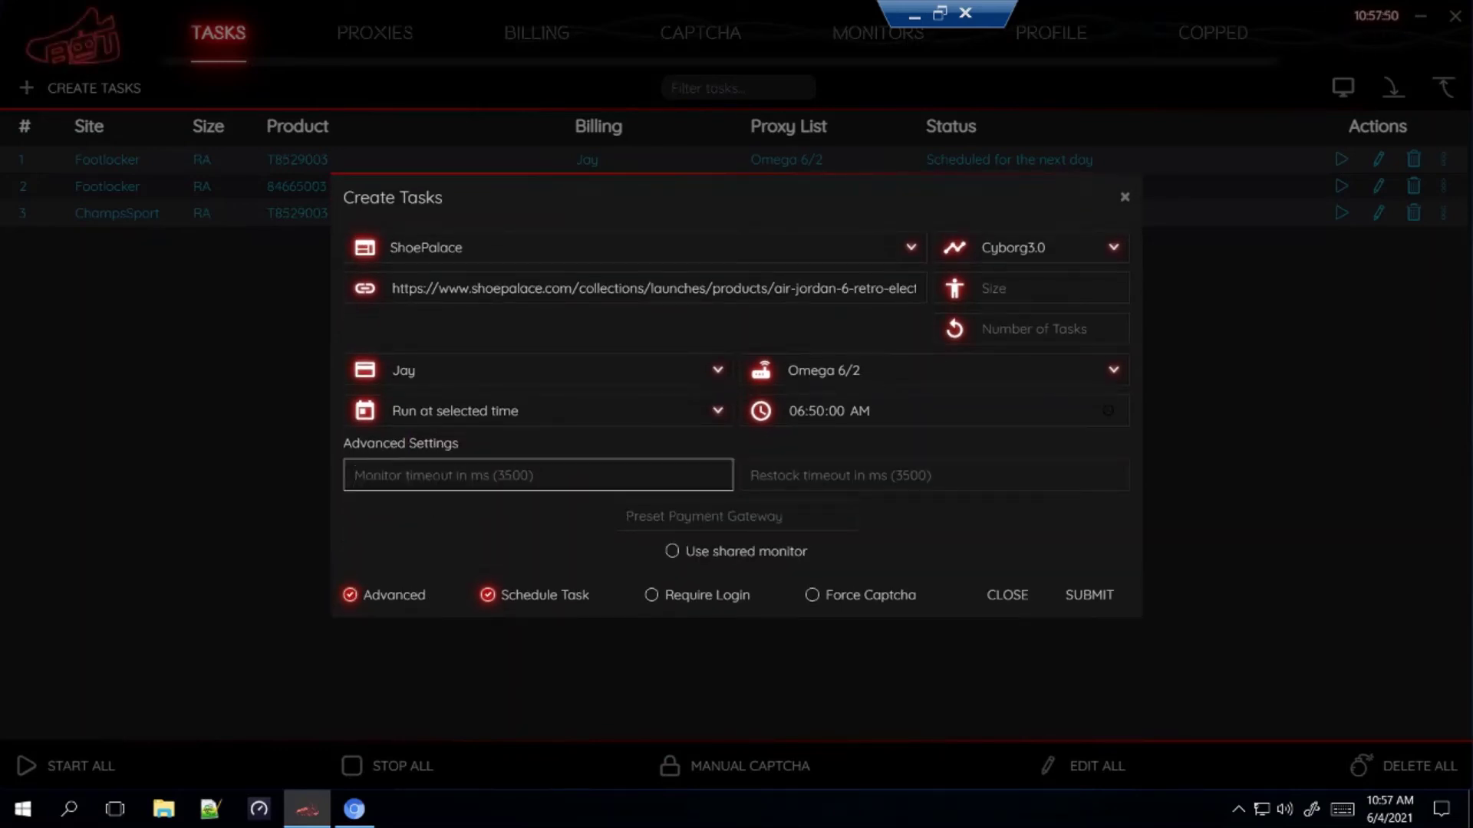
pyautogui.write('3000')
pyautogui.press('Tab')
pyautogui.write('3000')
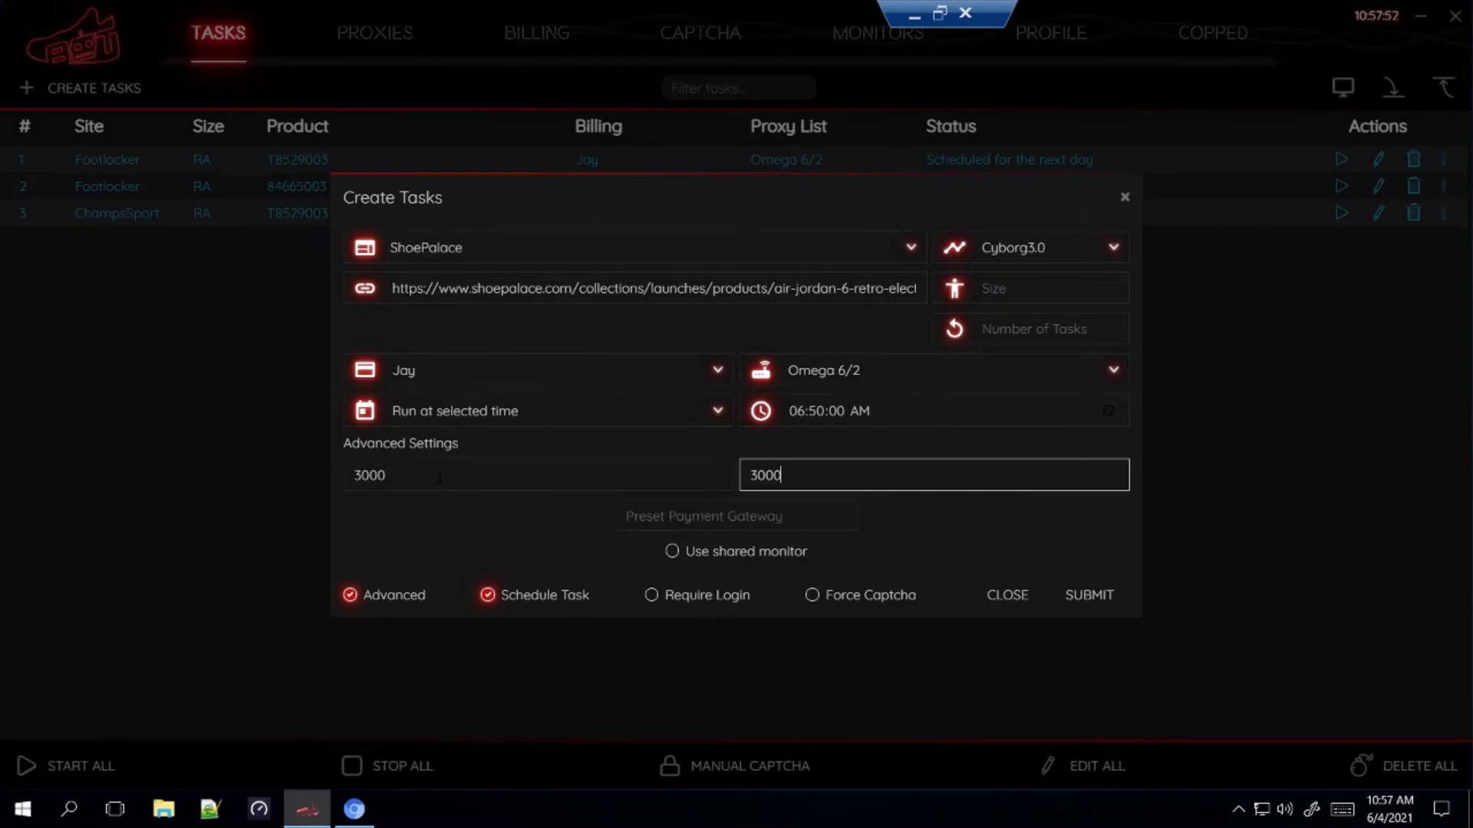
pyautogui.click(438, 536)
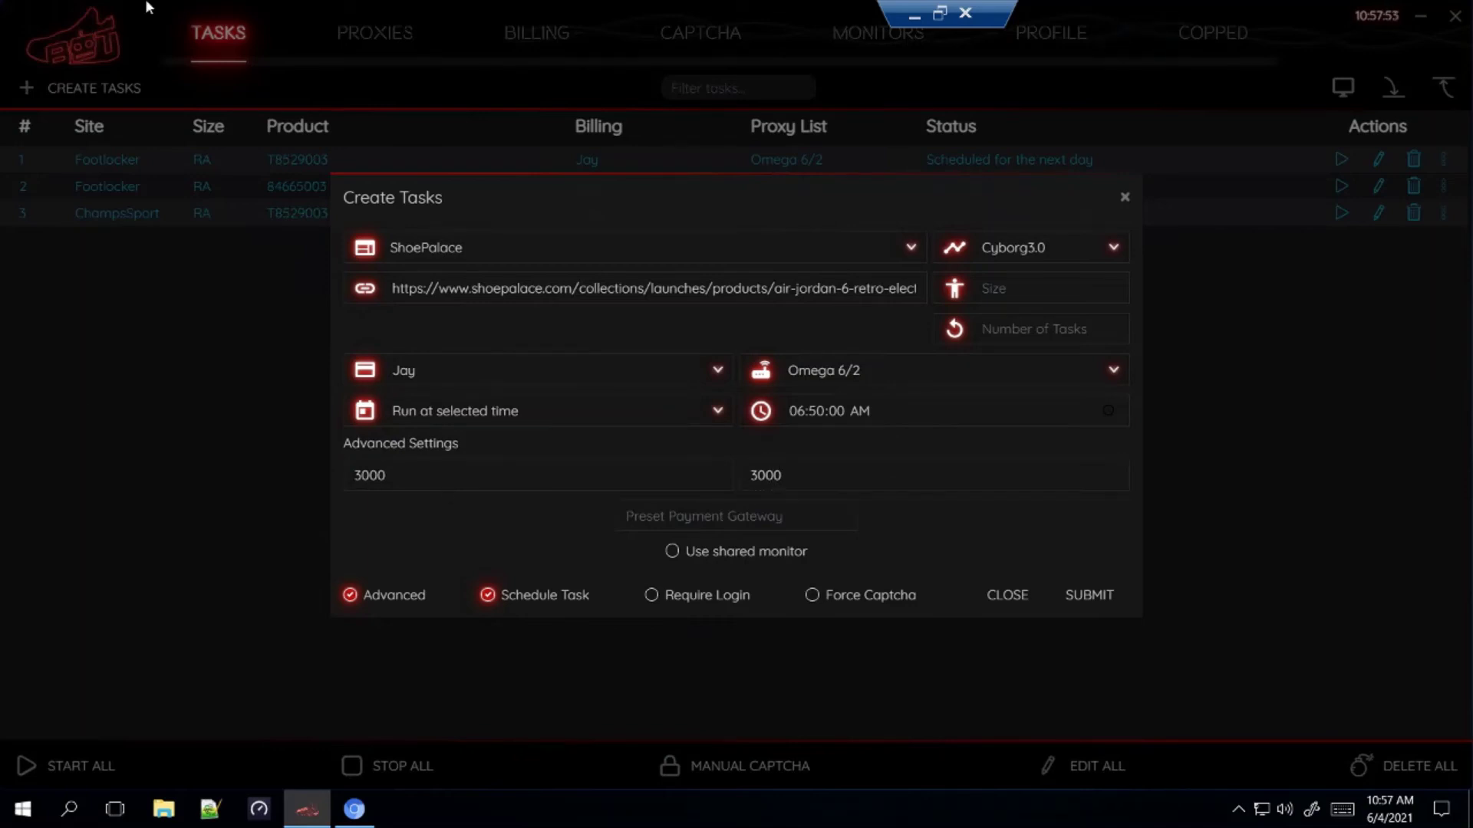
pyautogui.click(859, 596)
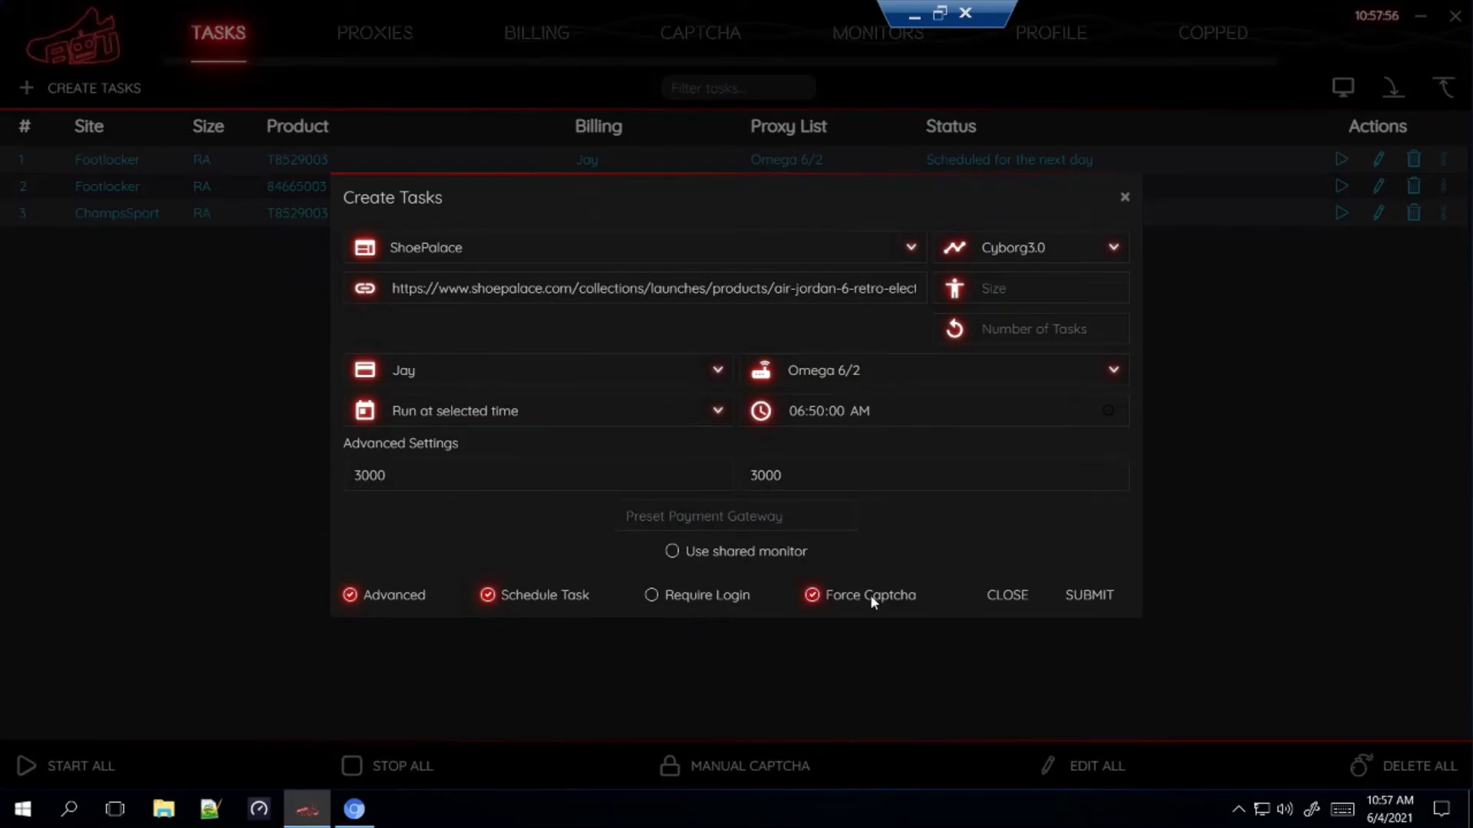
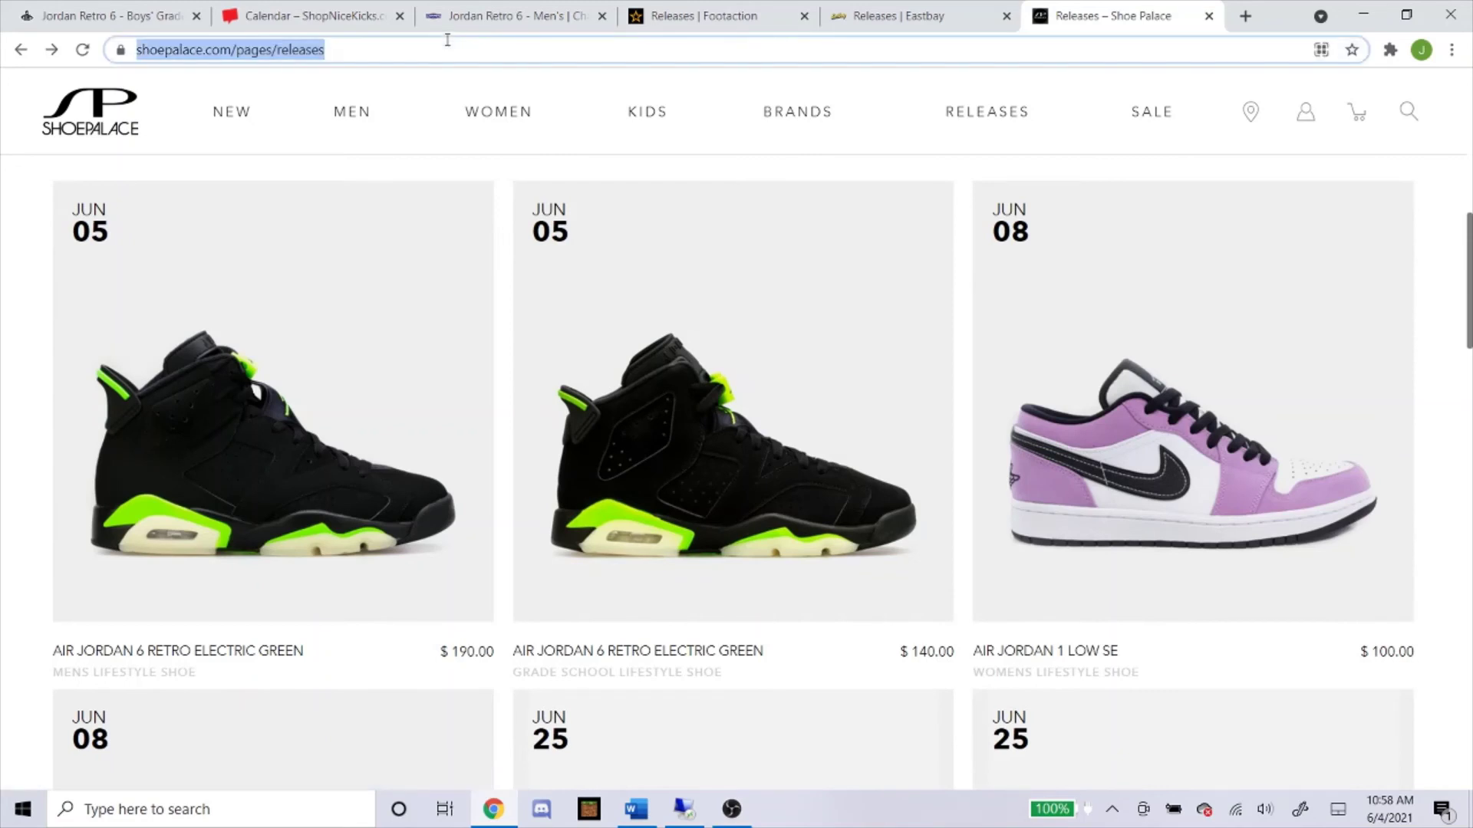
# Open the DTLR website in the Chrome tab showing Shoe Palace's releases
pyautogui.write('dtlr')
pyautogui.press('Return')
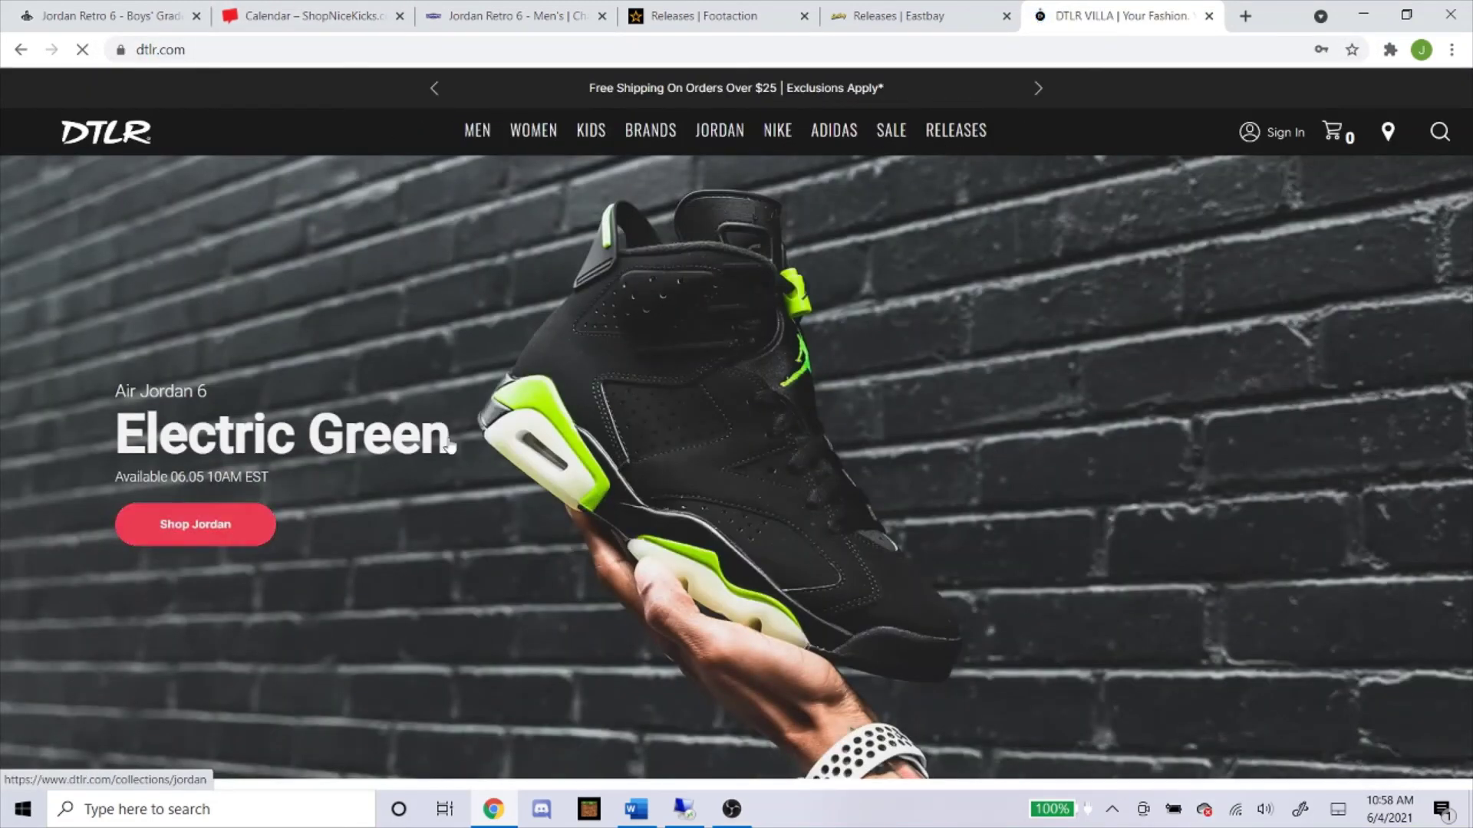
# Open DTLR's releases page and locate the men's Air Jordan Retro 6 Electric Green among the June 5 releases
pyautogui.click(957, 132)
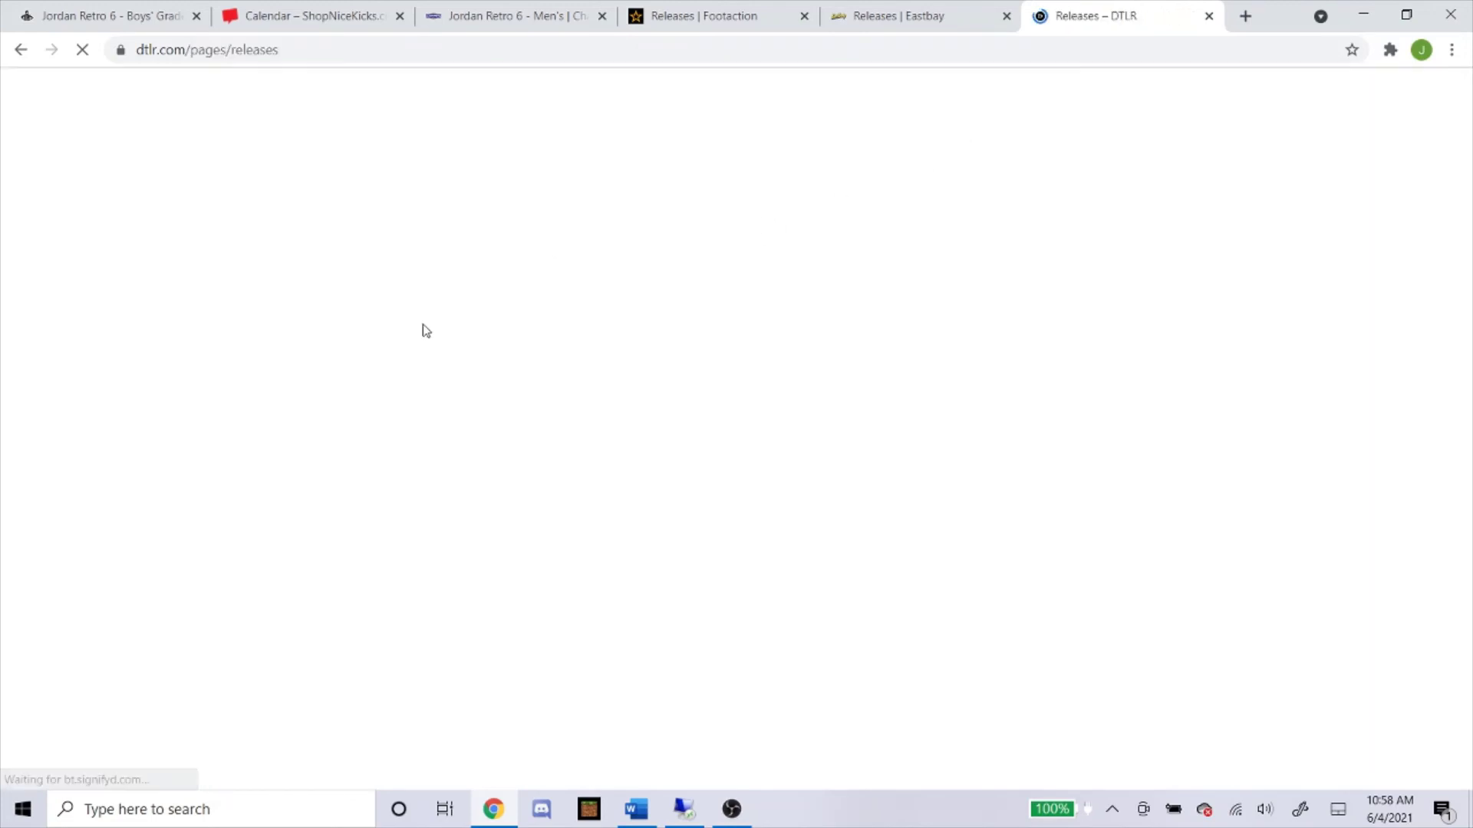
pyautogui.scroll(-3, 750, 233)
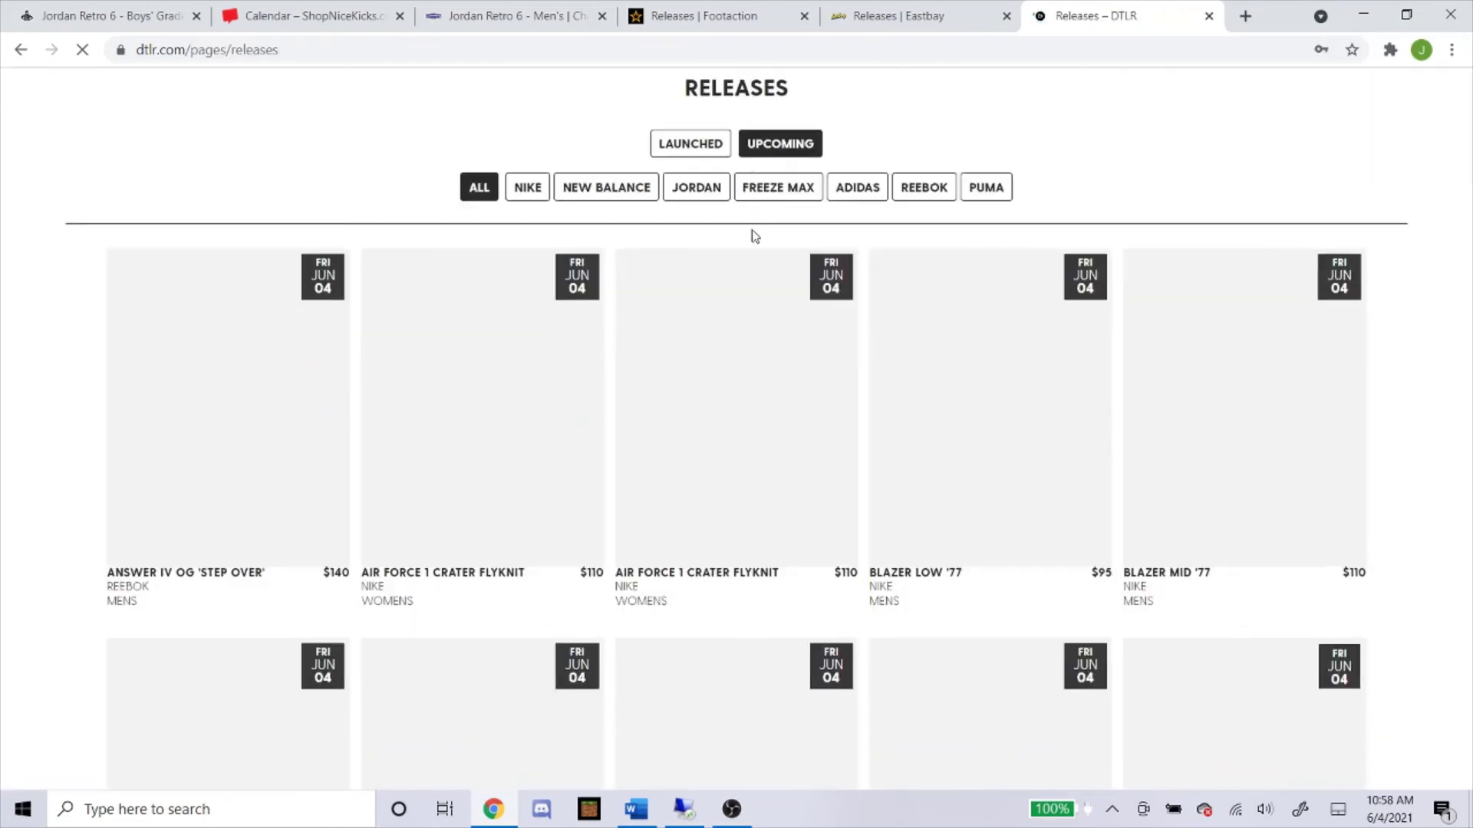
pyautogui.scroll(-5, 391, 311)
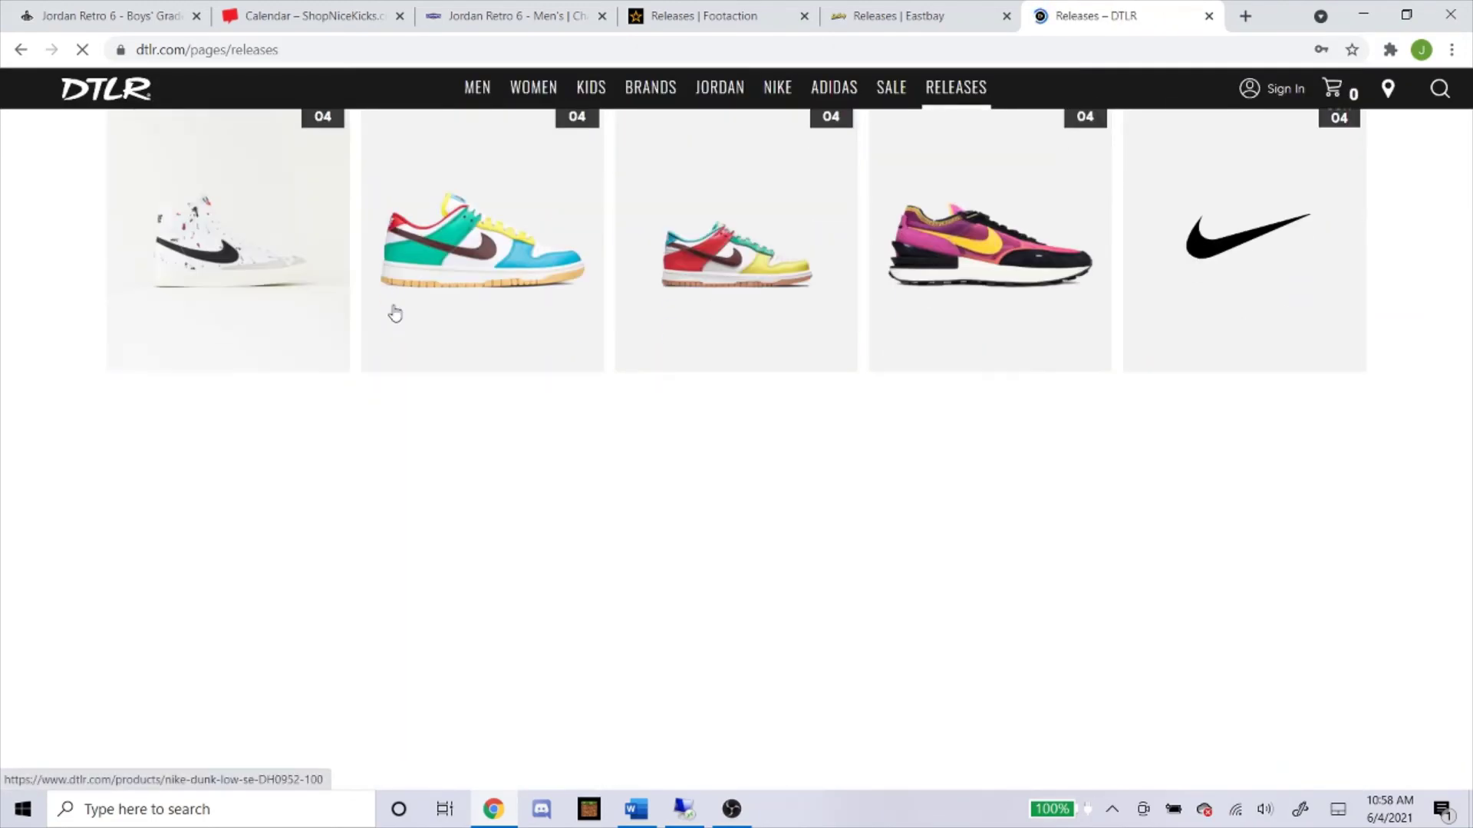
pyautogui.scroll(-6, 394, 313)
pyautogui.scroll(3, 685, 370)
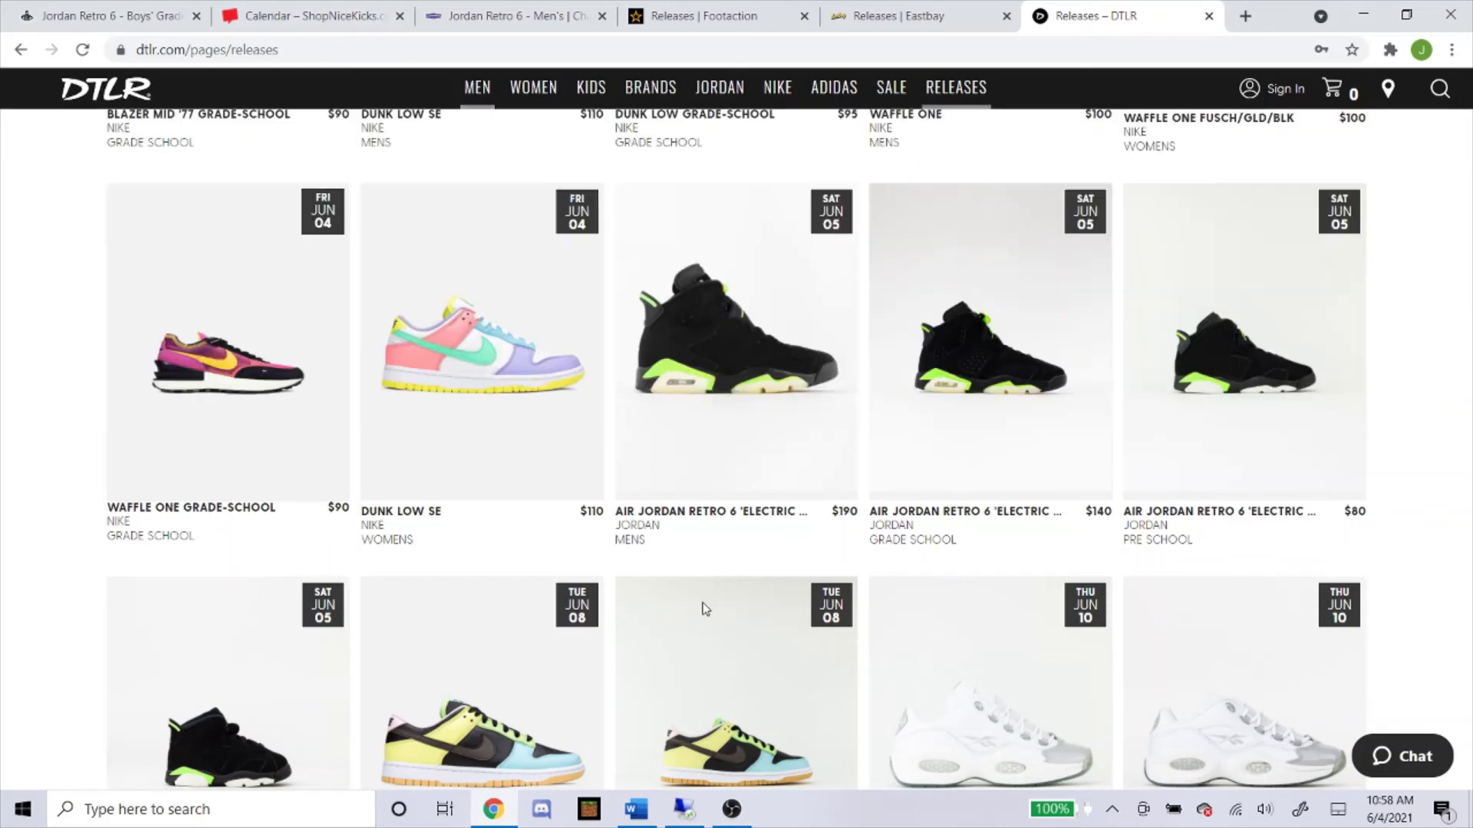
pyautogui.scroll(-3, 715, 428)
pyautogui.scroll(1, 730, 373)
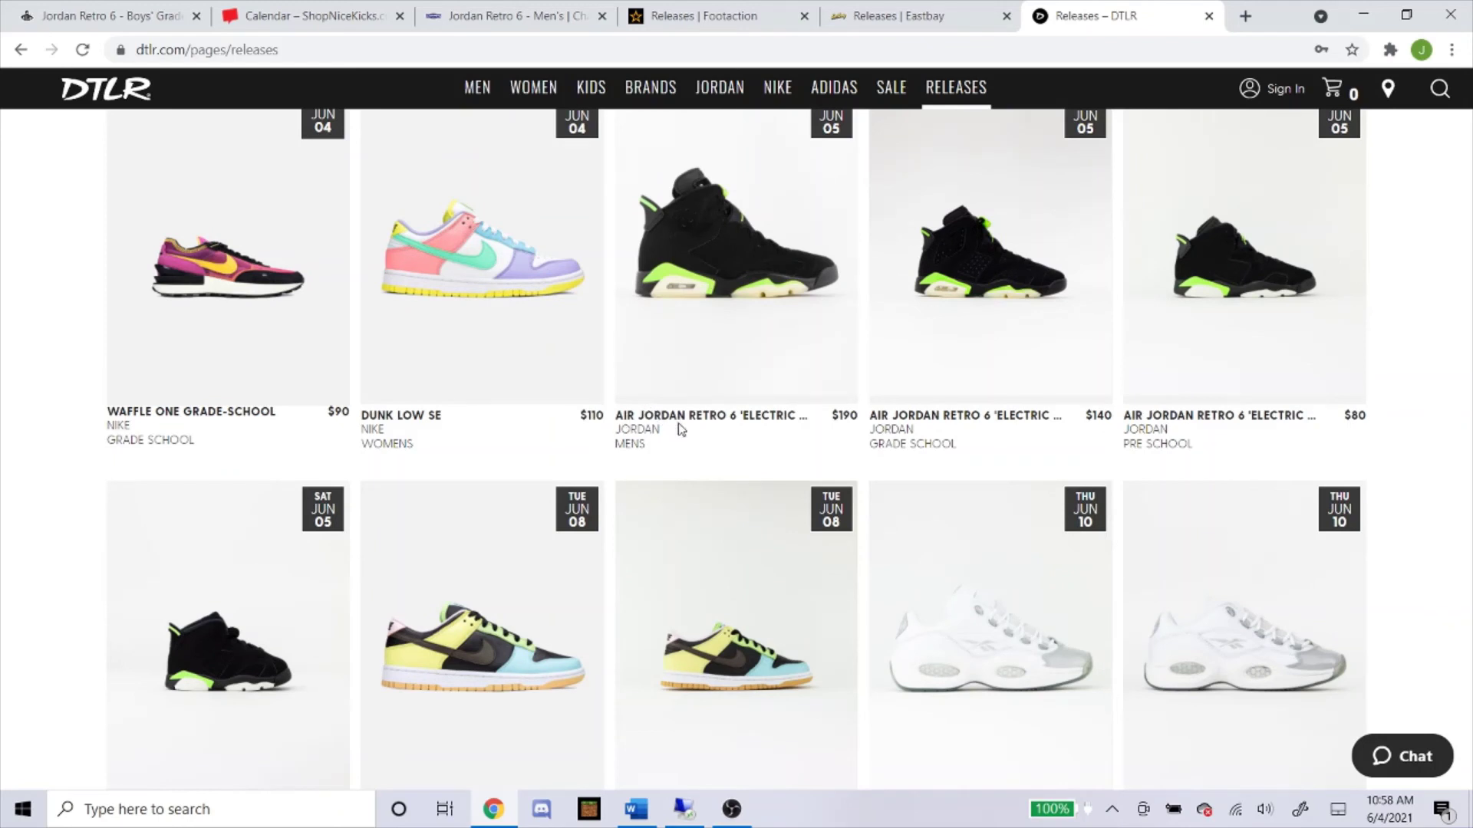
# Return to the shoe bot and enter the keywords "air jordan retro 6 electric green" for the new task, checking the name against DTLR's listing
pyautogui.click(685, 813)
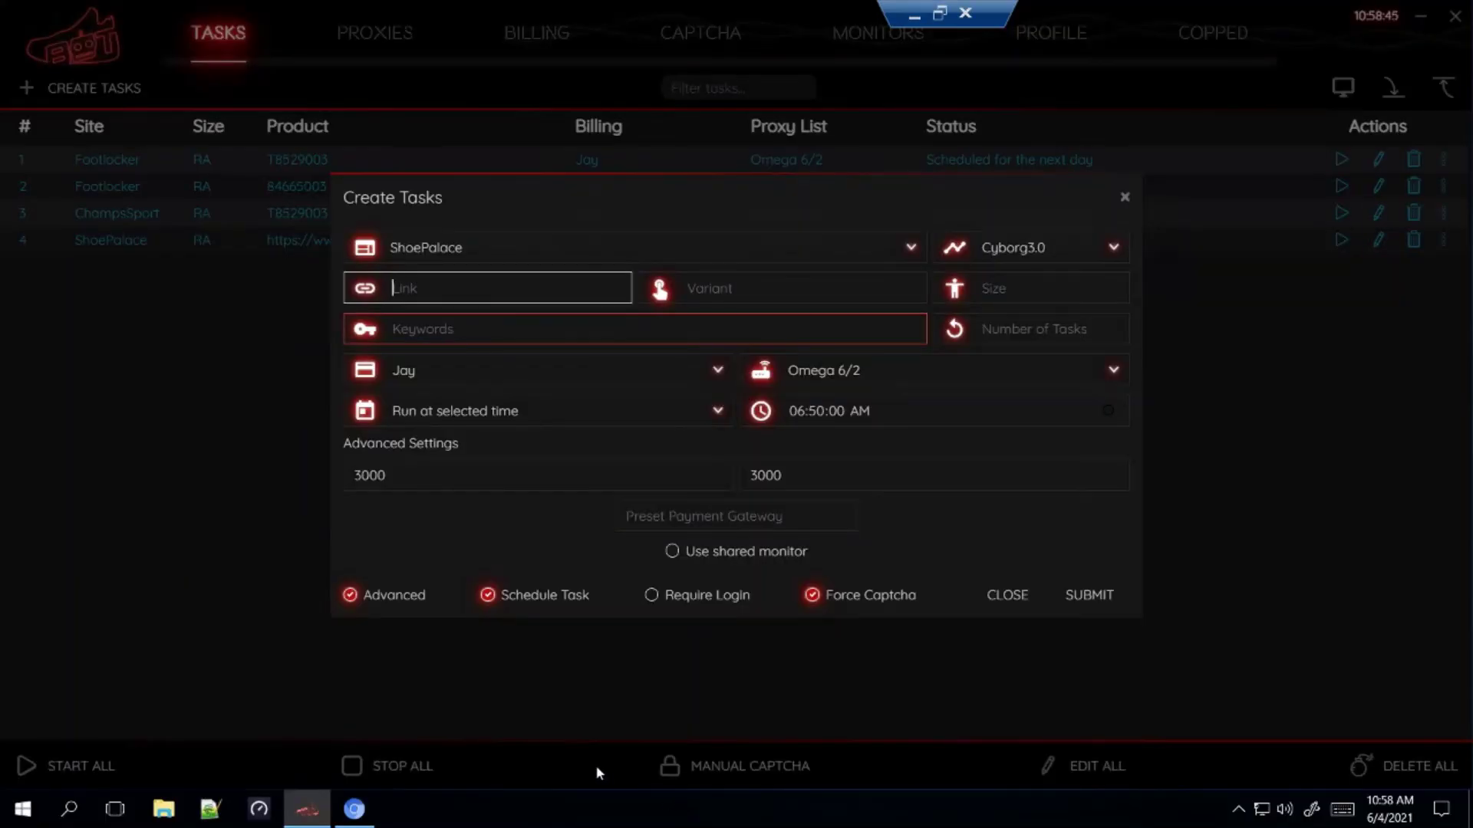
pyautogui.press('Tab')
pyautogui.press('Tab')
pyautogui.write('air')
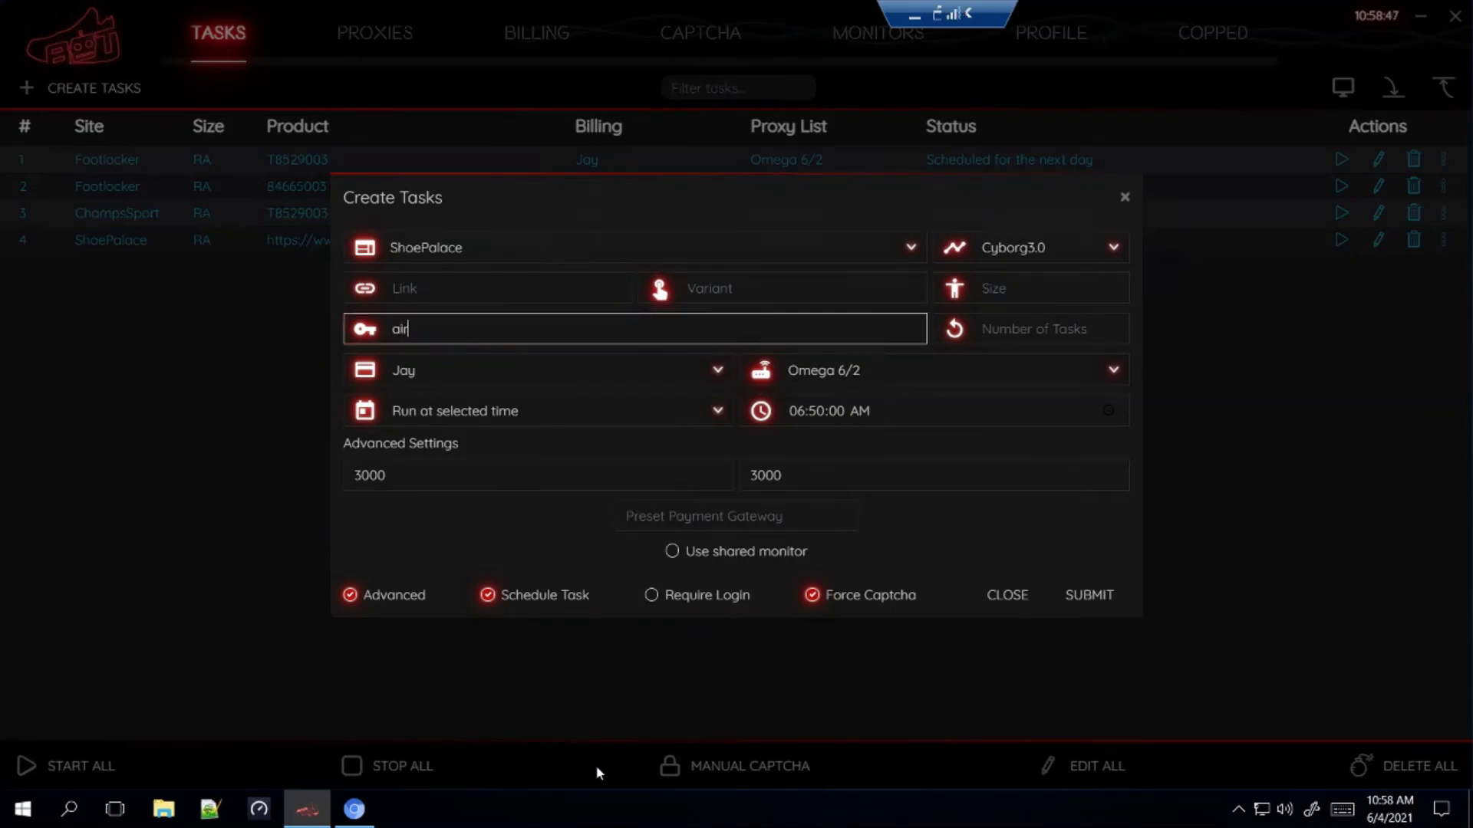
pyautogui.write(' jordan retro 6')
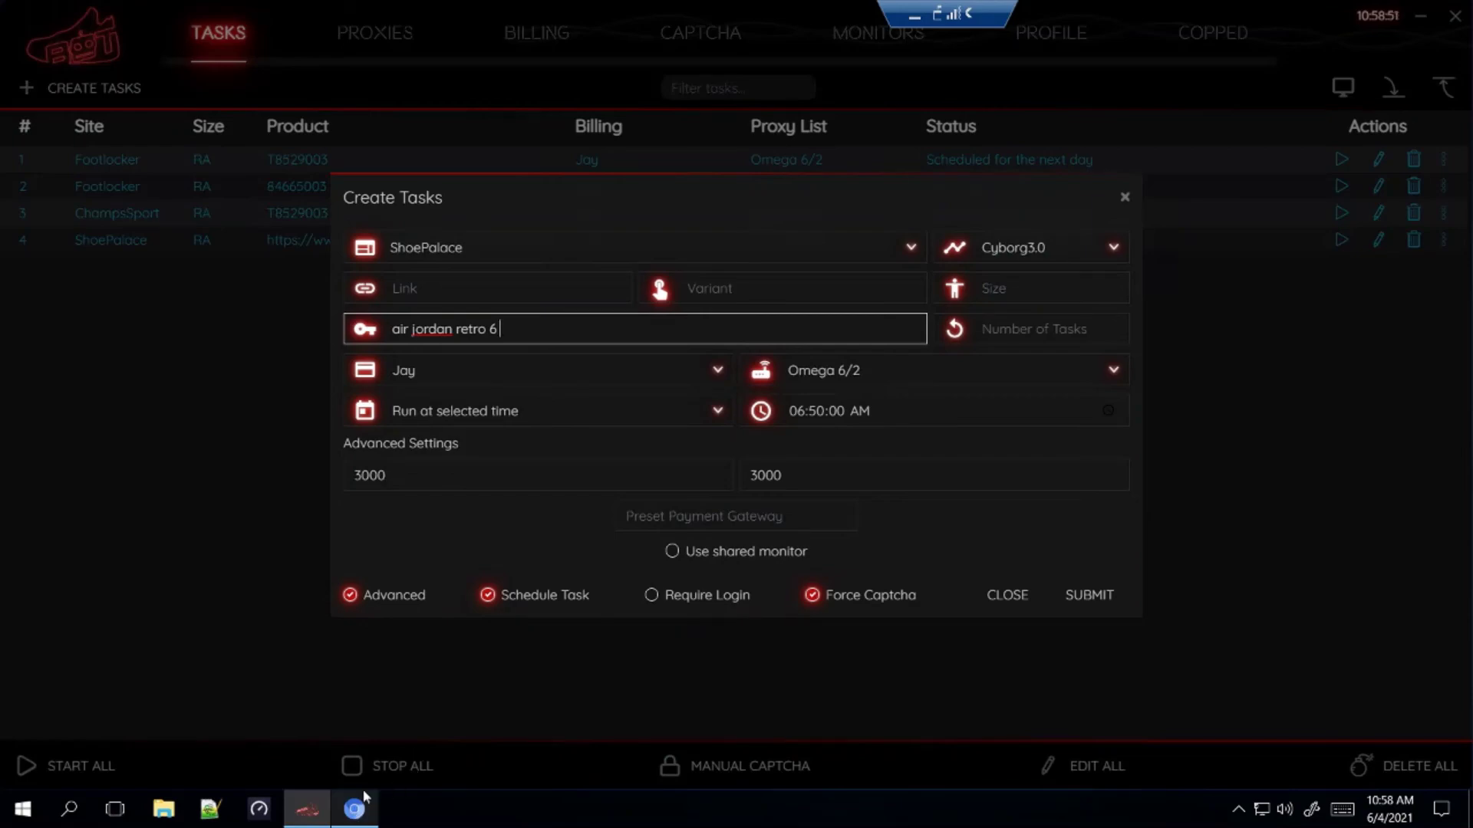
pyautogui.click(914, 17)
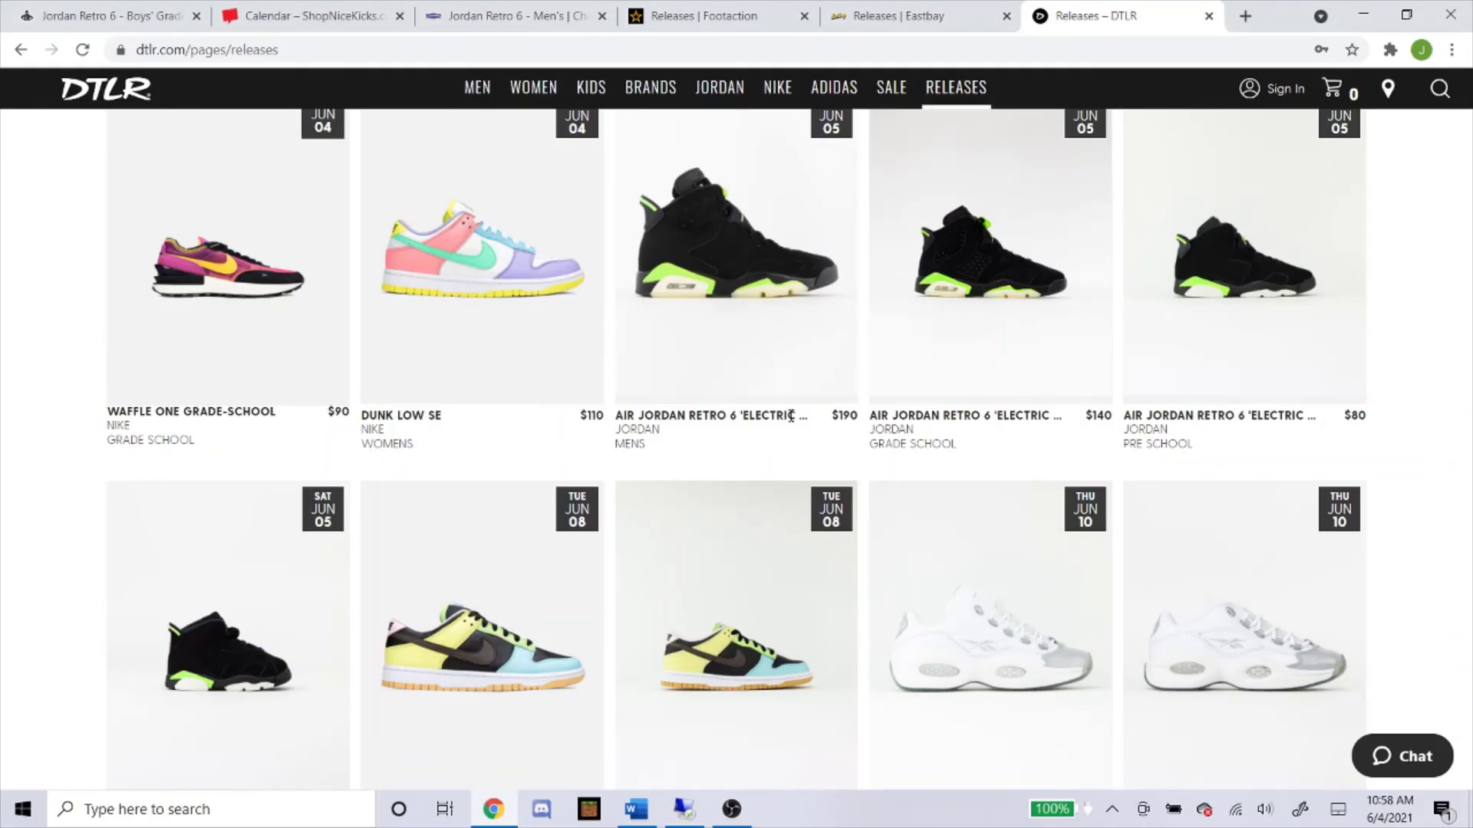
pyautogui.click(683, 807)
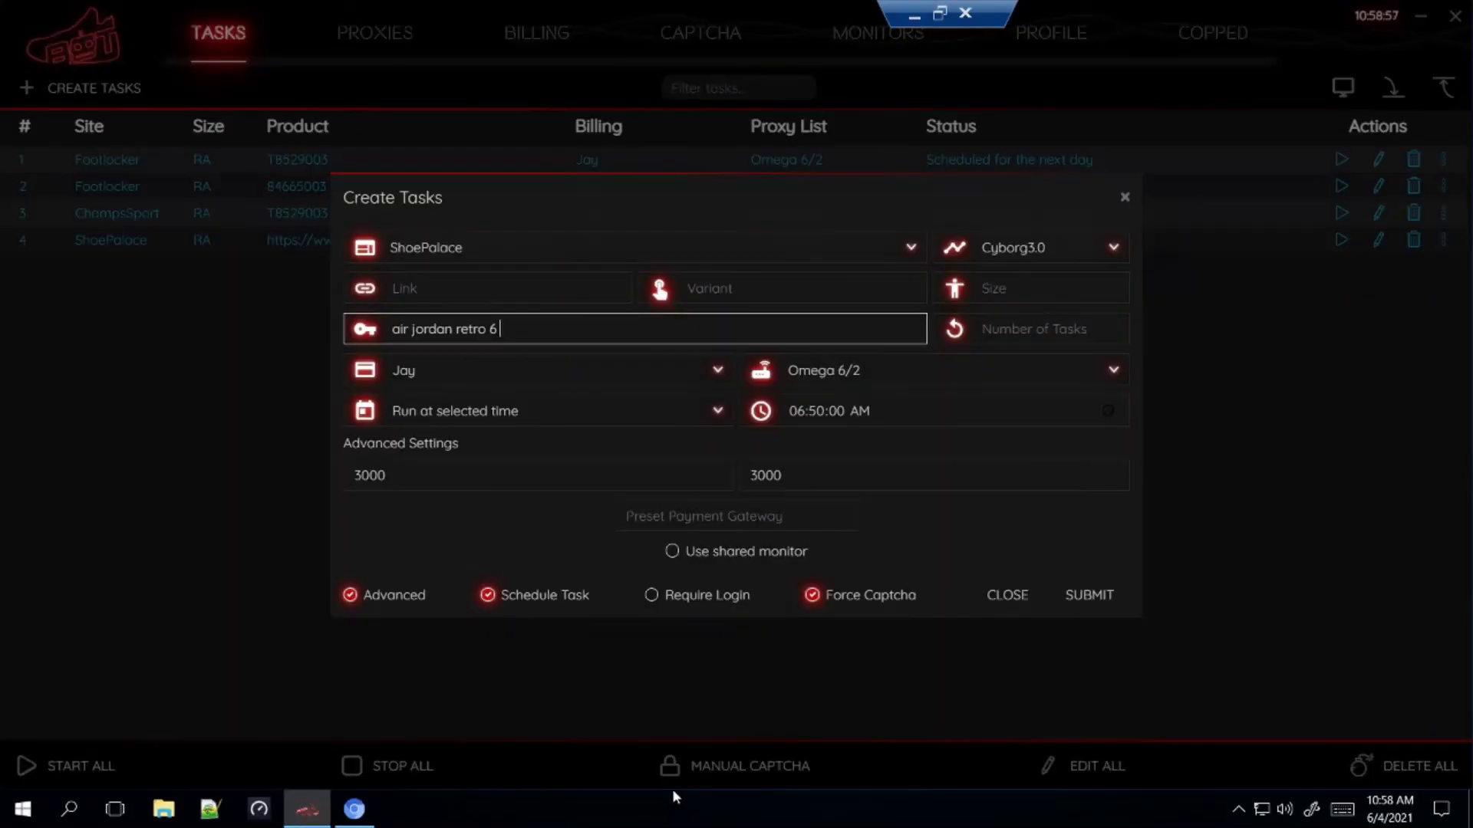
pyautogui.write('electric green')
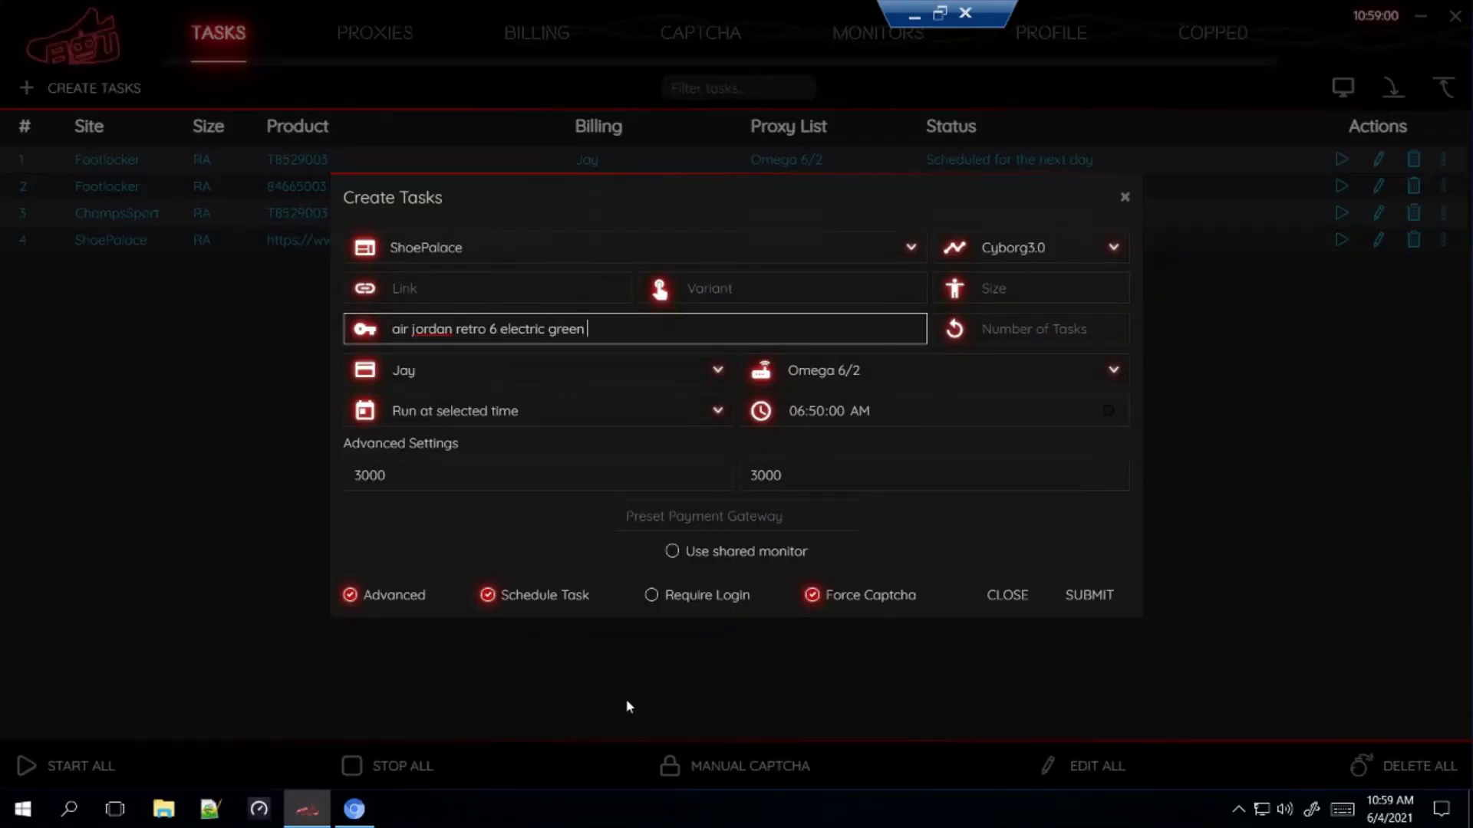
# Check DTLR's size categories, then extend the shoe bot keywords with "mens -grade -school -gradeschool -gs -pre -school -ps -toddler -td"
pyautogui.click(914, 16)
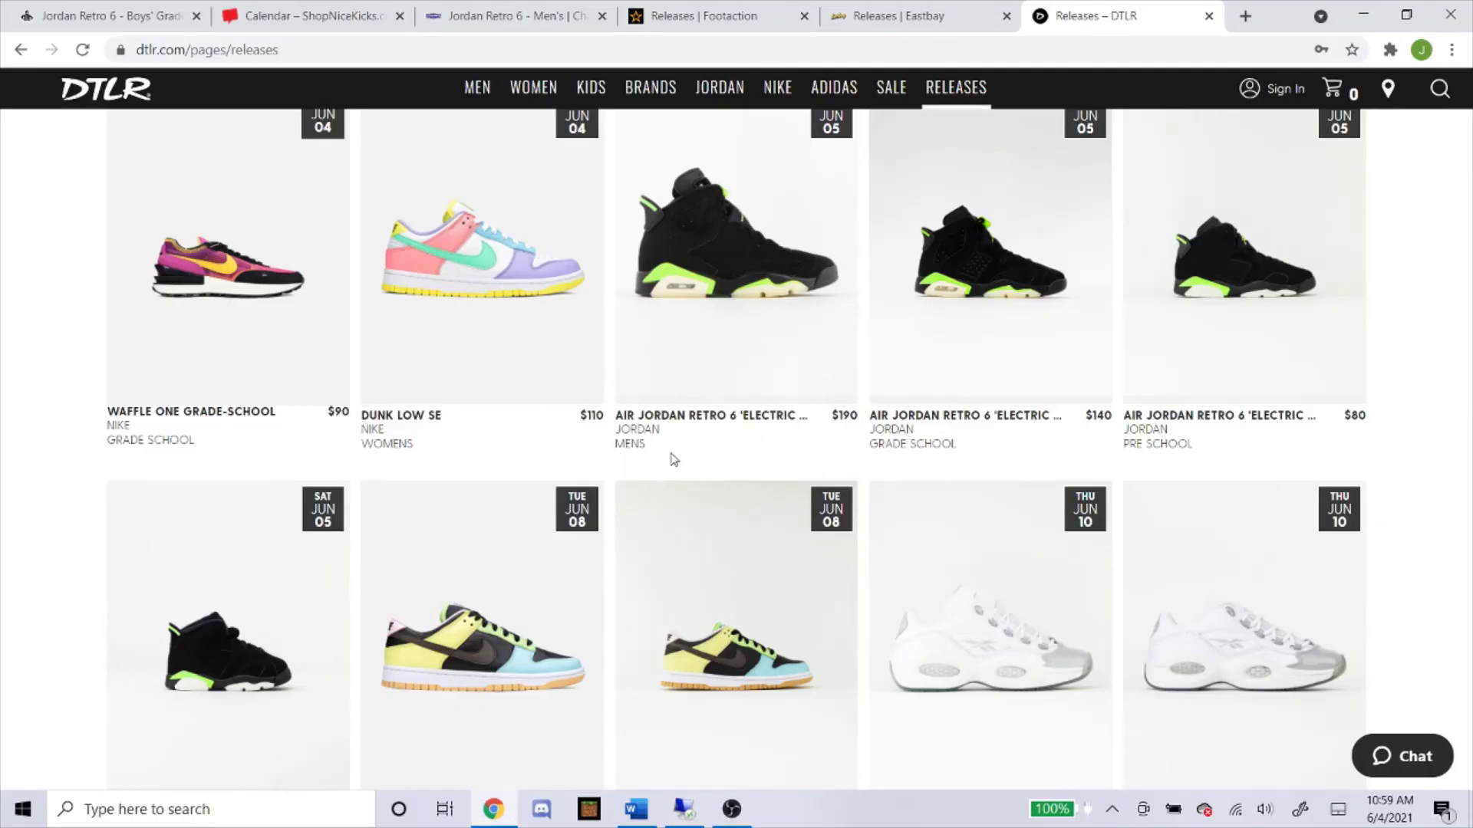
pyautogui.scroll(-3, 457, 500)
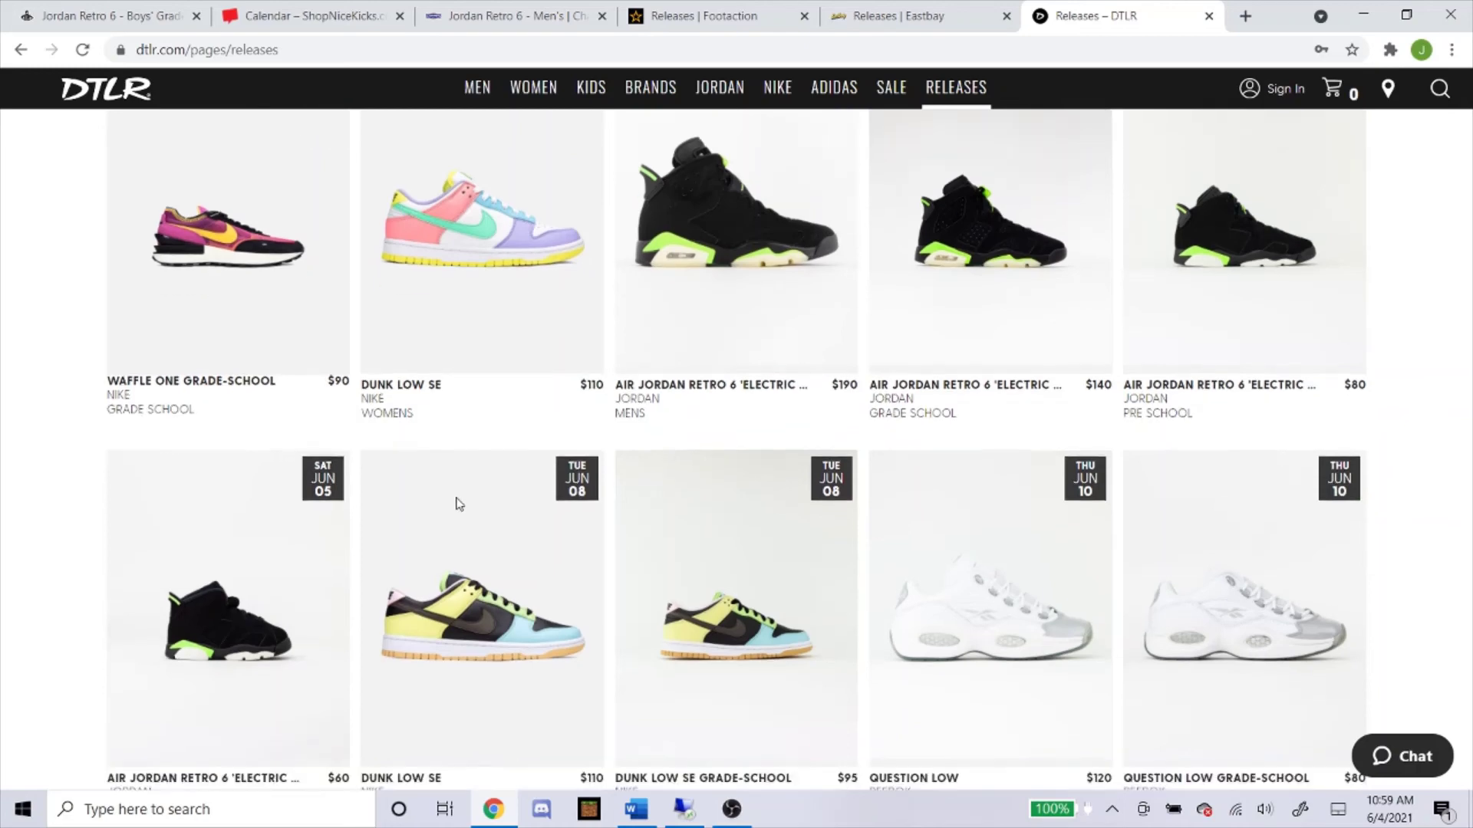
pyautogui.scroll(4, 343, 589)
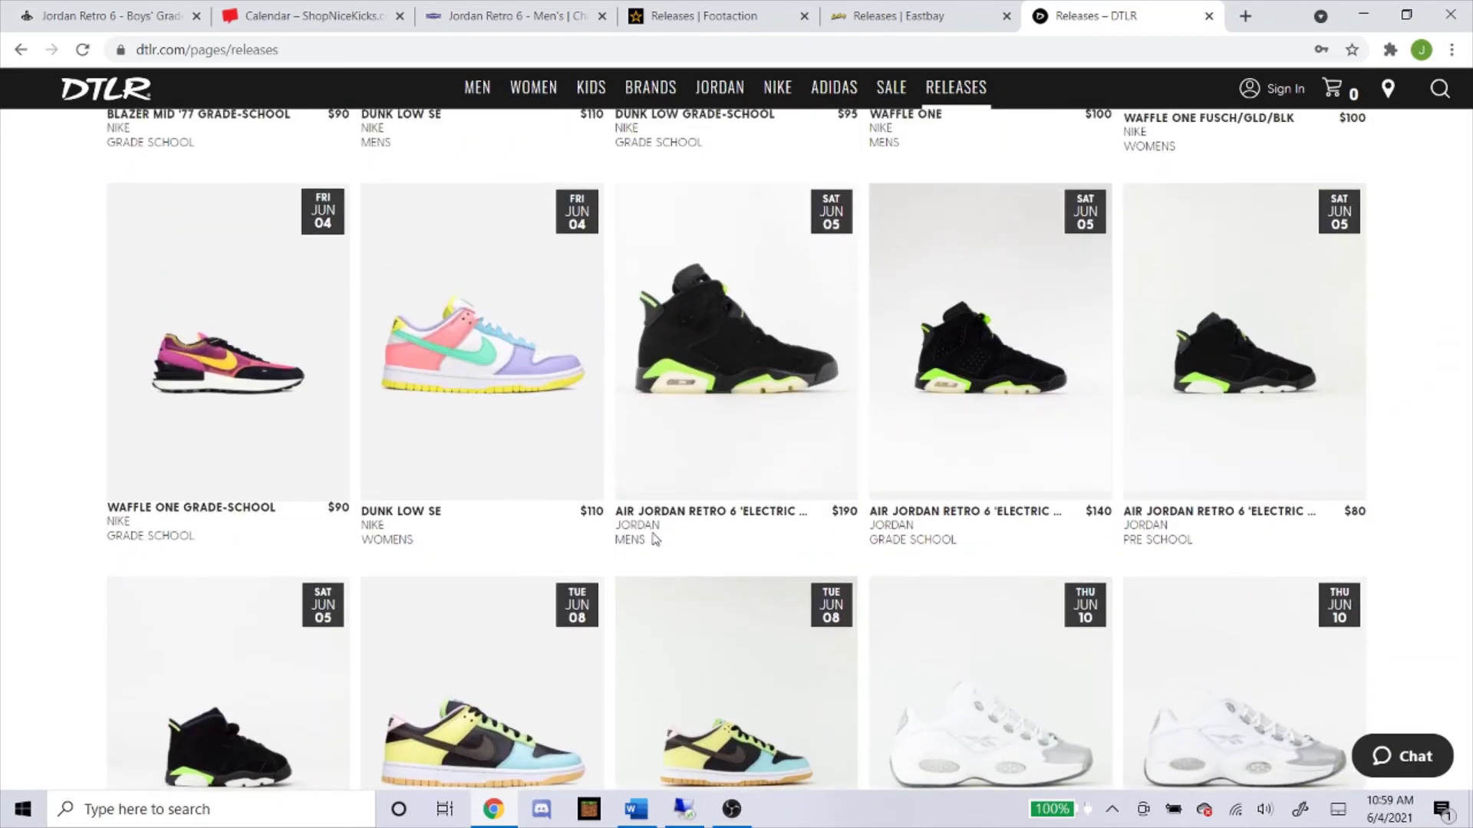
pyautogui.click(682, 813)
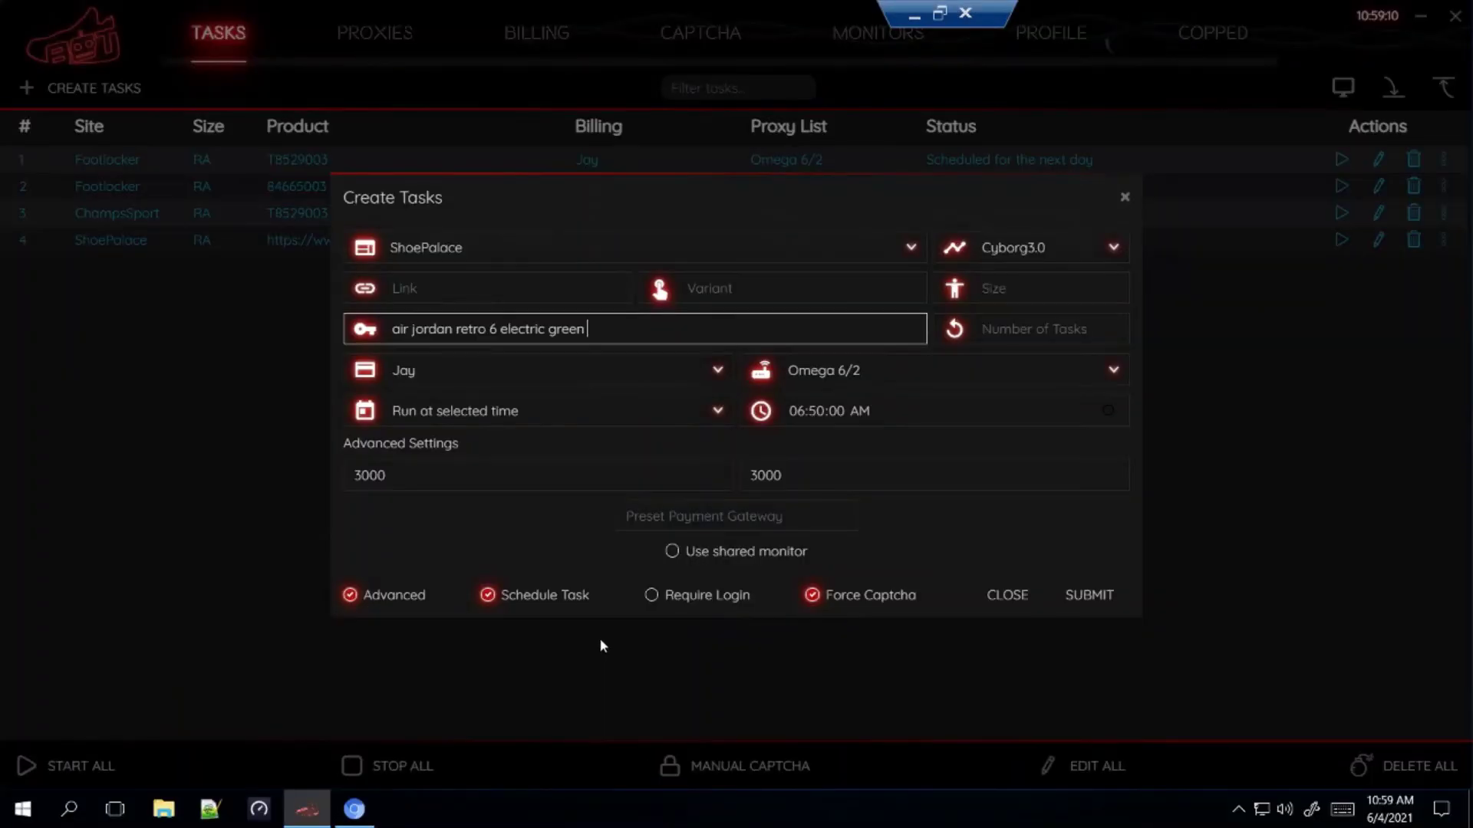
pyautogui.write('ens -grade -schoo')
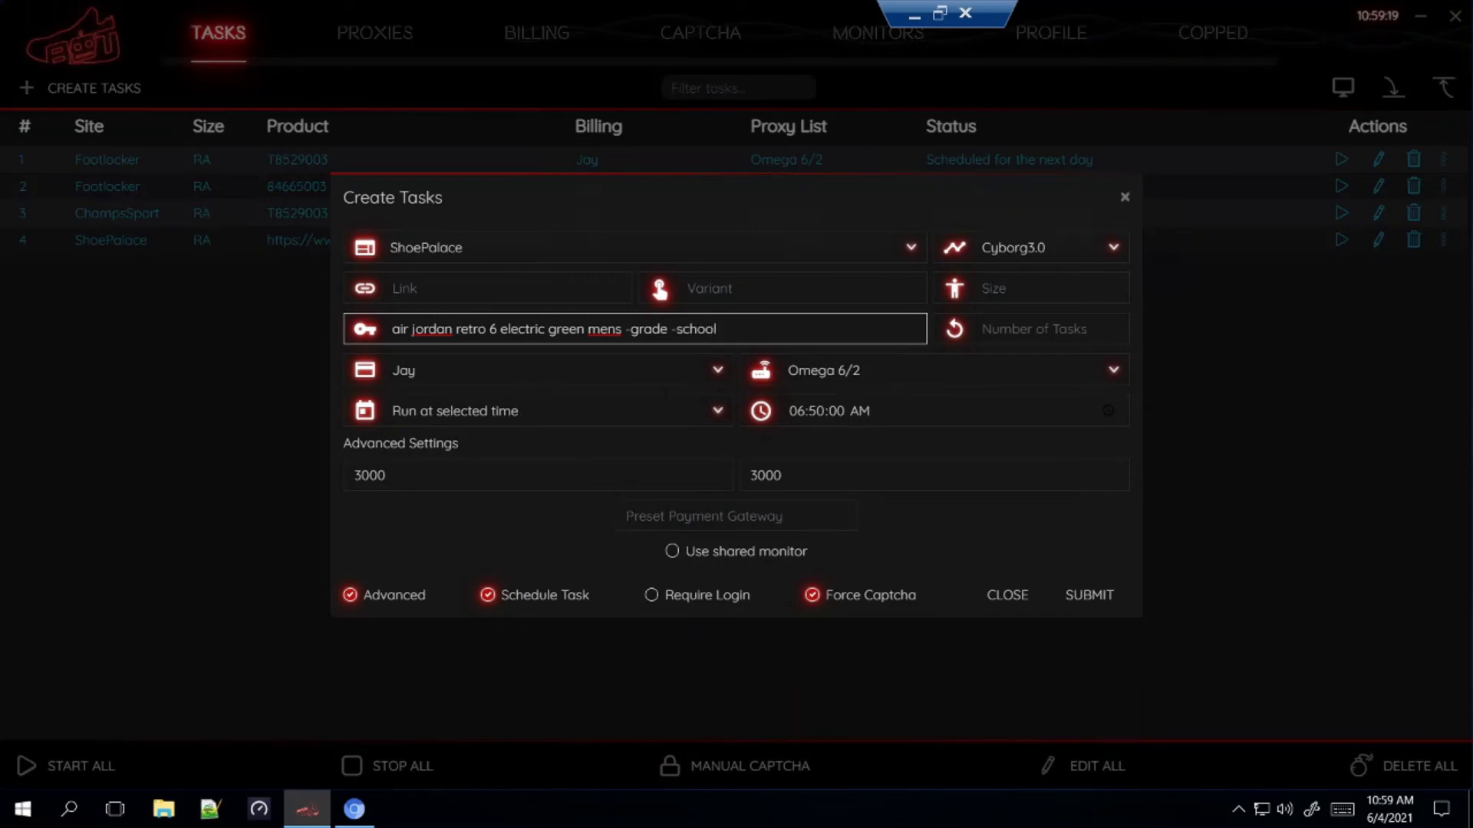
pyautogui.write('l')
pyautogui.press('BackSpace')
pyautogui.write('gradeschool -g')
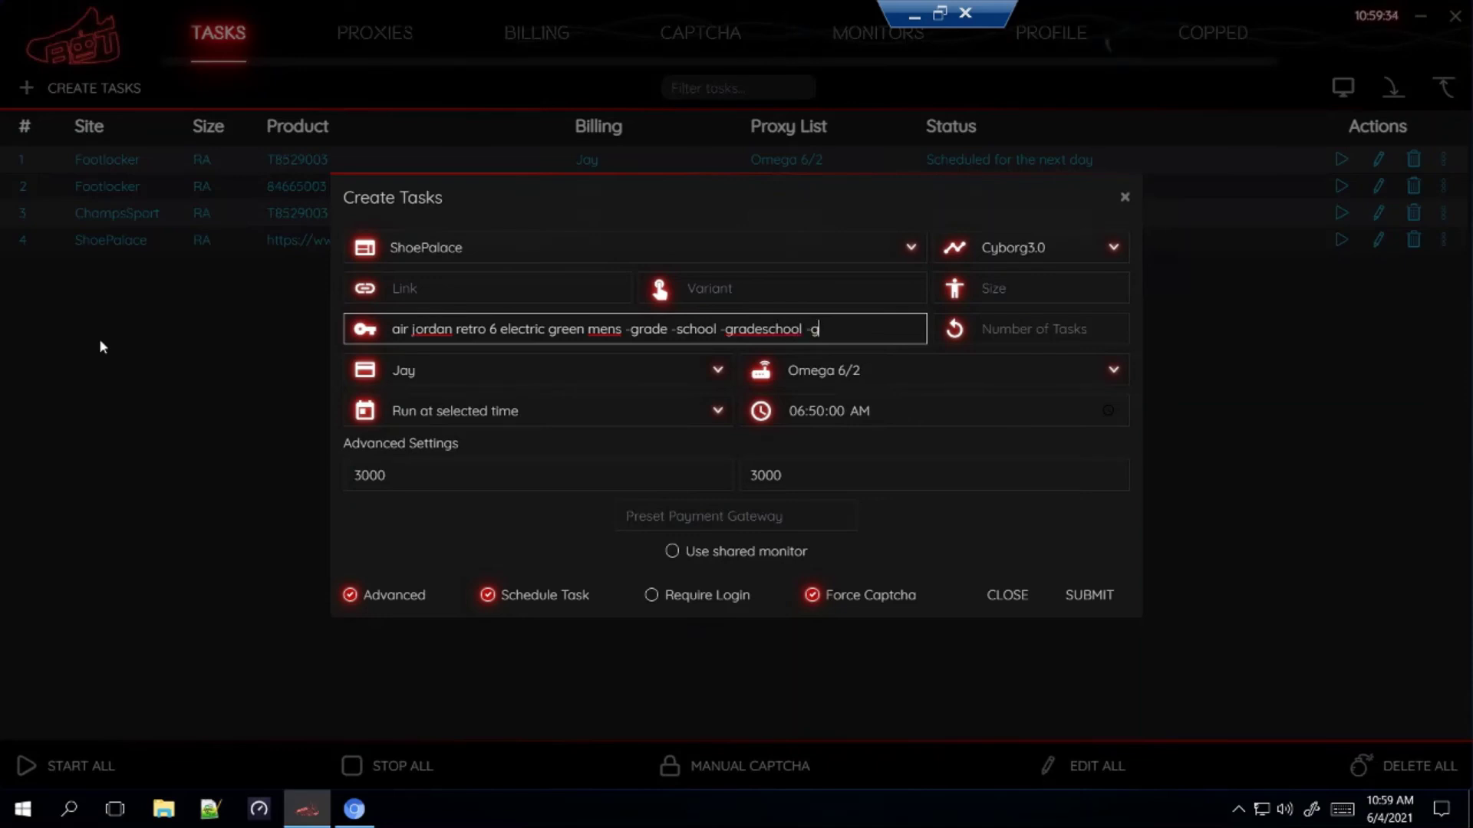
pyautogui.write('s -pre -school -ps -')
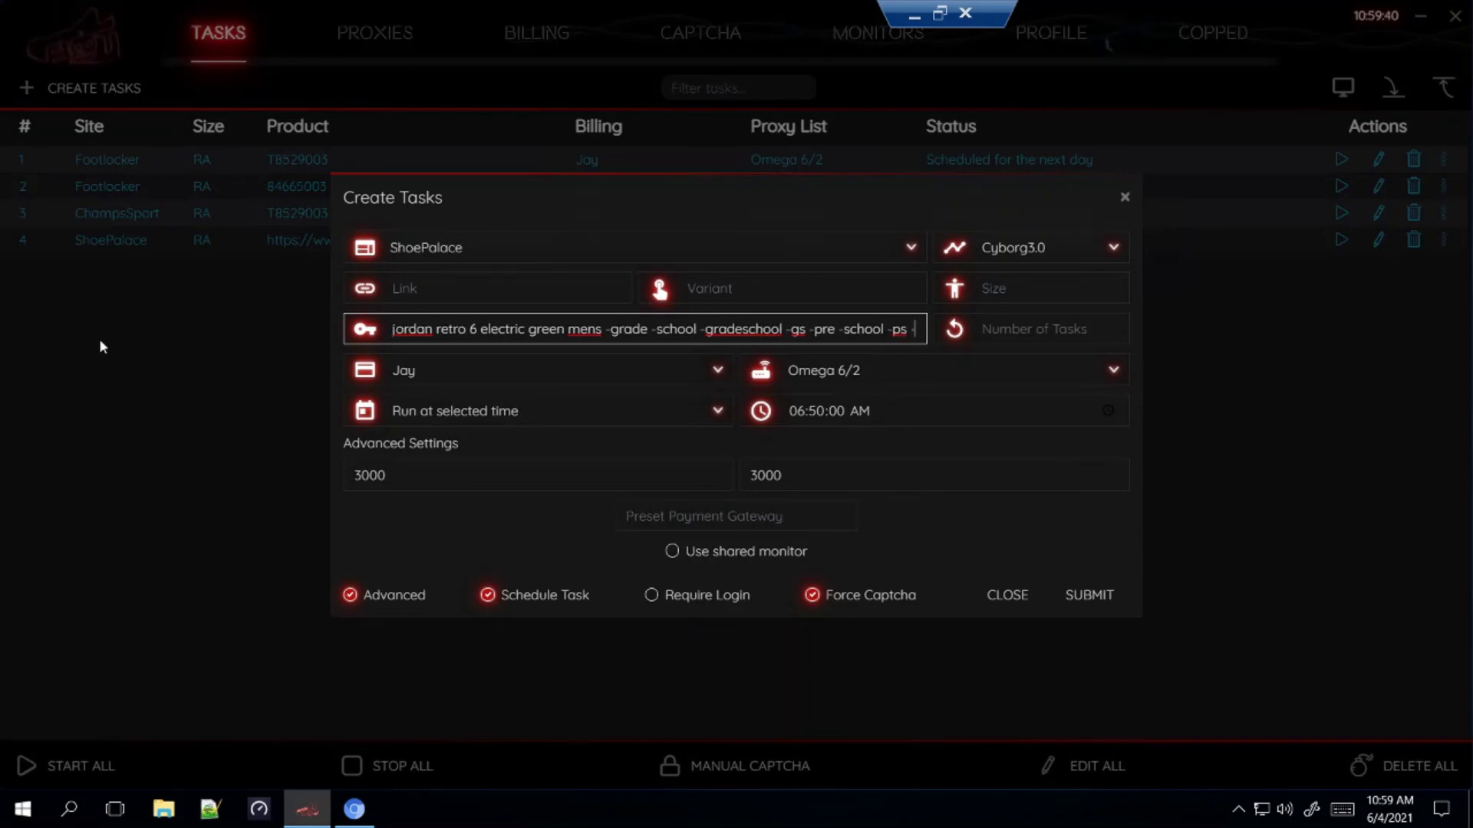
pyautogui.write('to')
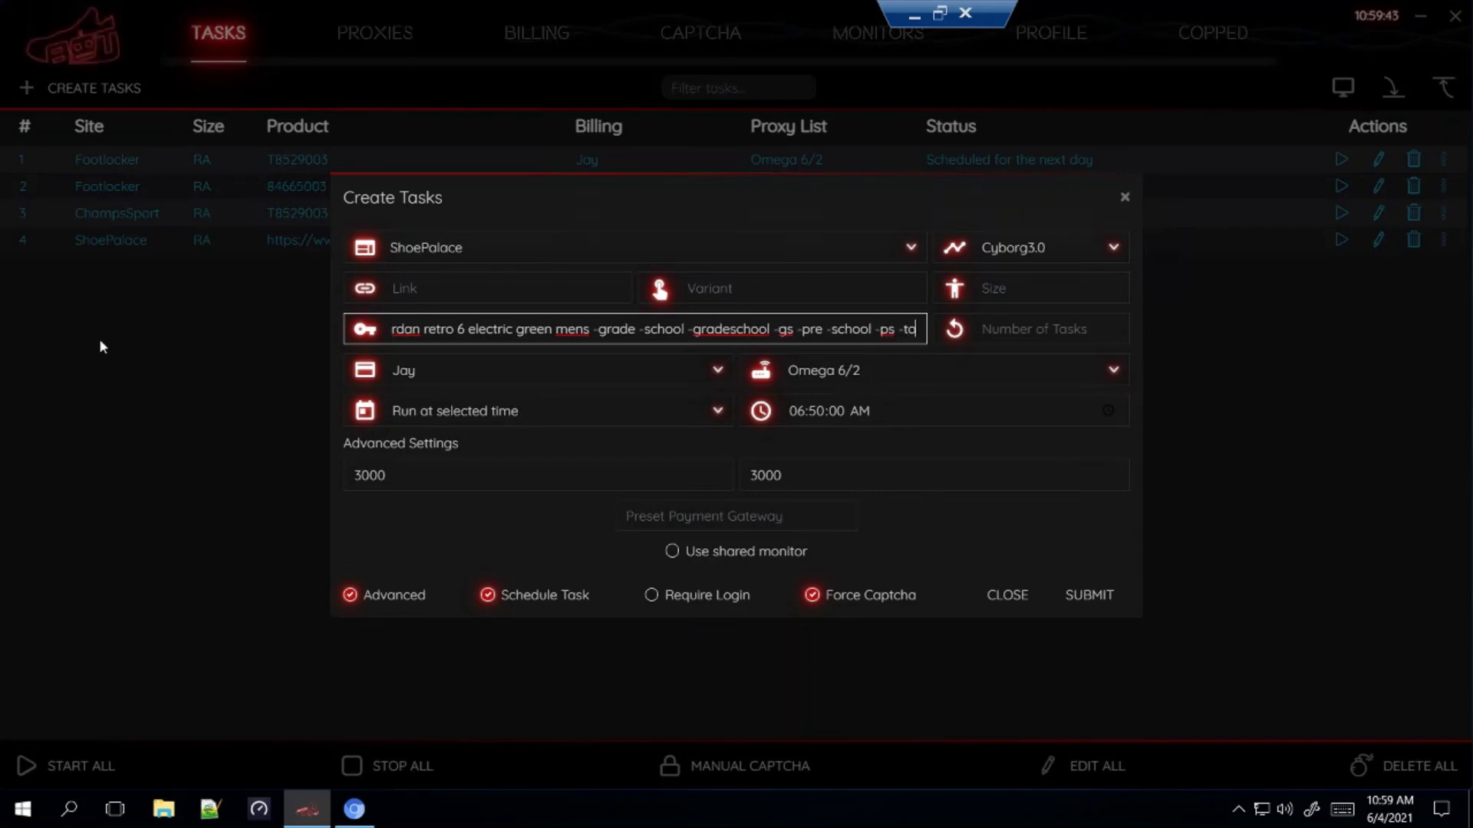
pyautogui.write('ddler -td')
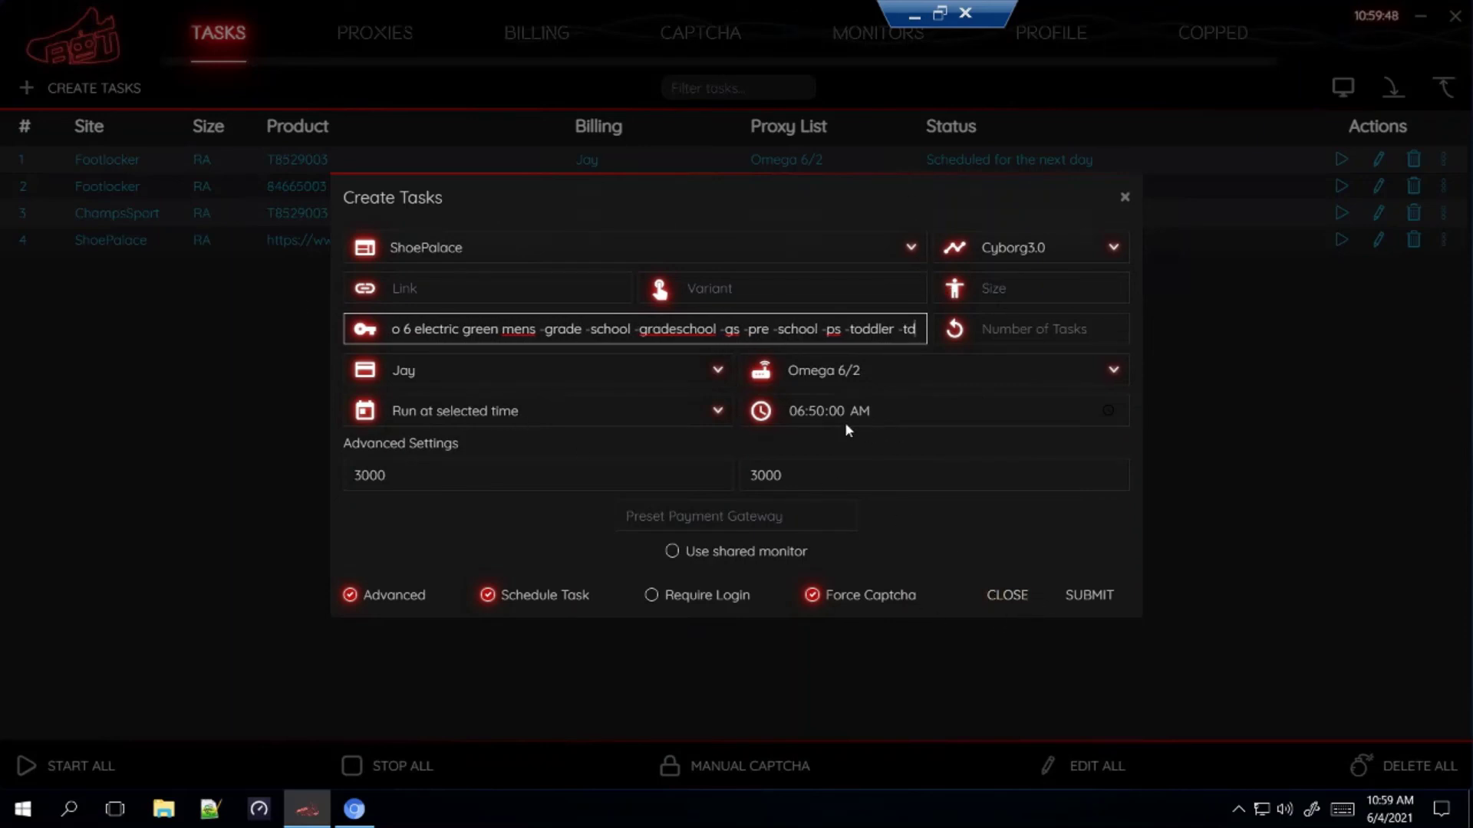
# Set the new task's scheduled start time to 06:57:00 AM and its site to DTLR
pyautogui.click(819, 410)
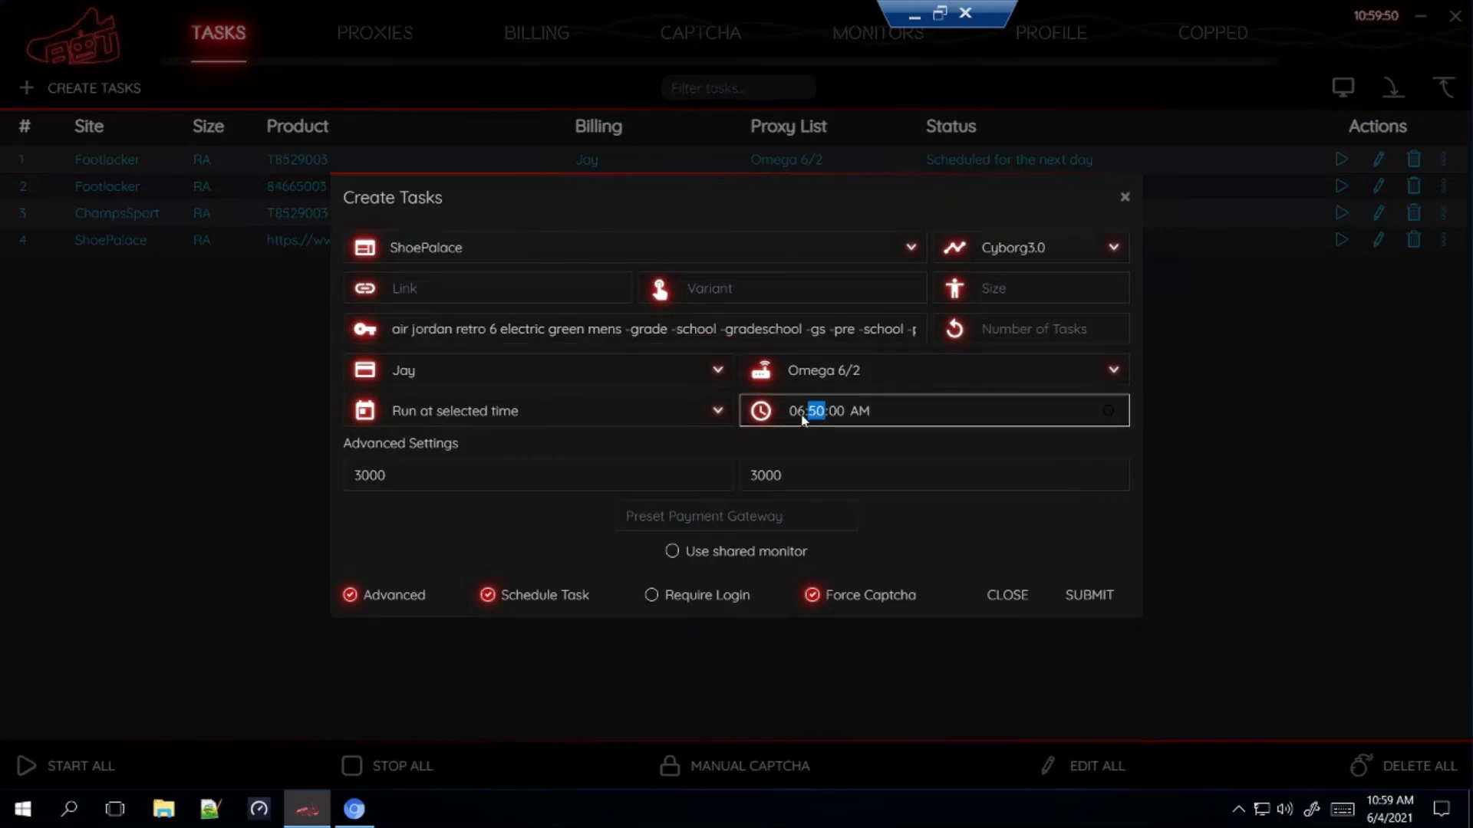
pyautogui.write('57')
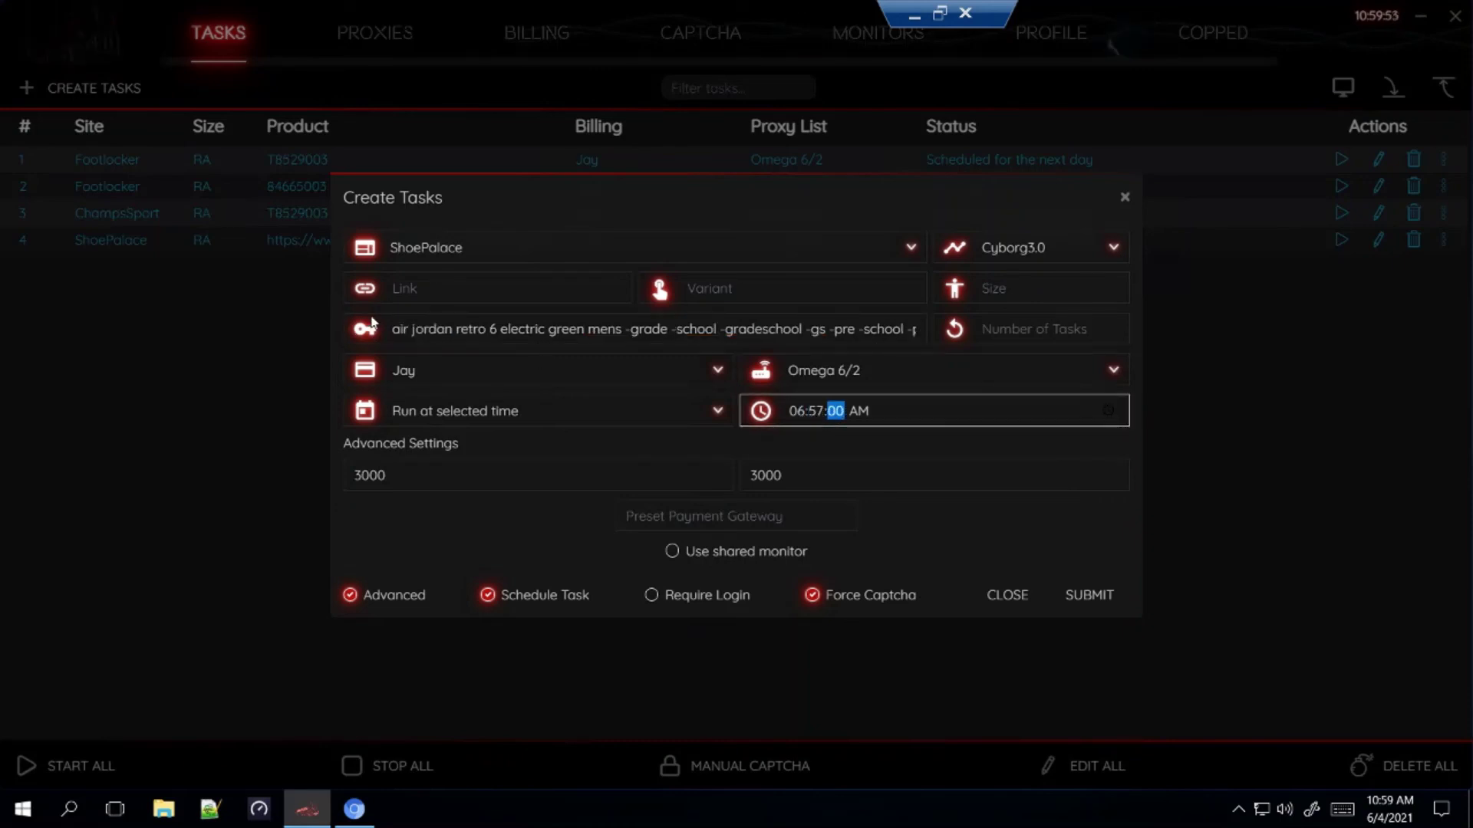
pyautogui.click(476, 255)
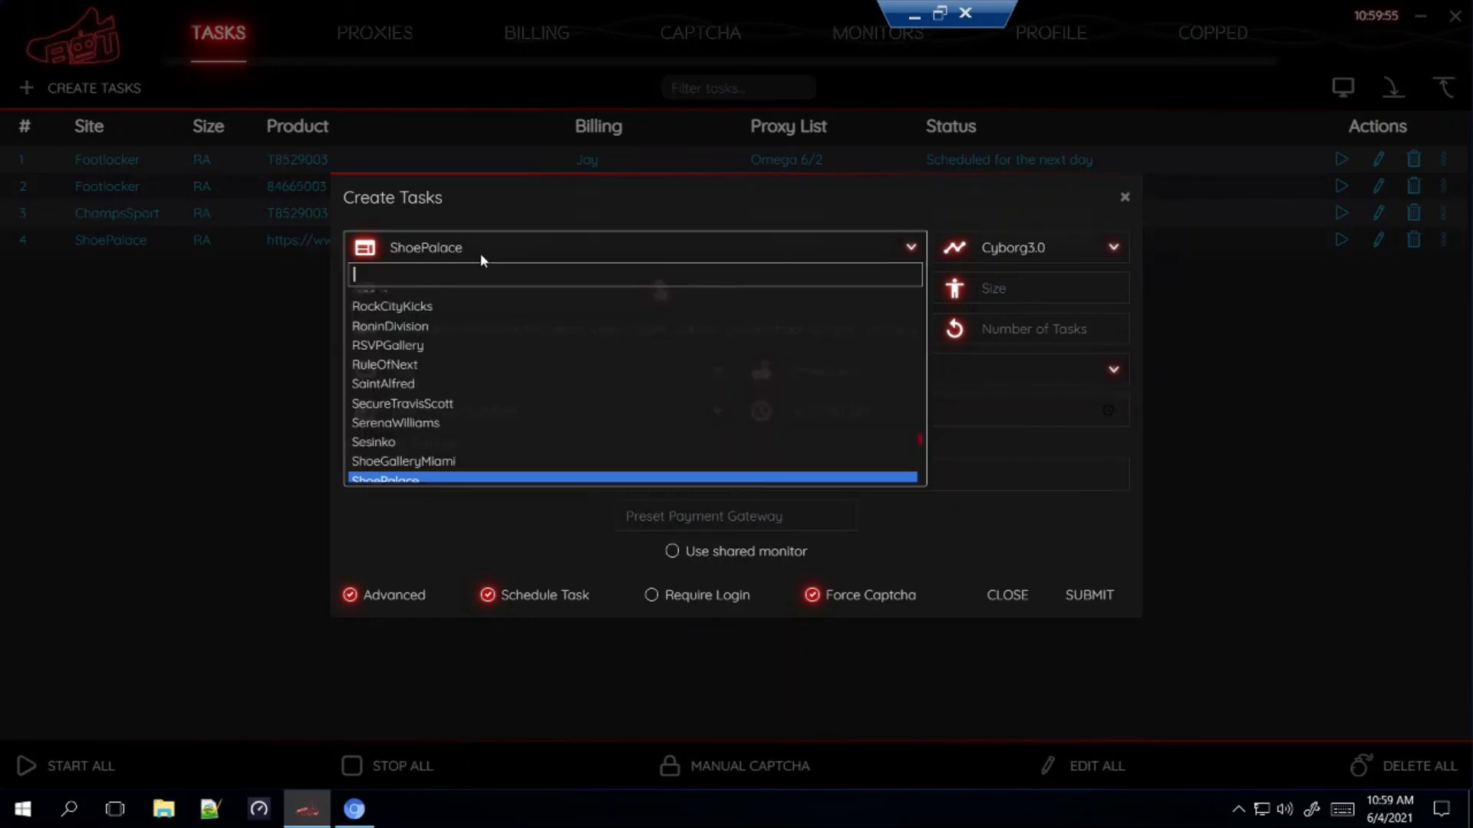
pyautogui.write('dt')
pyautogui.press('Return')
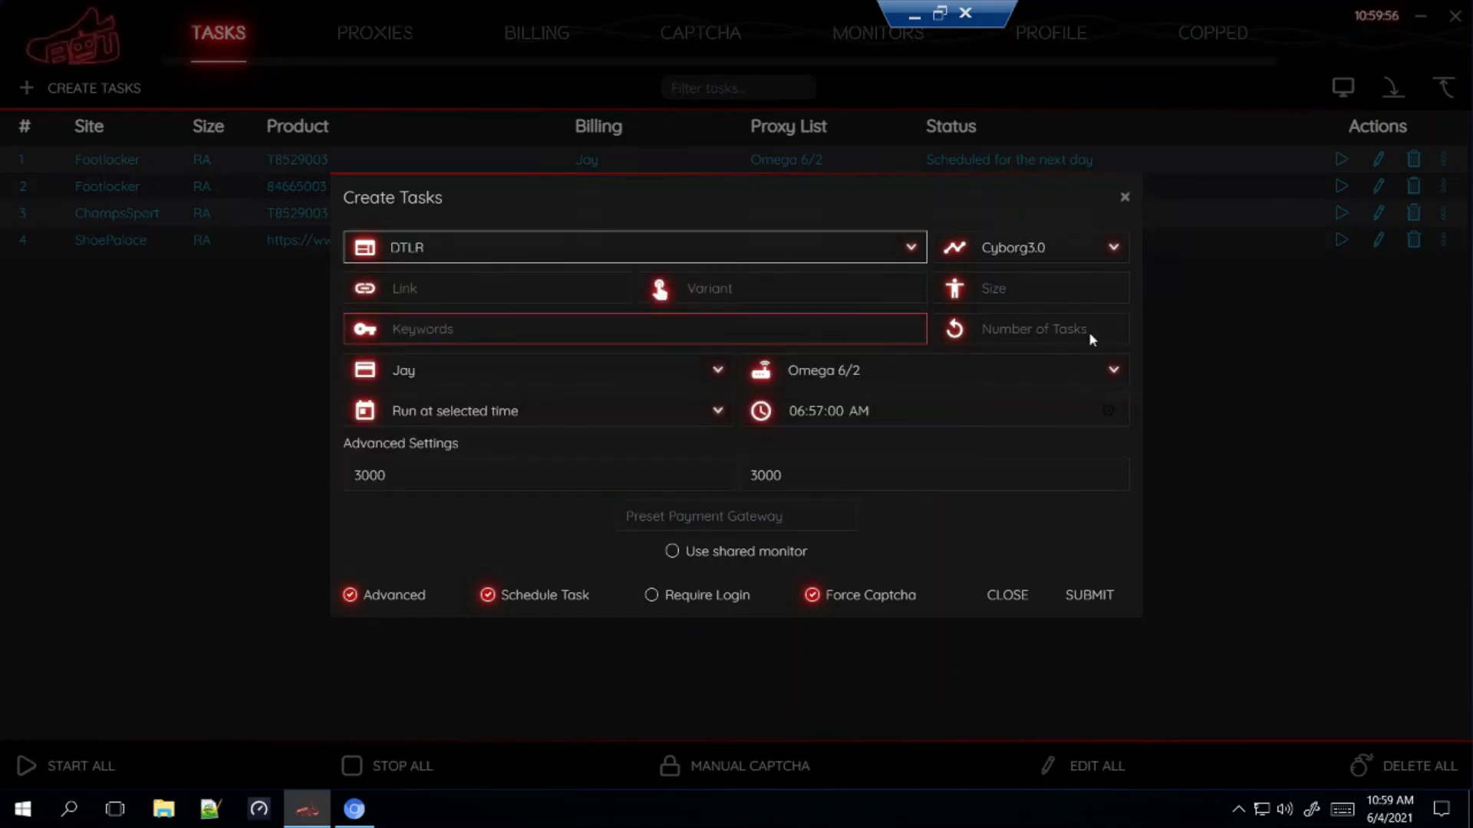
# Enter the keywords "air jordan retro 6 electric green mens -grade -school" and submit the DTLR task
pyautogui.click(590, 330)
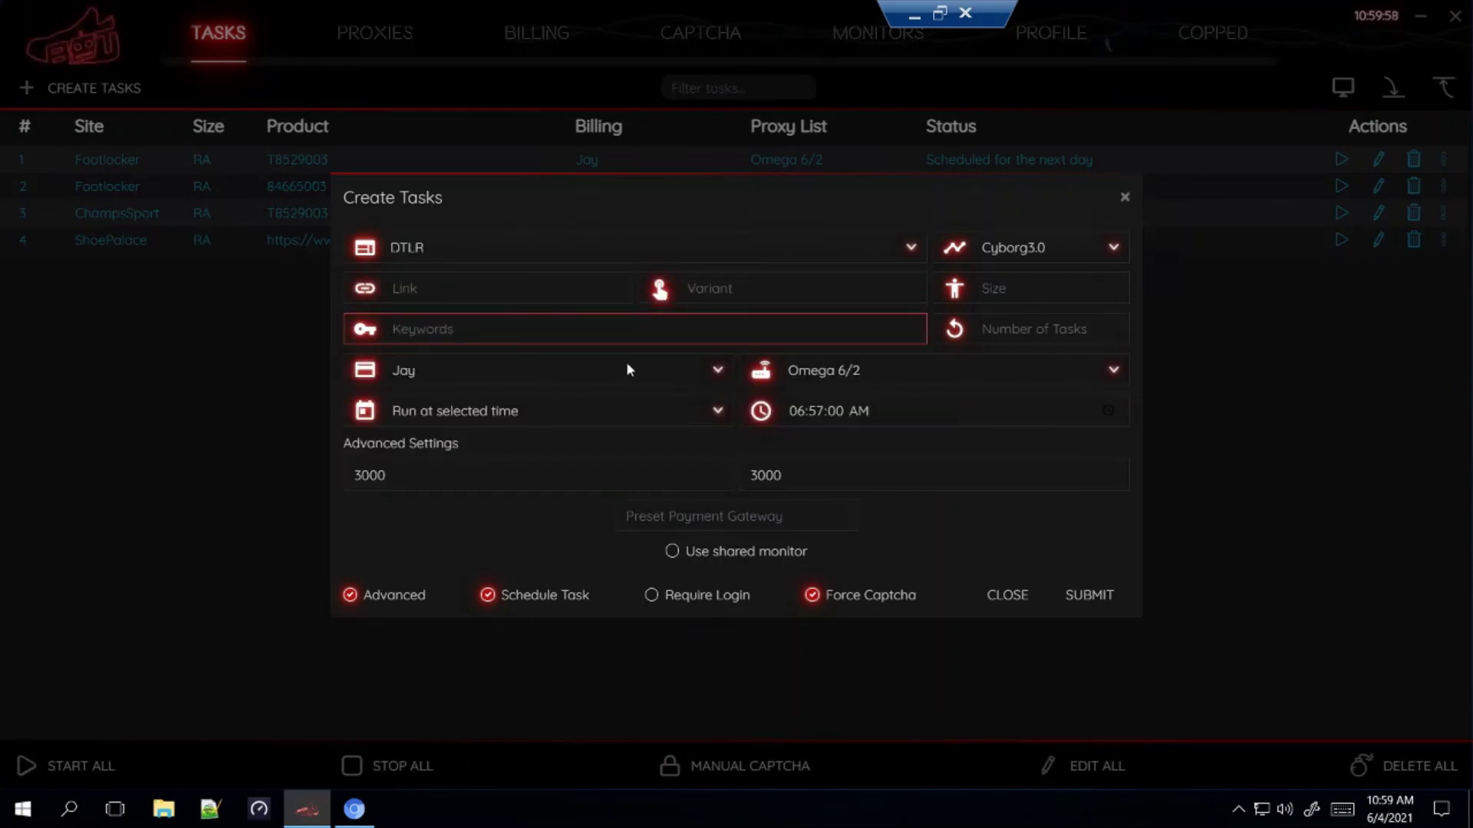
pyautogui.write('air jordan')
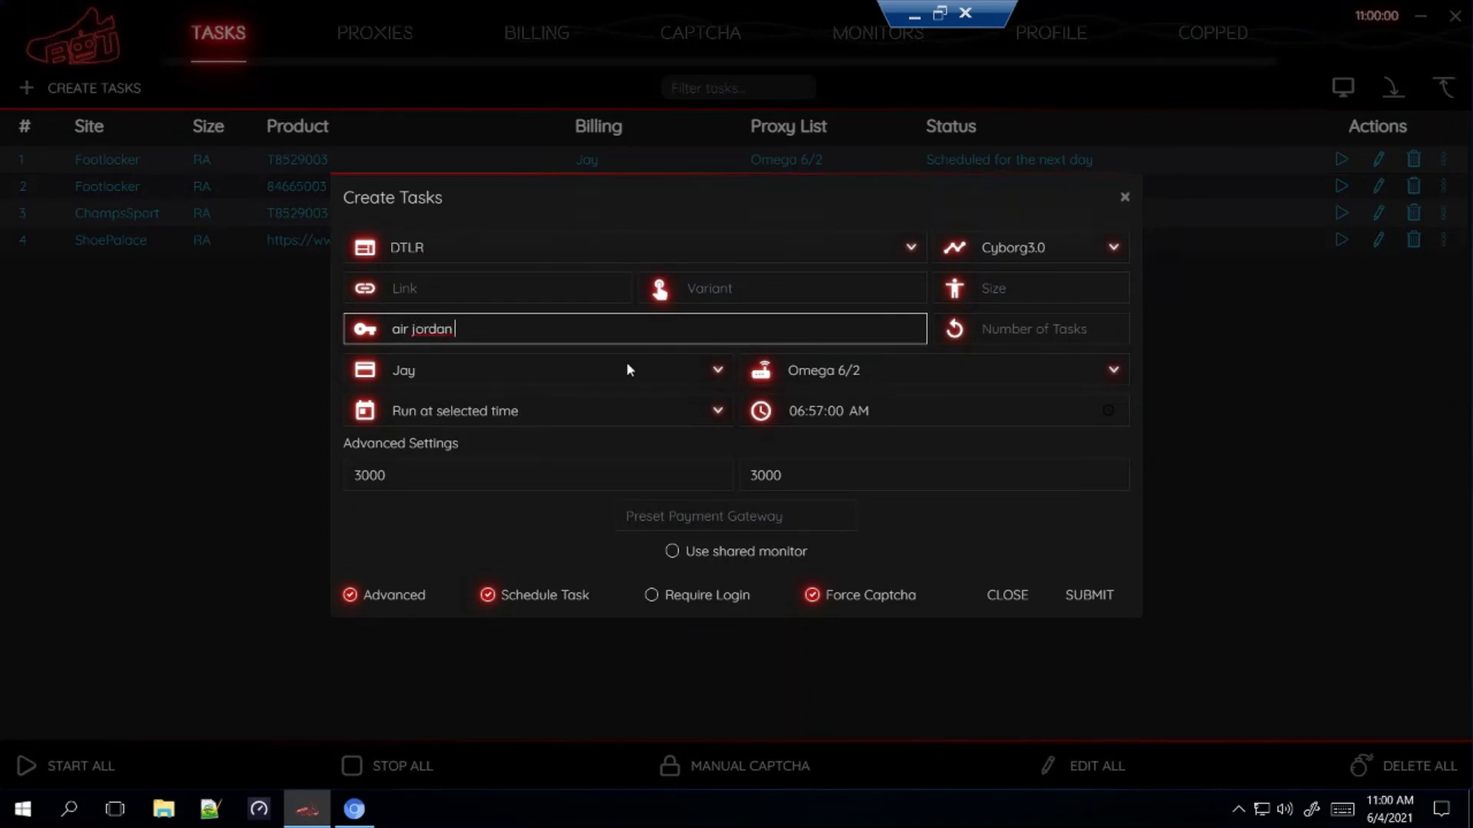
pyautogui.write(' retro 6 electric green mn')
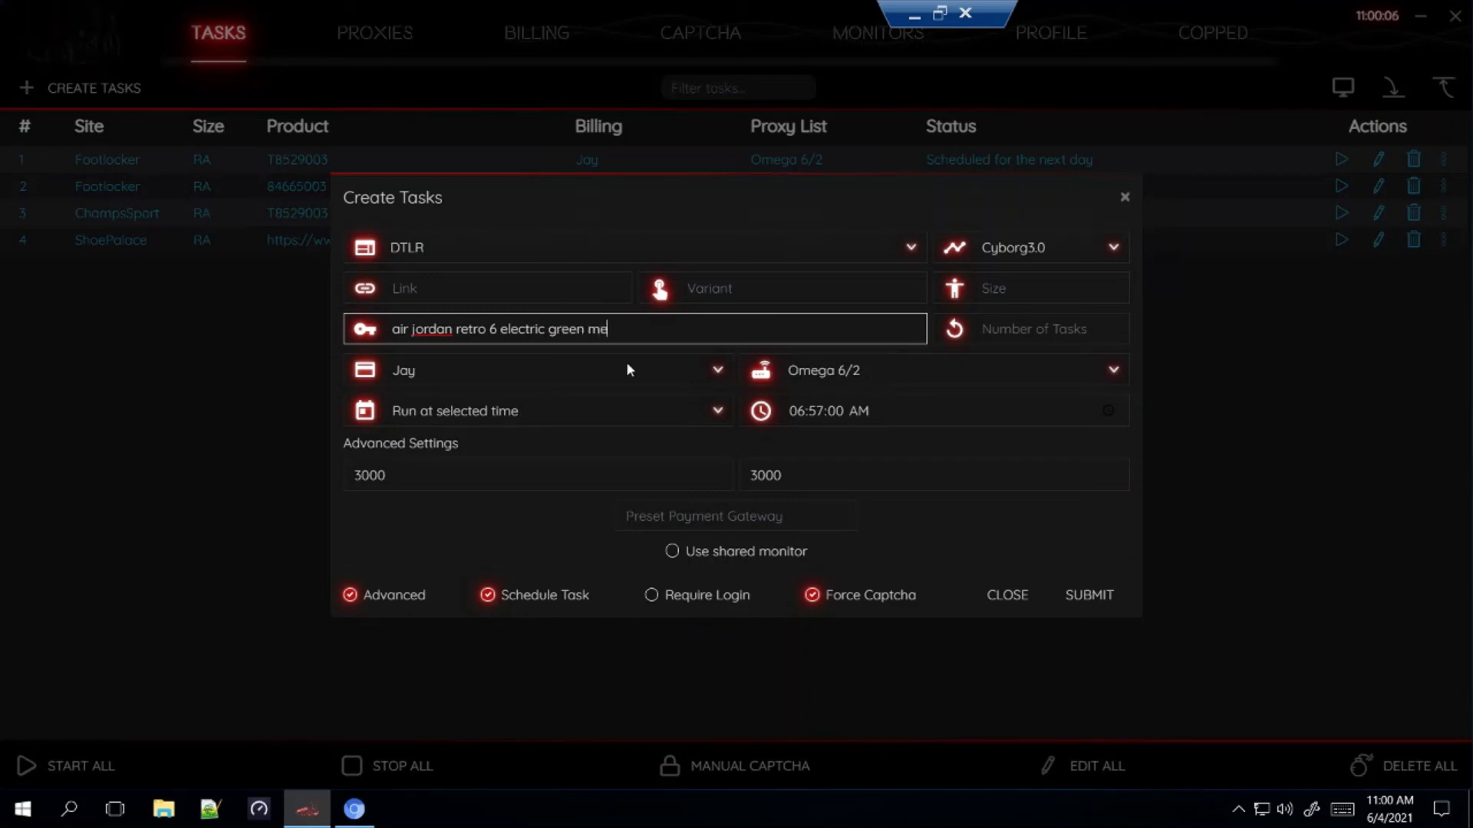
pyautogui.write('ns -grade')
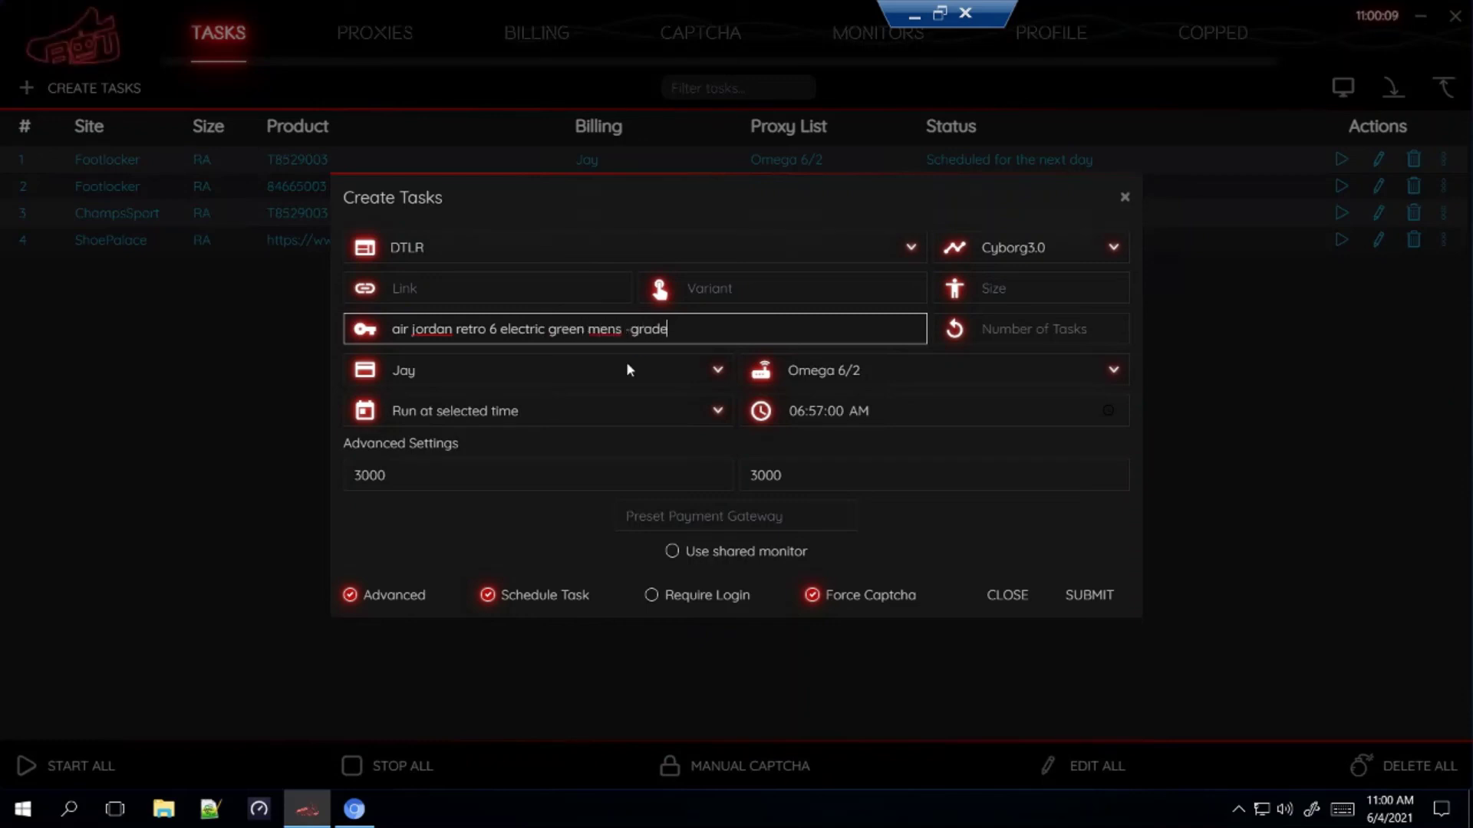
pyautogui.write(' -school')
pyautogui.press('Return')
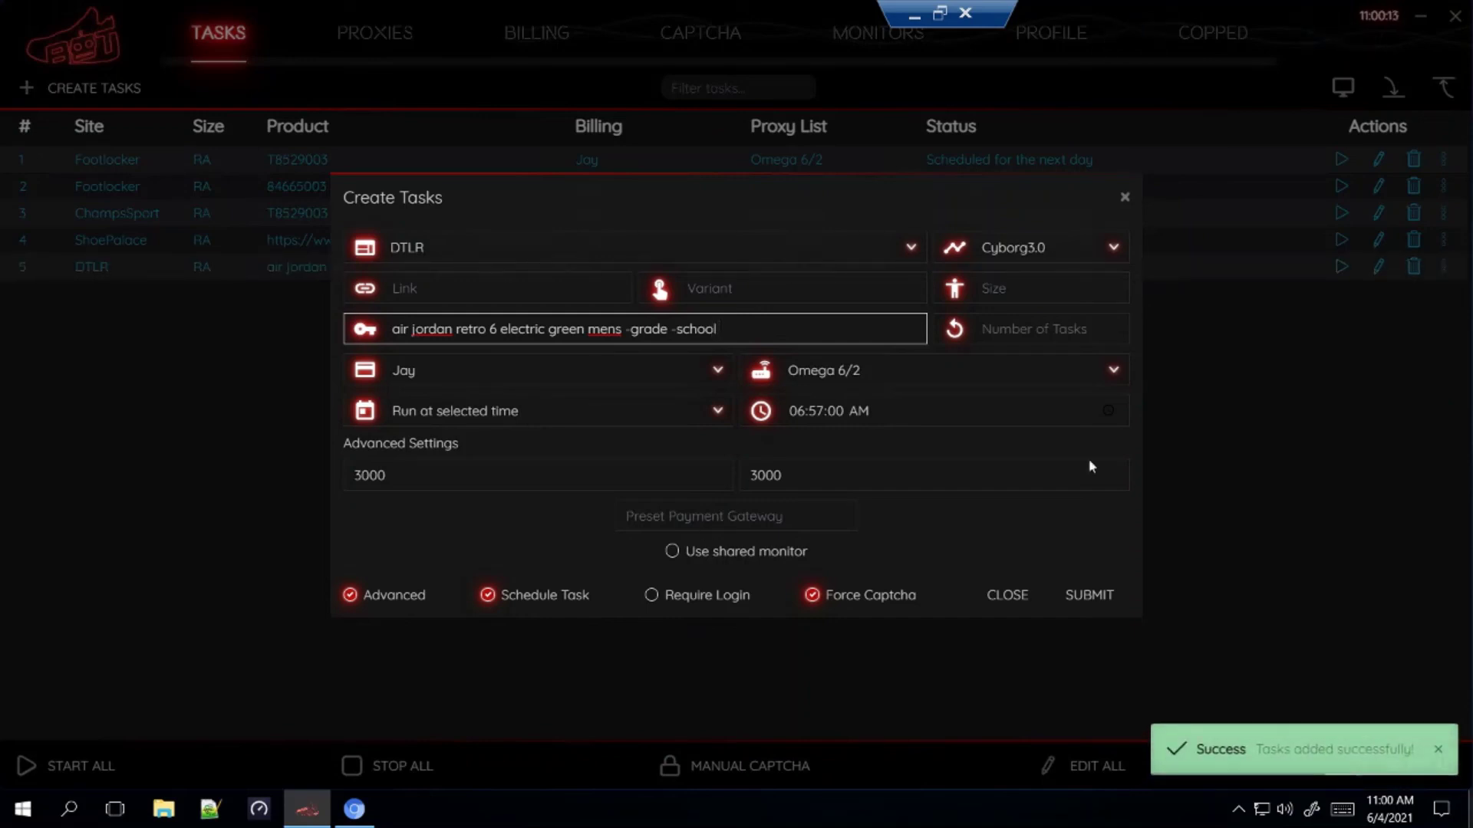
# Submit the DTLR task again with the Oculus DC proxy list and delete the DTLR task that uses Omega 6/2
pyautogui.click(849, 376)
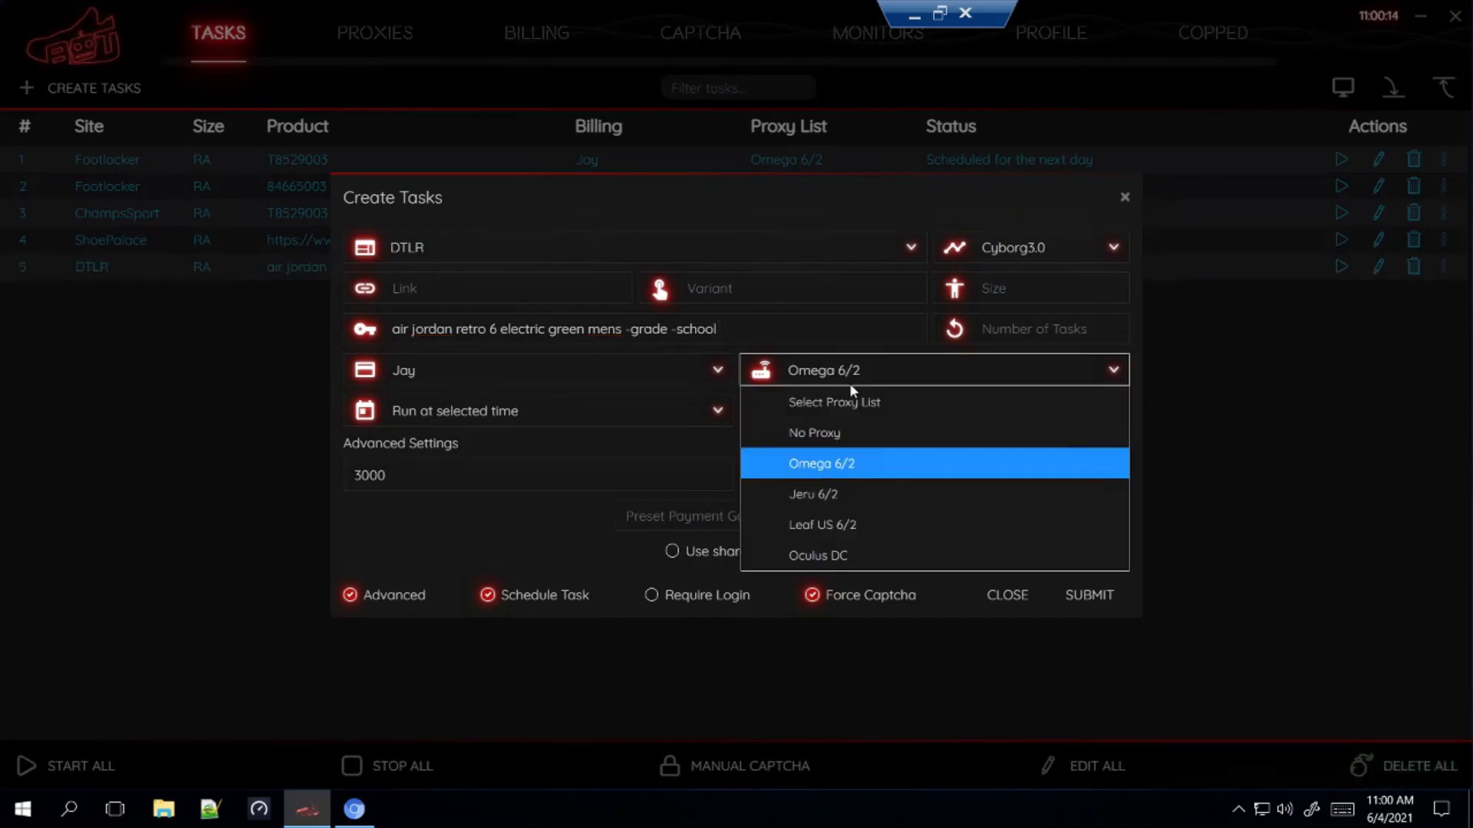
pyautogui.click(833, 555)
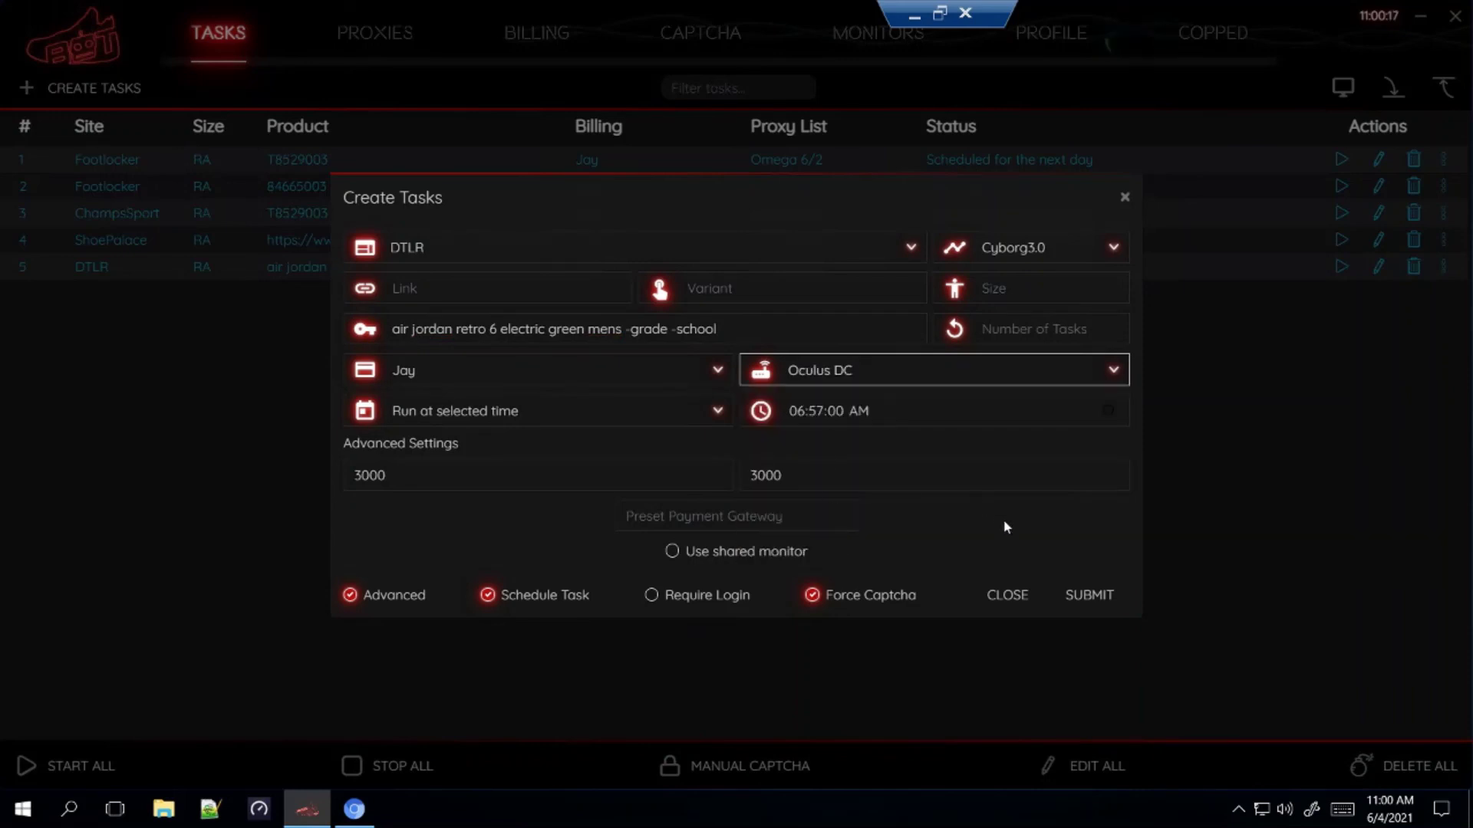
pyautogui.click(1079, 595)
pyautogui.click(1008, 596)
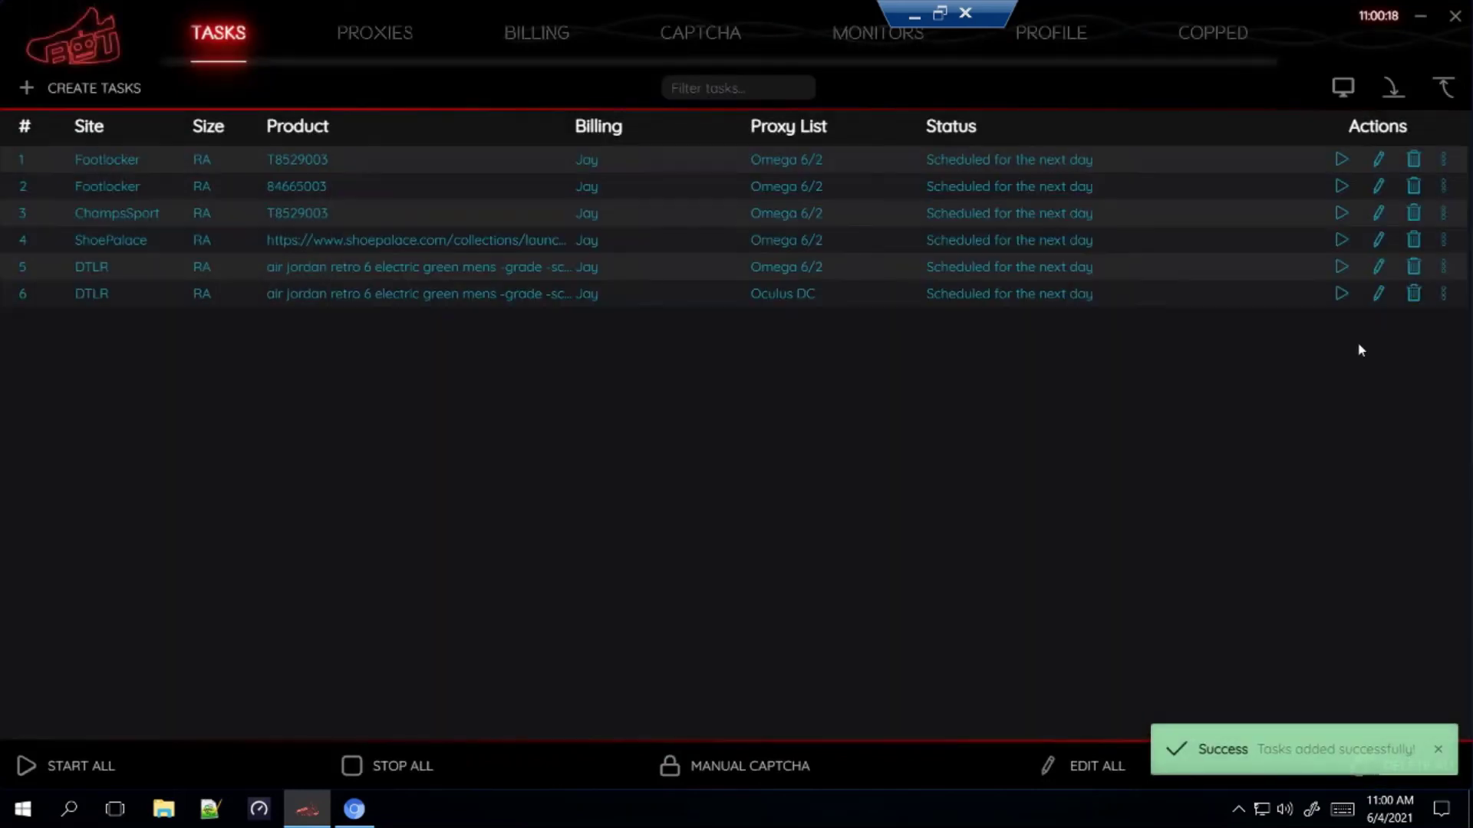
pyautogui.click(1415, 269)
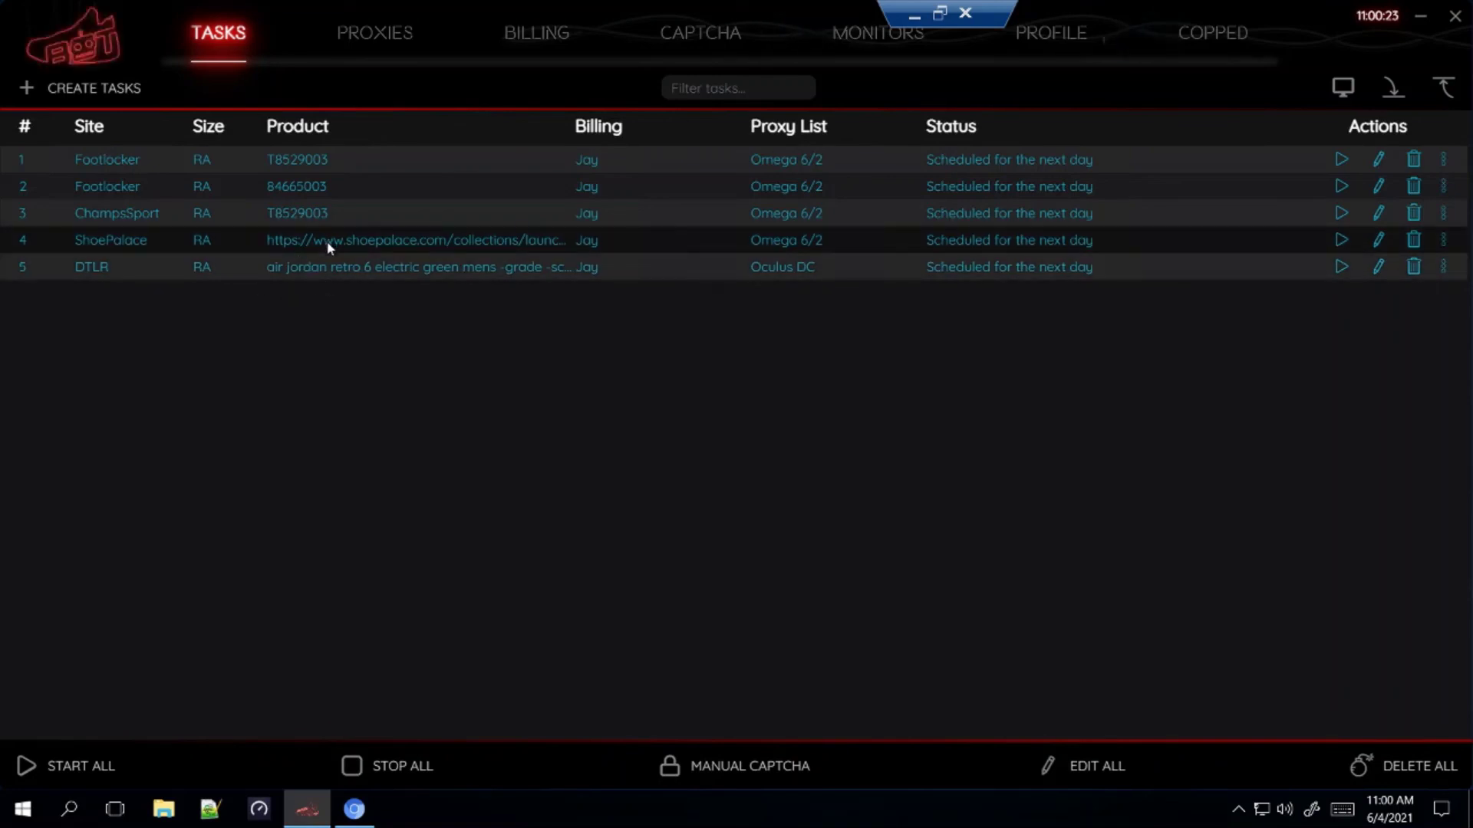
# Start a new bot task with its site set to ShopNiceKicks
pyautogui.click(103, 89)
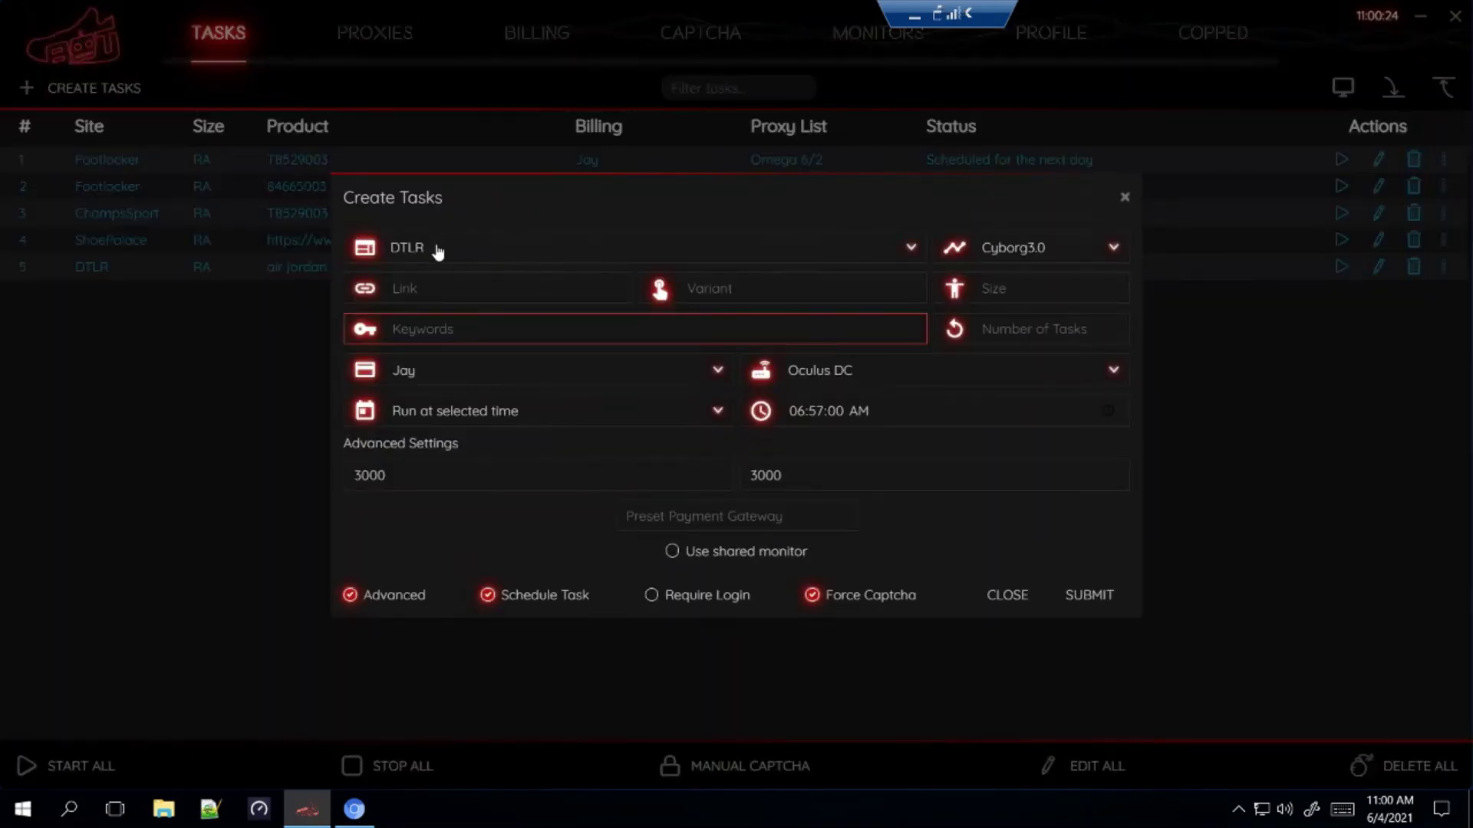
pyautogui.click(435, 247)
pyautogui.write('shopni')
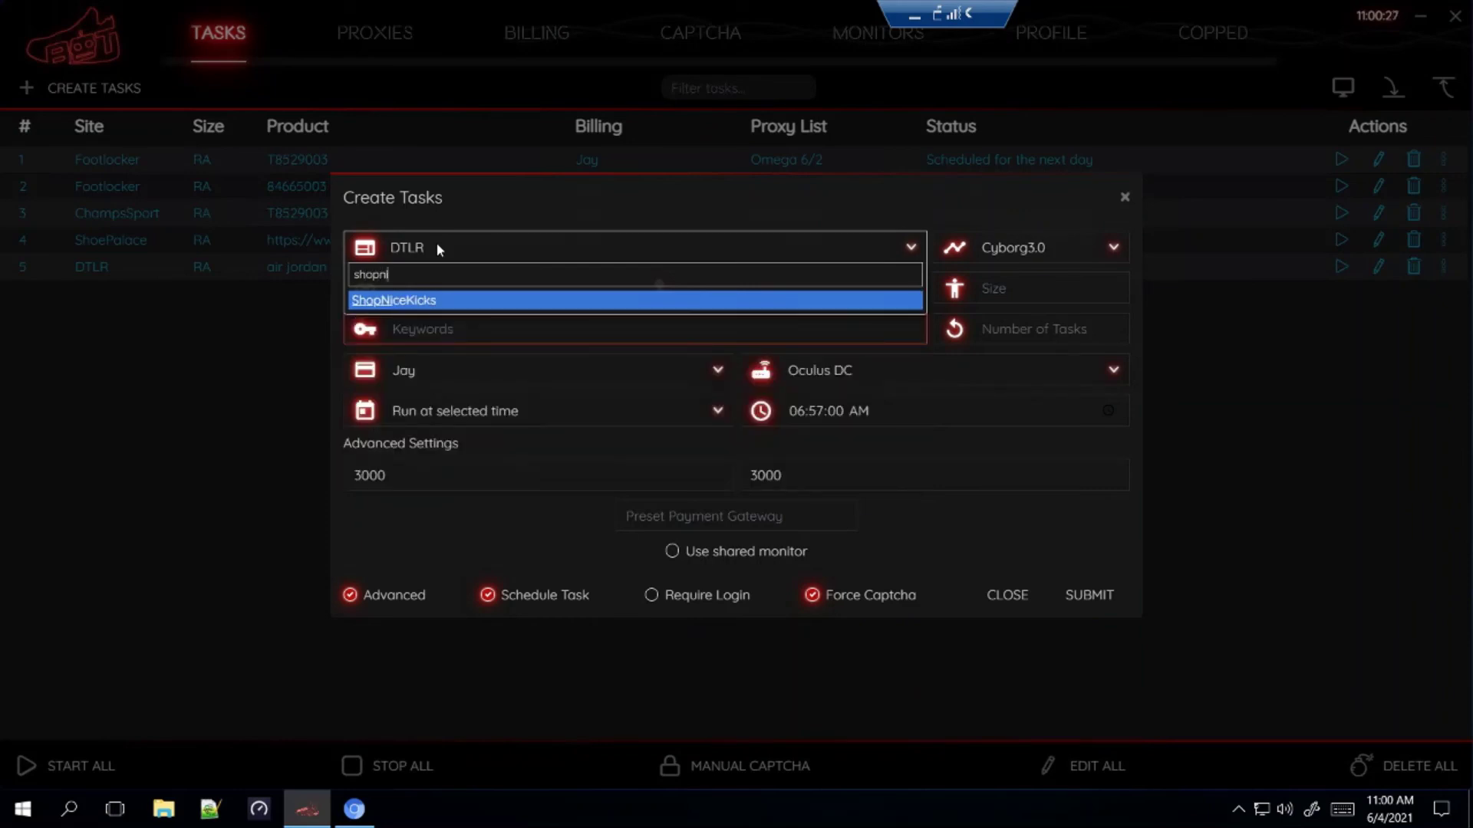
pyautogui.press('Return')
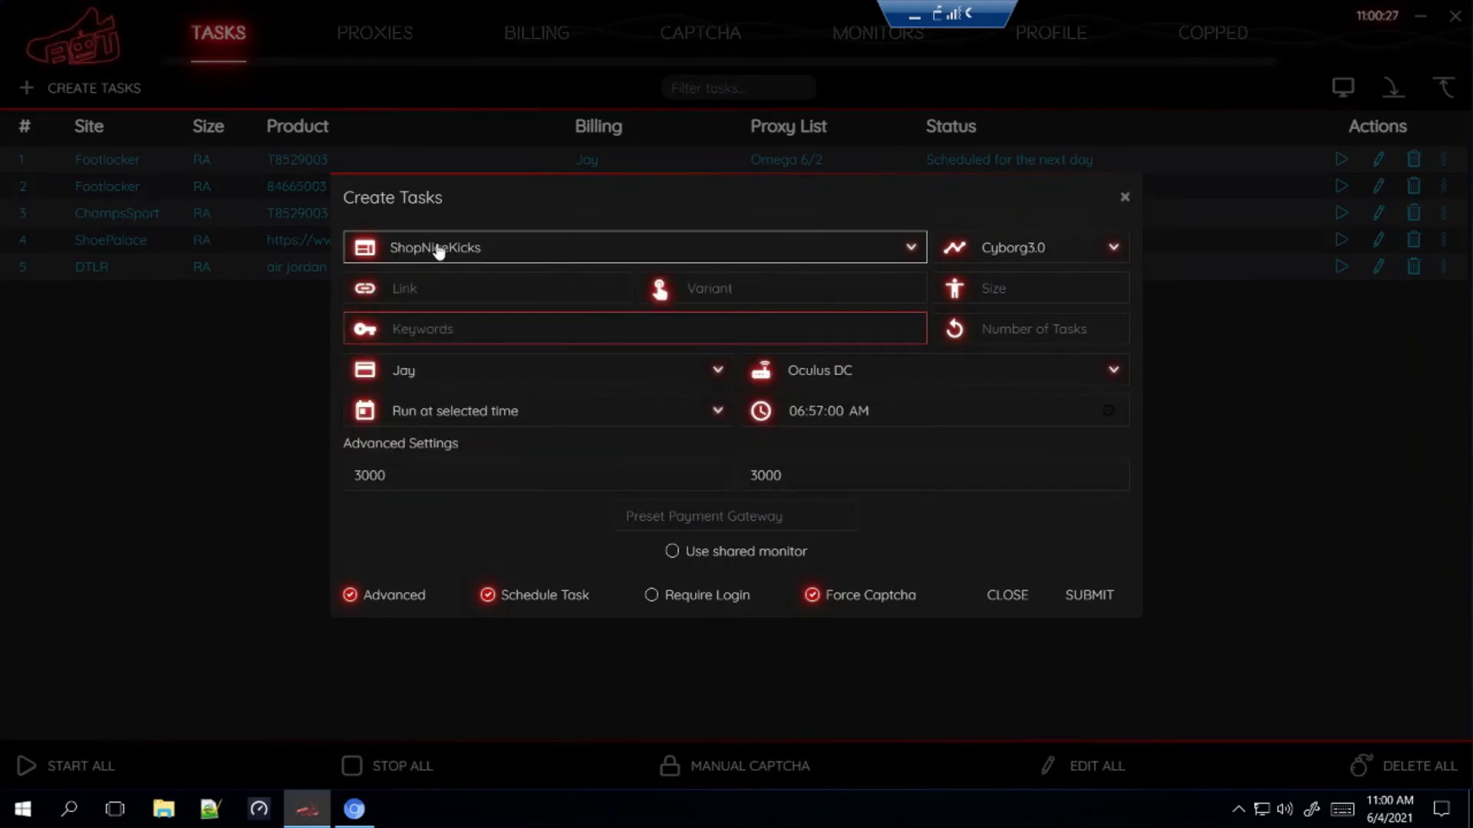
# Switch to Chrome, open the men's Air Jordan 6 Electric Green page from the ShopNiceKicks launch calendar, and copy its URL
pyautogui.click(925, 13)
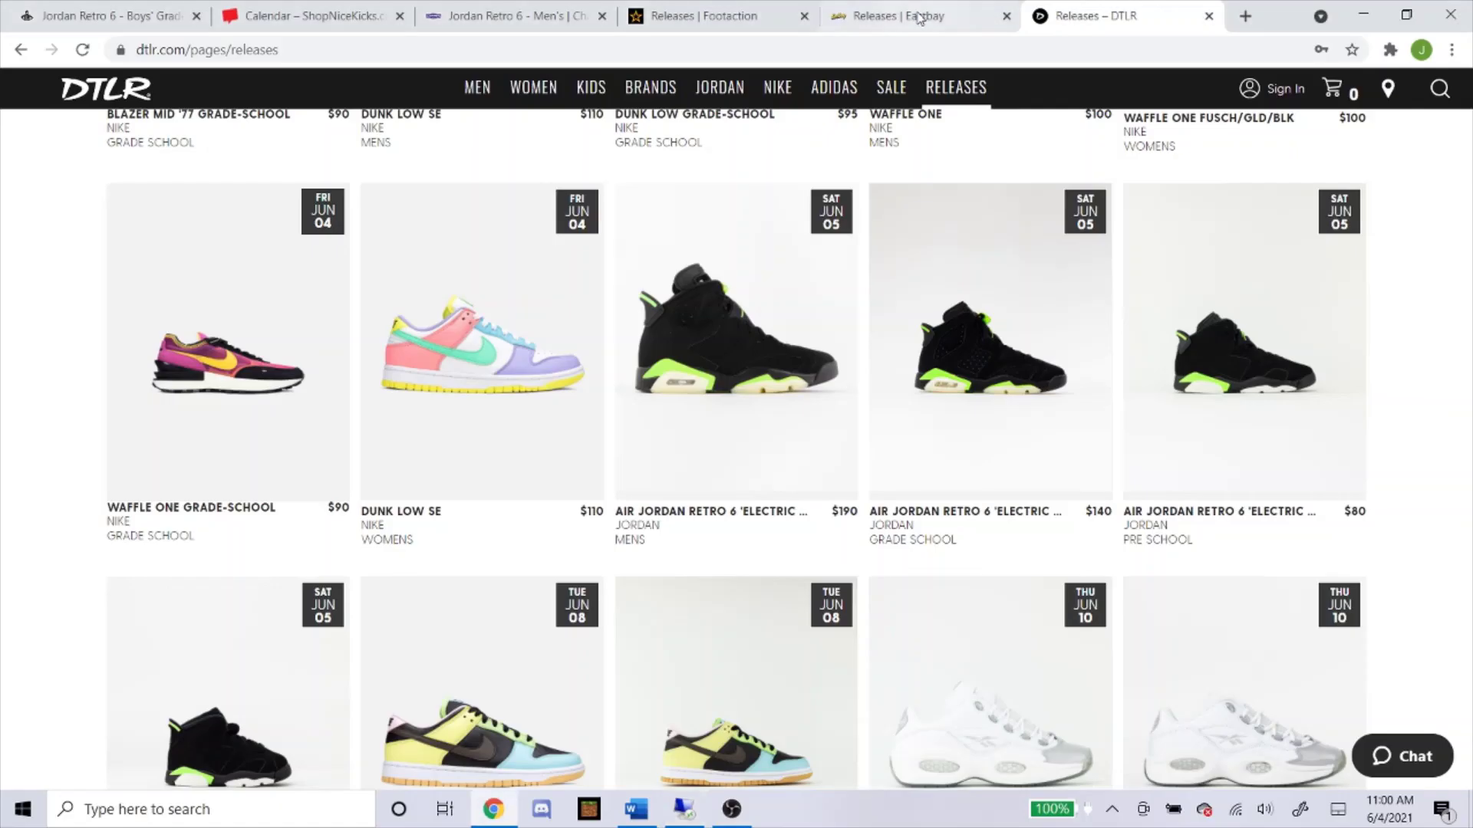
pyautogui.click(326, 15)
pyautogui.scroll(-9, 133, 342)
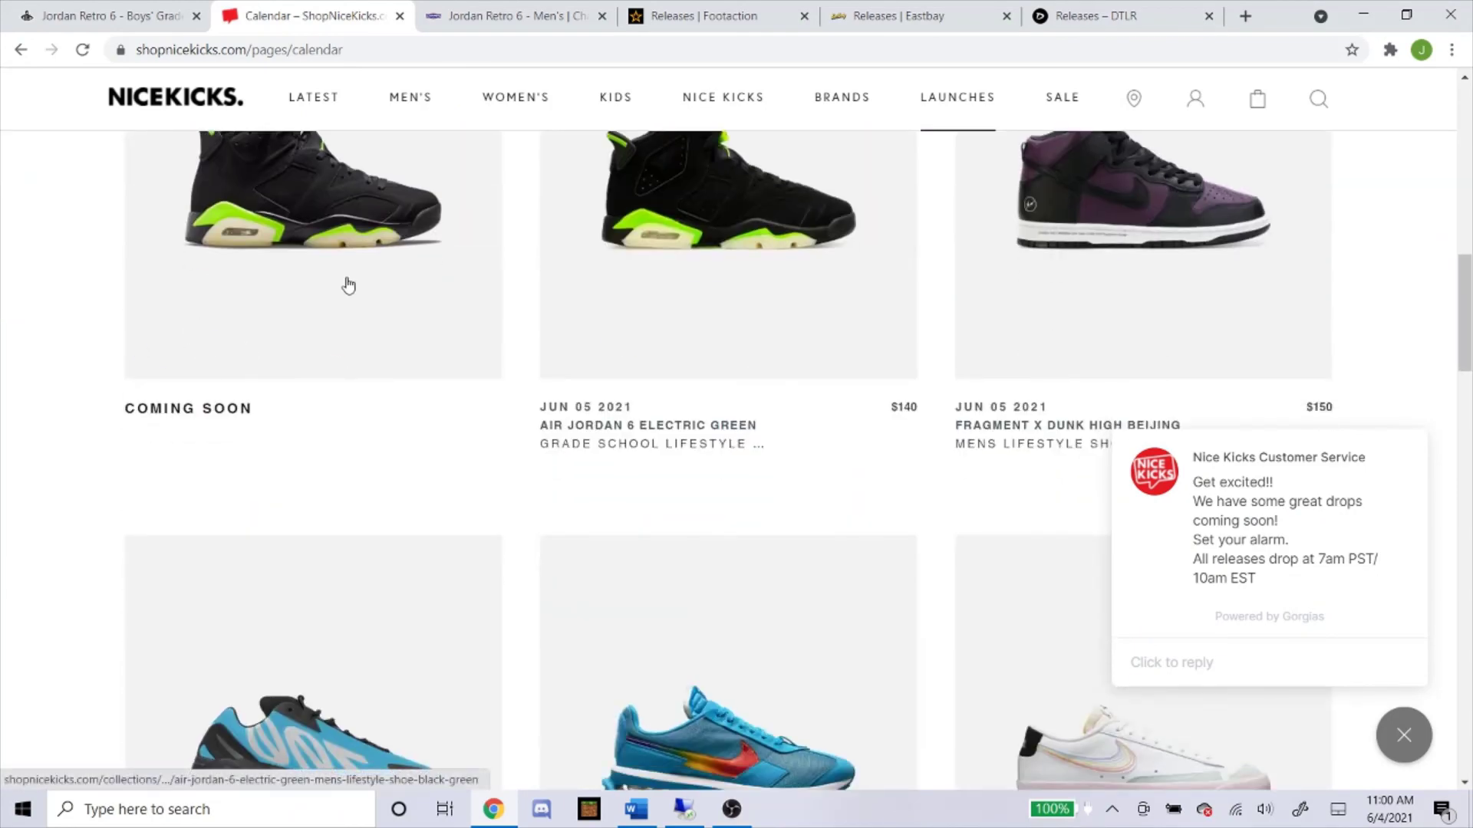
pyautogui.scroll(1, 277, 346)
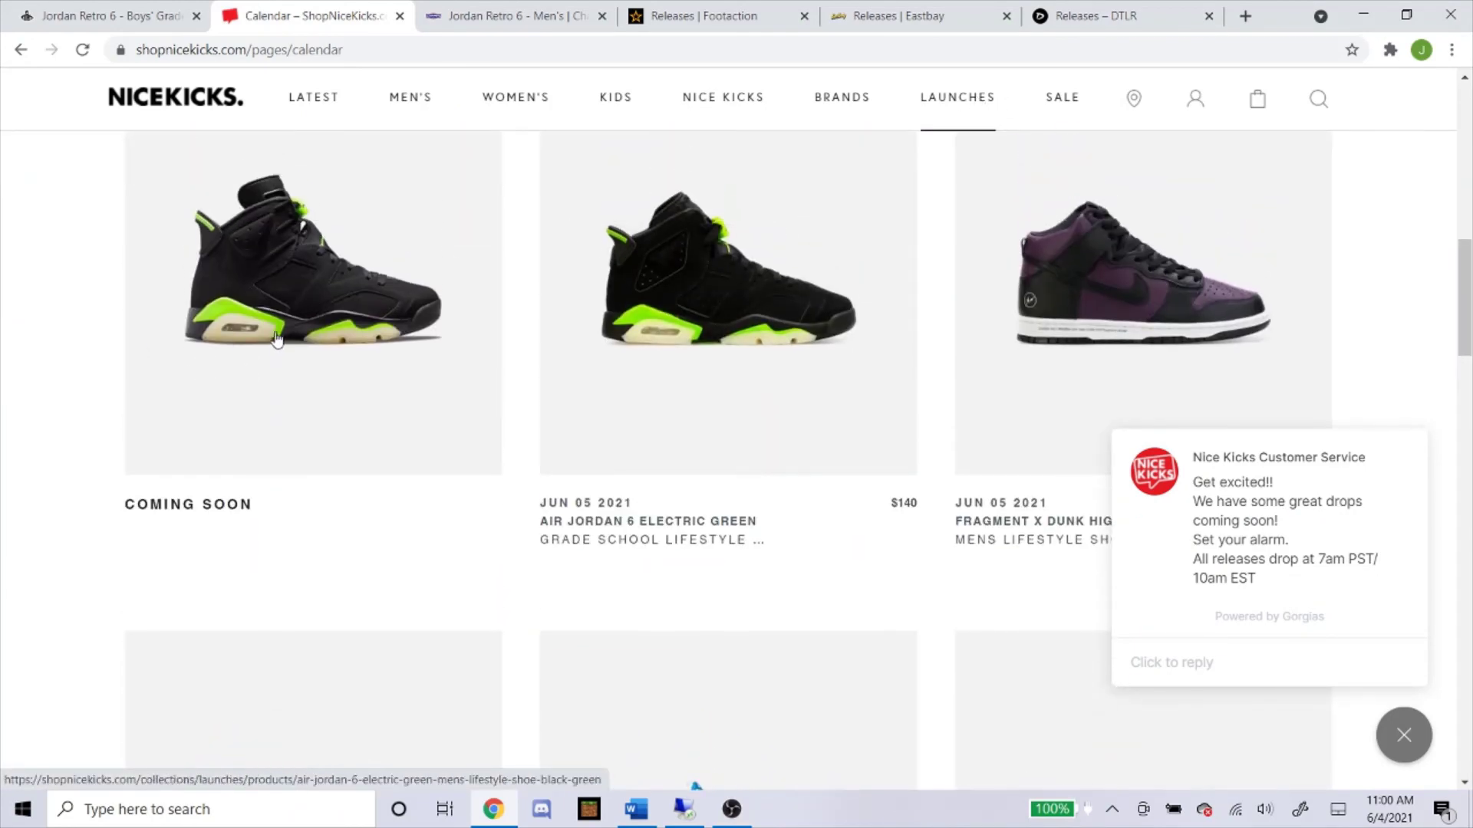
pyautogui.click(274, 334)
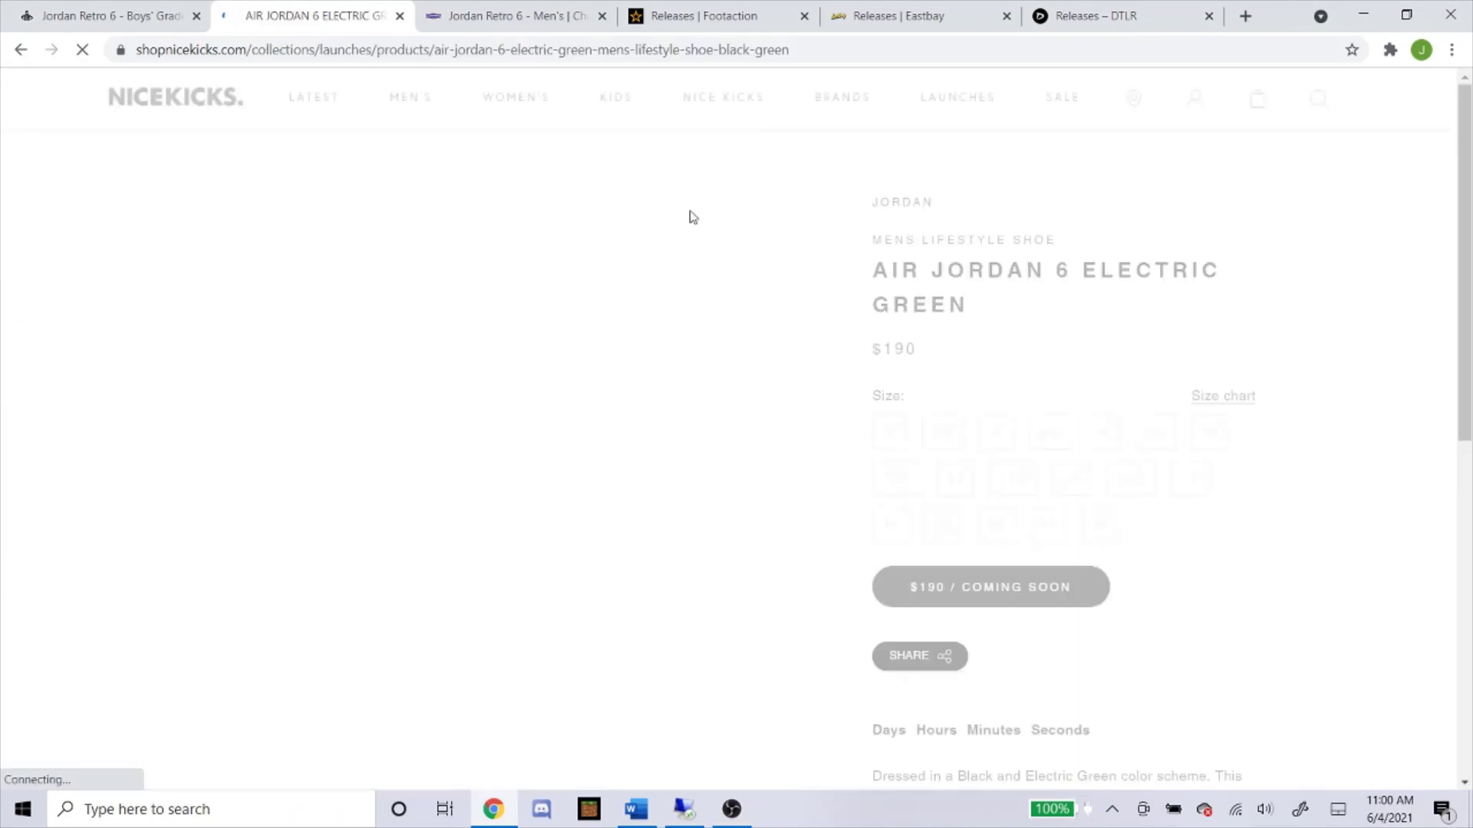
pyautogui.click(642, 50)
pyautogui.rightClick(642, 53)
pyautogui.click(695, 152)
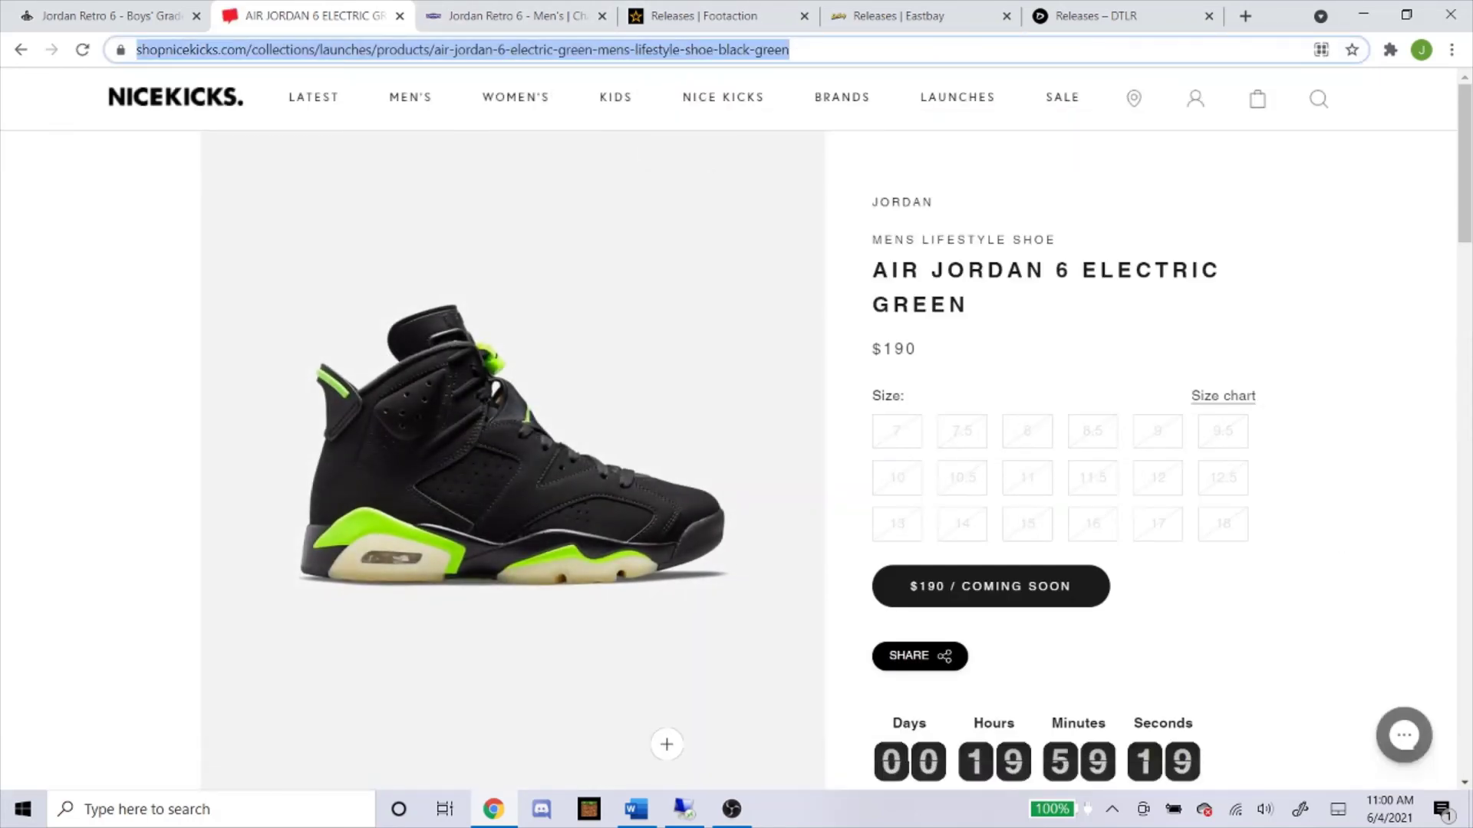
# Return to the shoe bot in the remote desktop, paste the copied product URL as the ShopNiceKicks task's link, and submit the task
pyautogui.click(685, 807)
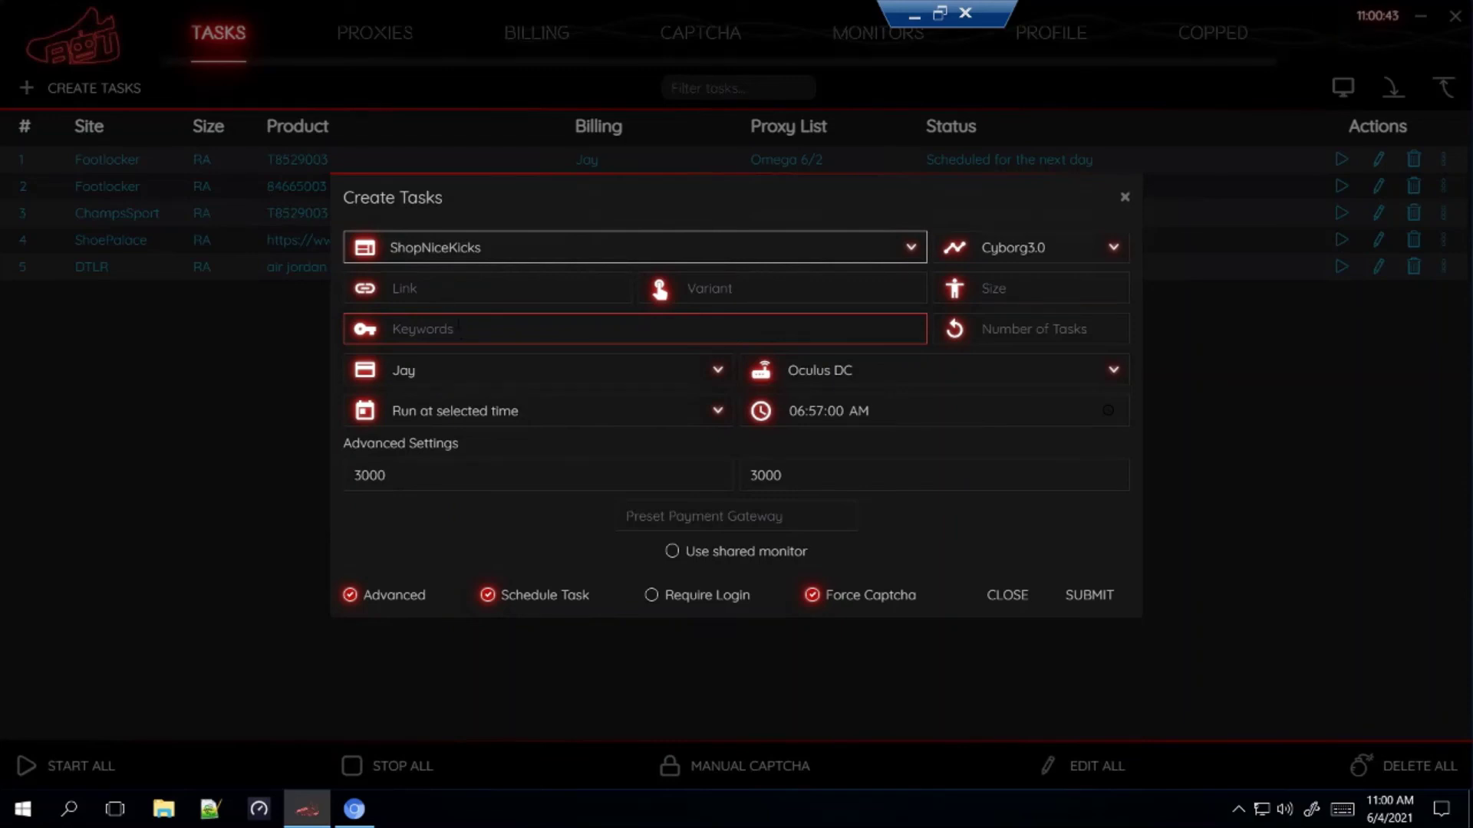
pyautogui.click(453, 290)
pyautogui.rightClick(452, 290)
pyautogui.click(489, 326)
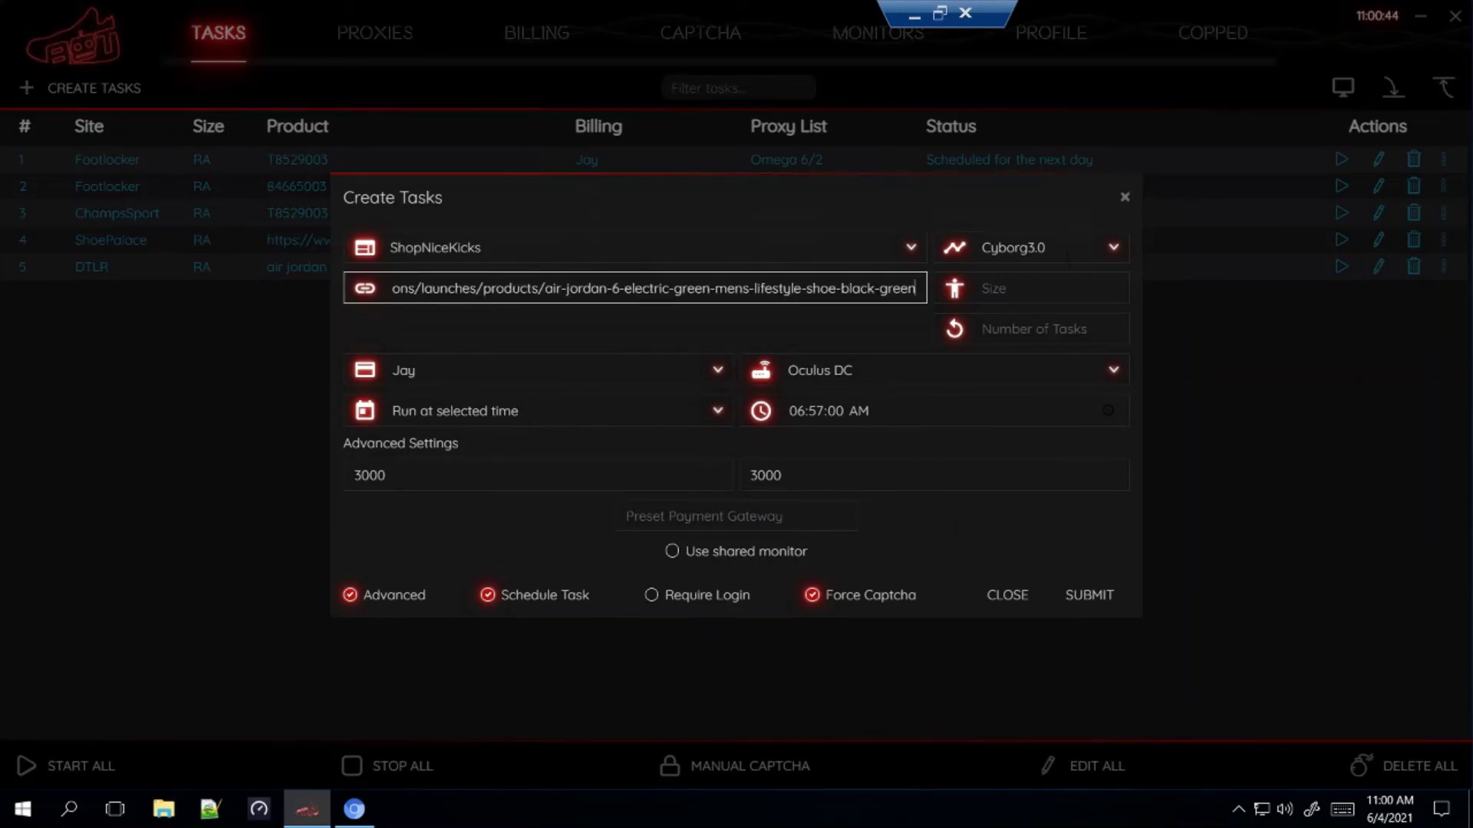
pyautogui.click(779, 210)
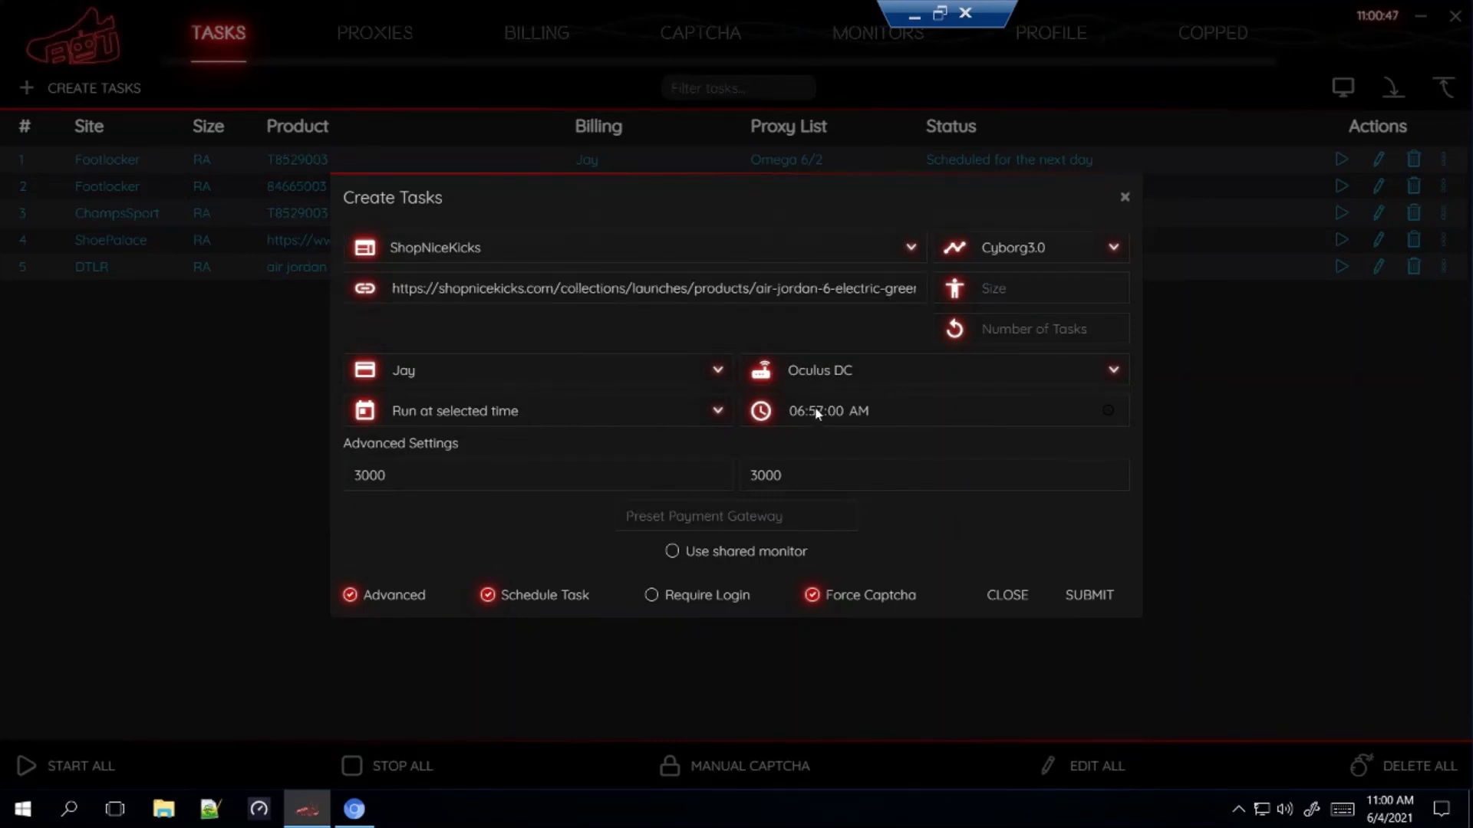
pyautogui.click(1093, 602)
pyautogui.click(1006, 598)
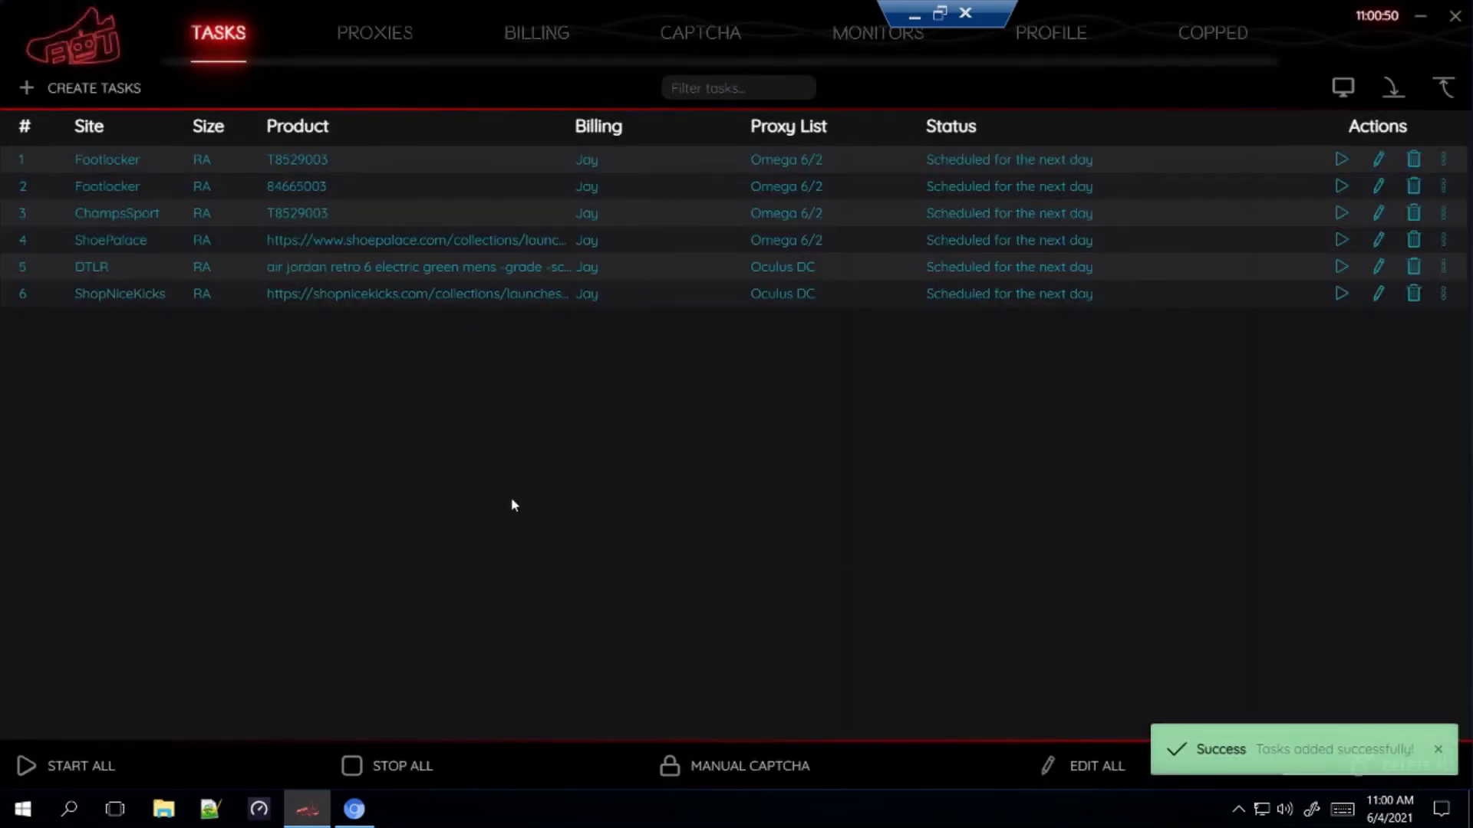